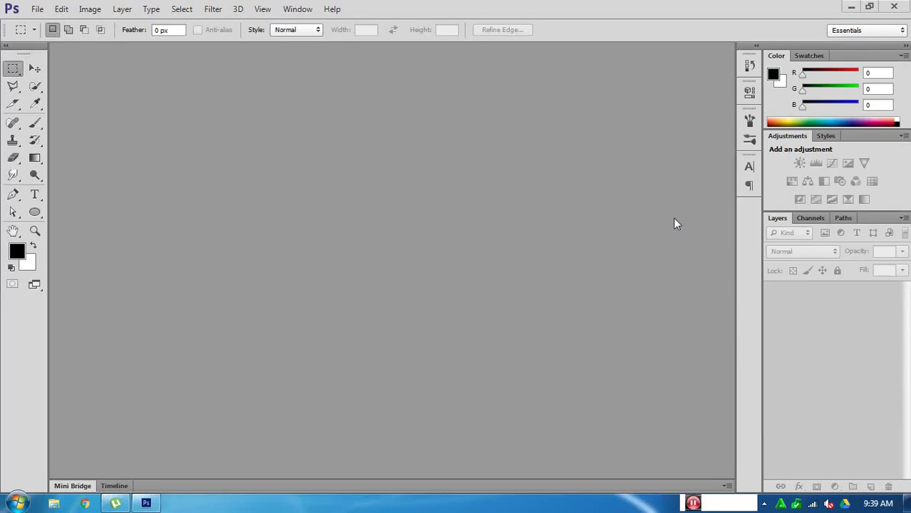
# Browse from Computer to the images folder on Local Disk (D:)
pyautogui.click(17, 503)
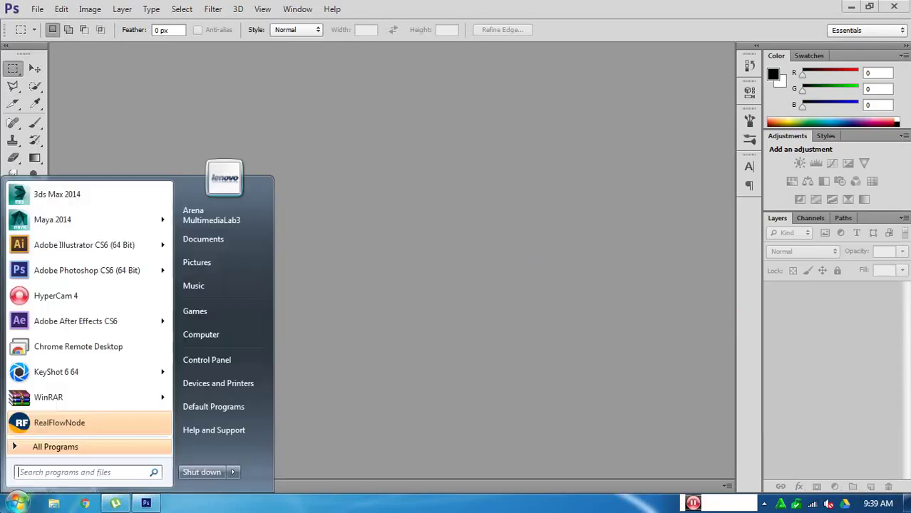
pyautogui.click(239, 328)
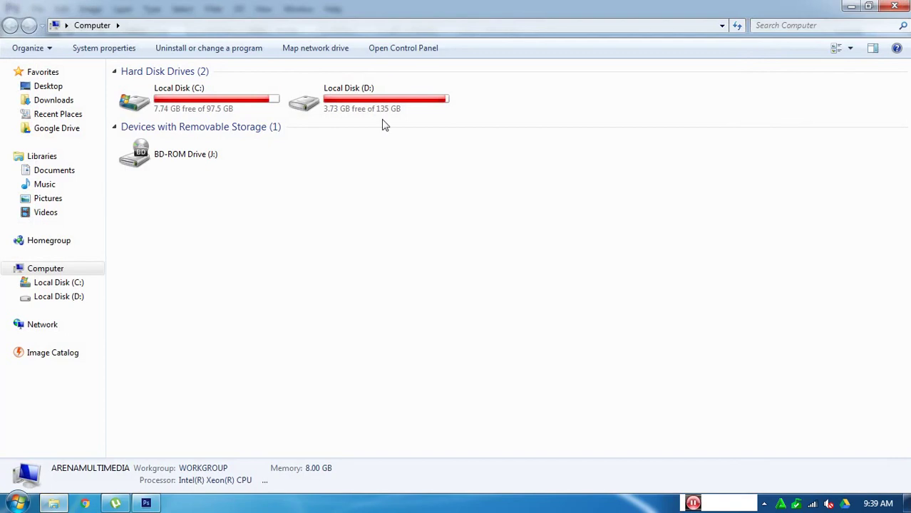
pyautogui.moveTo(380, 98)
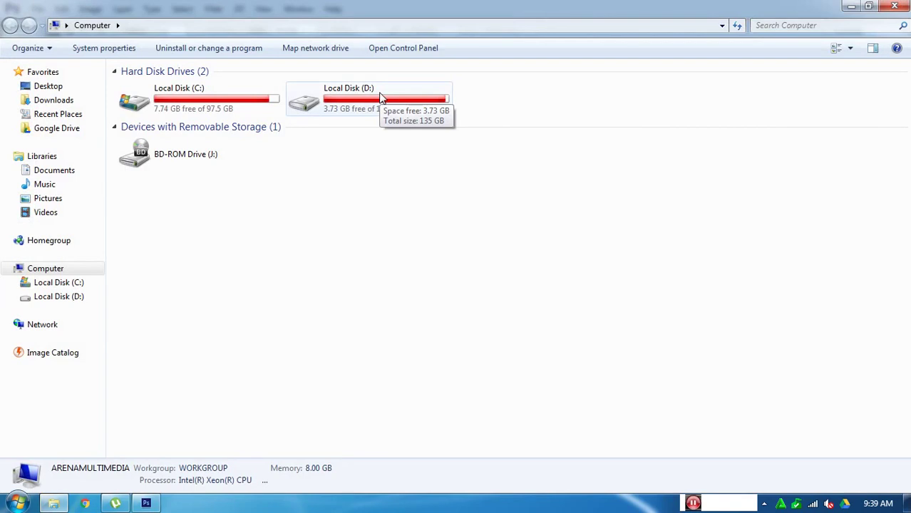
pyautogui.doubleClick(378, 92)
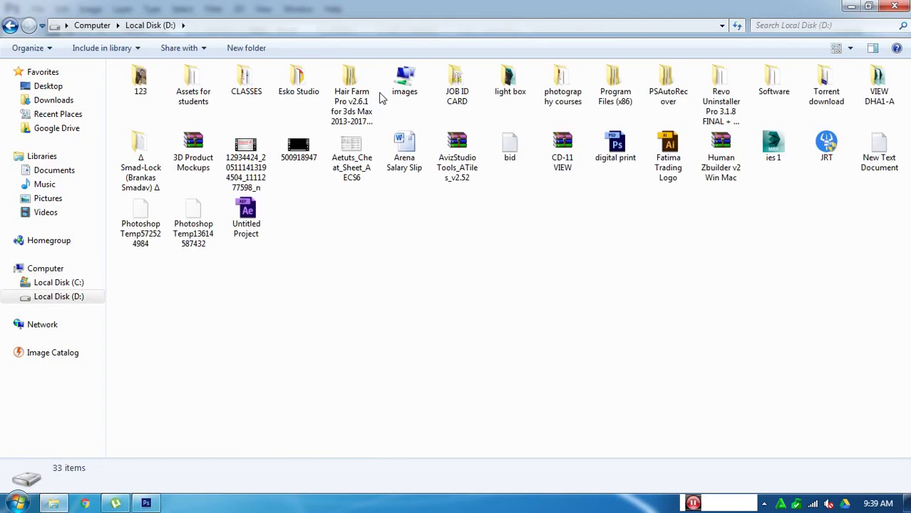
pyautogui.doubleClick(404, 80)
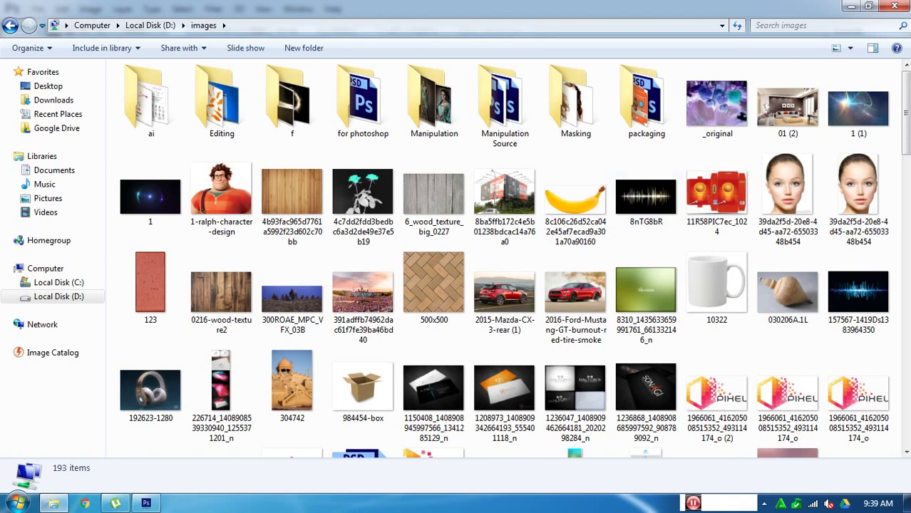
# Scroll down to the RETOUCH thumbnail and open it in Windows Photo Viewer
pyautogui.scroll(-3, 907, 117)
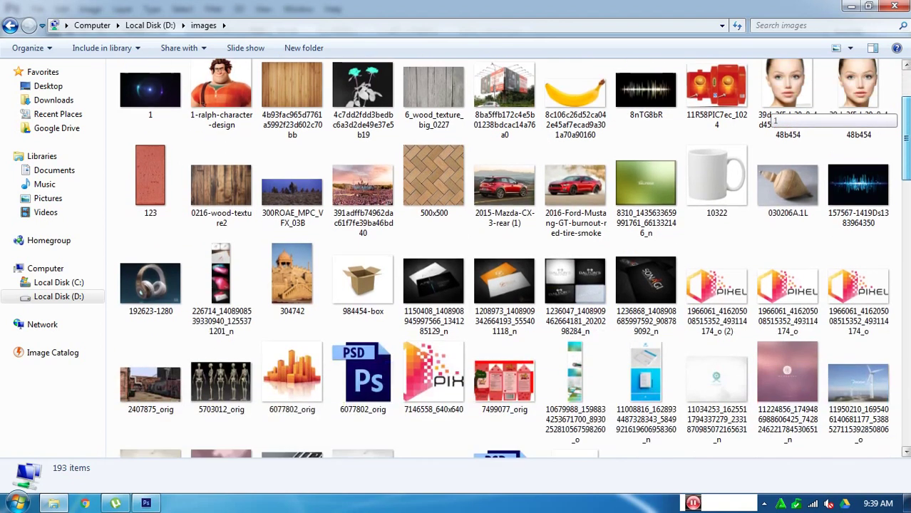
pyautogui.scroll(-5, 908, 118)
pyautogui.scroll(-3, 907, 117)
pyautogui.scroll(-5, 908, 117)
pyautogui.scroll(-3, 907, 117)
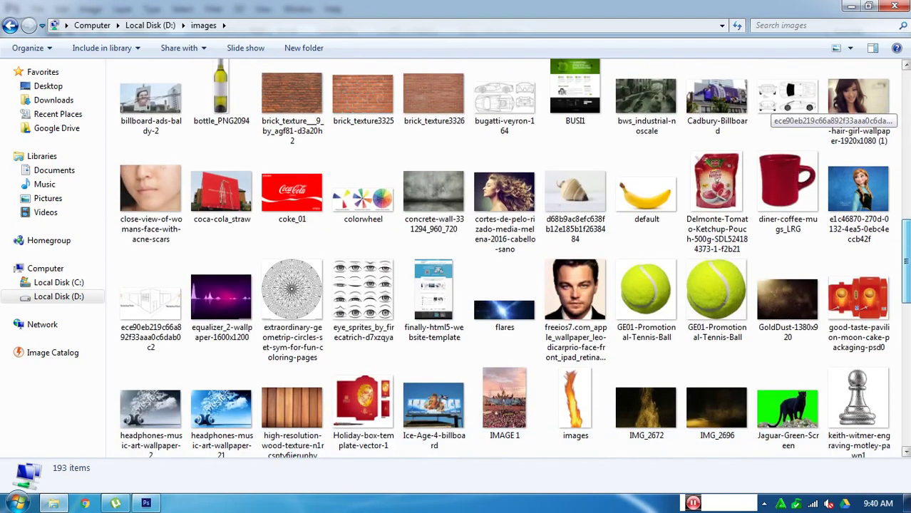
pyautogui.scroll(-3, 907, 118)
pyautogui.scroll(-2, 907, 117)
pyautogui.moveTo(906, 283); pyautogui.dragTo(907, 356)
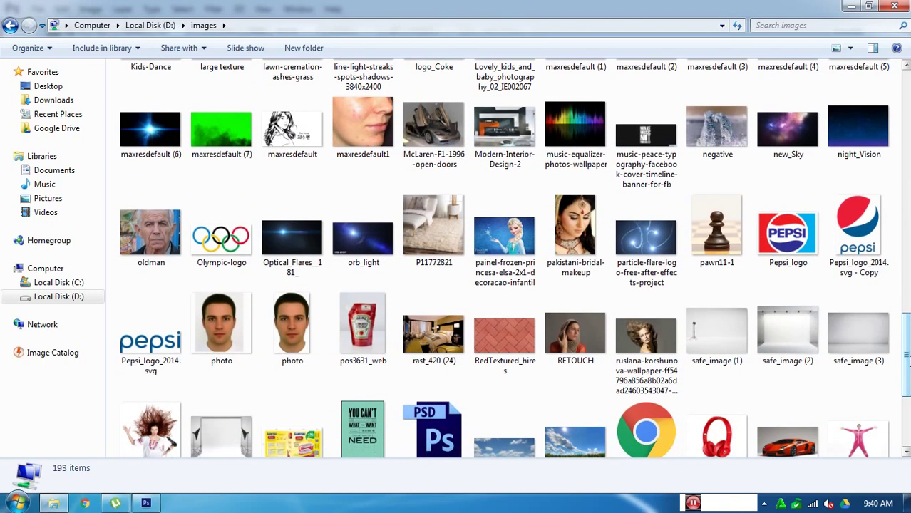
pyautogui.doubleClick(565, 340)
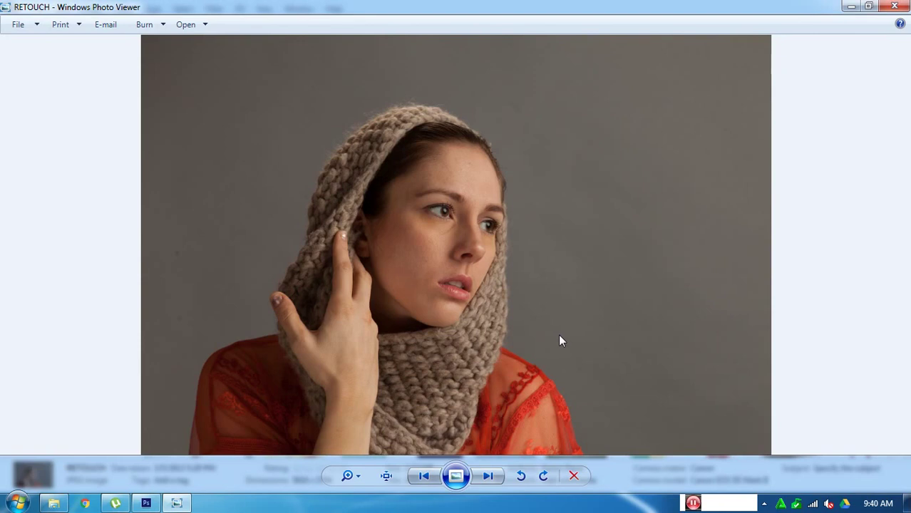
# Zoom into the RETOUCH portrait and pan over the forehead, eyes, ear and cheek
pyautogui.scroll(2, 400, 241)
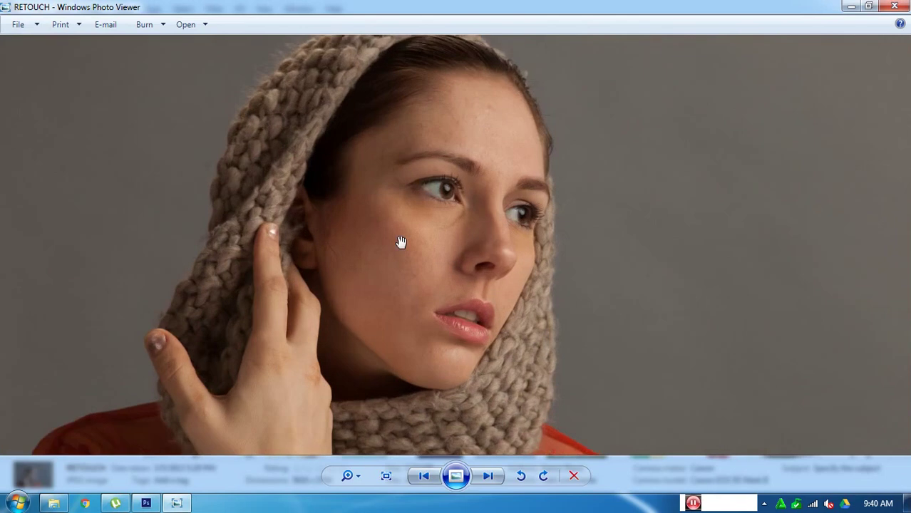
pyautogui.scroll(2, 401, 240)
pyautogui.scroll(2, 428, 271)
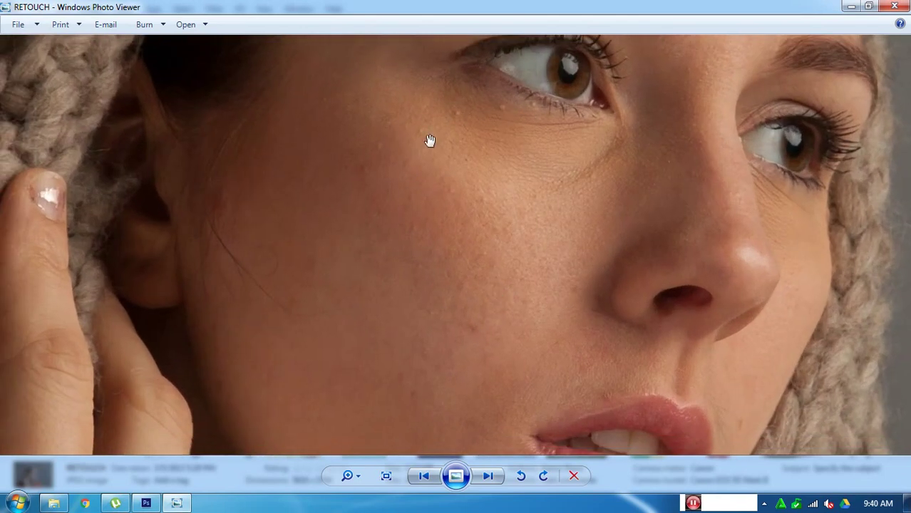
pyautogui.moveTo(477, 167); pyautogui.dragTo(483, 345)
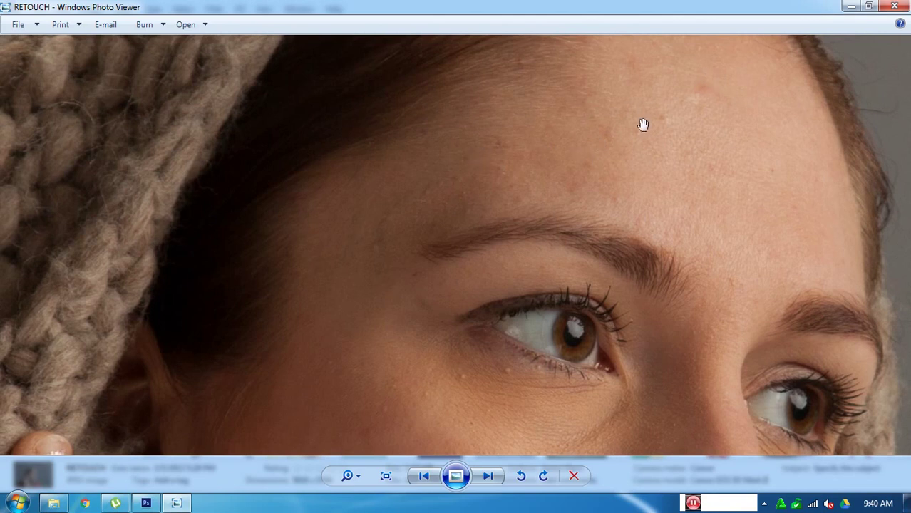
pyautogui.moveTo(458, 319)
pyautogui.mouseDown()
pyautogui.moveTo(631, 117)
pyautogui.moveTo(684, 28)
pyautogui.mouseUp()
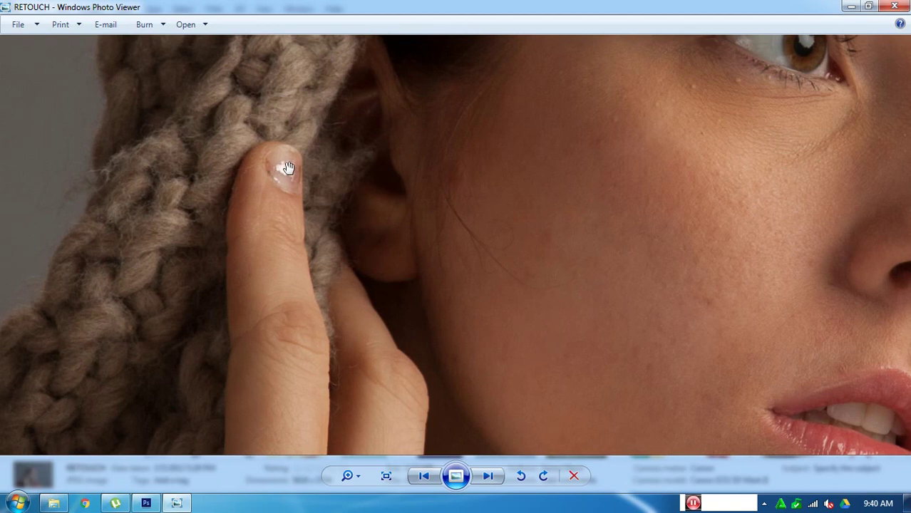
# Zoom back out, recentre on the face, and close Windows Photo Viewer
pyautogui.scroll(-1, 597, 277)
pyautogui.scroll(-1, 598, 276)
pyautogui.scroll(-1, 613, 246)
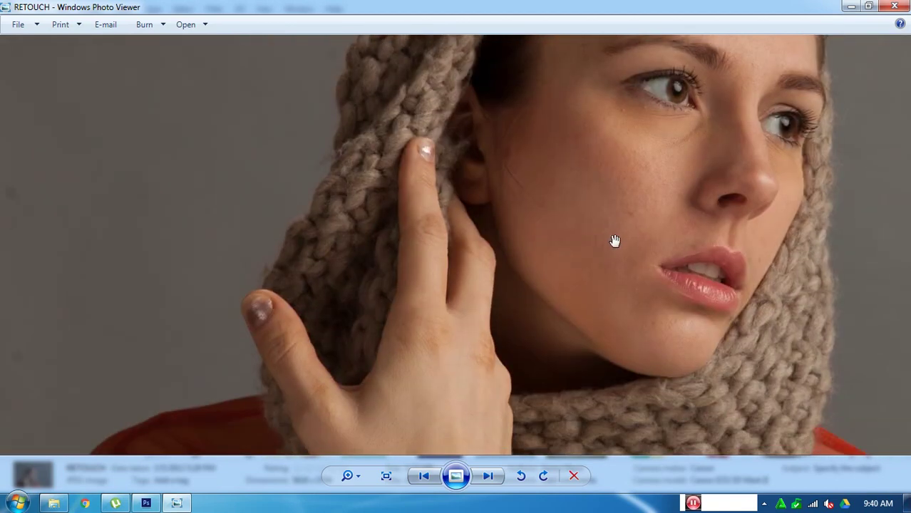
pyautogui.moveTo(709, 301); pyautogui.dragTo(557, 351)
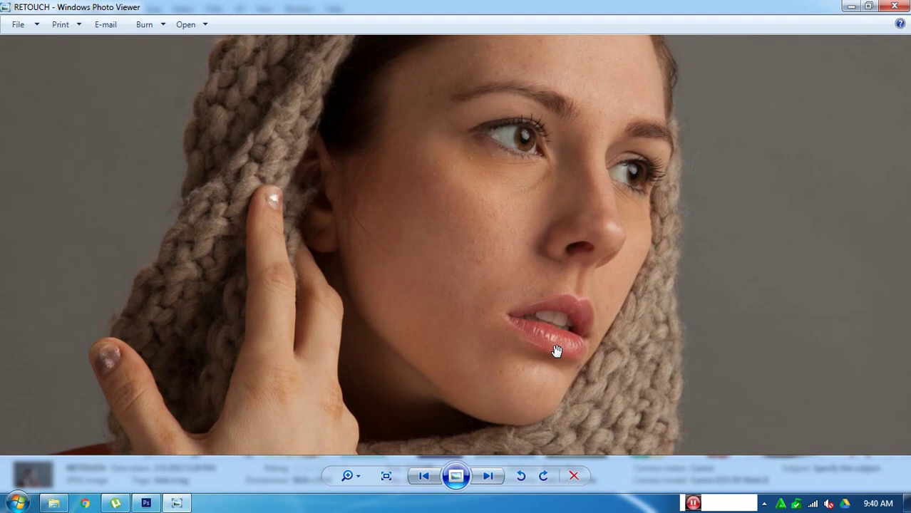
pyautogui.scroll(2, 431, 265)
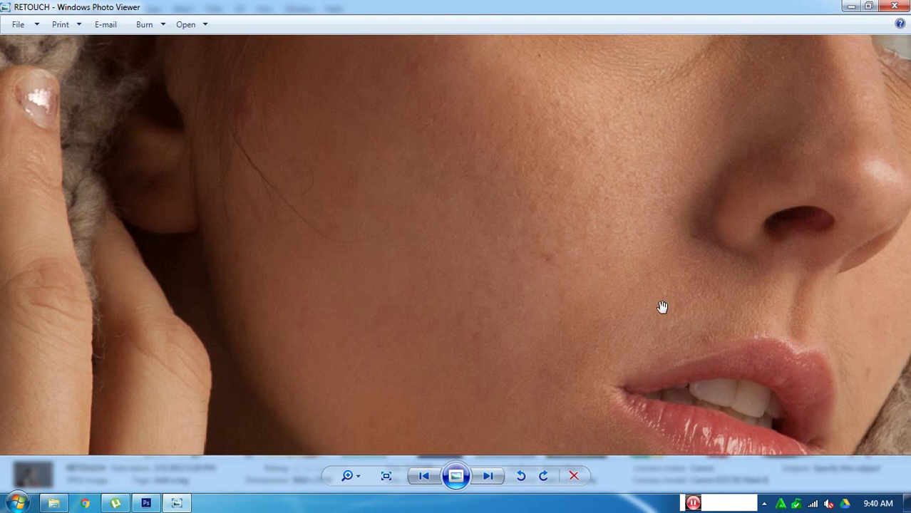
pyautogui.scroll(-5, 617, 307)
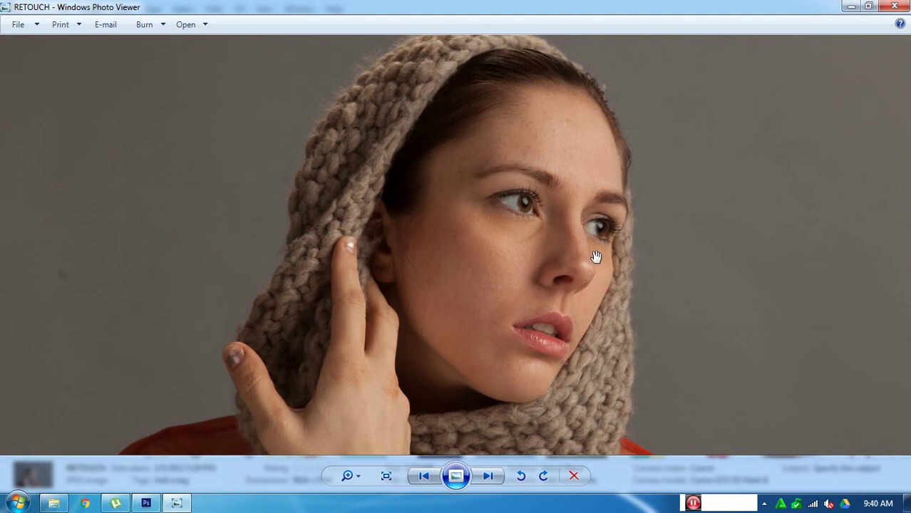
pyautogui.click(895, 6)
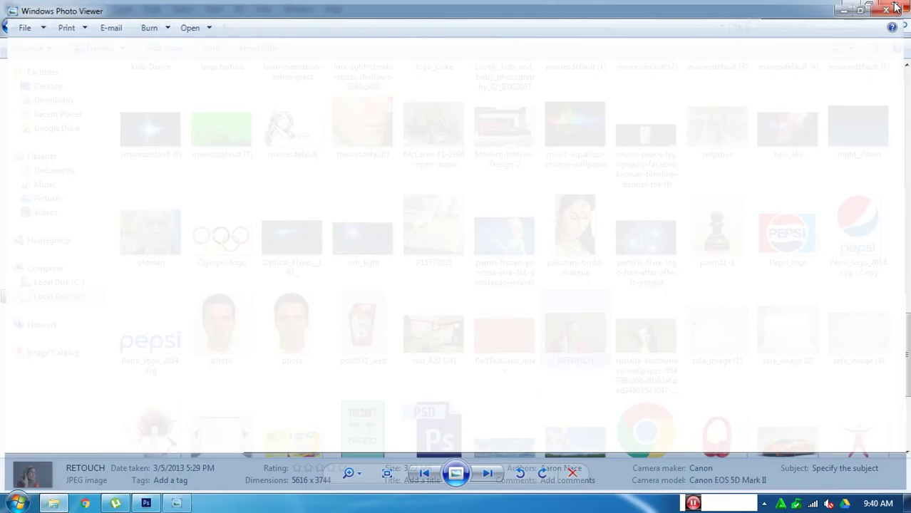
# Open RETOUCH.jpg in Photoshop and duplicate its Background into Layer 1 with Ctrl+J
pyautogui.moveTo(579, 328)
pyautogui.mouseDown()
pyautogui.moveTo(478, 394)
pyautogui.moveTo(155, 496)
pyautogui.moveTo(330, 324)
pyautogui.mouseUp()
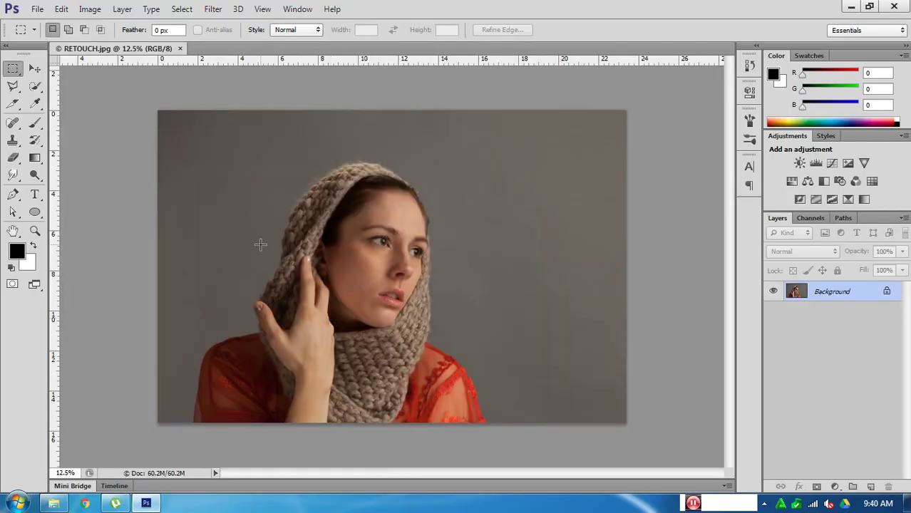
pyautogui.press('z')
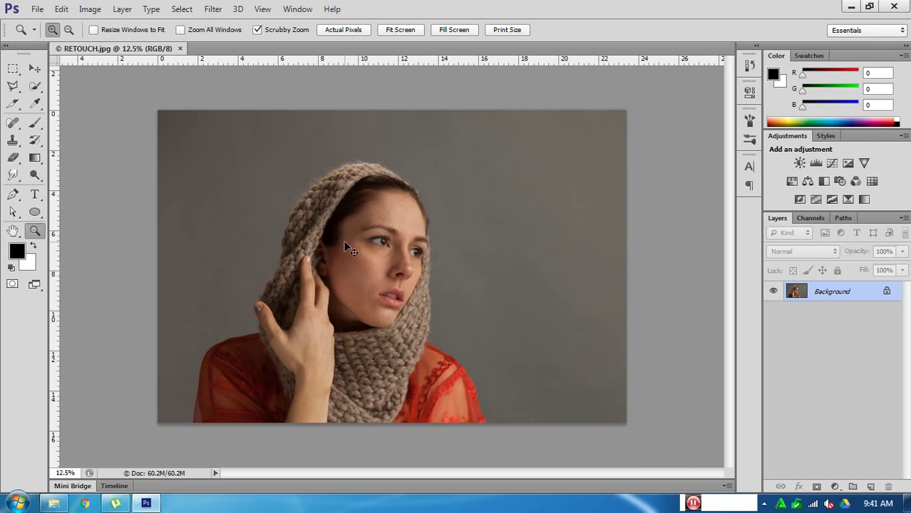
pyautogui.hotkey('ctrl', 'j')
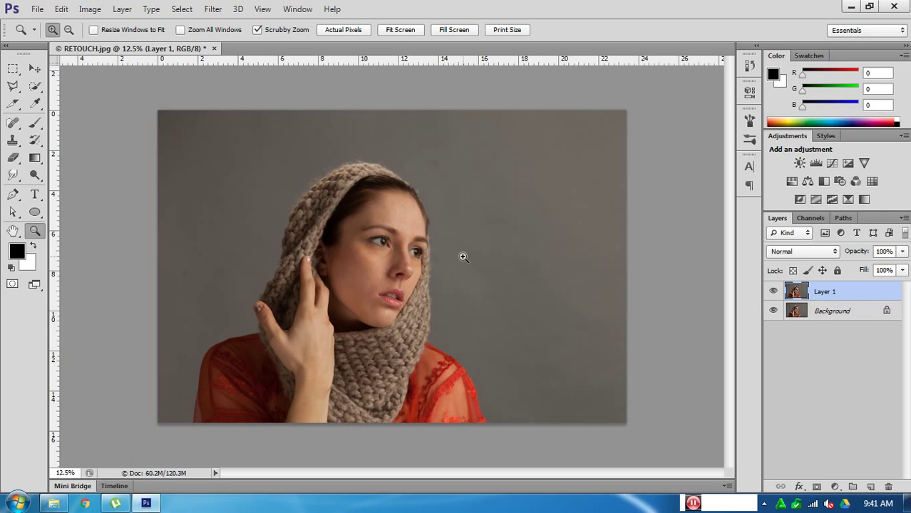
# Hide the Background layer and zoom in on the woman's face in full-screen mode
pyautogui.click(772, 312)
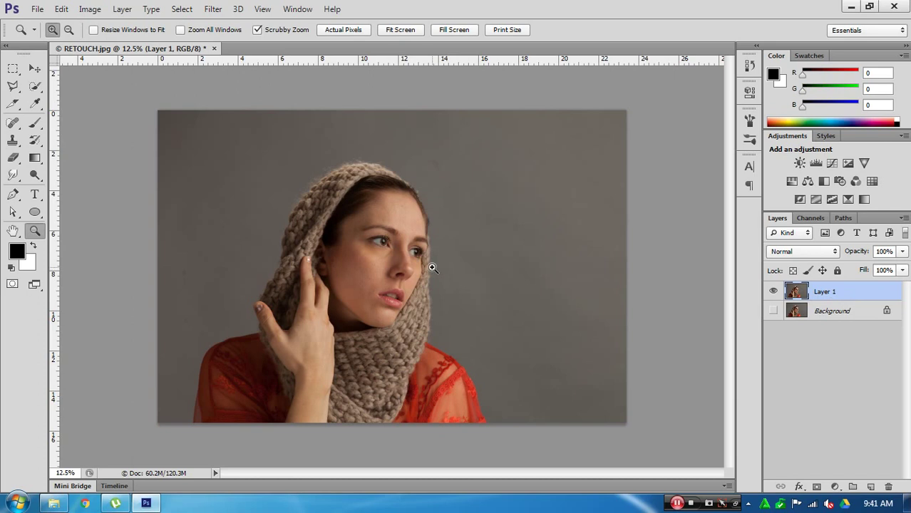
pyautogui.moveTo(358, 261); pyautogui.dragTo(405, 274)
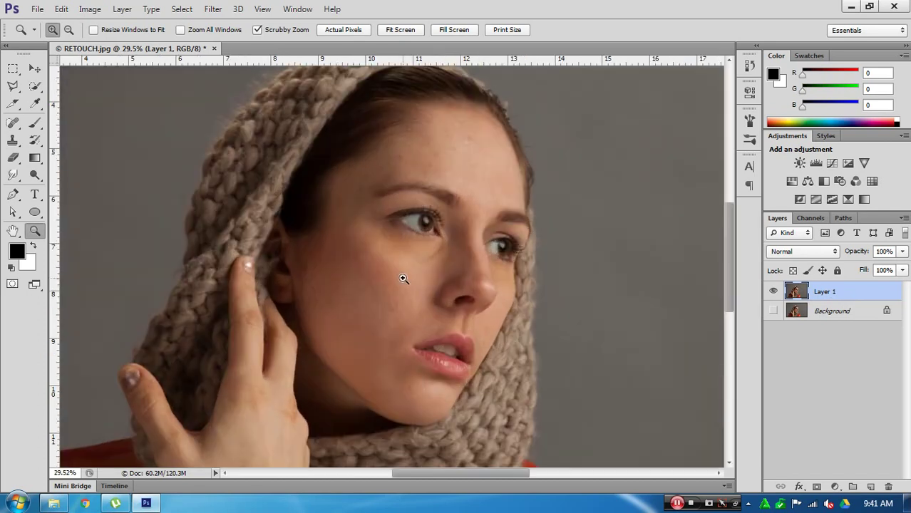
pyautogui.moveTo(431, 312); pyautogui.dragTo(441, 254)
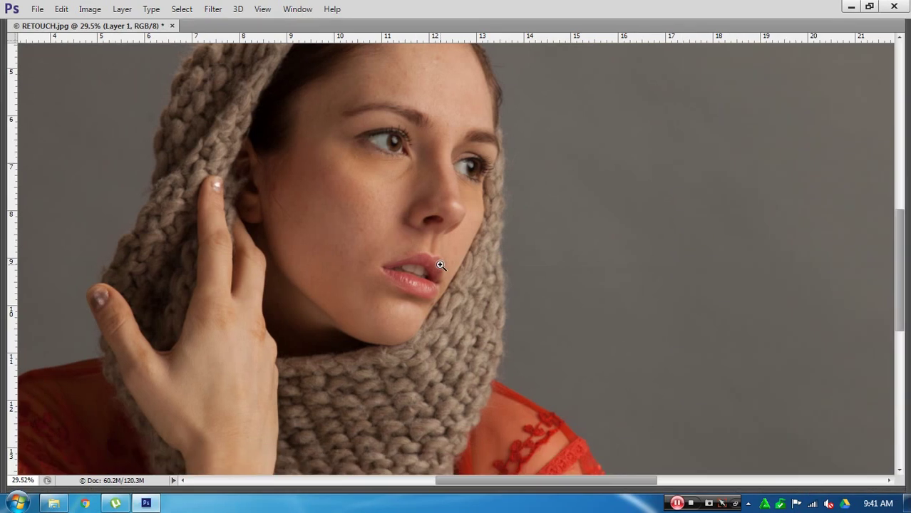
pyautogui.press('f')
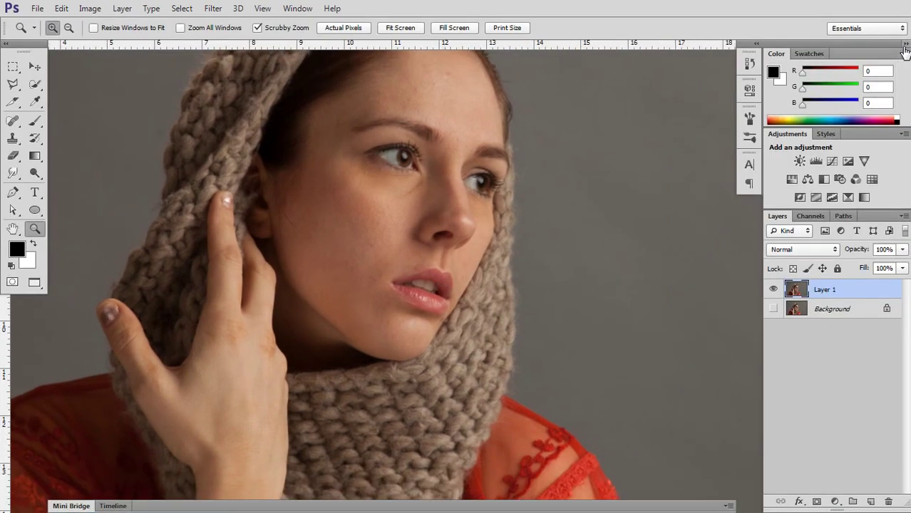
# Collapse the right panels to icons and dock the Layers panel as a tall standalone panel
pyautogui.click(906, 44)
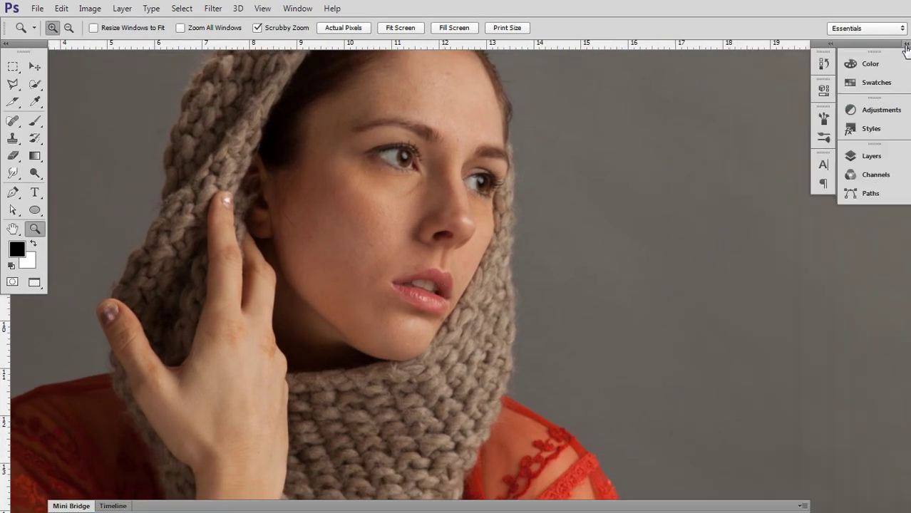
pyautogui.moveTo(834, 57)
pyautogui.mouseDown()
pyautogui.moveTo(886, 57)
pyautogui.moveTo(874, 57)
pyautogui.moveTo(899, 225)
pyautogui.mouseUp()
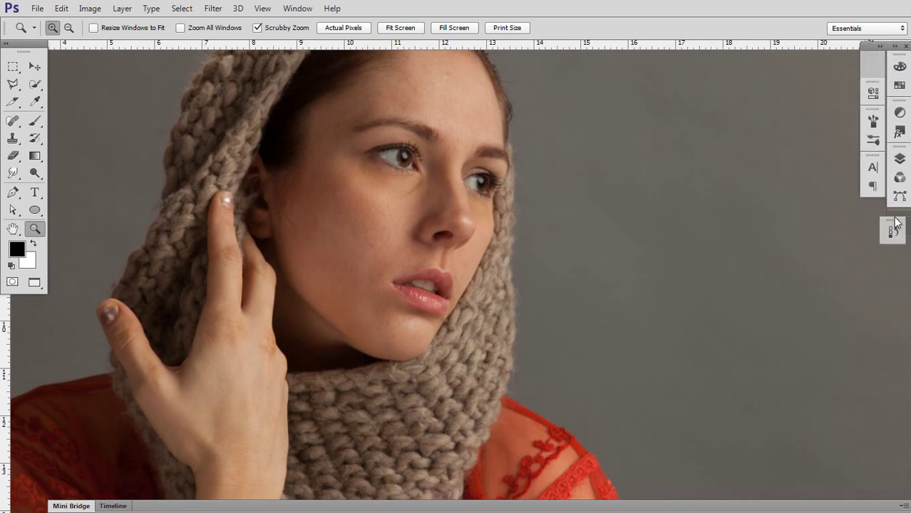
pyautogui.moveTo(876, 62); pyautogui.dragTo(897, 263)
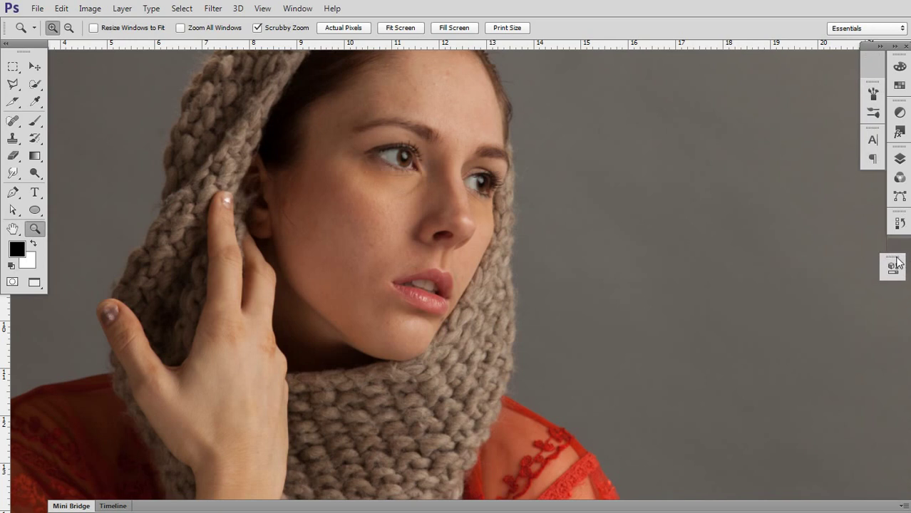
pyautogui.moveTo(876, 64)
pyautogui.mouseDown()
pyautogui.moveTo(848, 152)
pyautogui.moveTo(896, 284)
pyautogui.mouseUp()
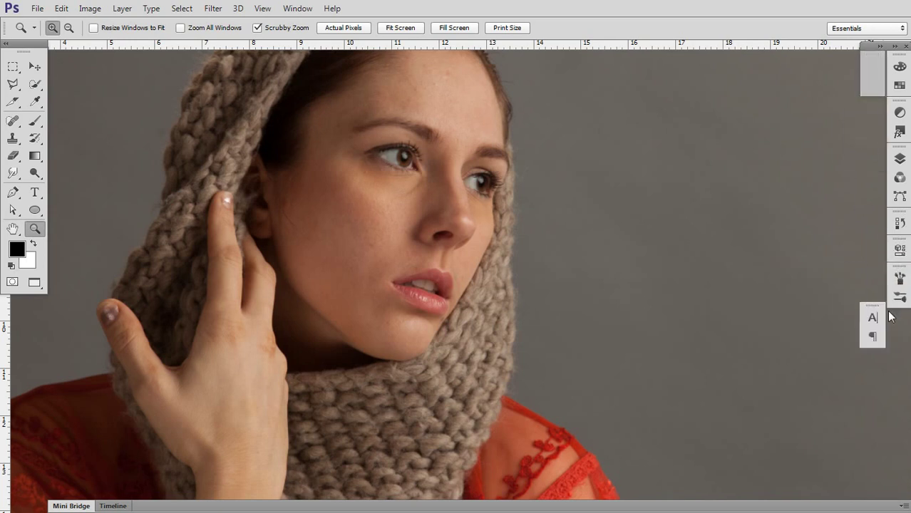
pyautogui.moveTo(875, 63); pyautogui.dragTo(896, 314)
pyautogui.click(899, 159)
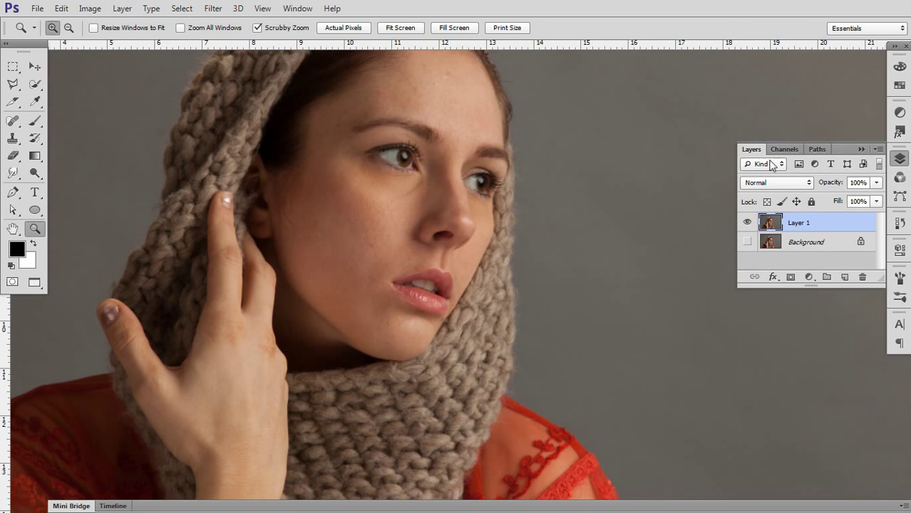
pyautogui.moveTo(751, 149)
pyautogui.mouseDown()
pyautogui.moveTo(719, 118)
pyautogui.moveTo(824, 16)
pyautogui.mouseUp()
pyautogui.click(899, 179)
pyautogui.moveTo(831, 171); pyautogui.dragTo(834, 410)
pyautogui.moveTo(610, 396); pyautogui.dragTo(648, 434)
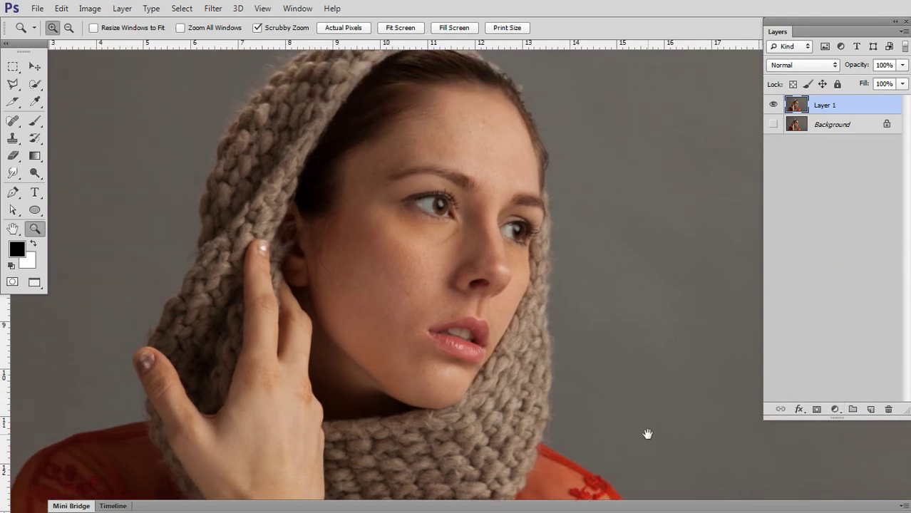
pyautogui.moveTo(605, 322); pyautogui.dragTo(608, 344)
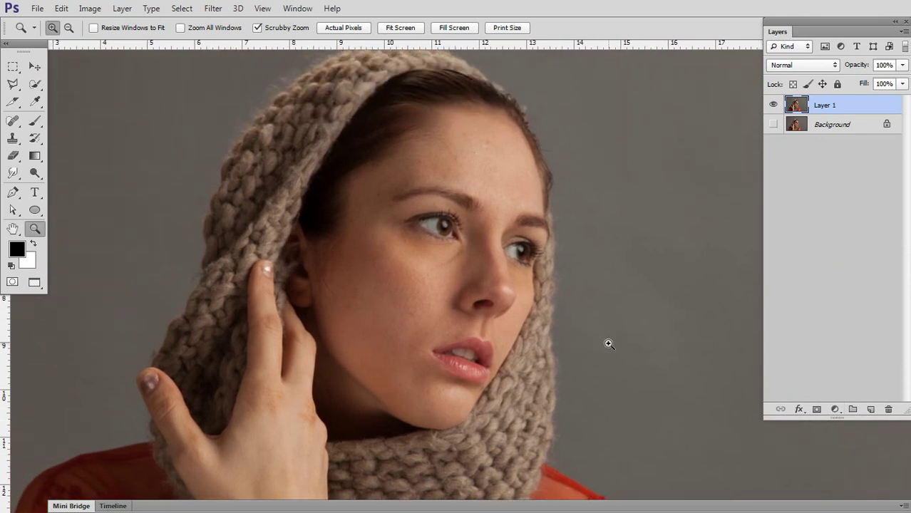
# Drag the oldman thumbnail from the images folder into Photoshop to open it
pyautogui.press('super')
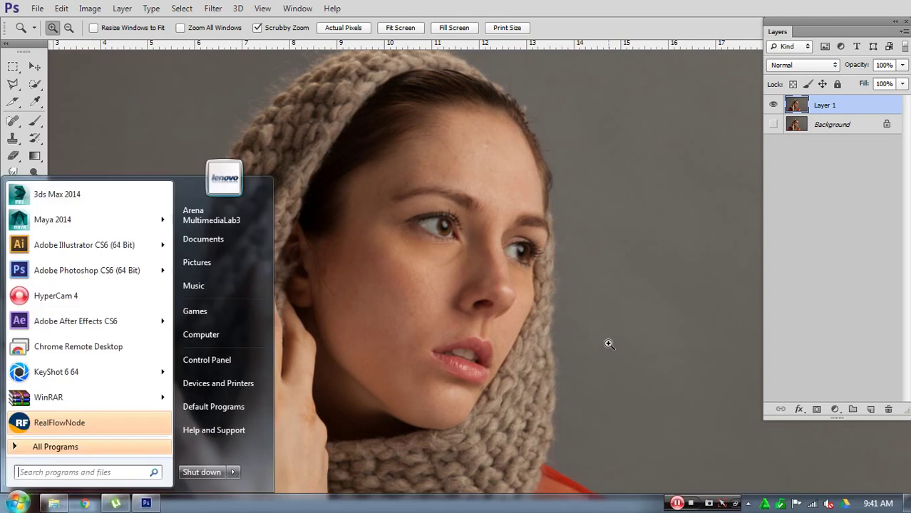
pyautogui.press('super')
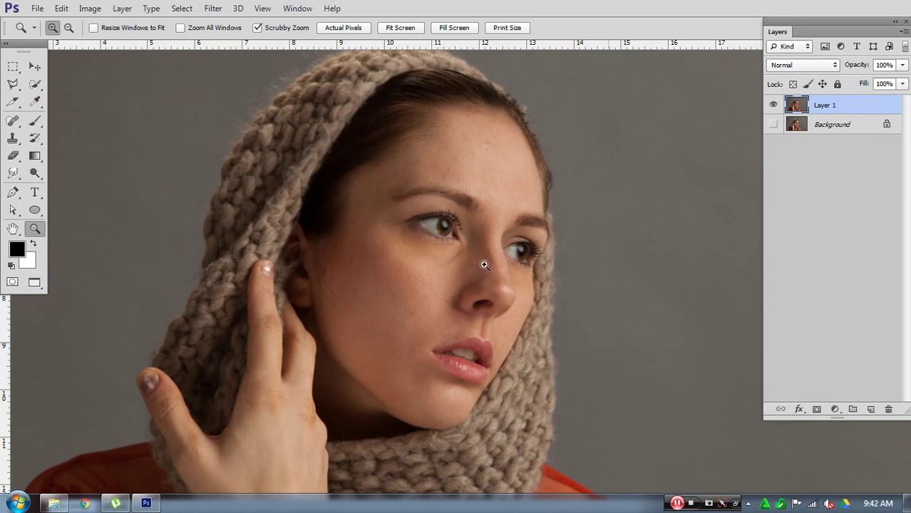
pyautogui.press('f')
pyautogui.press('f')
pyautogui.press('f')
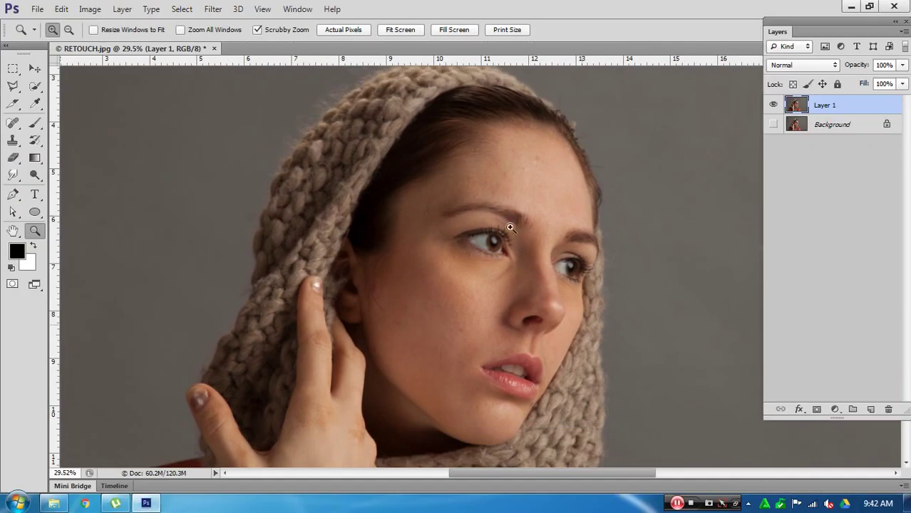
pyautogui.click(47, 505)
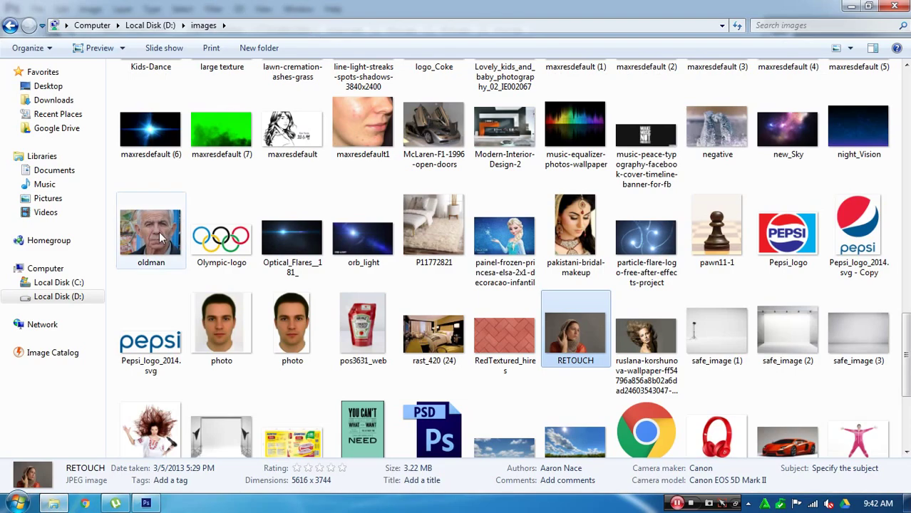
pyautogui.moveTo(169, 240); pyautogui.dragTo(560, 7)
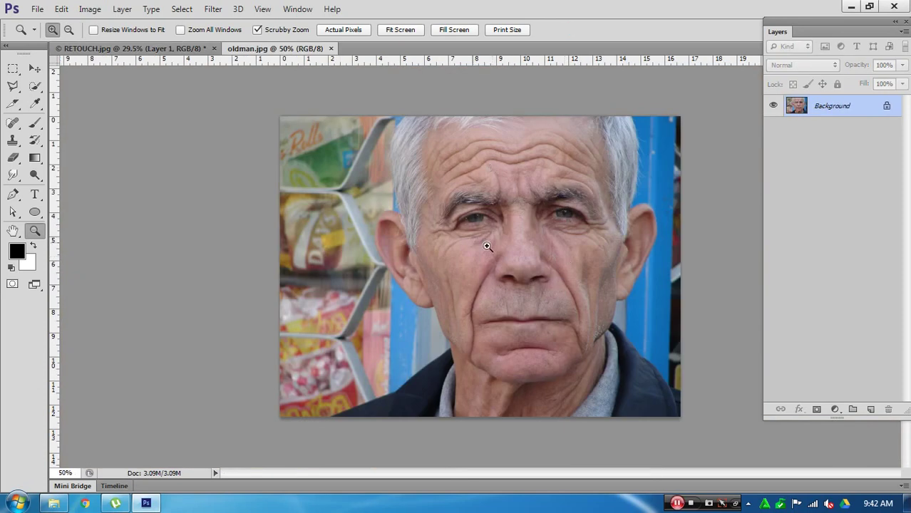
# Zoom in on the old man's cheek wrinkles and crow's feet, then switch back to Explorer
pyautogui.moveTo(488, 244)
pyautogui.mouseDown()
pyautogui.moveTo(535, 248)
pyautogui.moveTo(527, 169)
pyautogui.mouseUp()
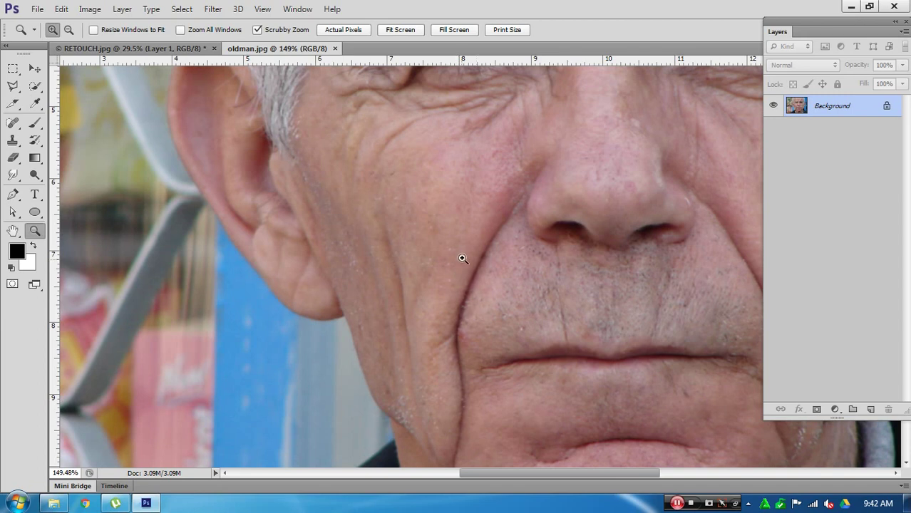
pyautogui.moveTo(462, 244); pyautogui.dragTo(455, 309)
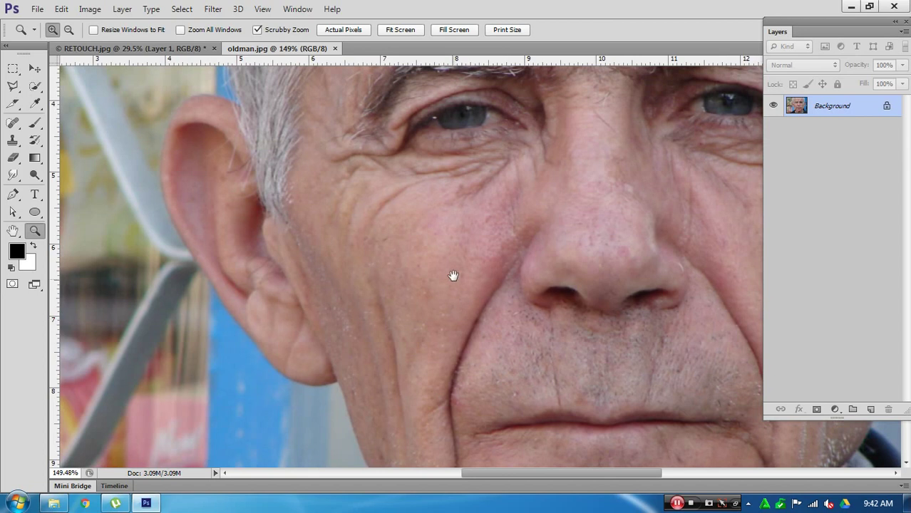
pyautogui.moveTo(453, 274); pyautogui.dragTo(452, 298)
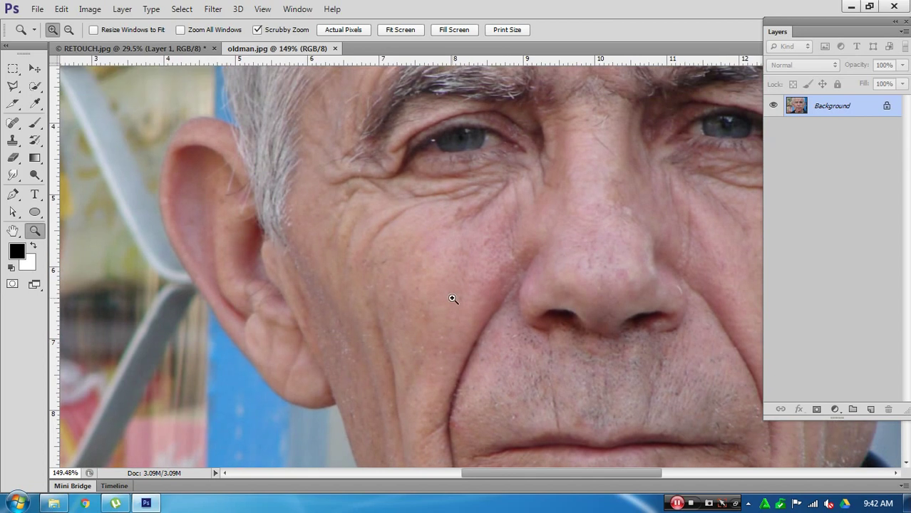
pyautogui.hotkey('alt', 'Tab')
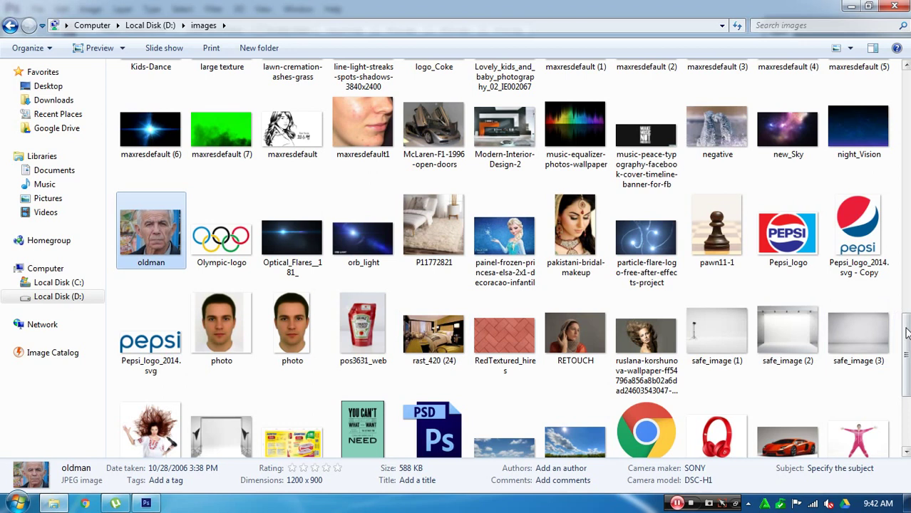
pyautogui.moveTo(907, 333); pyautogui.dragTo(907, 306)
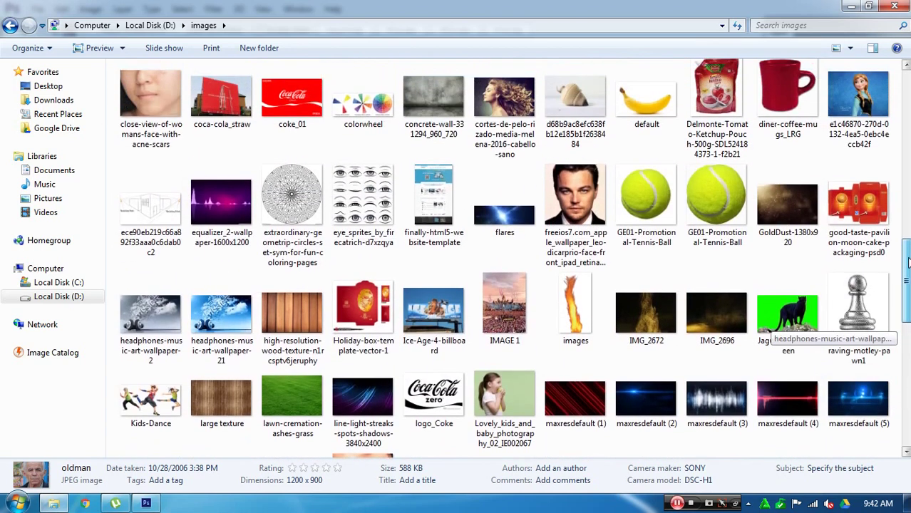
# Open close-view-of-womans-face-with-acne-scars.jpg in Photoshop from the images folder
pyautogui.moveTo(907, 273); pyautogui.dragTo(906, 252)
pyautogui.moveTo(155, 127)
pyautogui.mouseDown()
pyautogui.moveTo(169, 151)
pyautogui.moveTo(561, 27)
pyautogui.mouseUp()
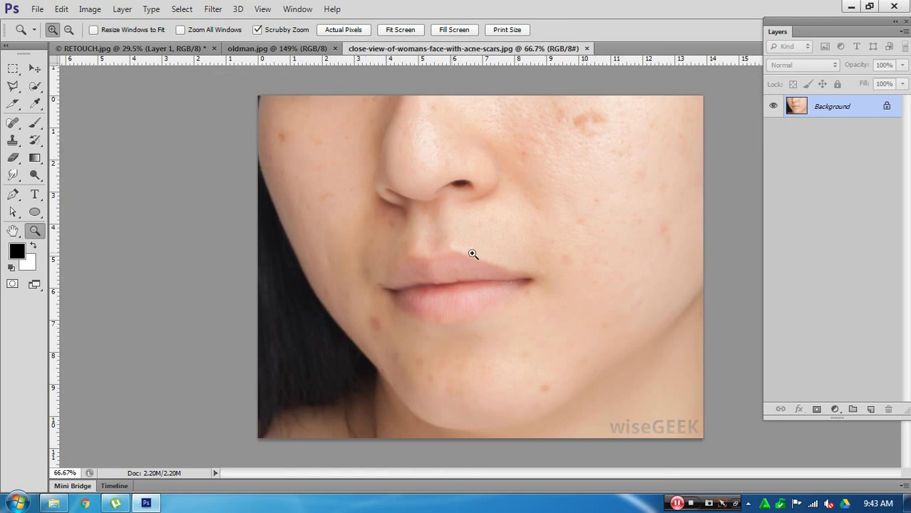
# Zoom to about 143% on the right cheek and duplicate the Background into Layer 1
pyautogui.moveTo(579, 132); pyautogui.dragTo(630, 169)
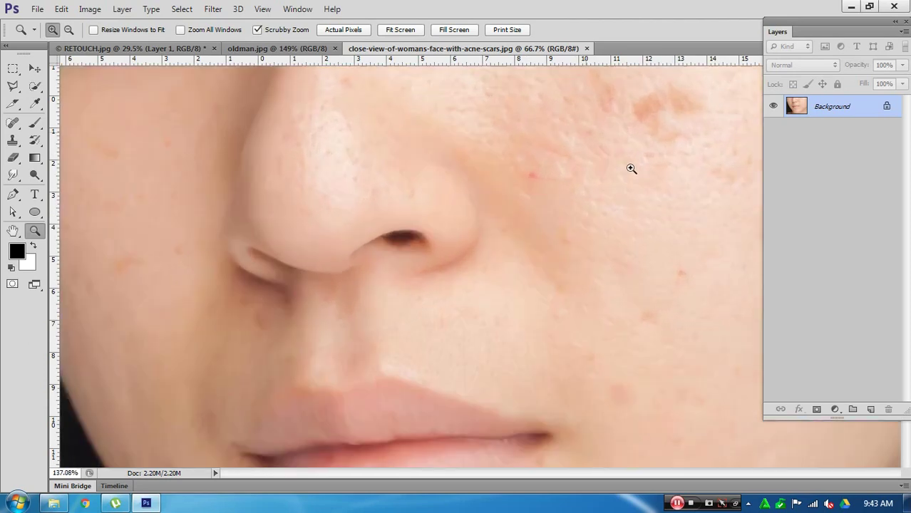
pyautogui.moveTo(626, 234); pyautogui.dragTo(547, 288)
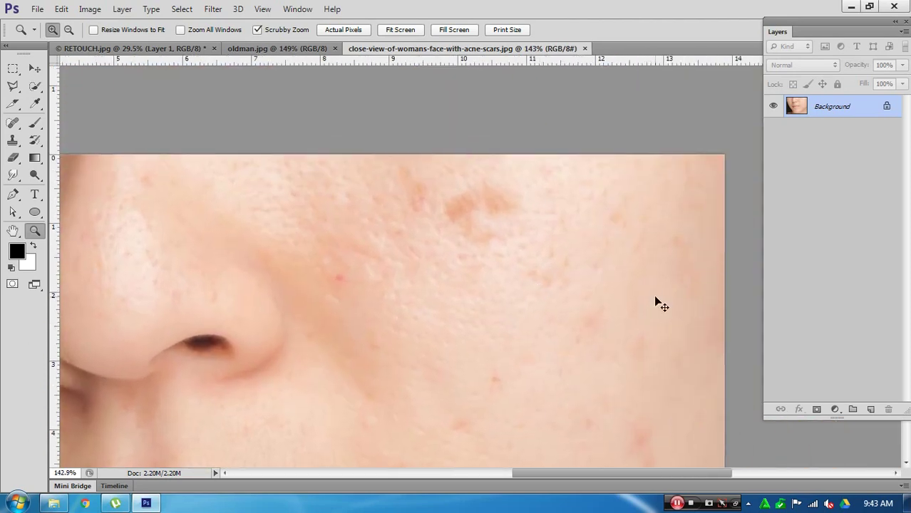
pyautogui.hotkey('ctrl', 'j')
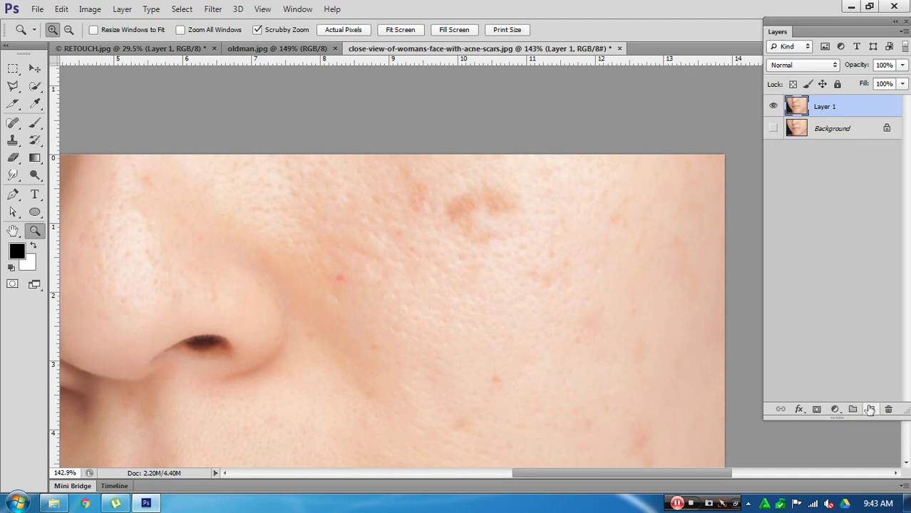
pyautogui.click(13, 123)
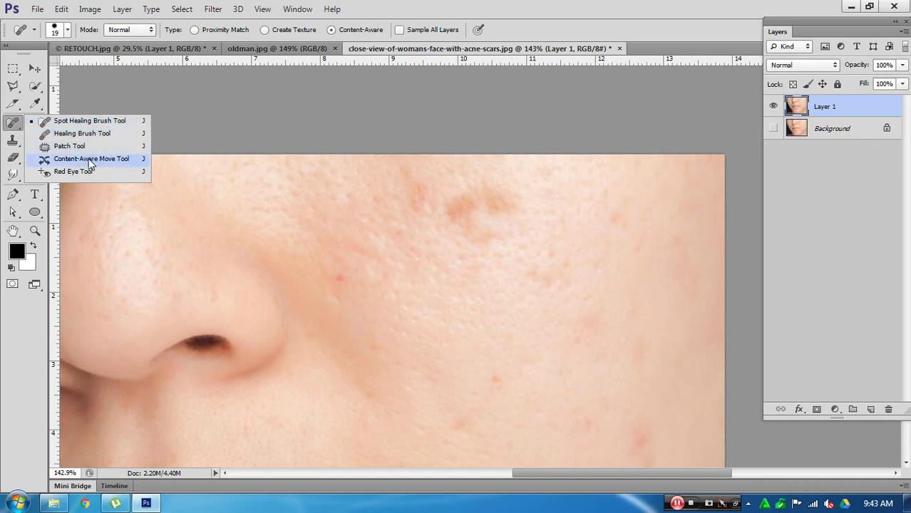
# Select the Clone Stamp Tool with a fully soft 69-pixel brush
pyautogui.click(7, 144)
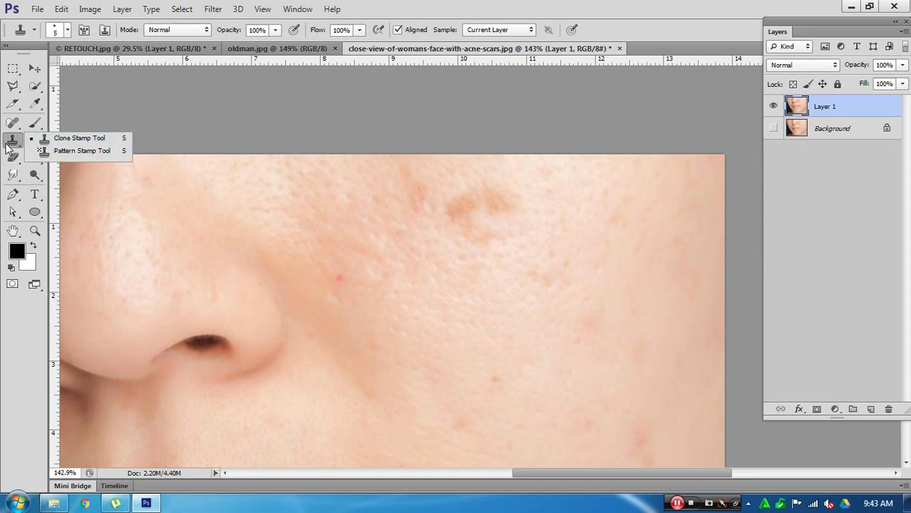
pyautogui.click(98, 140)
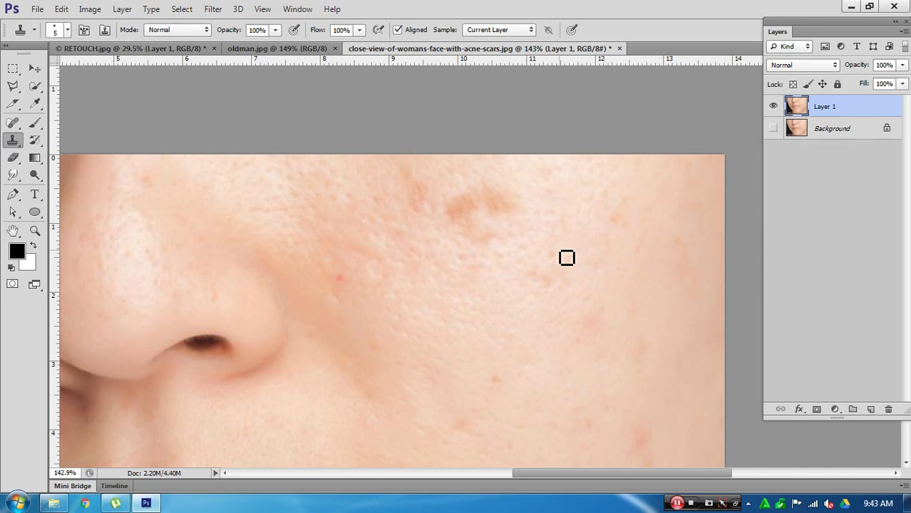
pyautogui.moveTo(570, 275); pyautogui.dragTo(597, 279)
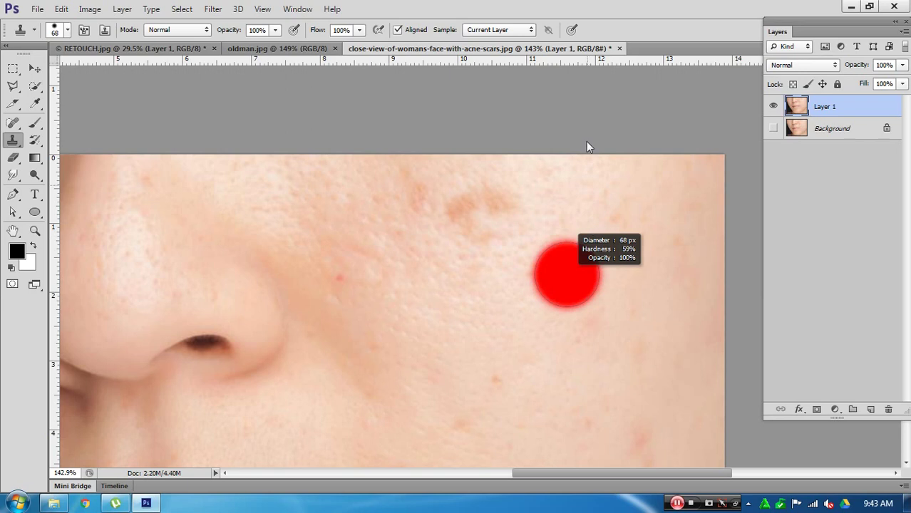
pyautogui.moveTo(594, 278); pyautogui.dragTo(595, 171)
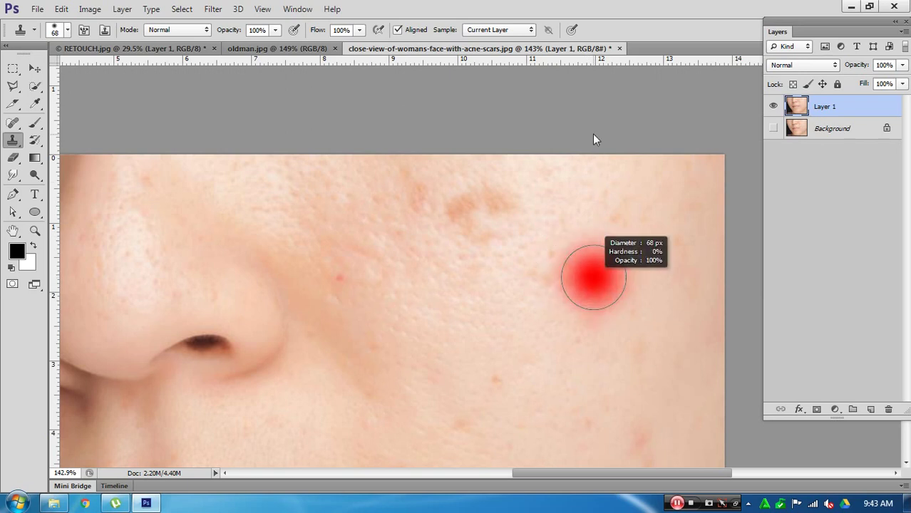
pyautogui.moveTo(587, 279); pyautogui.dragTo(588, 258)
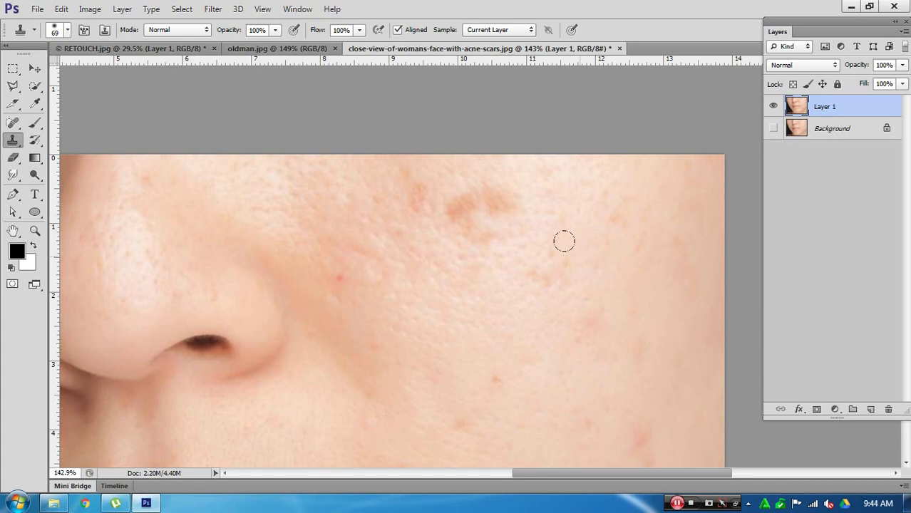
# Sample clear skin and clone it over the brown spots on the cheek
pyautogui.press('alt')
pyautogui.keyDown('alt'); pyautogui.click(572, 234); pyautogui.keyUp('alt')
pyautogui.moveTo(517, 206)
pyautogui.mouseDown()
pyautogui.moveTo(492, 200)
pyautogui.moveTo(476, 217)
pyautogui.moveTo(485, 214)
pyautogui.mouseUp()
pyautogui.moveTo(641, 303); pyautogui.dragTo(623, 280)
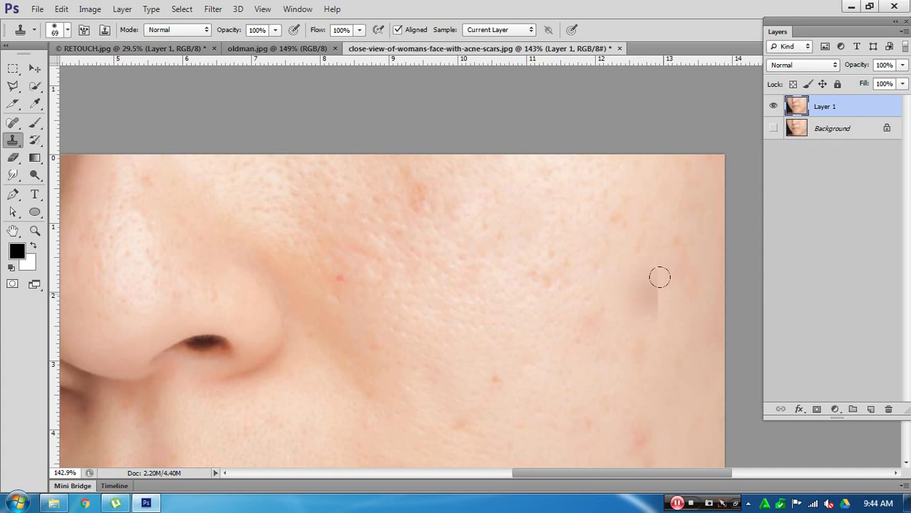
# Undo the cloning on Layer 1 and add an empty Layer 2 on top
pyautogui.hotkey('ctrl', 'z')
pyautogui.hotkey('ctrl', 'alt', 'z')
pyautogui.hotkey('ctrl', 'alt', 'z')
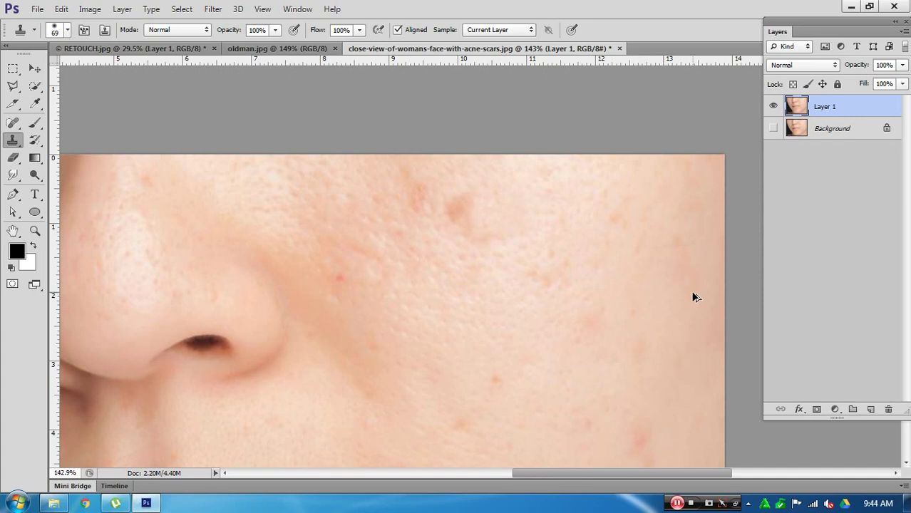
pyautogui.hotkey('ctrl', 'alt', 'z')
pyautogui.hotkey('ctrl', 'alt', 'z')
pyautogui.hotkey('ctrl', 'alt', 'z')
pyautogui.hotkey('ctrl', 'shift', 'z')
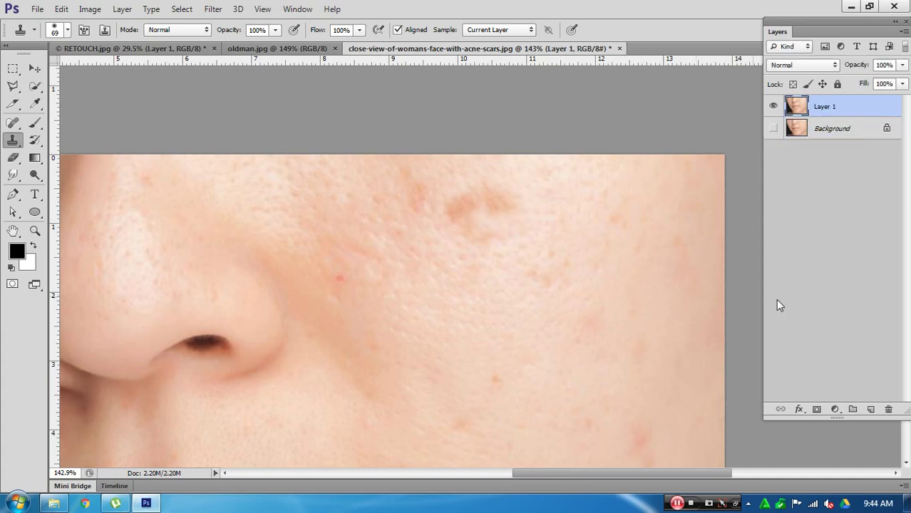
pyautogui.click(869, 410)
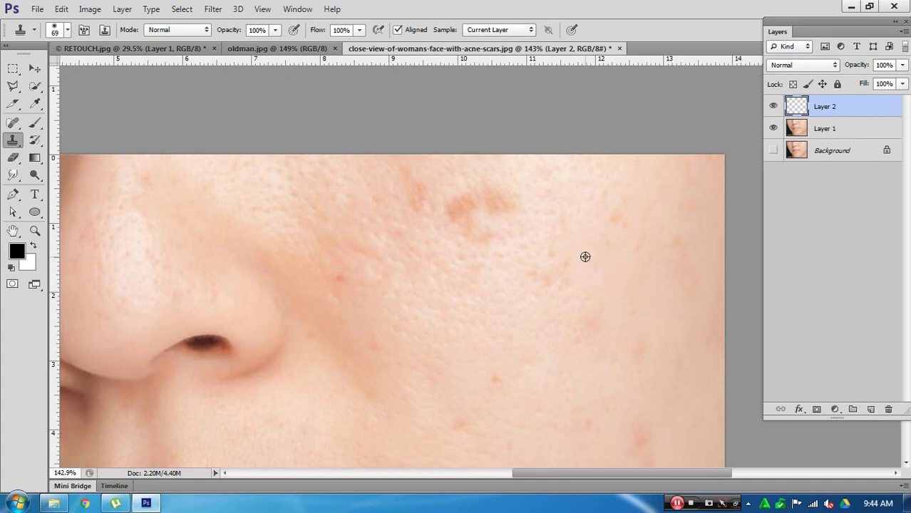
# Set Clone Stamp sampling to All Layers and clone over the upper-cheek brown patch on Layer 2
pyautogui.moveTo(510, 214); pyautogui.dragTo(475, 242)
pyautogui.click(490, 31)
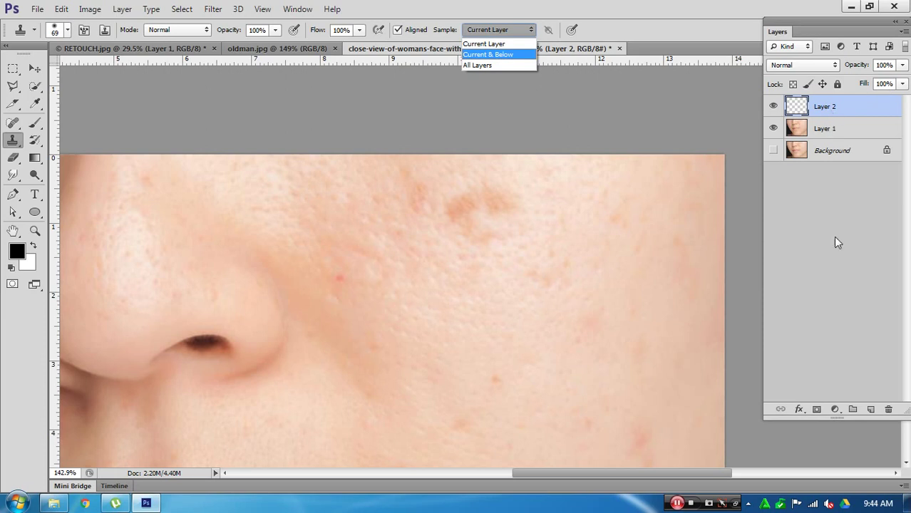
pyautogui.click(492, 66)
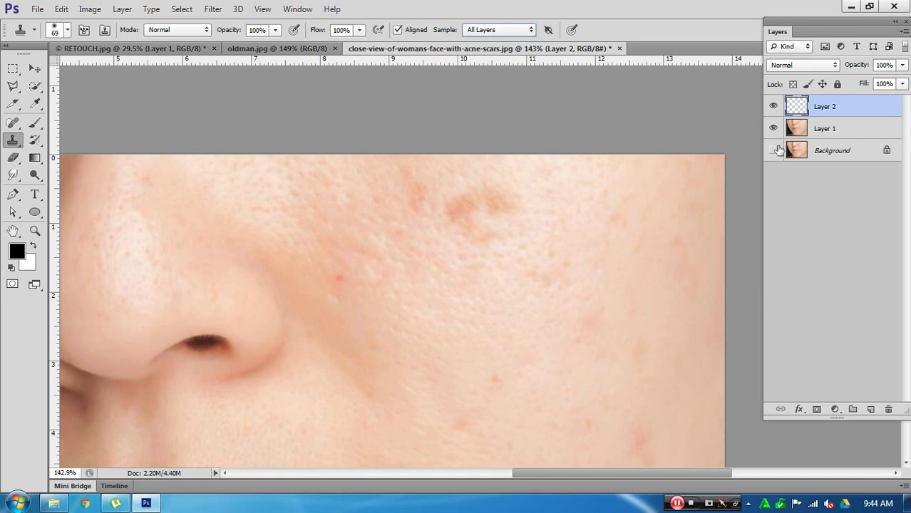
pyautogui.keyDown('alt'); pyautogui.click(568, 237); pyautogui.keyUp('alt')
pyautogui.moveTo(499, 196)
pyautogui.mouseDown()
pyautogui.moveTo(463, 185)
pyautogui.moveTo(452, 207)
pyautogui.moveTo(450, 197)
pyautogui.mouseUp()
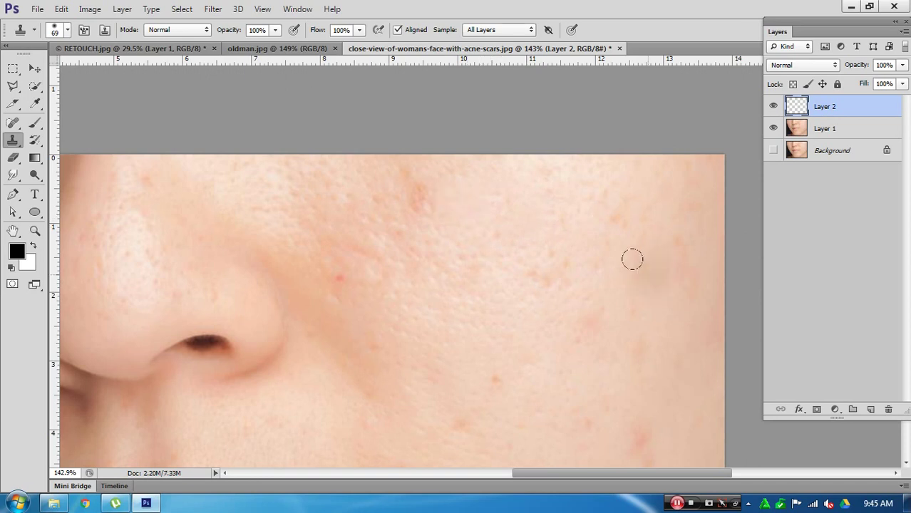
# Clone clean skin over the reddish acne spots on the upper and lower cheek
pyautogui.keyDown('alt'); pyautogui.click(449, 230); pyautogui.keyUp('alt')
pyautogui.moveTo(419, 194); pyautogui.dragTo(405, 179)
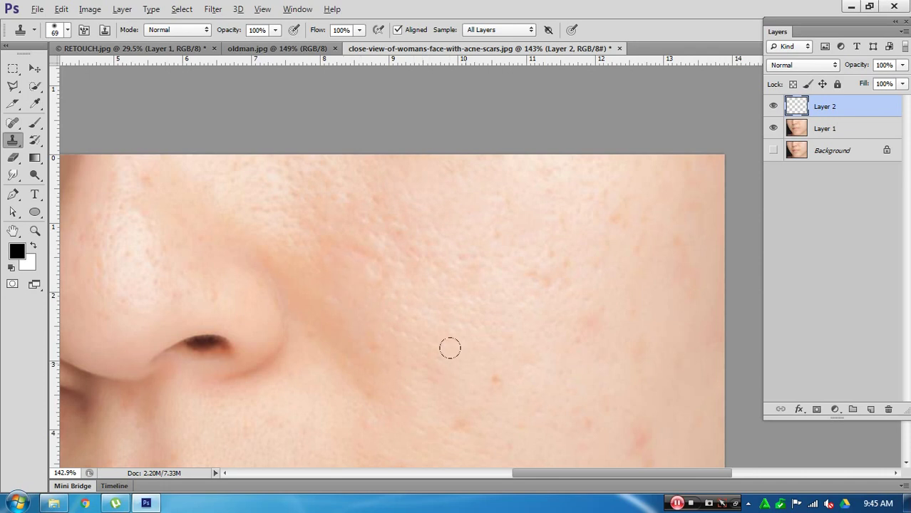
pyautogui.scroll(-3, 499, 370)
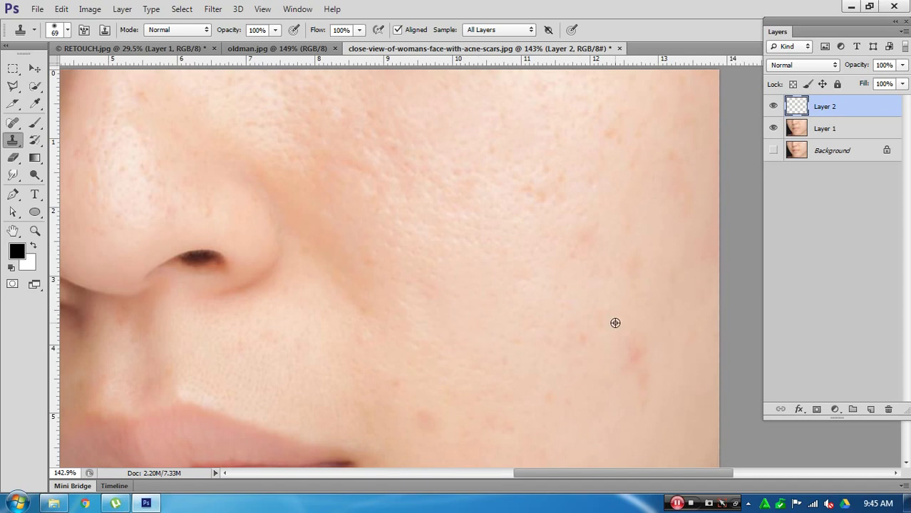
pyautogui.click(634, 357)
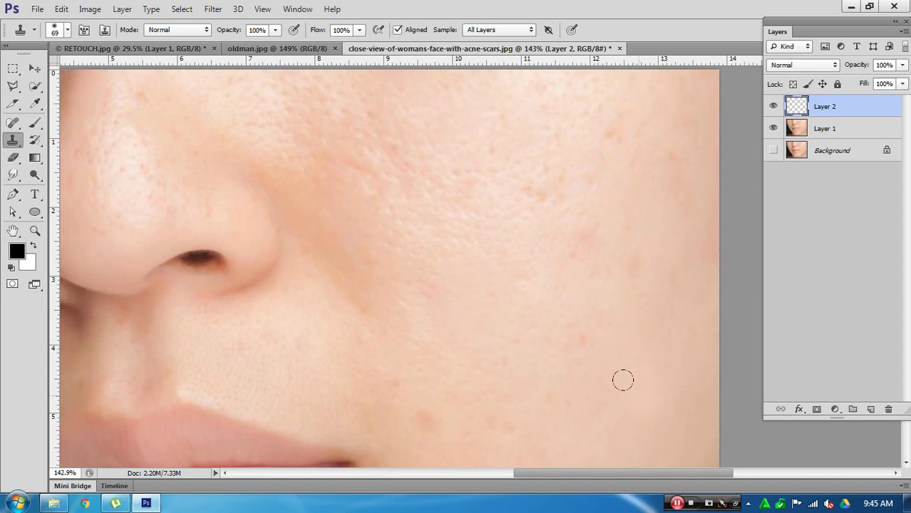
pyautogui.scroll(-1, 606, 363)
pyautogui.hscroll(-2, 592, 367)
# Resize the clone brush to 64 px, retouch the cheek blemish, undo one stroke, and resample beside the nose
pyautogui.keyDown('alt'); pyautogui.click(504, 417); pyautogui.keyUp('alt')
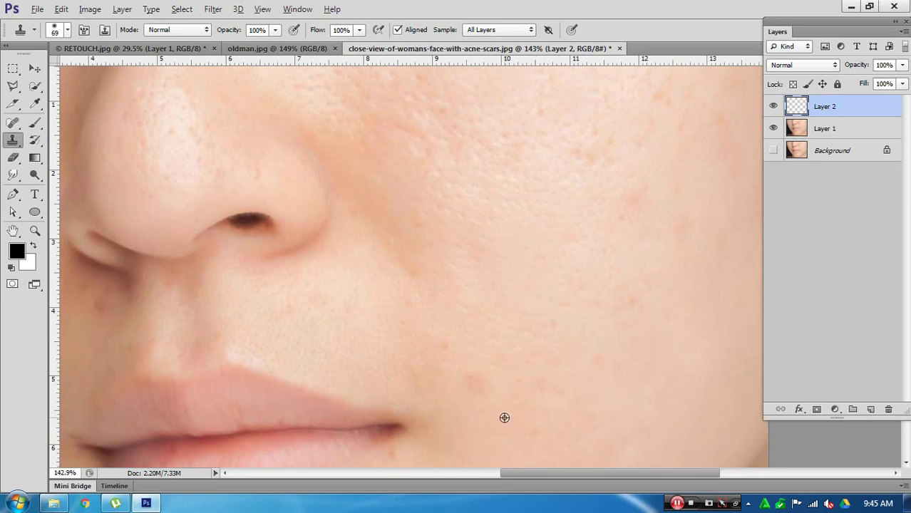
pyautogui.click(469, 379)
pyautogui.moveTo(482, 374); pyautogui.dragTo(575, 376)
pyautogui.moveTo(439, 353)
pyautogui.mouseDown()
pyautogui.moveTo(458, 366)
pyautogui.moveTo(452, 357)
pyautogui.mouseUp()
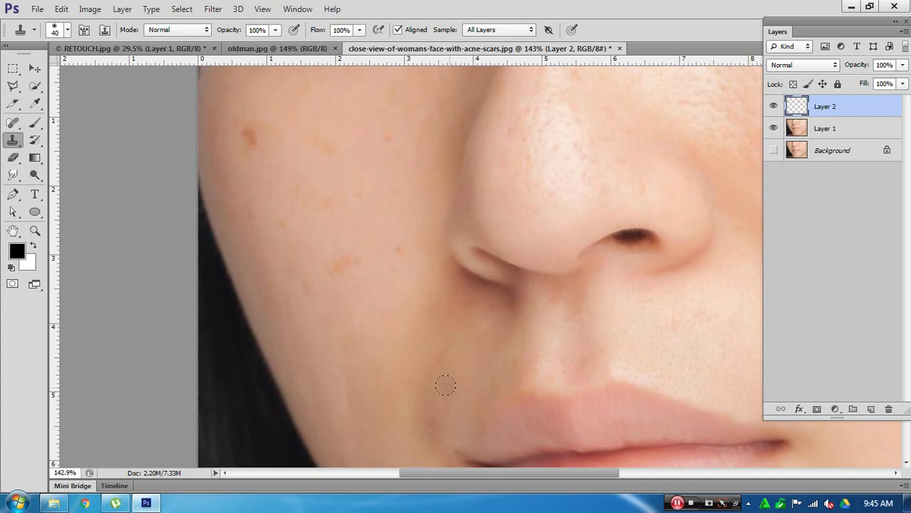
pyautogui.hotkey('ctrl', 'z')
pyautogui.scroll(2, 465, 373)
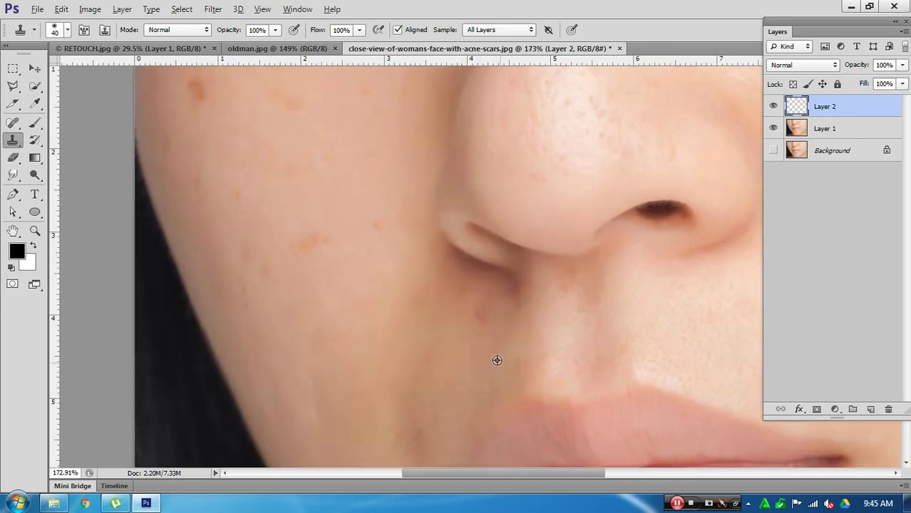
pyautogui.keyDown('alt'); pyautogui.click(482, 288); pyautogui.keyUp('alt')
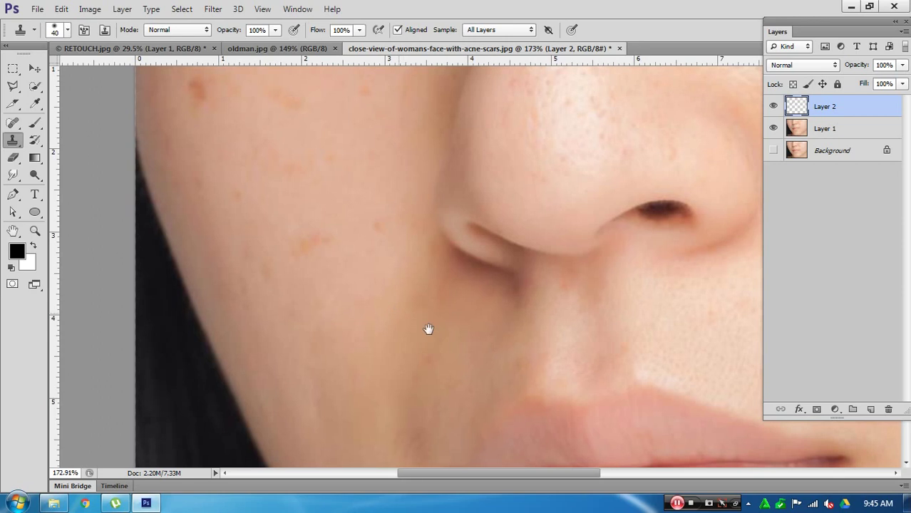
pyautogui.moveTo(321, 276); pyautogui.dragTo(449, 347)
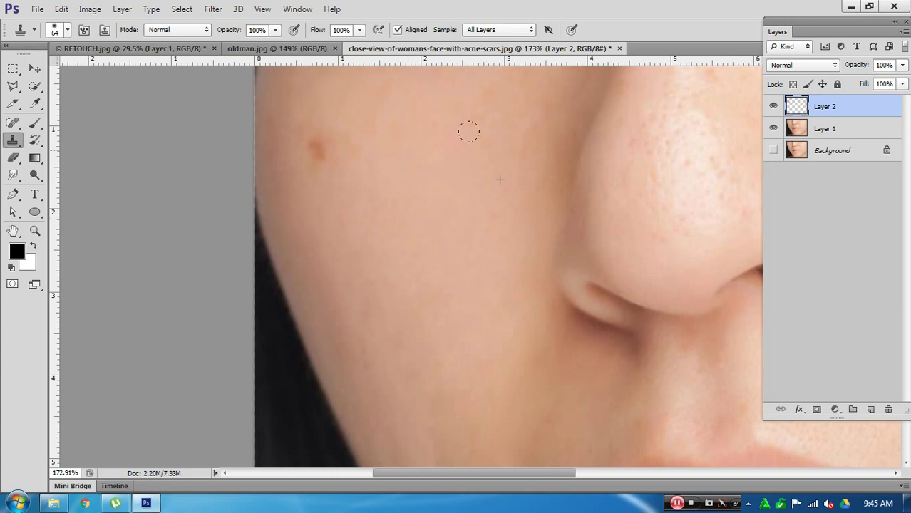
# Clone away the orange blemish on the left cheek and reframe the view around the nose
pyautogui.click(318, 150)
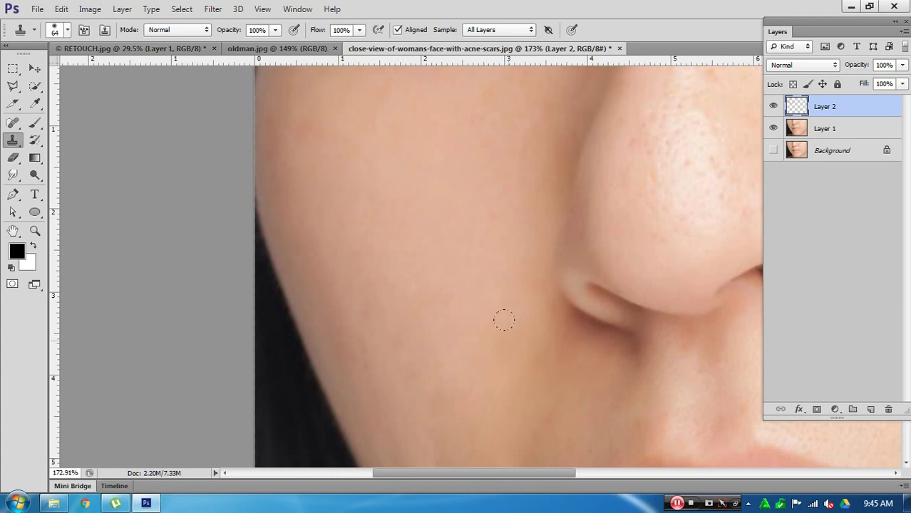
pyautogui.moveTo(533, 328); pyautogui.dragTo(471, 356)
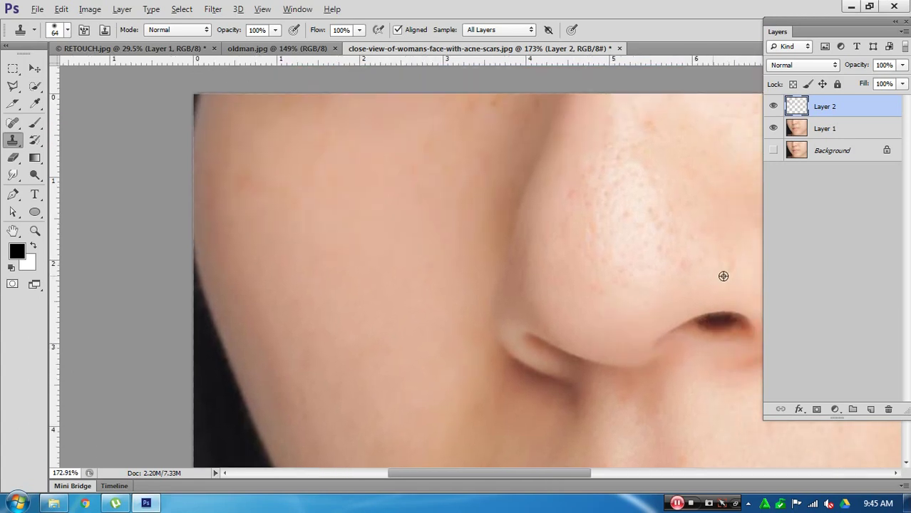
pyautogui.moveTo(731, 260); pyautogui.dragTo(582, 264)
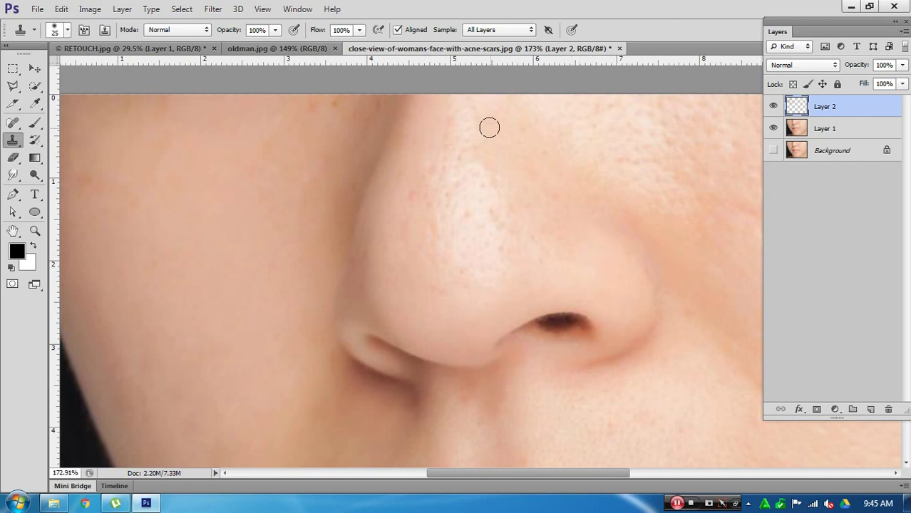
pyautogui.press('z')
pyautogui.moveTo(589, 254)
pyautogui.mouseDown()
pyautogui.moveTo(556, 299)
pyautogui.moveTo(428, 274)
pyautogui.moveTo(447, 300)
pyautogui.moveTo(458, 286)
pyautogui.moveTo(445, 270)
pyautogui.mouseUp()
# With a larger clone brush, remove the spots beside the mouth corner, along the jaw and on the chin
pyautogui.press('s')
pyautogui.keyDown('alt'); pyautogui.rightClick(370, 254); pyautogui.keyUp('alt')
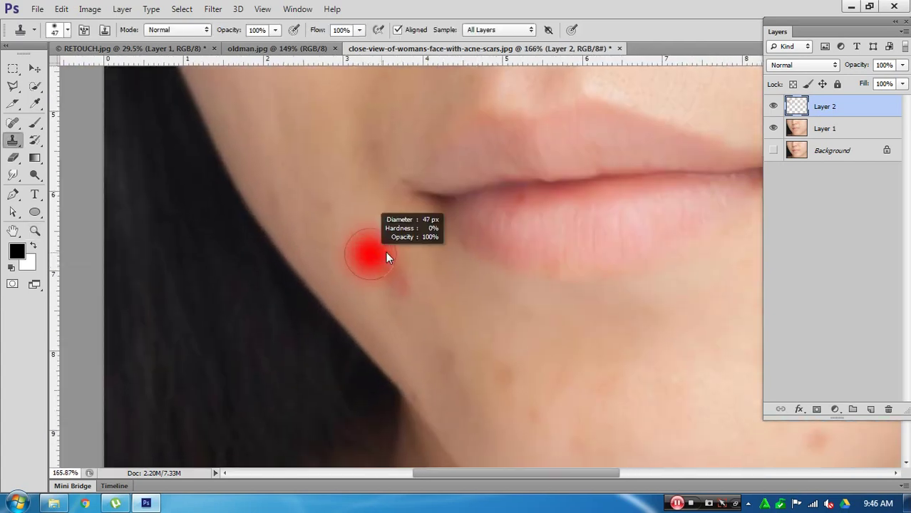
pyautogui.keyDown('alt'); pyautogui.click(363, 257); pyautogui.keyUp('alt')
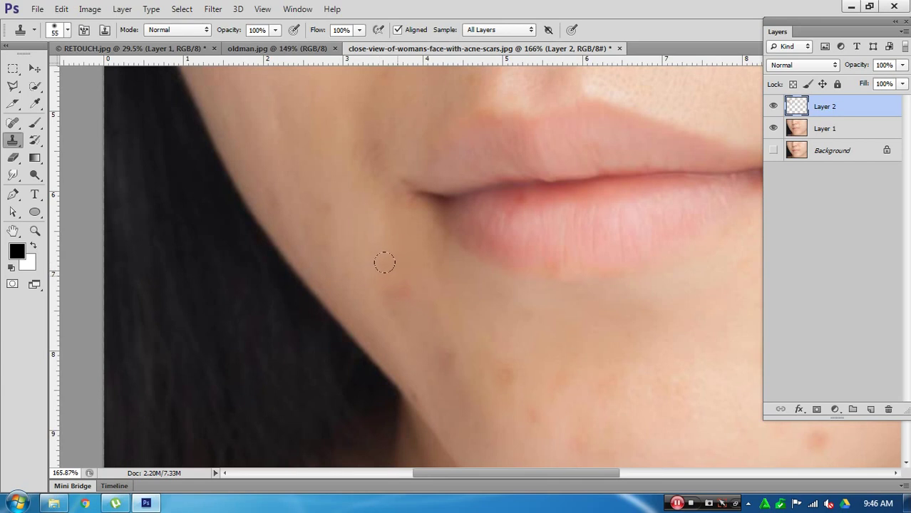
pyautogui.moveTo(385, 263); pyautogui.dragTo(391, 273)
pyautogui.moveTo(573, 346); pyautogui.dragTo(569, 319)
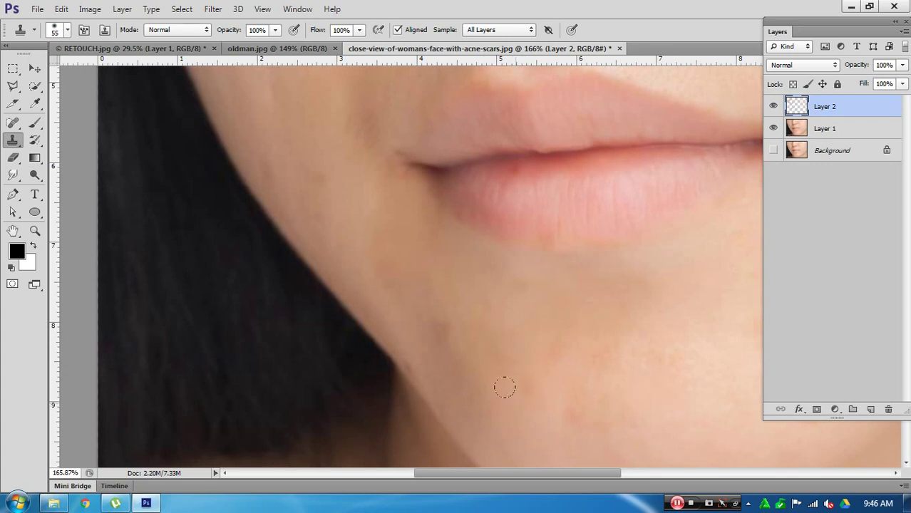
pyautogui.moveTo(609, 386); pyautogui.dragTo(546, 339)
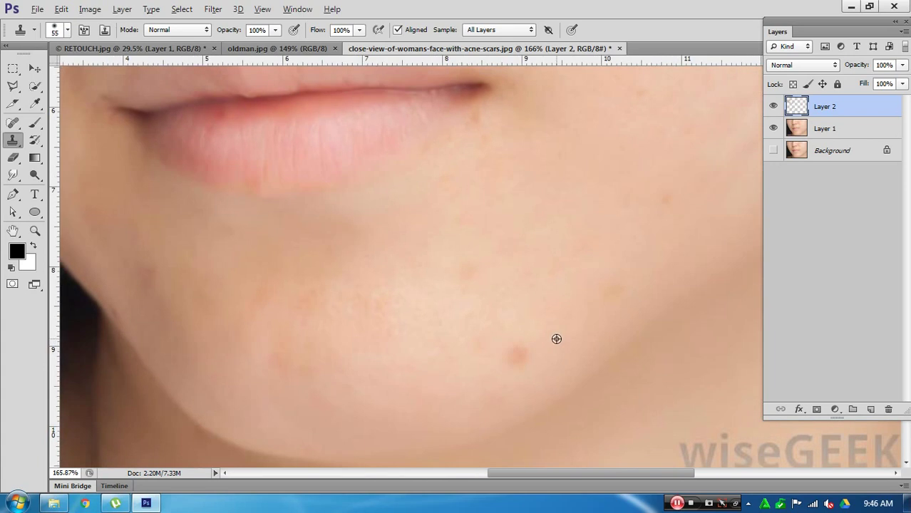
pyautogui.moveTo(534, 340); pyautogui.dragTo(508, 344)
pyautogui.moveTo(601, 325); pyautogui.dragTo(583, 344)
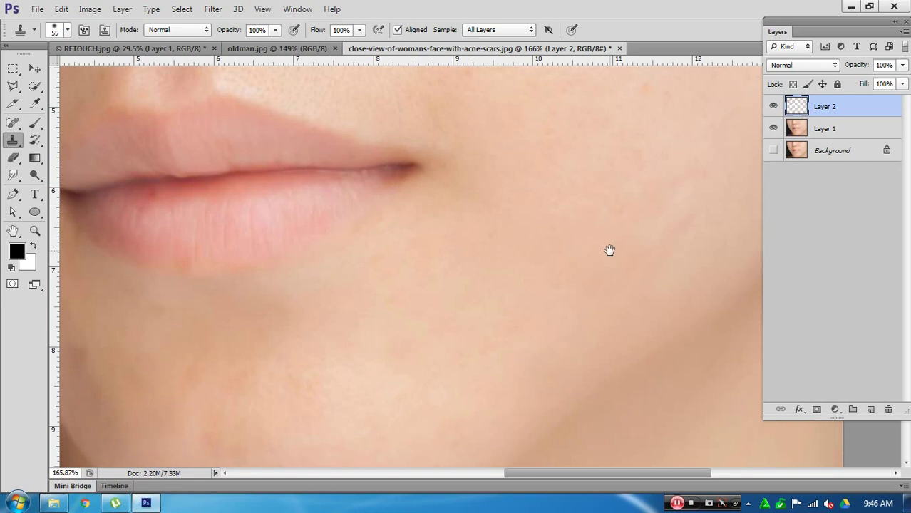
pyautogui.moveTo(609, 250); pyautogui.dragTo(507, 279)
pyautogui.press('z')
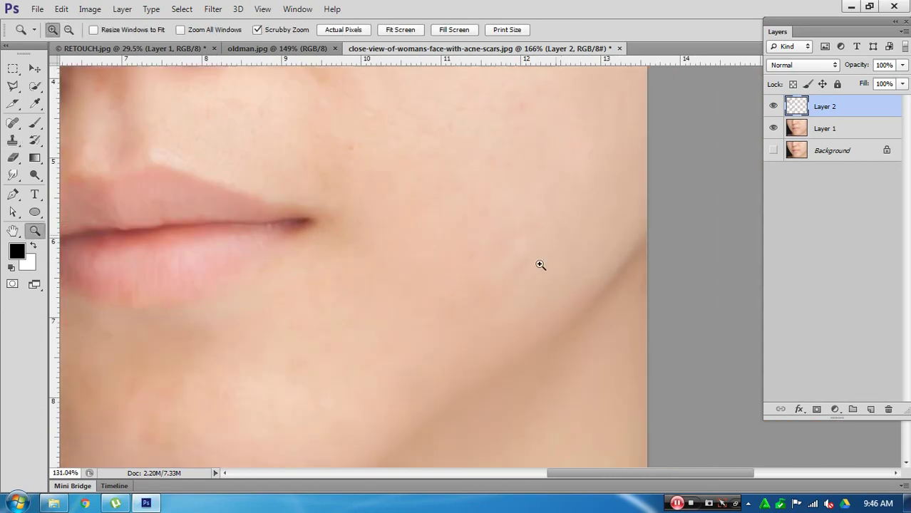
pyautogui.moveTo(555, 260); pyautogui.dragTo(512, 291)
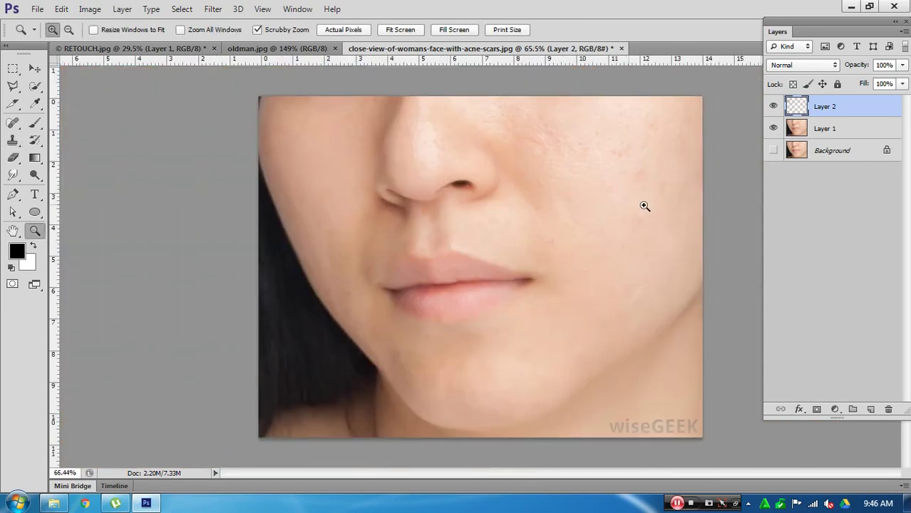
pyautogui.moveTo(642, 203)
pyautogui.mouseDown()
pyautogui.moveTo(673, 208)
pyautogui.moveTo(533, 248)
pyautogui.mouseUp()
pyautogui.press('s')
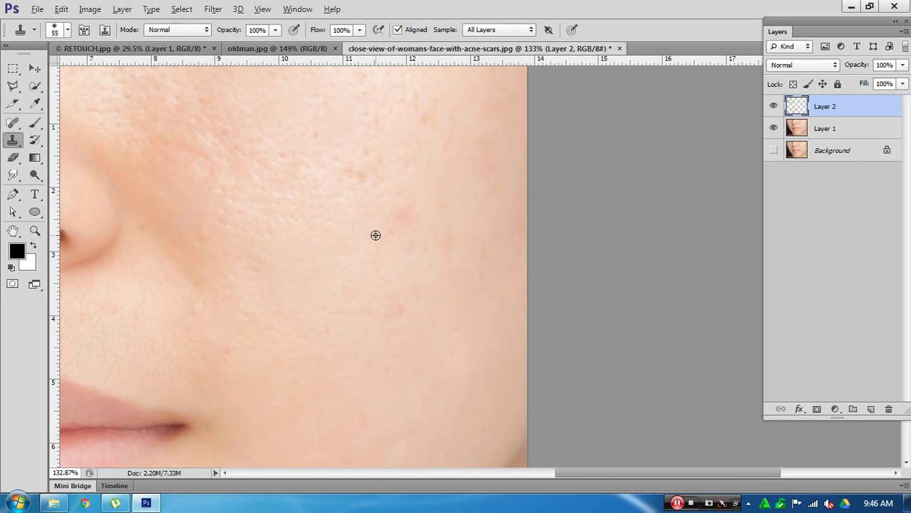
pyautogui.moveTo(374, 236); pyautogui.dragTo(367, 234)
pyautogui.moveTo(391, 212); pyautogui.dragTo(403, 216)
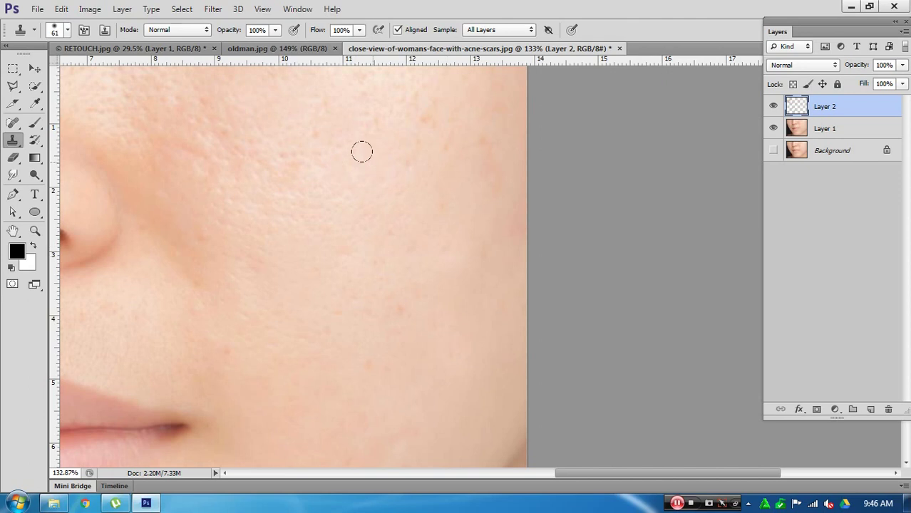
pyautogui.press('z')
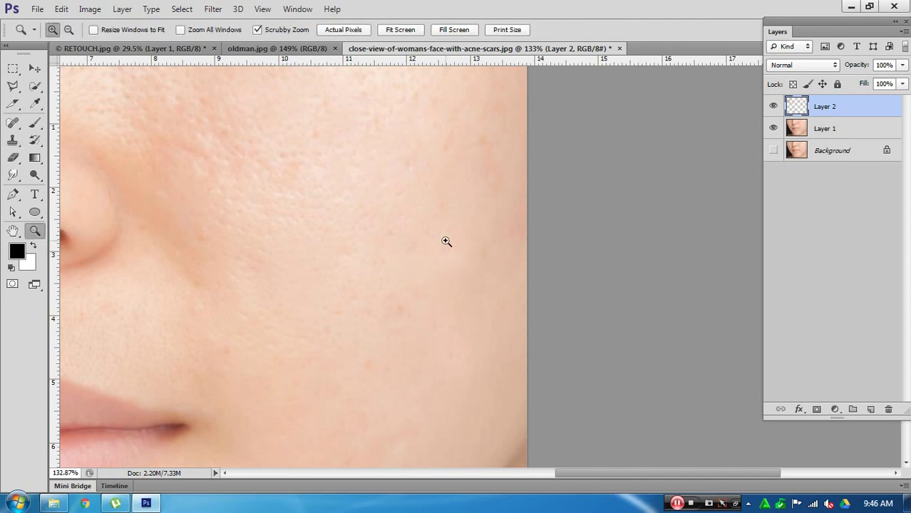
pyautogui.moveTo(446, 241); pyautogui.dragTo(402, 284)
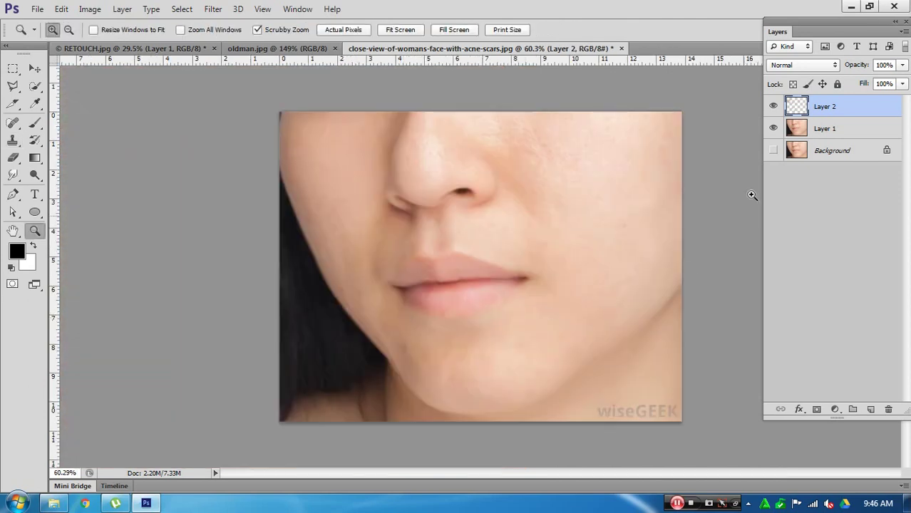
pyautogui.click(773, 106)
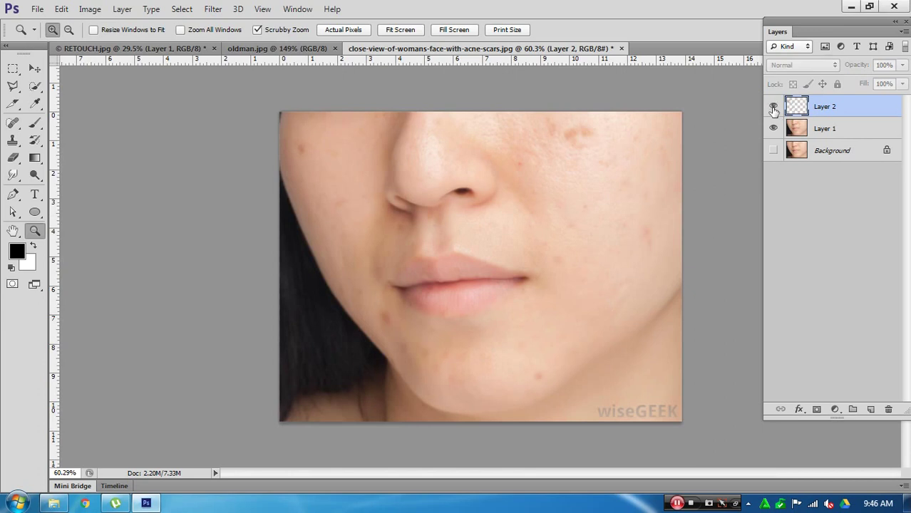
pyautogui.click(773, 106)
pyautogui.click(773, 106)
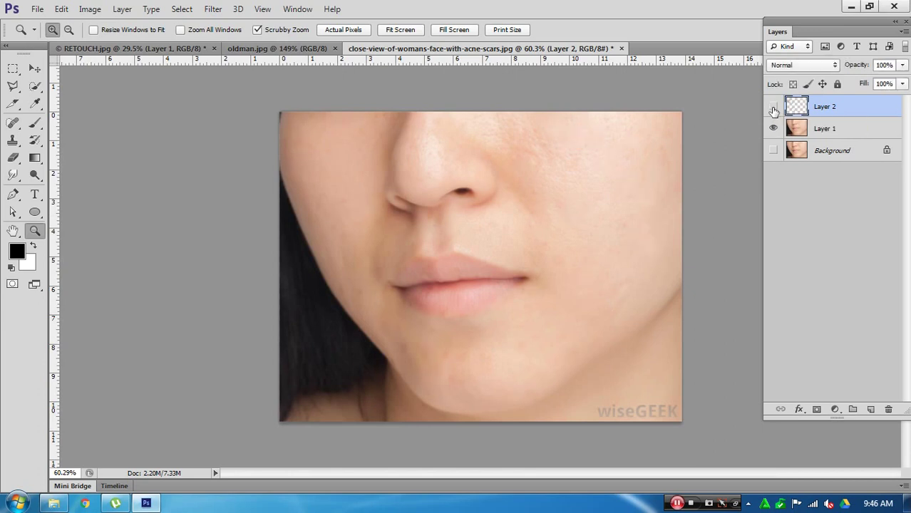
pyautogui.click(773, 106)
pyautogui.click(773, 107)
pyautogui.click(774, 107)
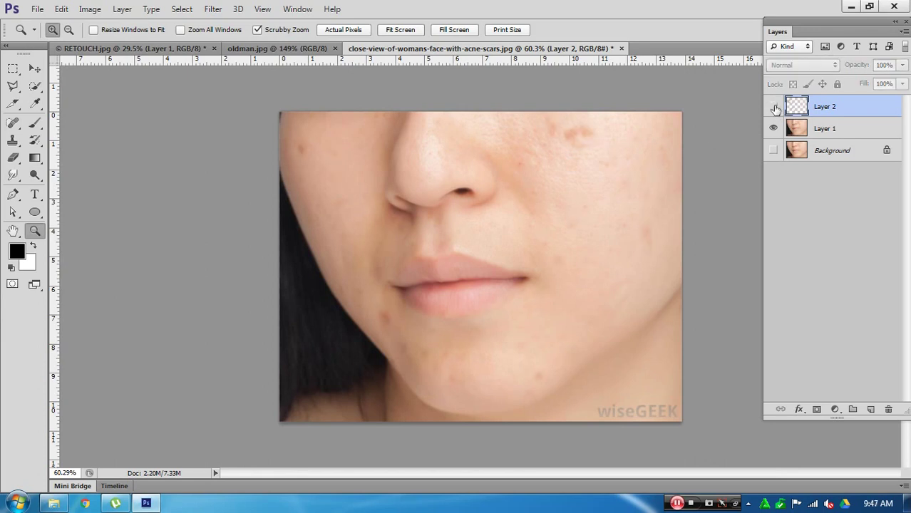
pyautogui.click(774, 106)
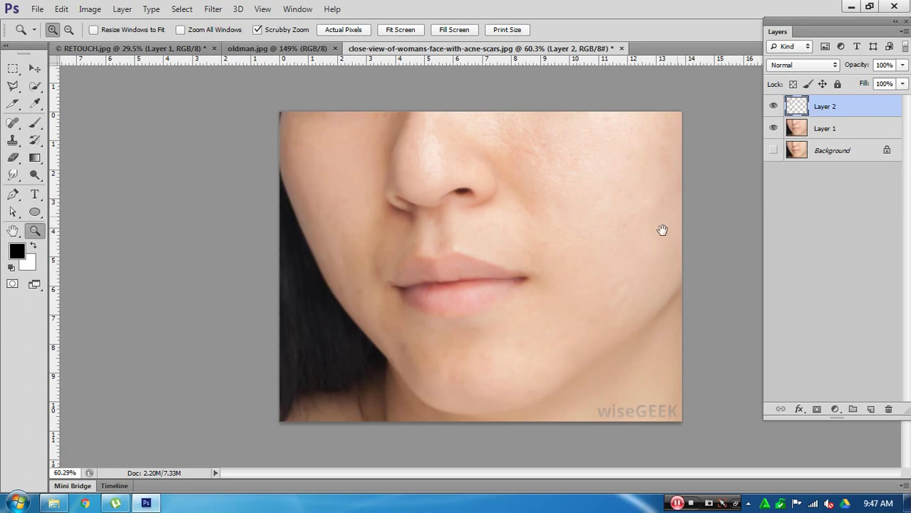
pyautogui.press('f')
# Pan and zoom across the old man's portrait to inspect his facial wrinkles close up
pyautogui.moveTo(618, 270); pyautogui.dragTo(469, 254)
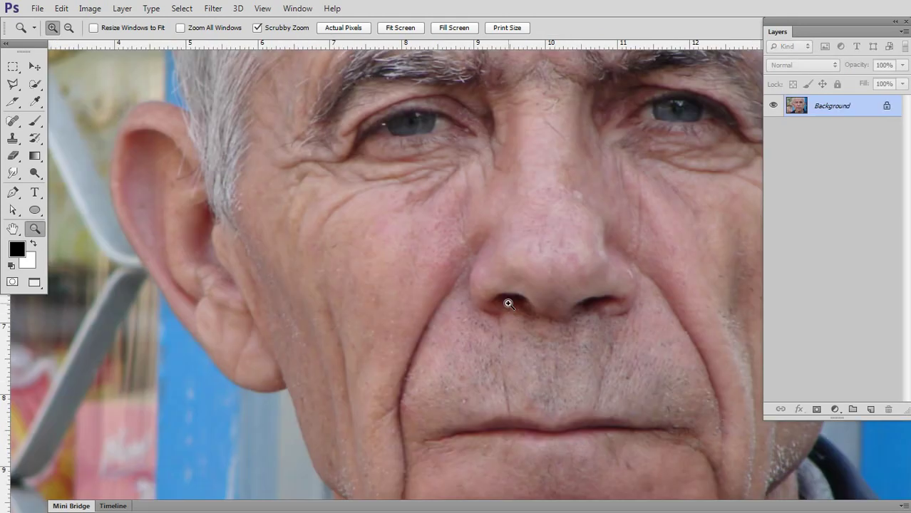
pyautogui.moveTo(565, 325); pyautogui.dragTo(511, 321)
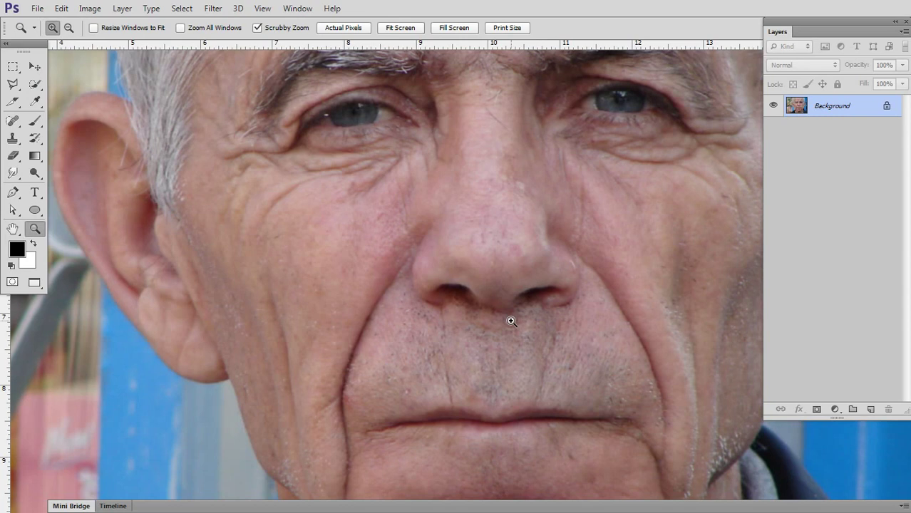
pyautogui.scroll(2, 521, 313)
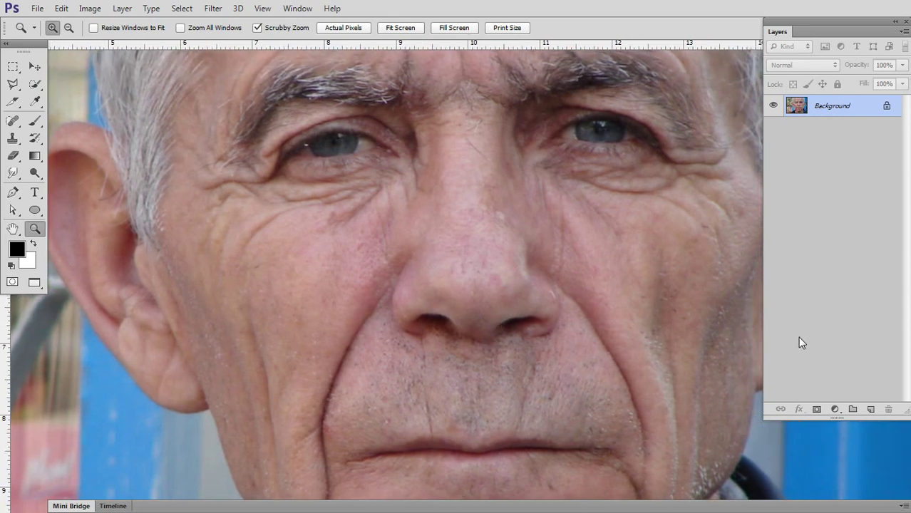
# Duplicate the photo to Layer 1, hide the Background, and add an empty Layer 2
pyautogui.hotkey('ctrl', 'j')
pyautogui.click(771, 129)
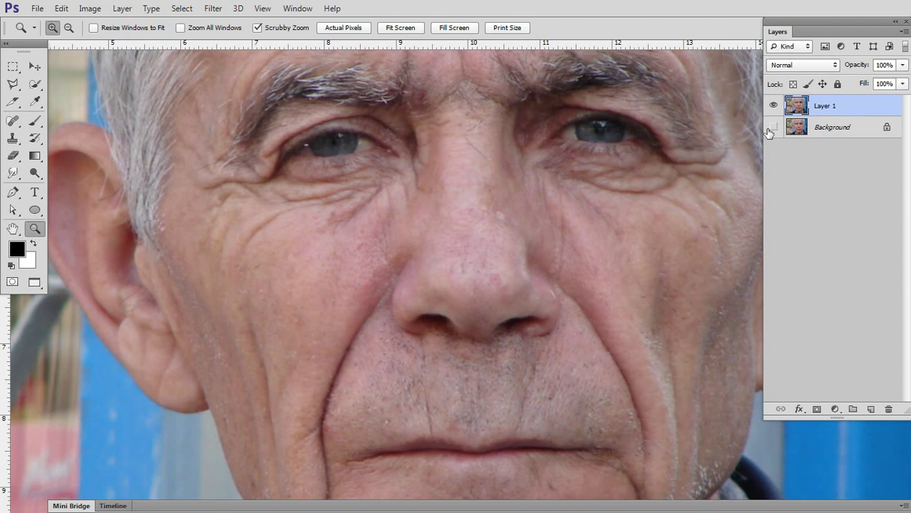
pyautogui.click(871, 410)
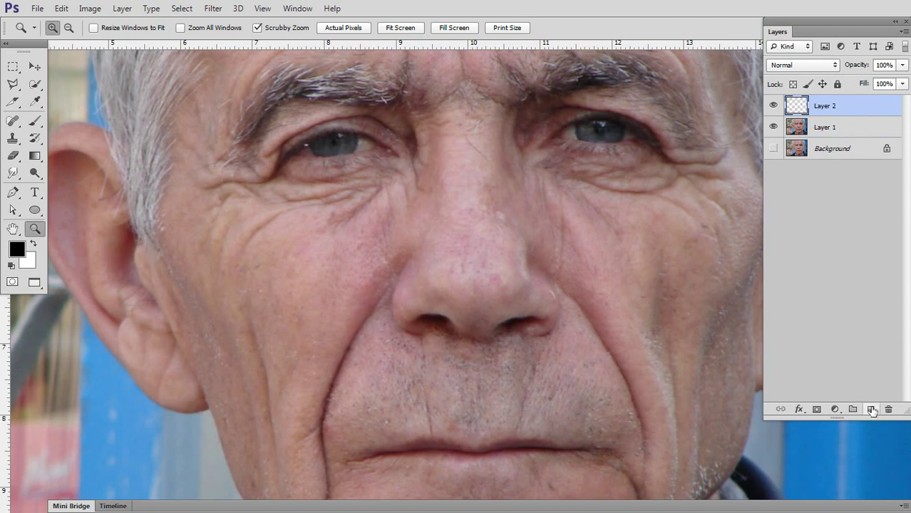
# Set up the Healing Brush at size 56, hardness 18%, sampling All Layers
pyautogui.click(13, 124)
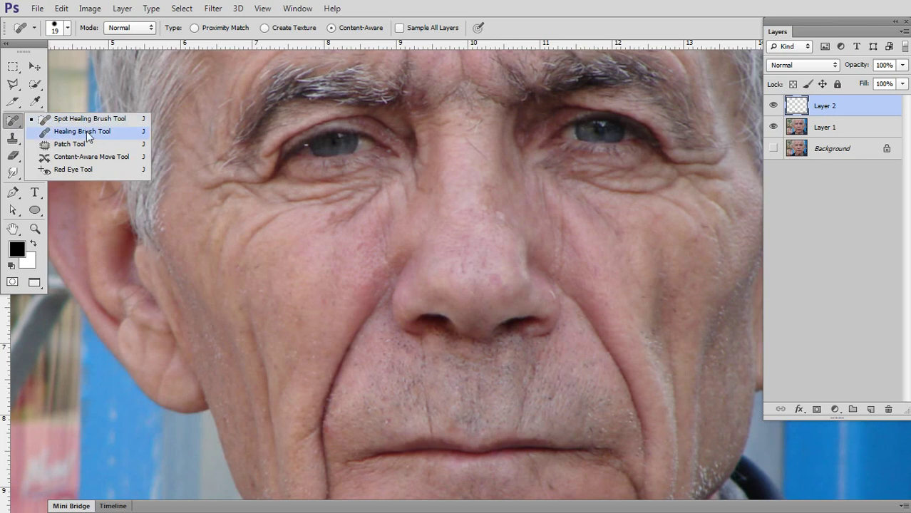
pyautogui.click(86, 131)
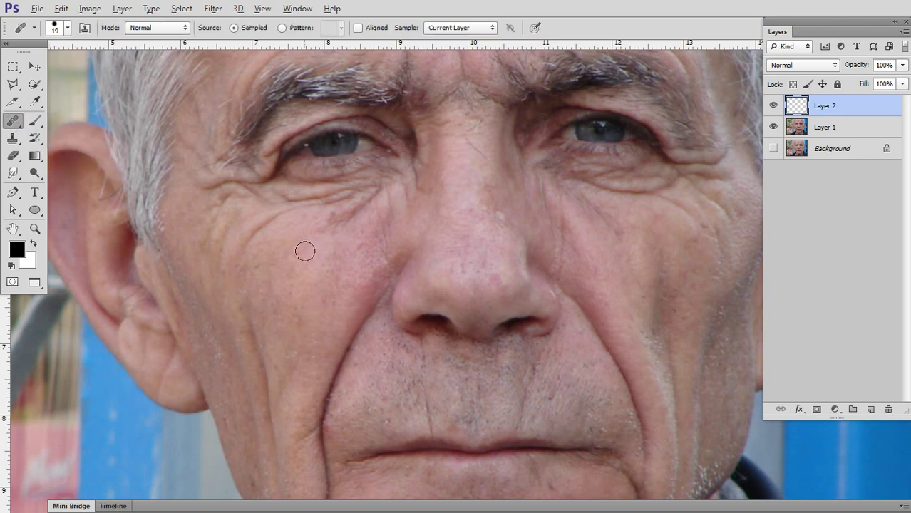
pyautogui.moveTo(322, 251); pyautogui.dragTo(312, 103)
pyautogui.moveTo(317, 247); pyautogui.dragTo(316, 114)
pyautogui.click(472, 27)
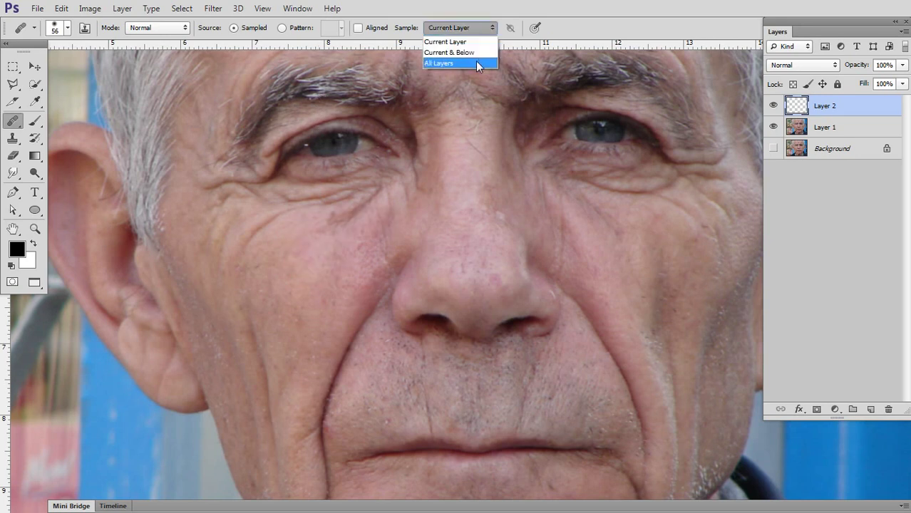
pyautogui.click(479, 65)
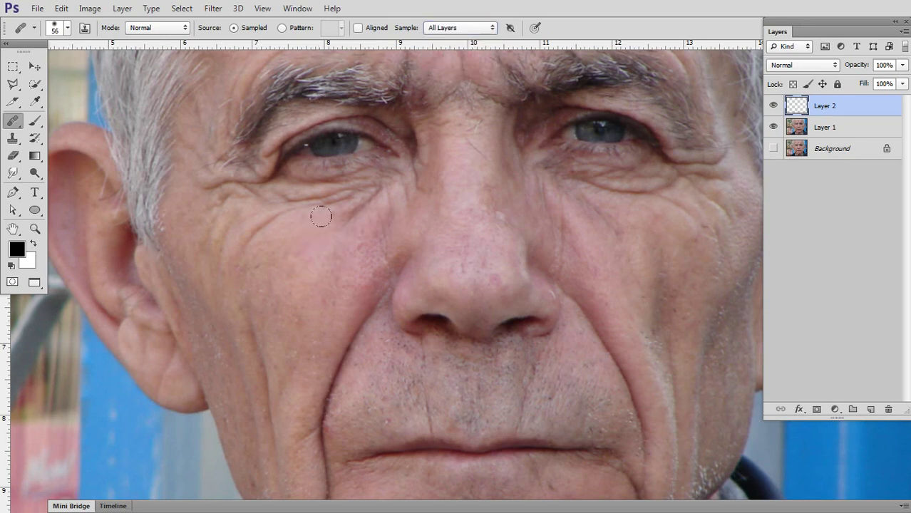
# Heal the skin under the left eye and the wrinkle across the left cheek
pyautogui.click(344, 223)
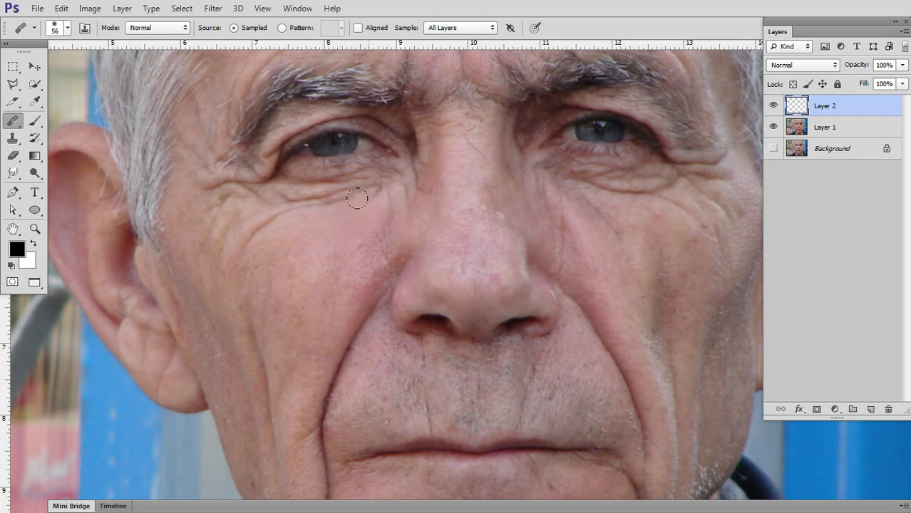
pyautogui.moveTo(357, 198); pyautogui.dragTo(381, 212)
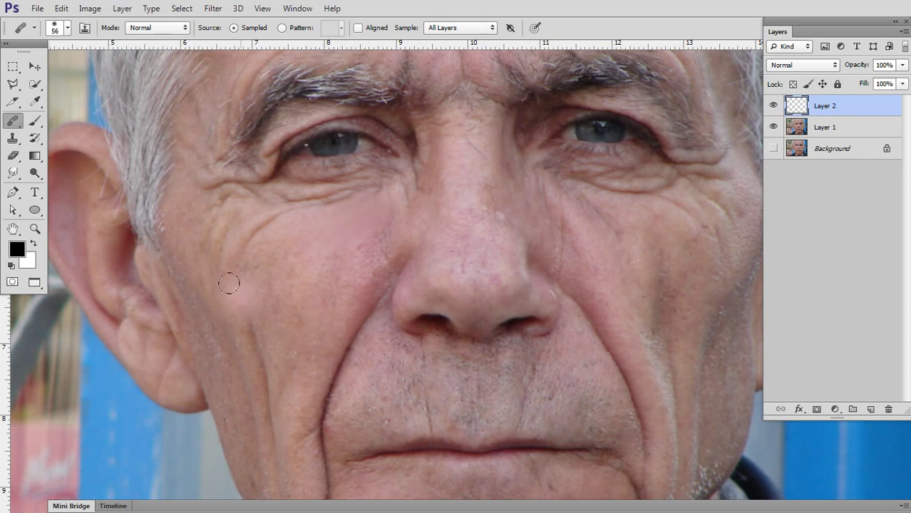
pyautogui.keyDown('alt'); pyautogui.click(263, 268); pyautogui.keyUp('alt')
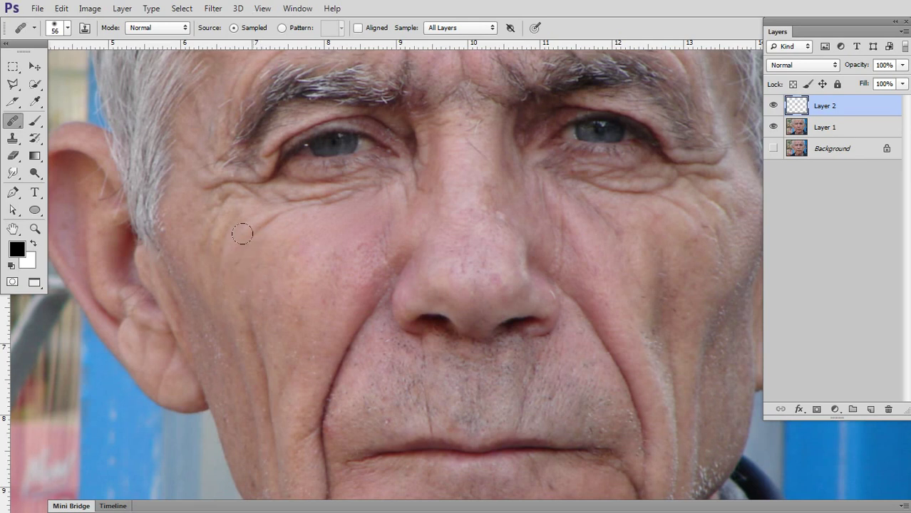
pyautogui.moveTo(253, 227); pyautogui.dragTo(244, 227)
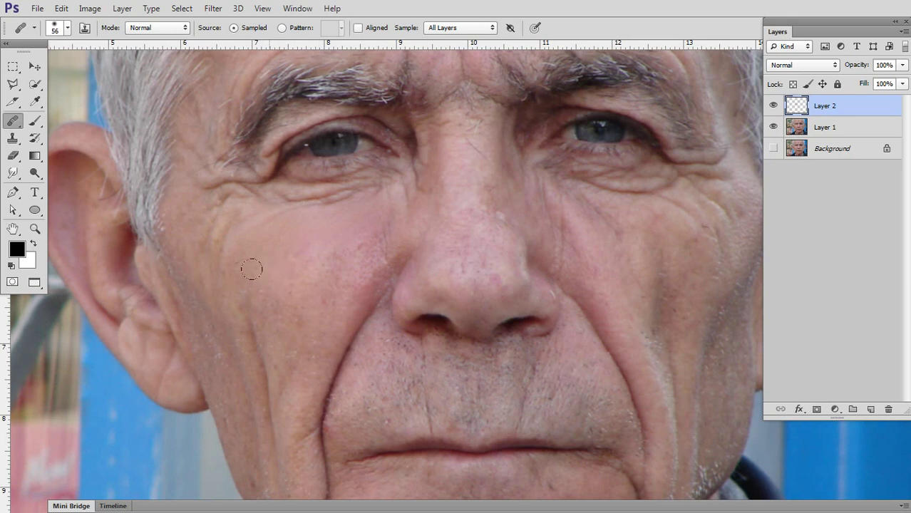
pyautogui.hscroll(1, 272, 270)
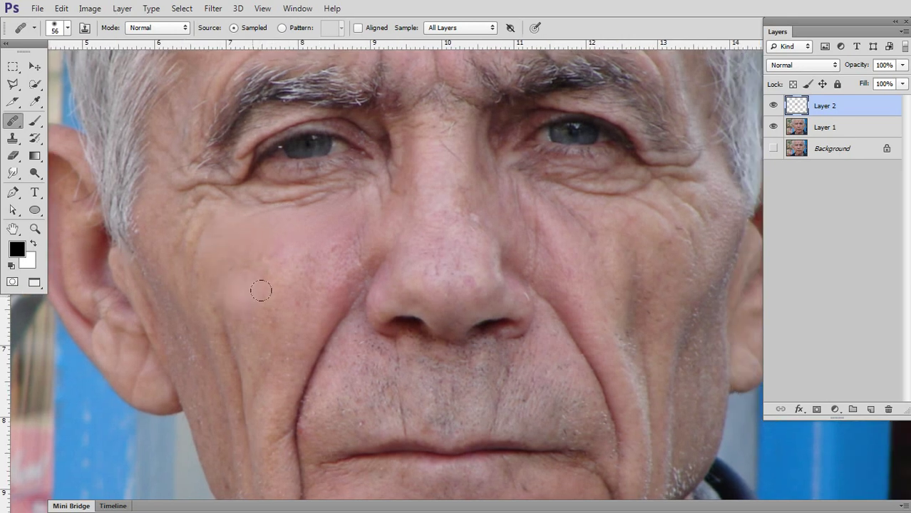
pyautogui.moveTo(304, 283); pyautogui.dragTo(270, 312)
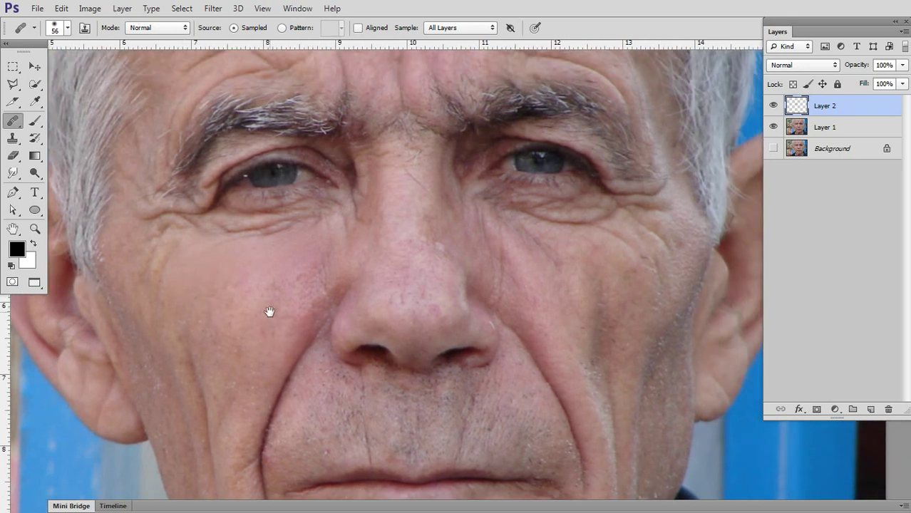
# With a smaller 30 px brush, soften the left-cheek crease and resample skin near the under-eye
pyautogui.keyDown('alt'); pyautogui.rightClick(175, 299); pyautogui.keyUp('alt')
pyautogui.moveTo(169, 295); pyautogui.dragTo(169, 260)
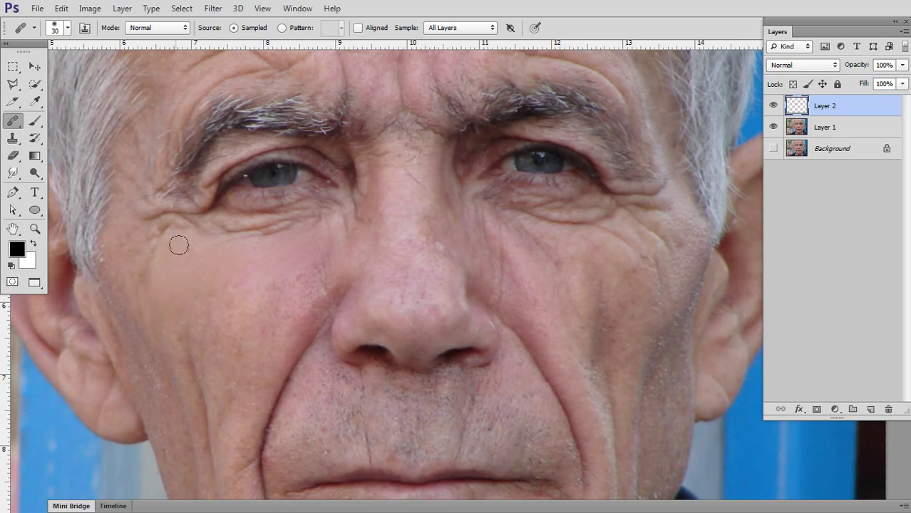
pyautogui.moveTo(153, 299)
pyautogui.mouseDown()
pyautogui.moveTo(146, 275)
pyautogui.moveTo(156, 248)
pyautogui.mouseUp()
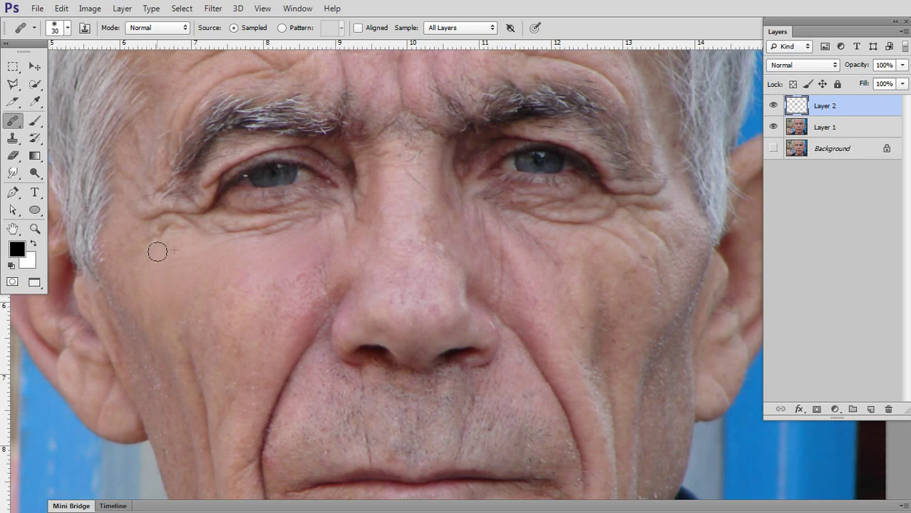
pyautogui.keyDown('alt'); pyautogui.click(212, 265); pyautogui.keyUp('alt')
pyautogui.keyDown('alt'); pyautogui.click(276, 253); pyautogui.keyUp('alt')
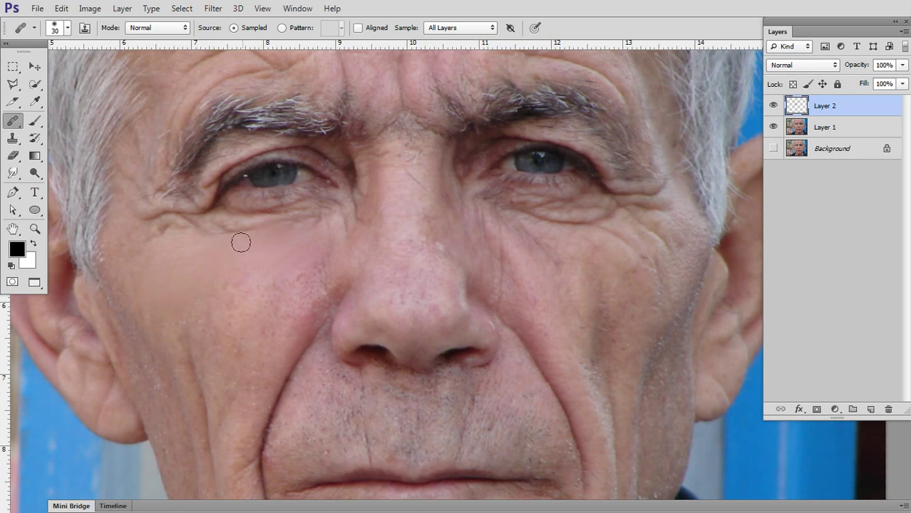
pyautogui.keyDown('alt'); pyautogui.click(295, 252); pyautogui.keyUp('alt')
pyautogui.moveTo(205, 306); pyautogui.dragTo(245, 327)
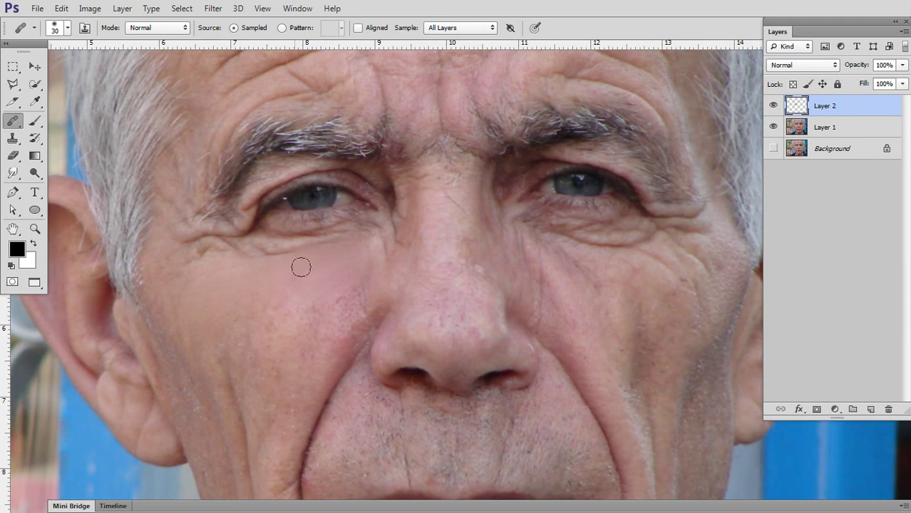
# Zoom in on the forehead and heal its central wrinkles with three strokes
pyautogui.scroll(3, 298, 266)
pyautogui.scroll(1, 303, 321)
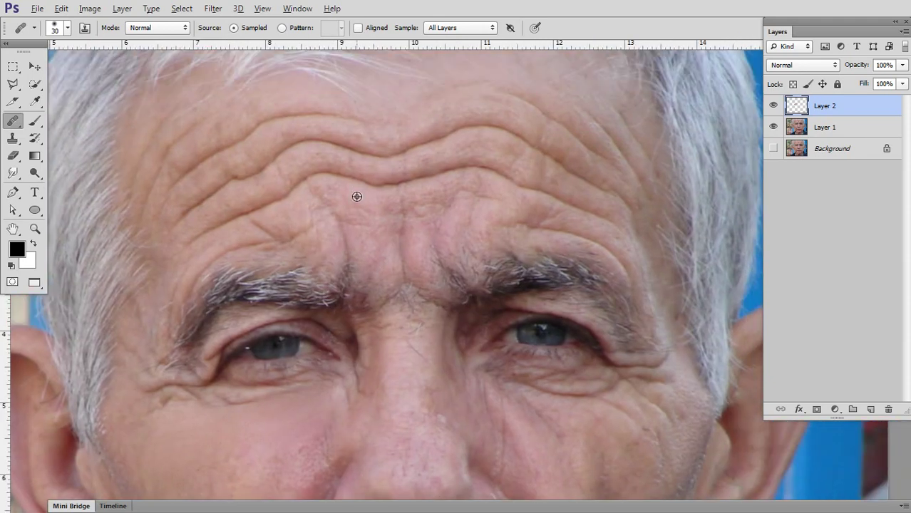
pyautogui.keyDown('alt'); pyautogui.scroll(1, 356, 195); pyautogui.keyUp('alt')
pyautogui.keyDown('alt'); pyautogui.scroll(1, 408, 217); pyautogui.keyUp('alt')
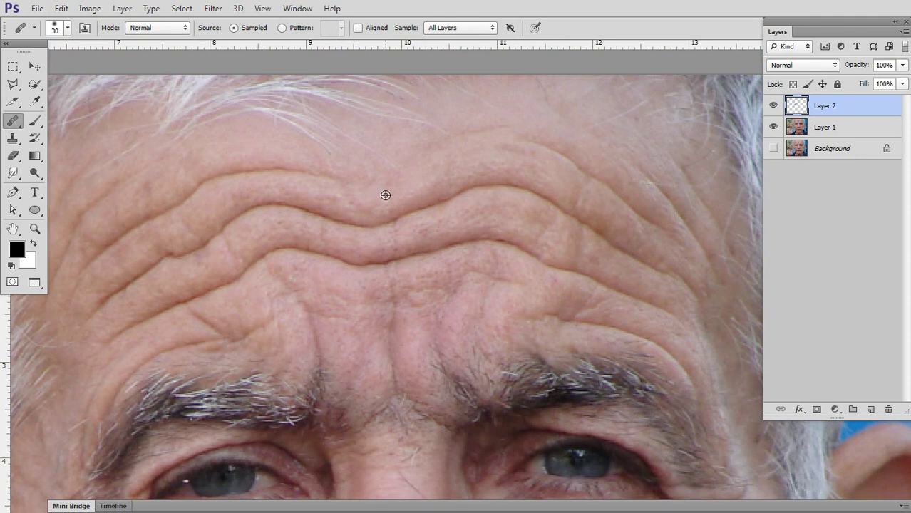
pyautogui.moveTo(367, 215)
pyautogui.mouseDown()
pyautogui.moveTo(388, 205)
pyautogui.moveTo(422, 211)
pyautogui.mouseUp()
pyautogui.moveTo(335, 223); pyautogui.dragTo(463, 185)
pyautogui.moveTo(399, 246)
pyautogui.mouseDown()
pyautogui.moveTo(372, 227)
pyautogui.moveTo(272, 216)
pyautogui.mouseUp()
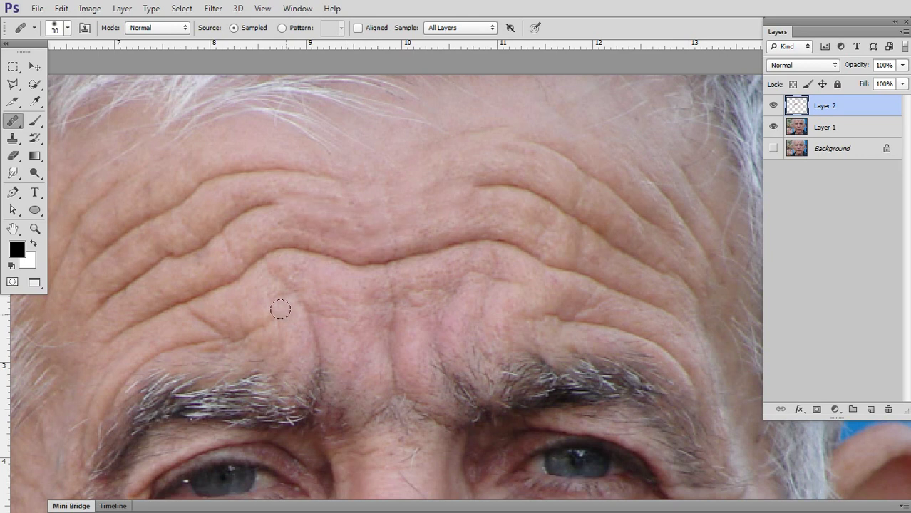
# Hide Layer 2 to compare before and after, then pan down to the eyes and nose
pyautogui.click(773, 106)
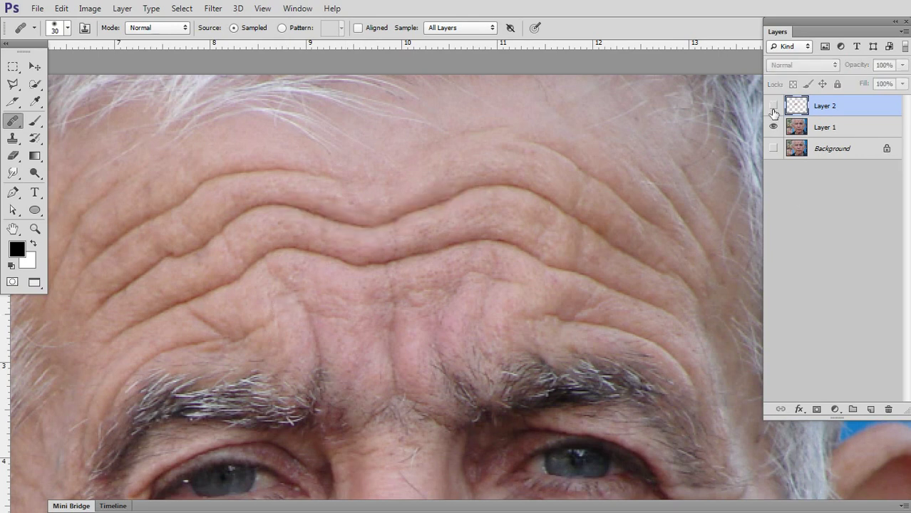
pyautogui.moveTo(562, 242); pyautogui.dragTo(574, 126)
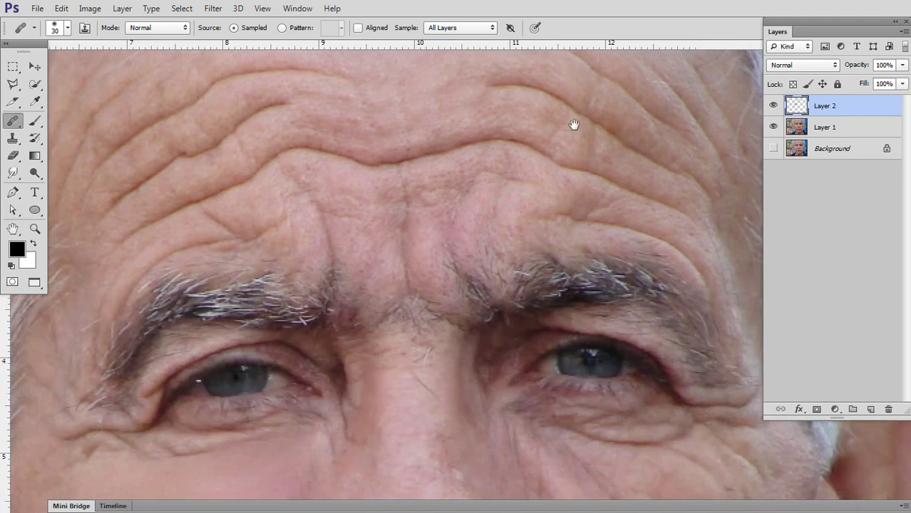
pyautogui.moveTo(533, 213); pyautogui.dragTo(533, 117)
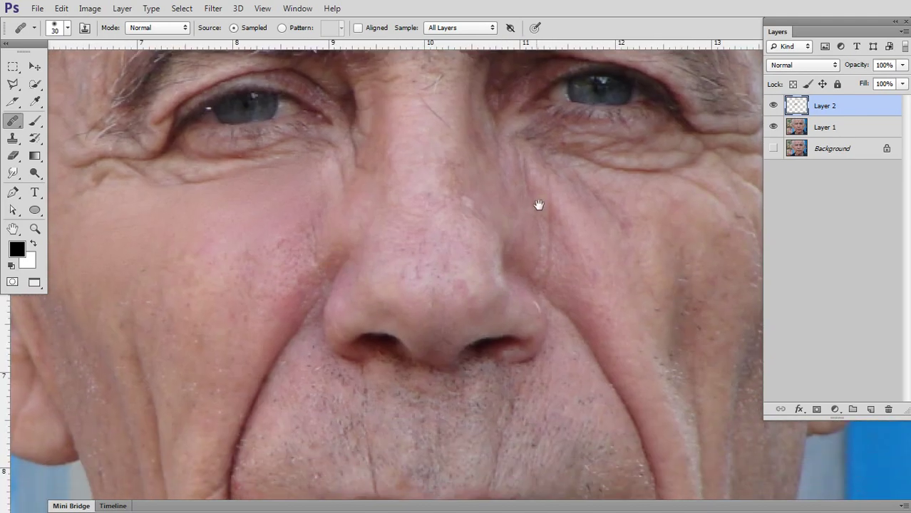
# With a smaller brush, heal the fold, dark spot and crease beside the nose
pyautogui.scroll(1, 556, 228)
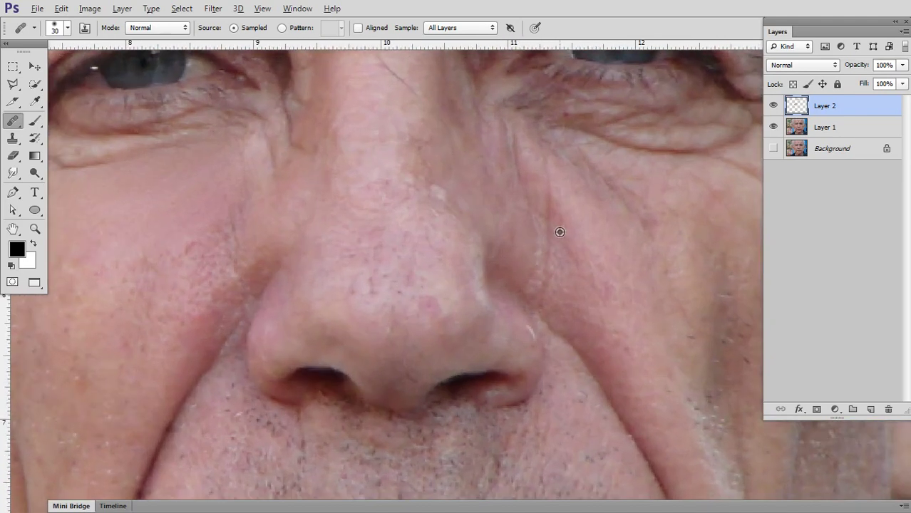
pyautogui.moveTo(536, 215); pyautogui.dragTo(529, 215)
pyautogui.moveTo(546, 171); pyautogui.dragTo(545, 264)
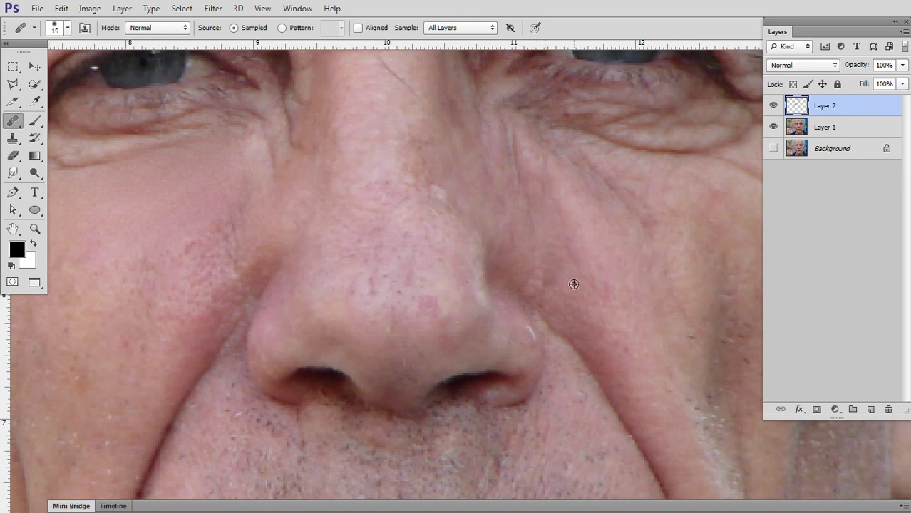
pyautogui.keyDown('alt'); pyautogui.click(586, 243); pyautogui.keyUp('alt')
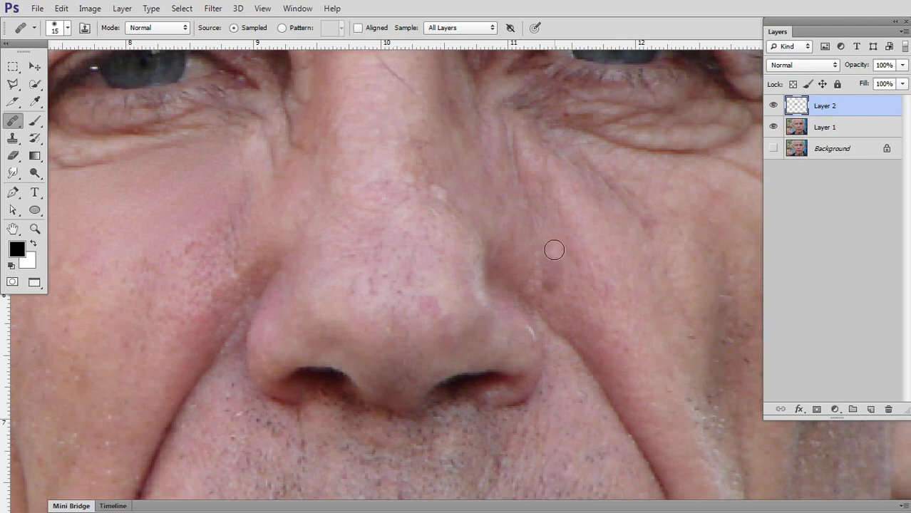
pyautogui.moveTo(543, 282); pyautogui.dragTo(550, 247)
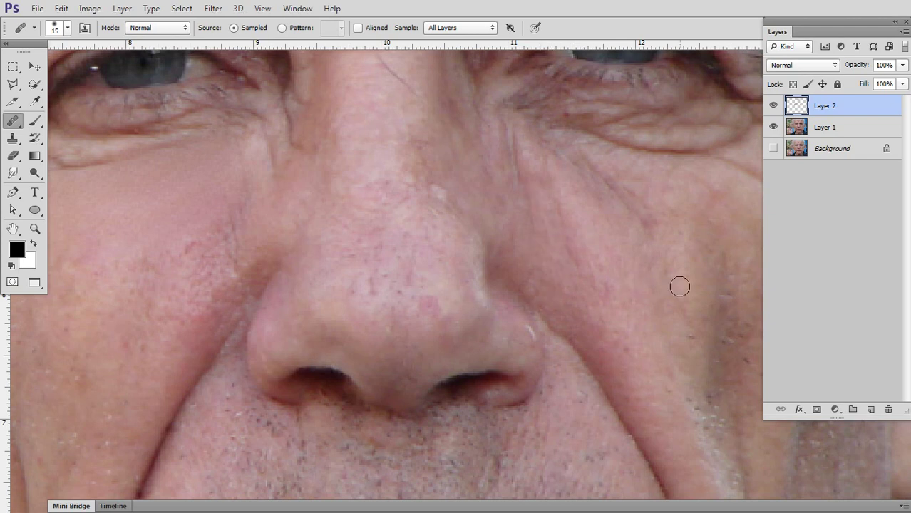
pyautogui.moveTo(549, 158); pyautogui.dragTo(571, 249)
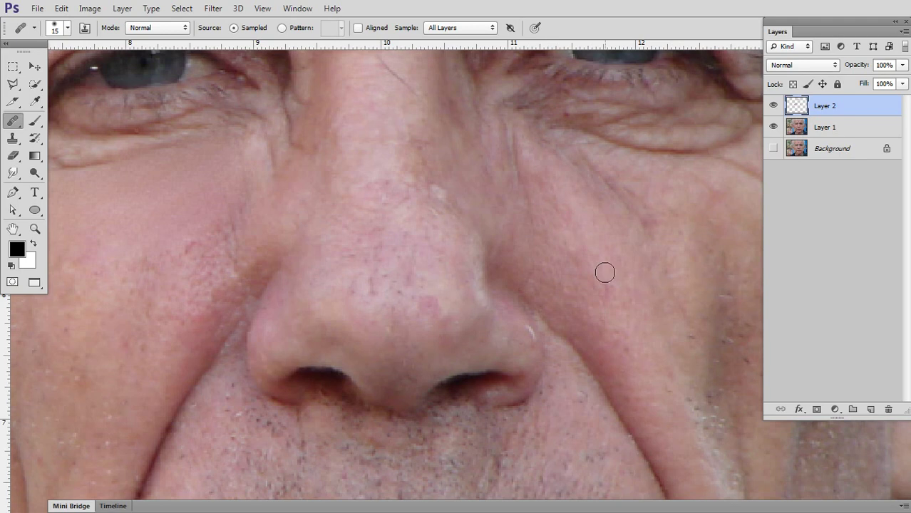
pyautogui.moveTo(512, 141); pyautogui.dragTo(576, 249)
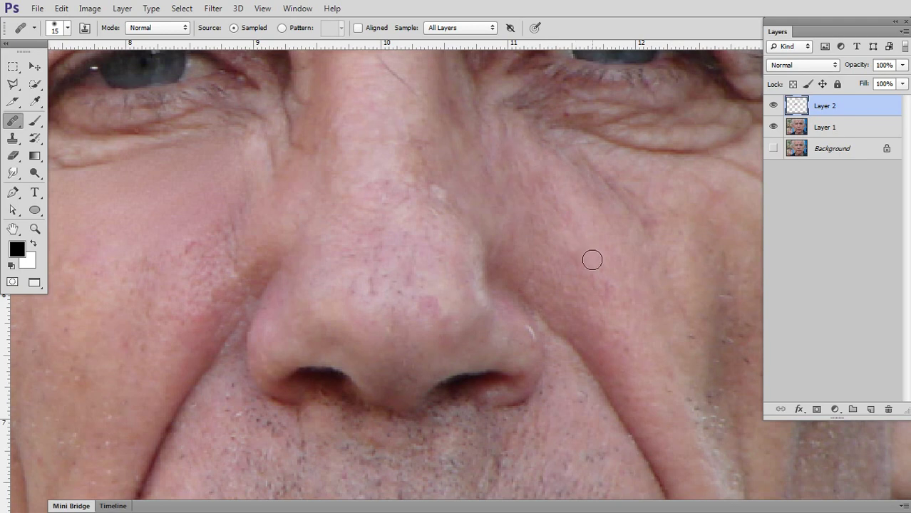
# Heal the dark crease beside the nose bridge and the skin at its top
pyautogui.moveTo(338, 254); pyautogui.dragTo(489, 285)
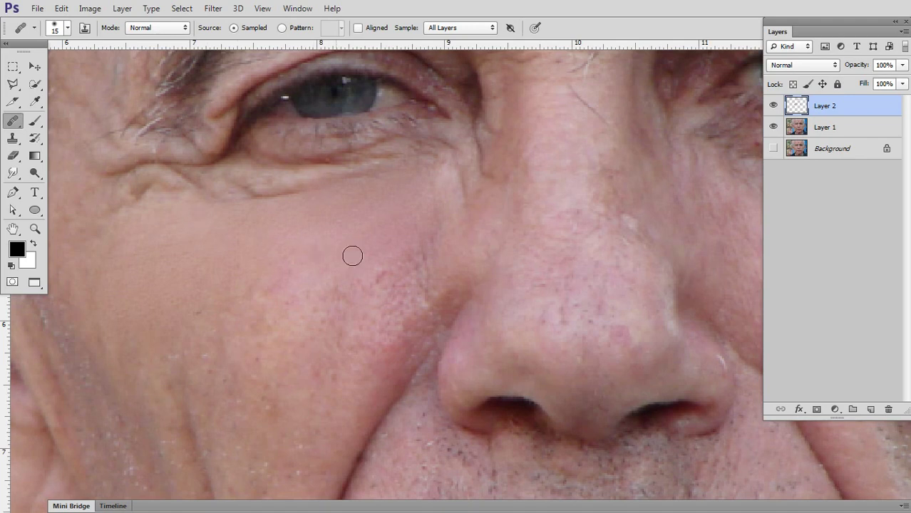
pyautogui.scroll(5, 448, 248)
pyautogui.hscroll(3, 447, 248)
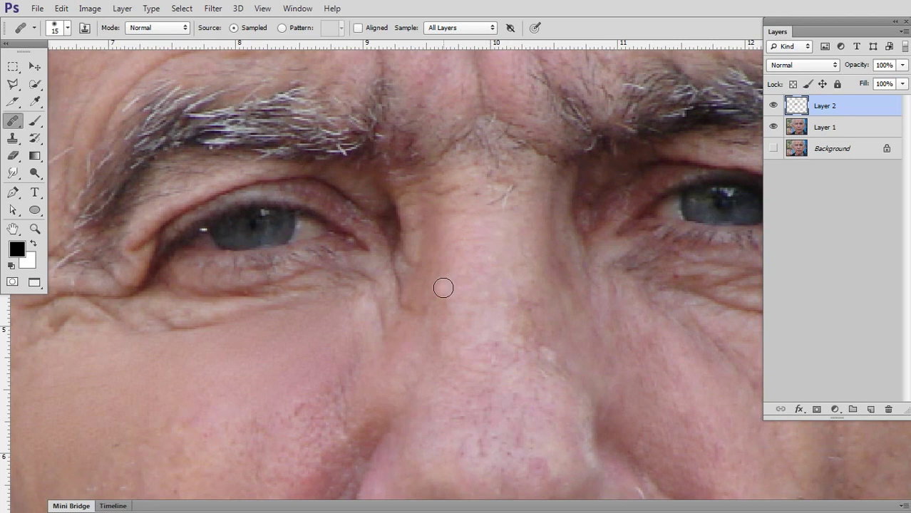
pyautogui.moveTo(549, 302); pyautogui.dragTo(507, 264)
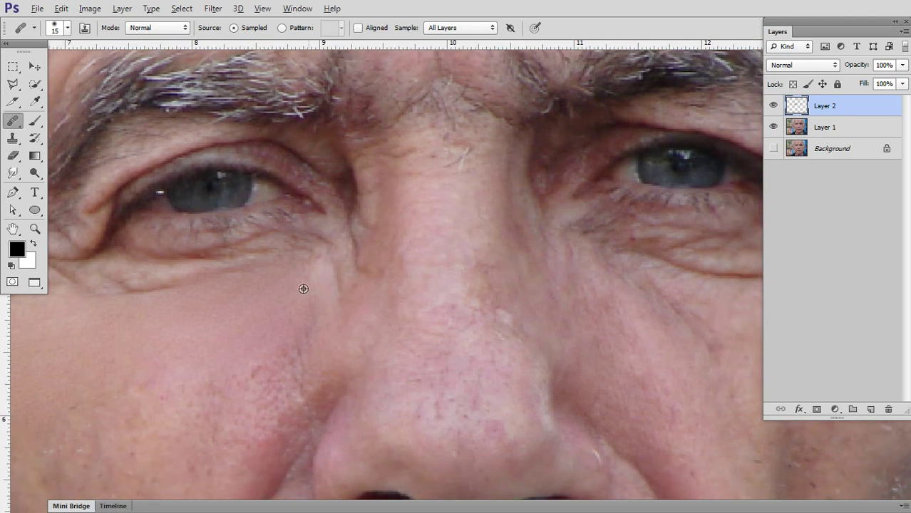
pyautogui.keyDown('alt'); pyautogui.click(325, 300); pyautogui.keyUp('alt')
pyautogui.moveTo(338, 283); pyautogui.dragTo(351, 229)
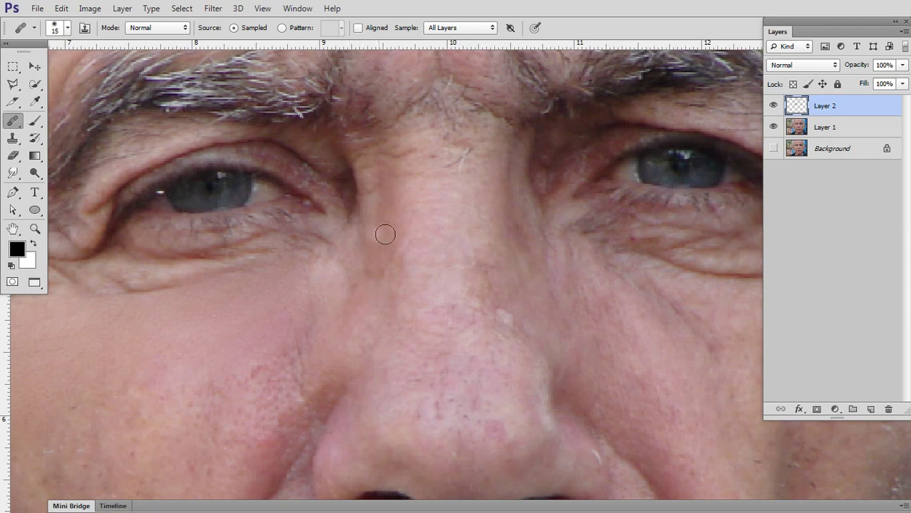
pyautogui.keyDown('alt'); pyautogui.click(419, 189); pyautogui.keyUp('alt')
pyautogui.moveTo(414, 155); pyautogui.dragTo(381, 156)
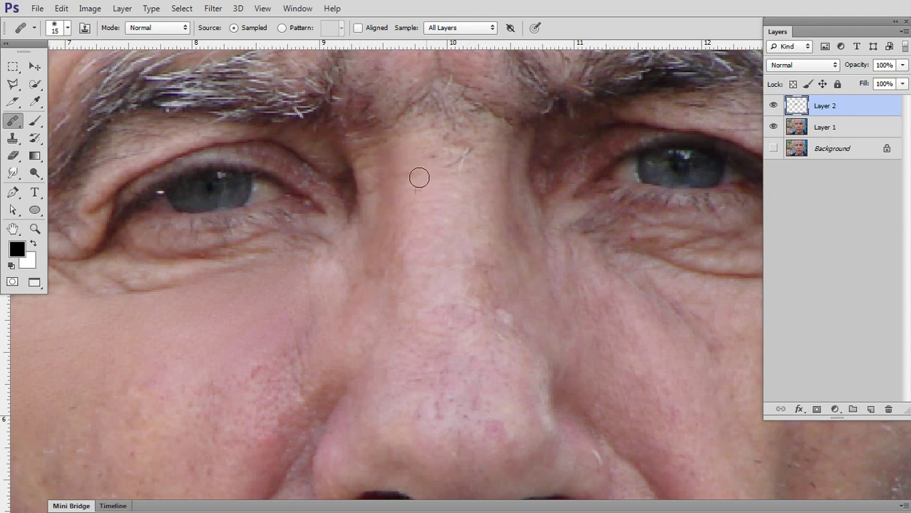
# At about 39 px, smooth the wrinkles and bag under and beside the left eye
pyautogui.moveTo(459, 281); pyautogui.dragTo(520, 297)
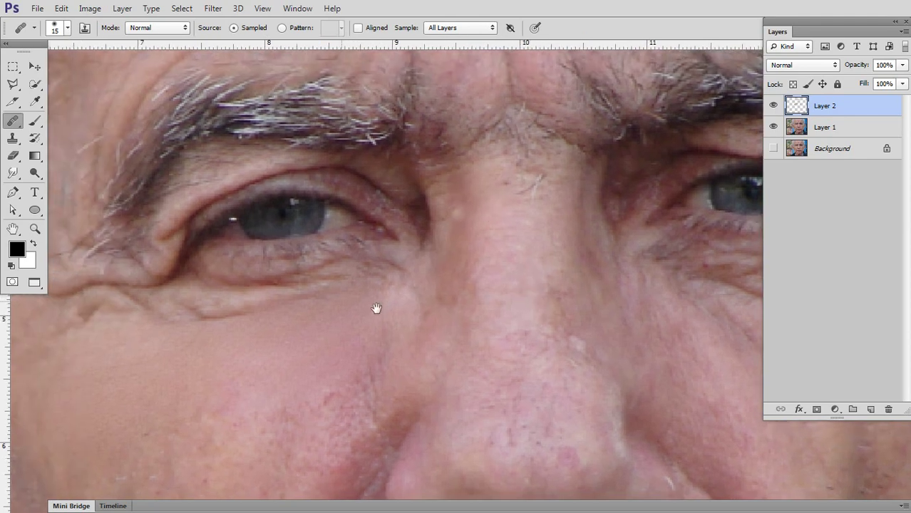
pyautogui.moveTo(378, 309); pyautogui.dragTo(479, 308)
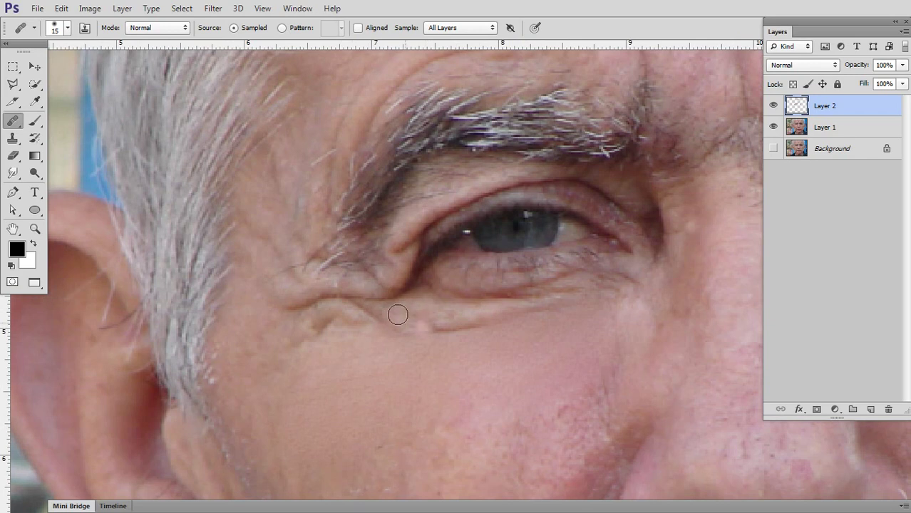
pyautogui.moveTo(402, 346); pyautogui.dragTo(417, 349)
pyautogui.keyDown('alt'); pyautogui.click(397, 348); pyautogui.keyUp('alt')
pyautogui.moveTo(303, 335); pyautogui.dragTo(371, 305)
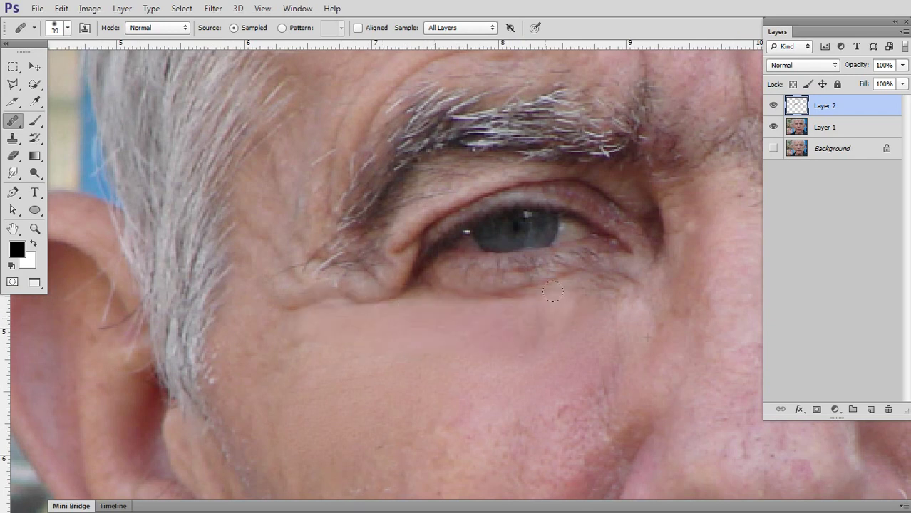
pyautogui.moveTo(469, 308); pyautogui.dragTo(563, 303)
pyautogui.moveTo(300, 325); pyautogui.dragTo(282, 371)
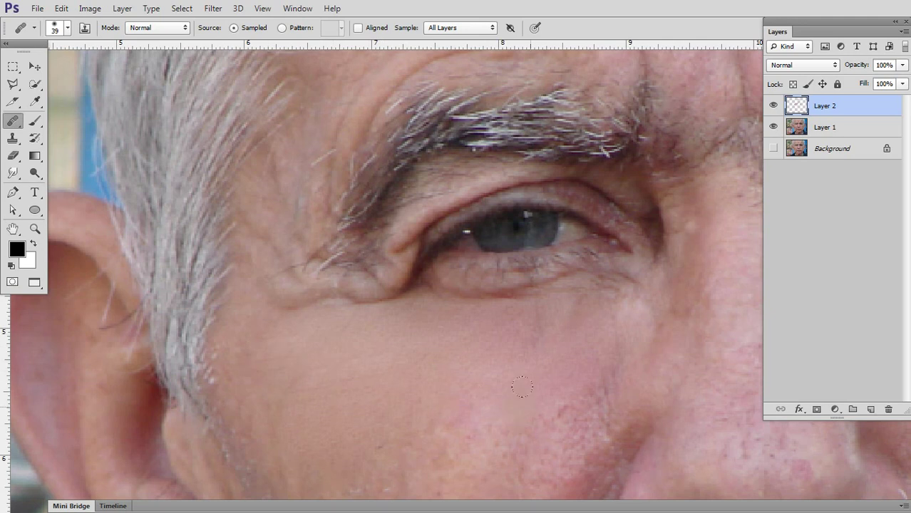
pyautogui.moveTo(408, 318); pyautogui.dragTo(292, 299)
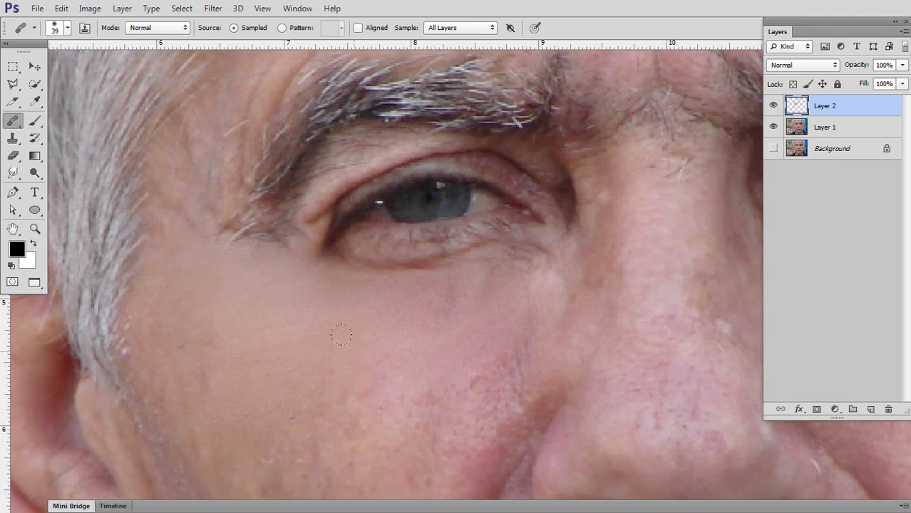
# Smooth the textured cheek and the crease running down beside the nose
pyautogui.moveTo(363, 381); pyautogui.dragTo(380, 247)
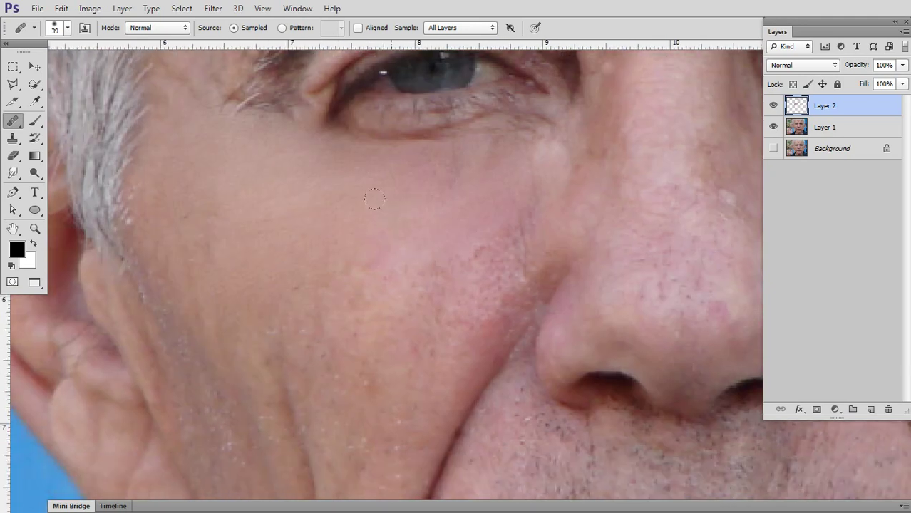
pyautogui.keyDown('alt'); pyautogui.click(422, 220); pyautogui.keyUp('alt')
pyautogui.moveTo(513, 228); pyautogui.dragTo(485, 307)
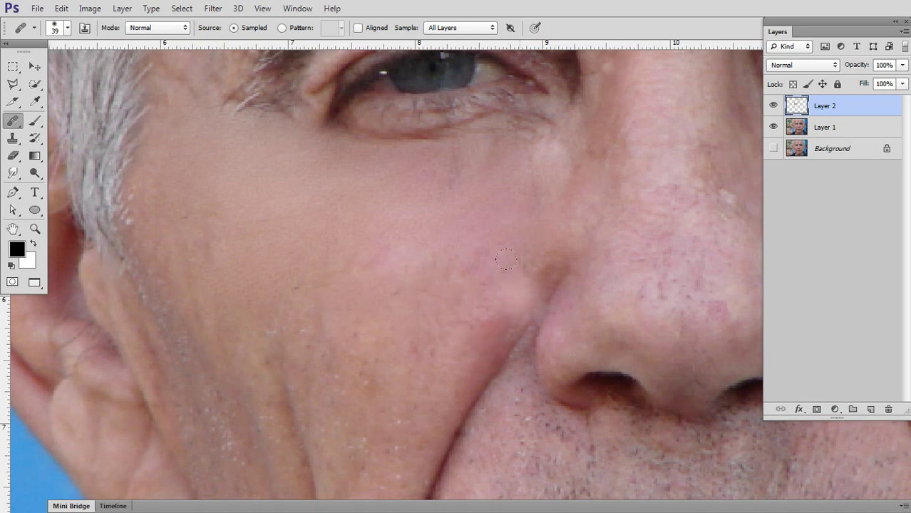
pyautogui.moveTo(505, 258); pyautogui.dragTo(436, 429)
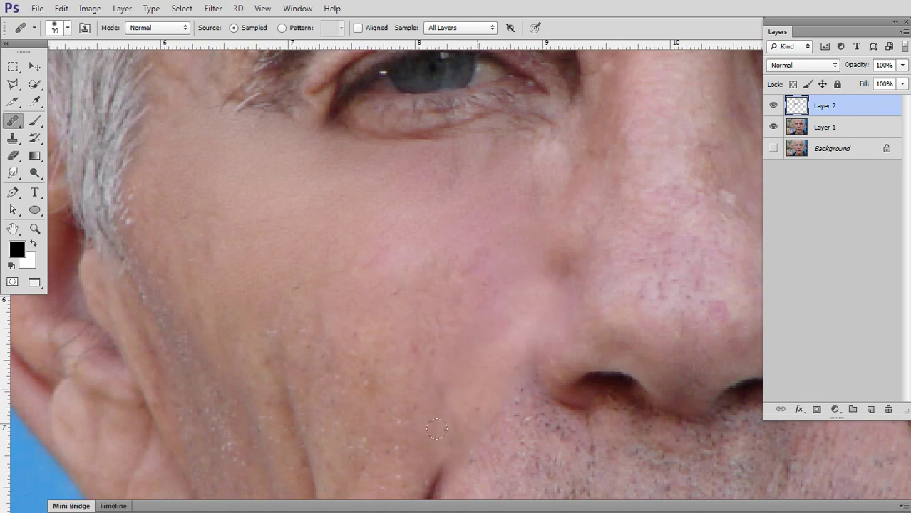
# Smooth the deep fold running from the lower cheek toward the mouth
pyautogui.moveTo(523, 417); pyautogui.dragTo(561, 298)
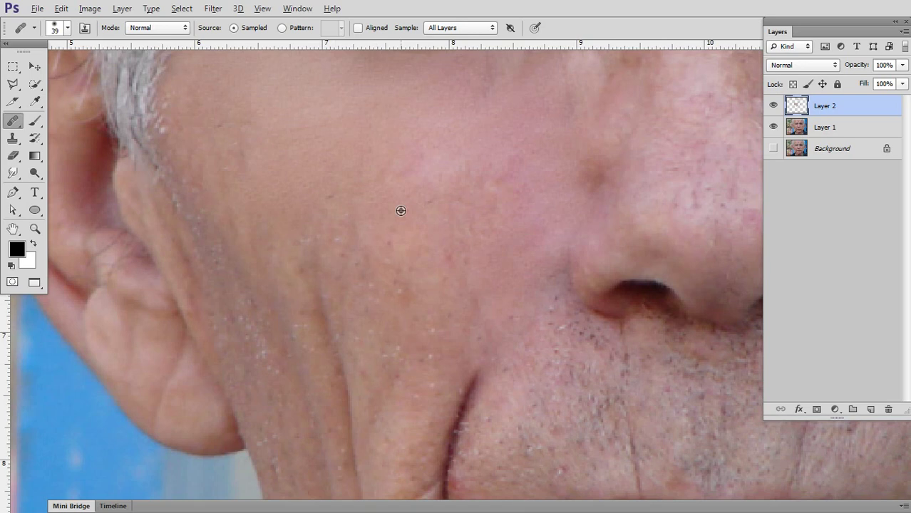
pyautogui.scroll(-2, 410, 367)
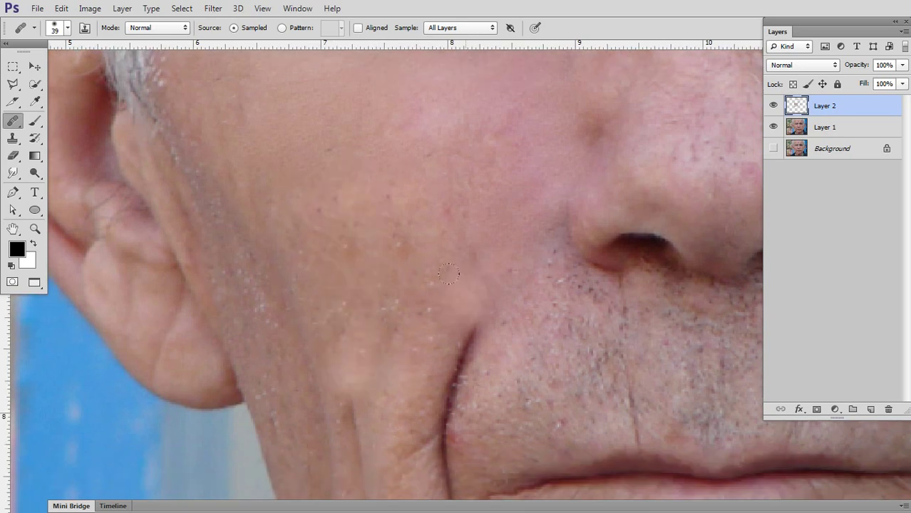
pyautogui.moveTo(465, 280); pyautogui.dragTo(460, 237)
pyautogui.moveTo(465, 289); pyautogui.dragTo(441, 424)
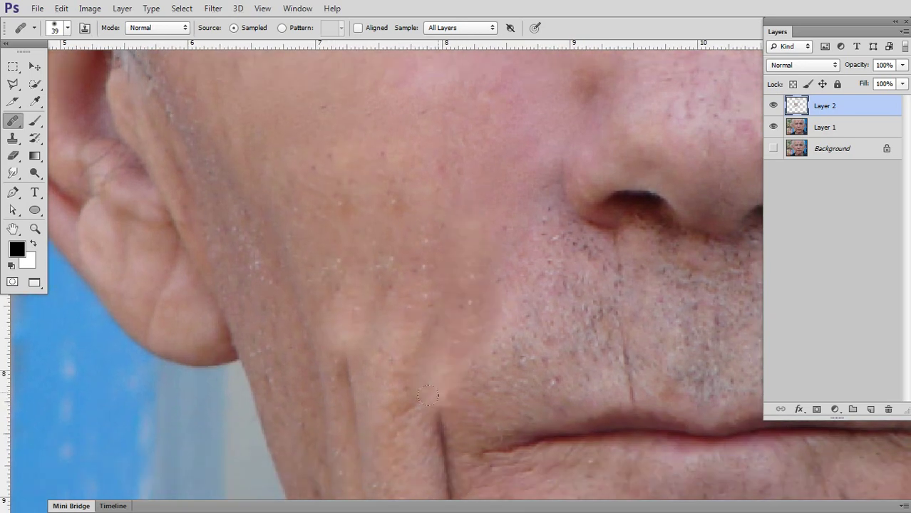
pyautogui.moveTo(409, 314); pyautogui.dragTo(410, 378)
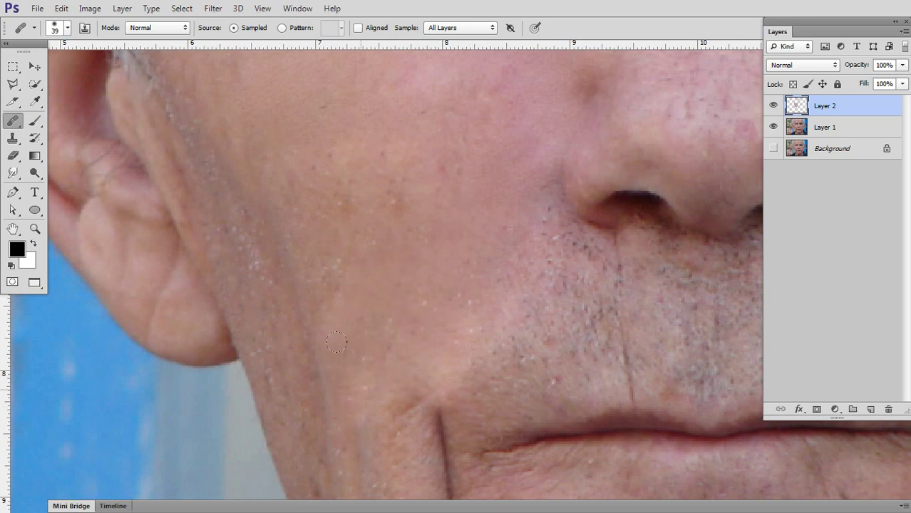
pyautogui.moveTo(342, 303); pyautogui.dragTo(346, 445)
pyautogui.press('z')
pyautogui.keyDown('alt'); pyautogui.click(535, 308); pyautogui.keyUp('alt')
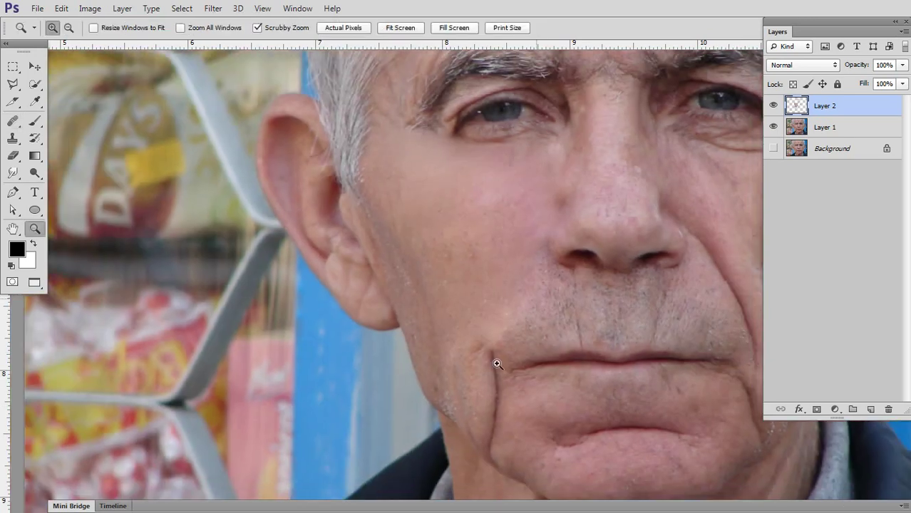
pyautogui.moveTo(578, 322); pyautogui.dragTo(545, 362)
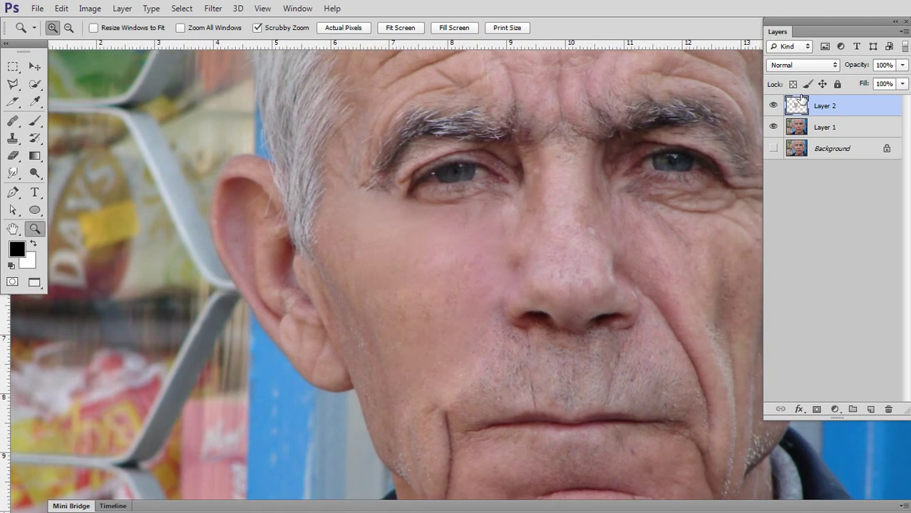
pyautogui.click(774, 106)
pyautogui.click(773, 106)
pyautogui.moveTo(500, 381); pyautogui.dragTo(468, 281)
pyautogui.press('s')
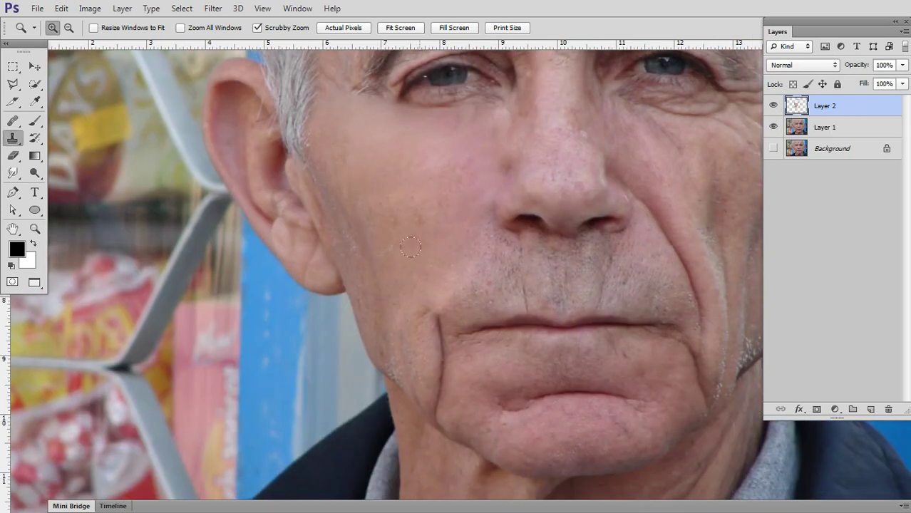
pyautogui.click(12, 120)
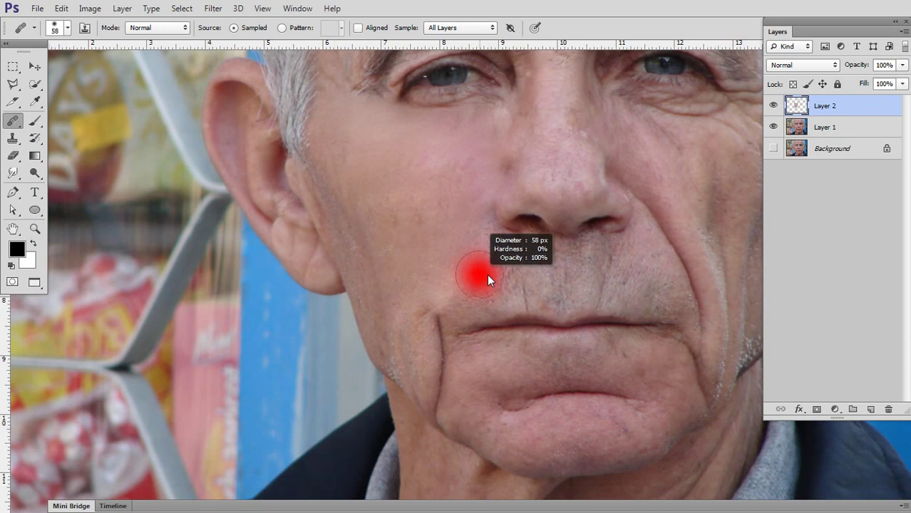
# Heal the cheek beside the mouth and the jawline below the ear, then pan up to the forehead
pyautogui.keyDown('alt'); pyautogui.click(413, 315); pyautogui.keyUp('alt')
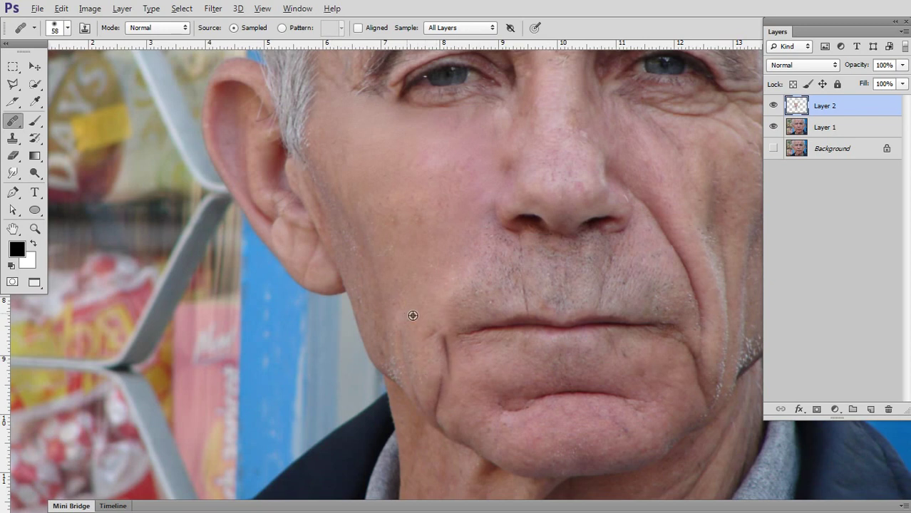
pyautogui.moveTo(411, 351)
pyautogui.mouseDown()
pyautogui.moveTo(429, 349)
pyautogui.moveTo(438, 424)
pyautogui.mouseUp()
pyautogui.moveTo(630, 387); pyautogui.dragTo(606, 433)
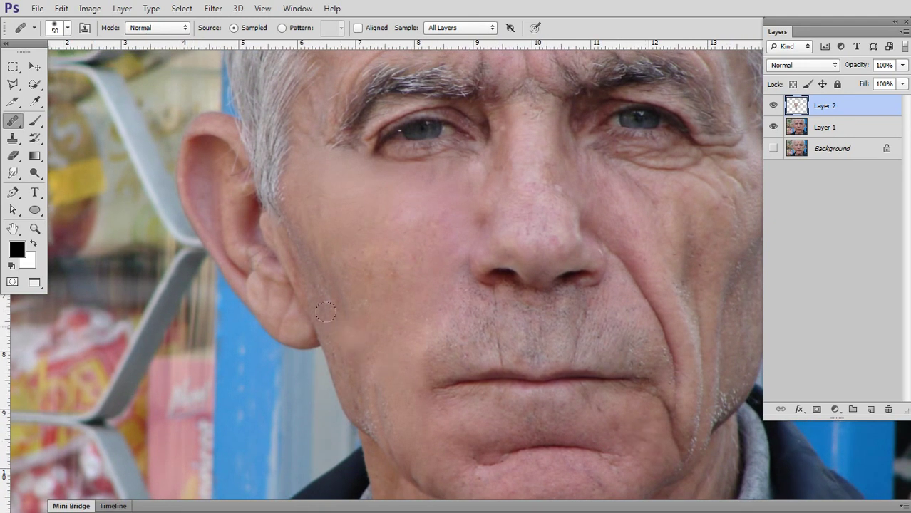
pyautogui.moveTo(339, 300); pyautogui.dragTo(351, 389)
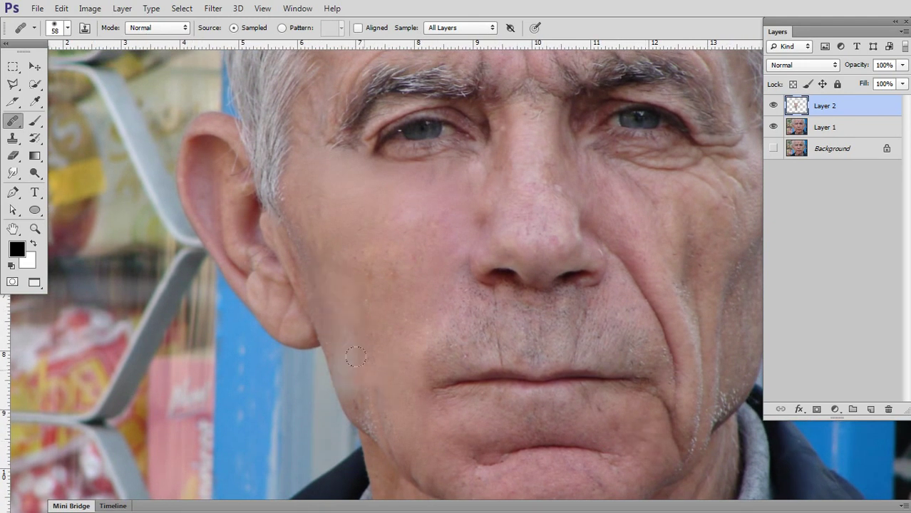
pyautogui.moveTo(356, 357); pyautogui.dragTo(367, 424)
pyautogui.moveTo(321, 276)
pyautogui.mouseDown()
pyautogui.moveTo(389, 409)
pyautogui.moveTo(385, 376)
pyautogui.mouseUp()
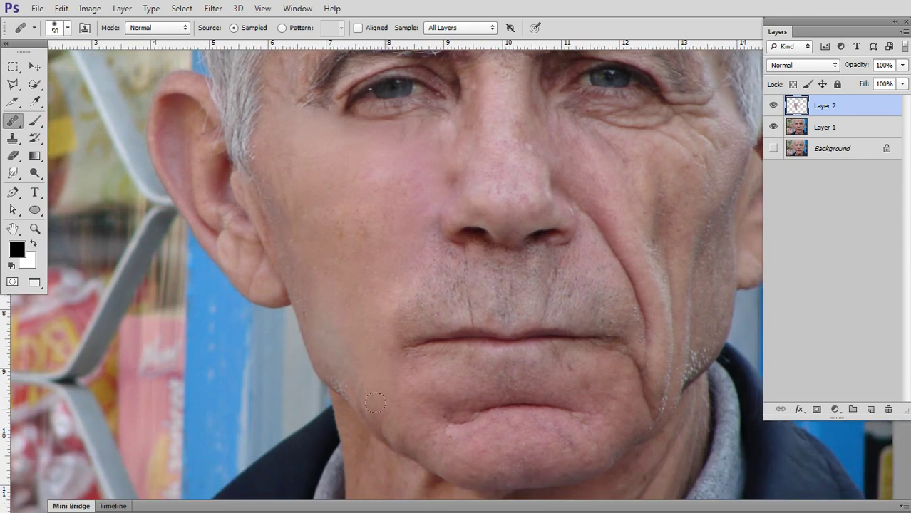
pyautogui.moveTo(412, 266); pyautogui.dragTo(413, 332)
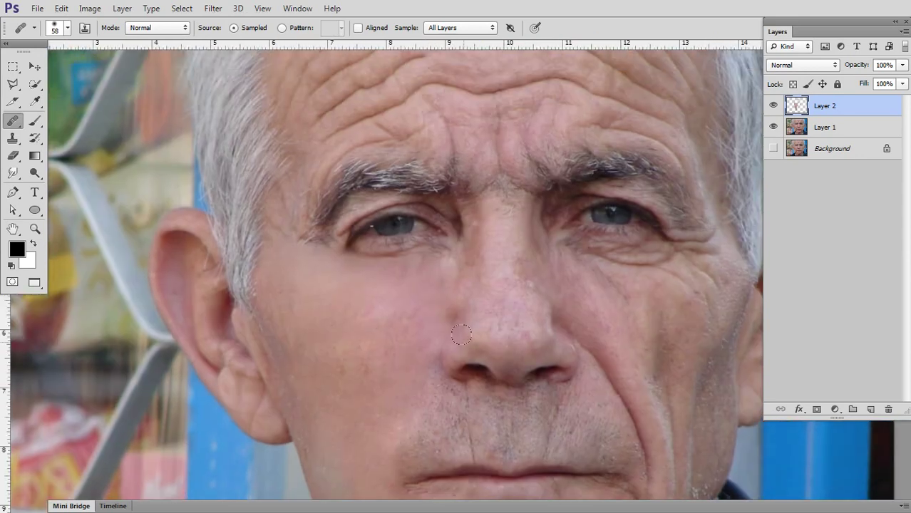
pyautogui.moveTo(412, 270); pyautogui.dragTo(403, 327)
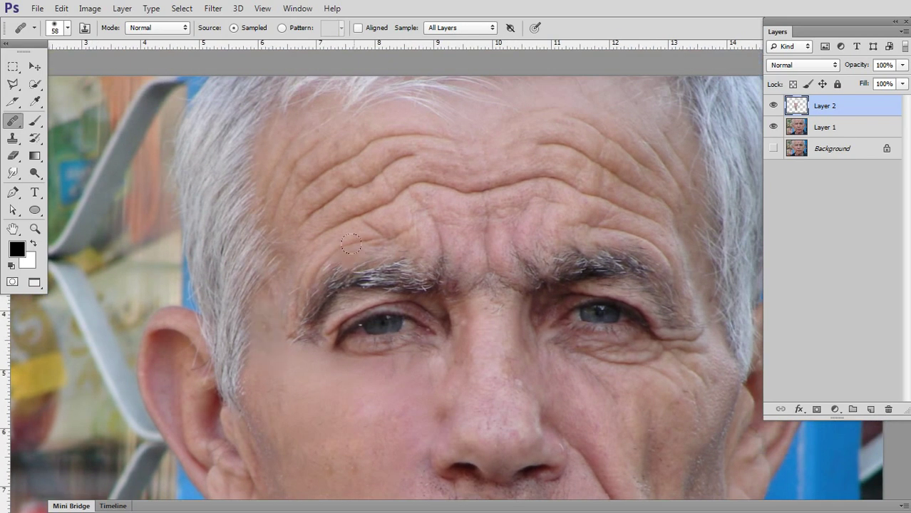
# Shrink the healing brush to about 37 px and smooth the wrinkle between the eyebrows
pyautogui.moveTo(400, 227); pyautogui.dragTo(409, 235)
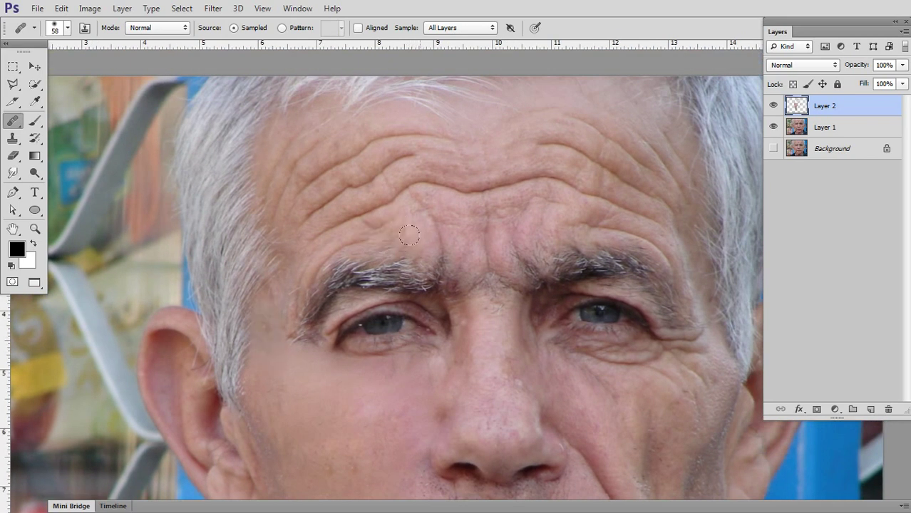
pyautogui.press('[')
pyautogui.press('[')
pyautogui.moveTo(402, 227); pyautogui.dragTo(406, 238)
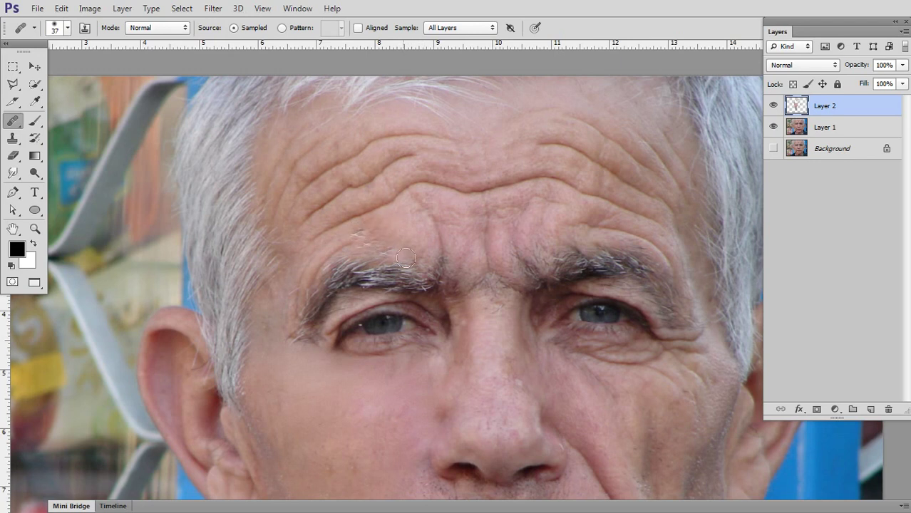
pyautogui.keyDown('alt'); pyautogui.click(408, 236); pyautogui.keyUp('alt')
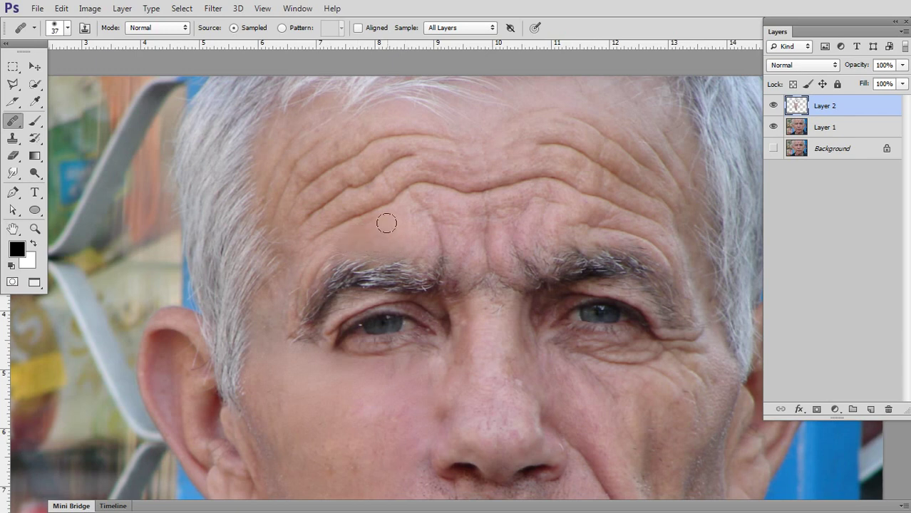
pyautogui.moveTo(419, 212); pyautogui.dragTo(439, 251)
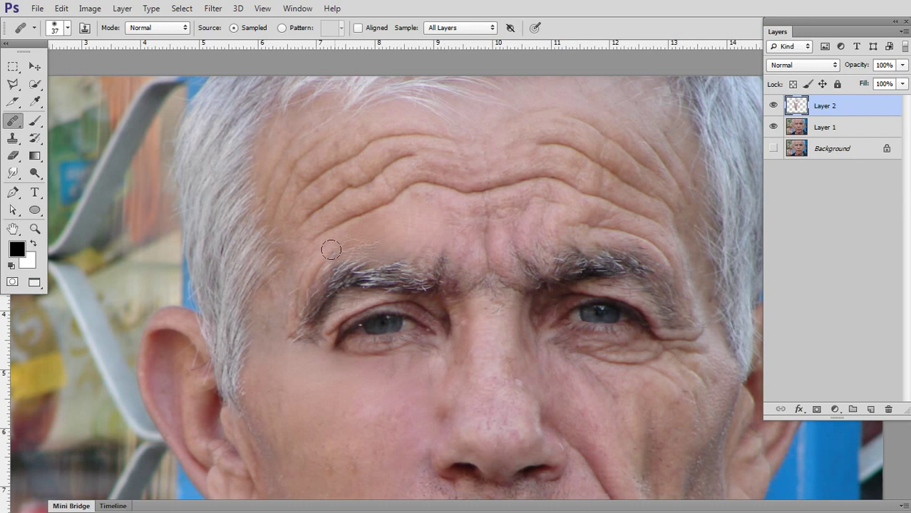
pyautogui.keyDown('alt'); pyautogui.click(397, 221); pyautogui.keyUp('alt')
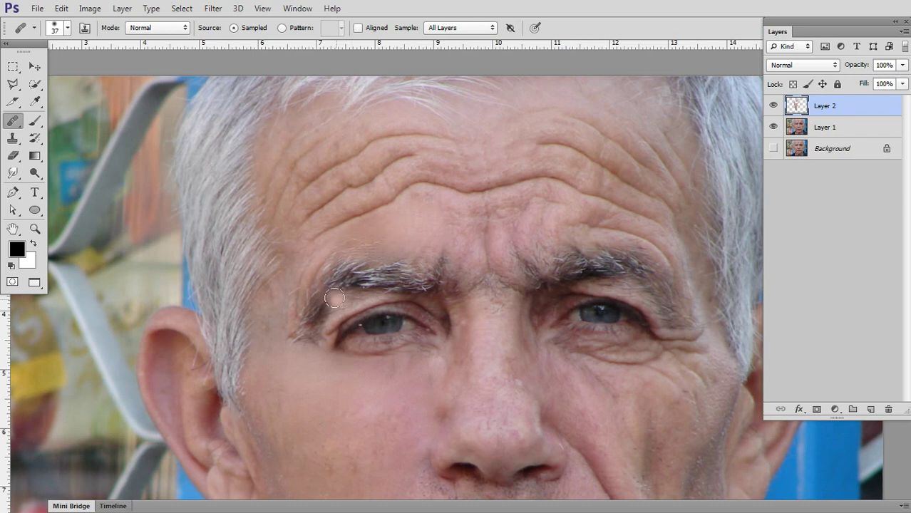
pyautogui.press('s')
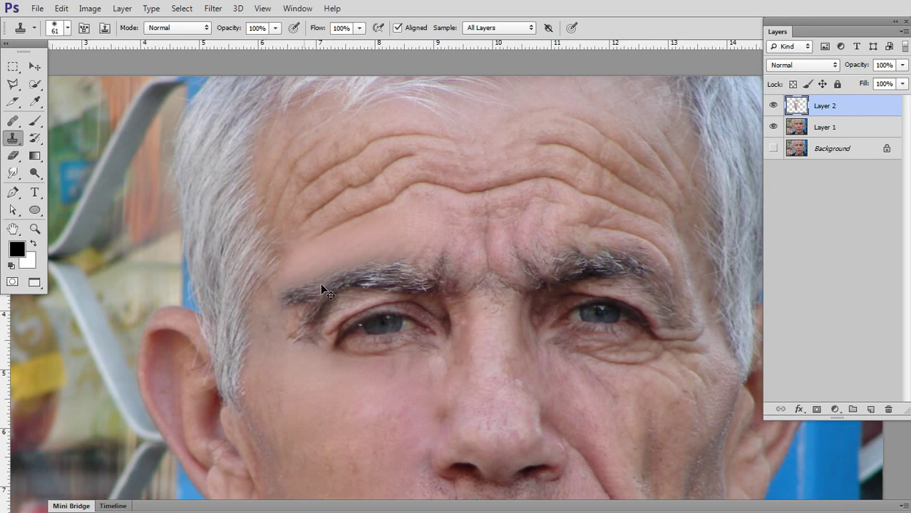
# Clone smooth skin over the outer left eyebrow and the forehead just above it
pyautogui.moveTo(299, 285)
pyautogui.mouseDown()
pyautogui.moveTo(356, 256)
pyautogui.moveTo(360, 231)
pyautogui.mouseUp()
pyautogui.moveTo(342, 262); pyautogui.dragTo(385, 228)
pyautogui.moveTo(439, 251); pyautogui.dragTo(421, 206)
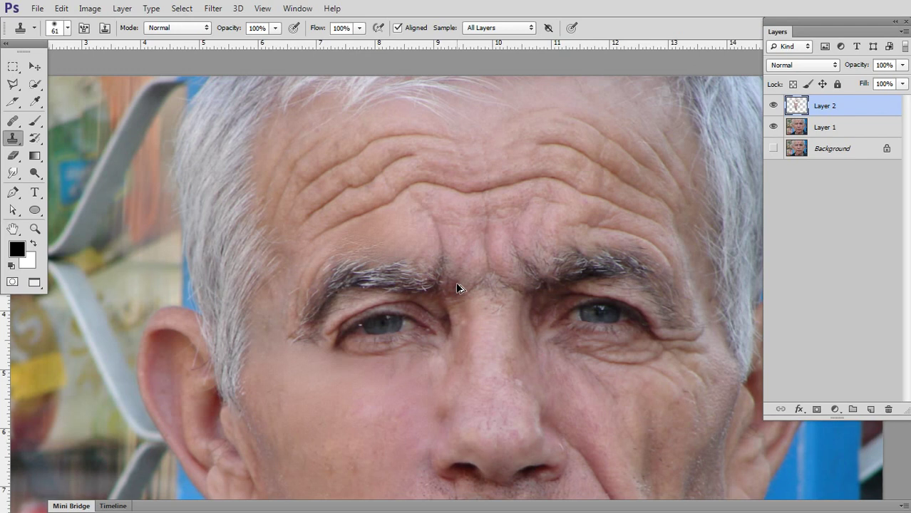
pyautogui.moveTo(331, 255)
pyautogui.mouseDown()
pyautogui.moveTo(374, 246)
pyautogui.moveTo(392, 255)
pyautogui.moveTo(365, 225)
pyautogui.moveTo(417, 228)
pyautogui.mouseUp()
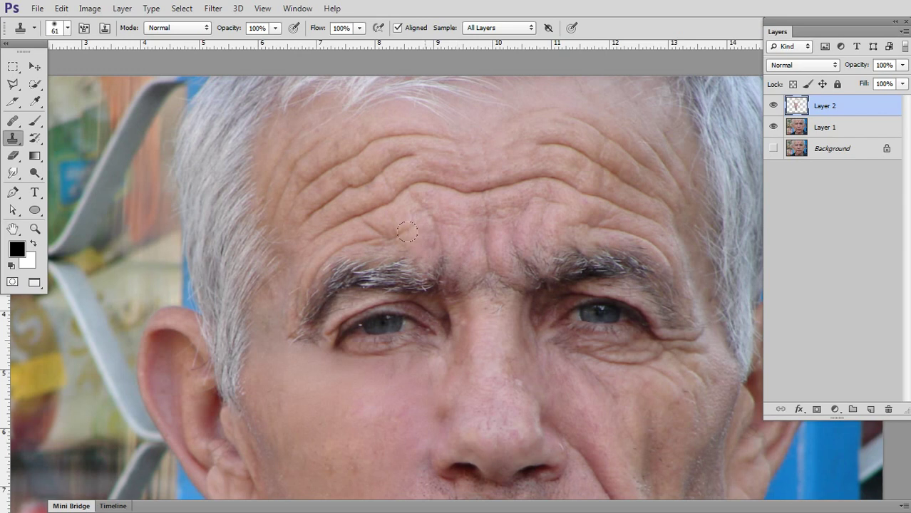
pyautogui.click(12, 121)
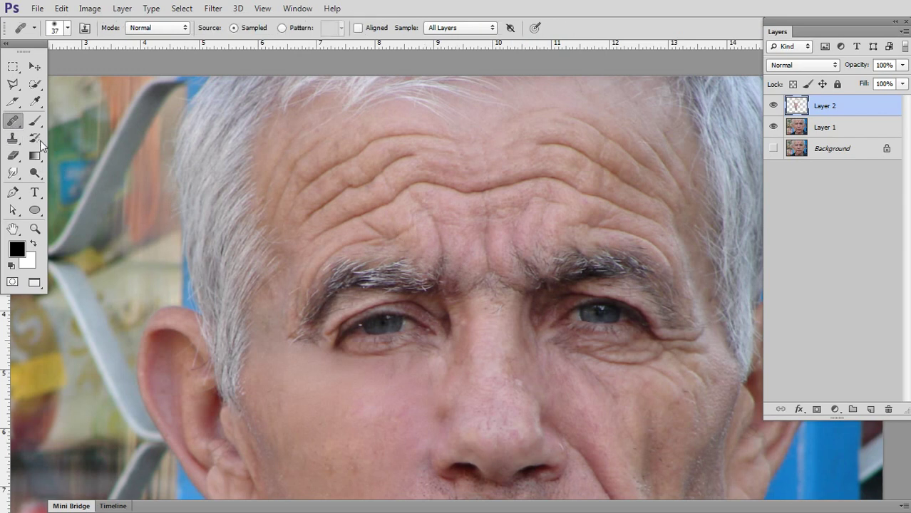
# Sample clean forehead skin and heal the lower-left forehead wrinkles near the brow
pyautogui.keyDown('alt'); pyautogui.click(420, 233); pyautogui.keyUp('alt')
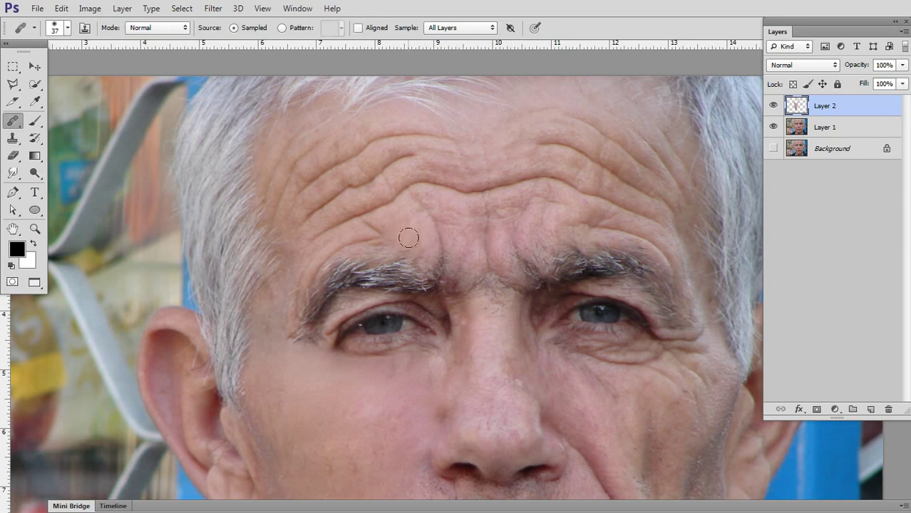
pyautogui.moveTo(401, 229); pyautogui.dragTo(365, 237)
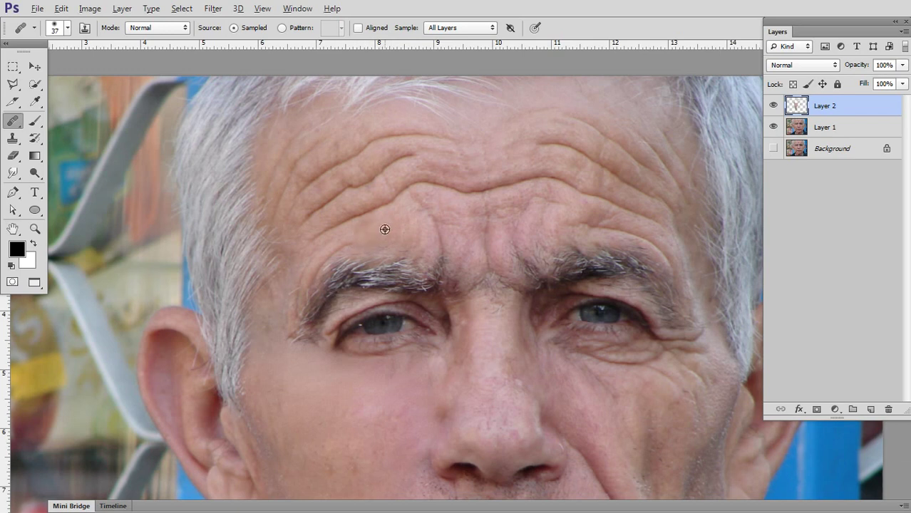
pyautogui.moveTo(367, 244)
pyautogui.mouseDown()
pyautogui.moveTo(341, 252)
pyautogui.moveTo(350, 245)
pyautogui.mouseUp()
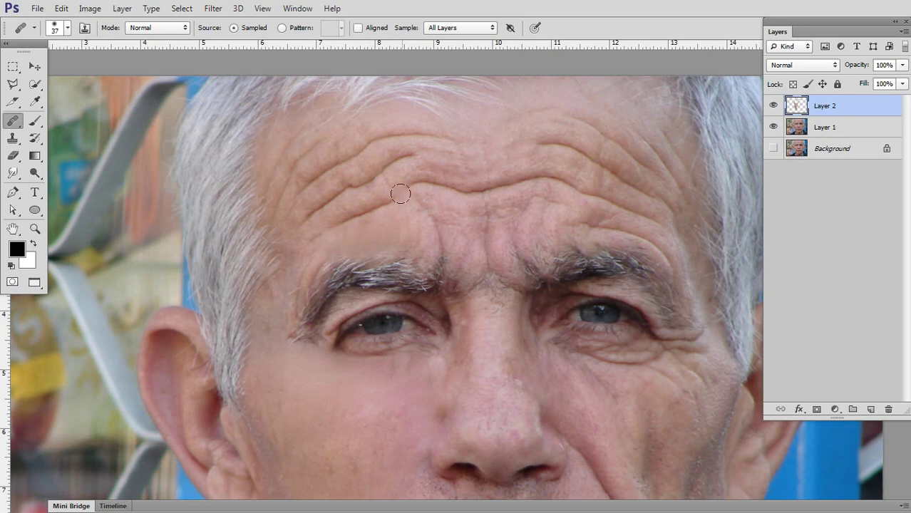
pyautogui.moveTo(398, 194); pyautogui.dragTo(338, 217)
pyautogui.keyDown('alt'); pyautogui.click(403, 233); pyautogui.keyUp('alt')
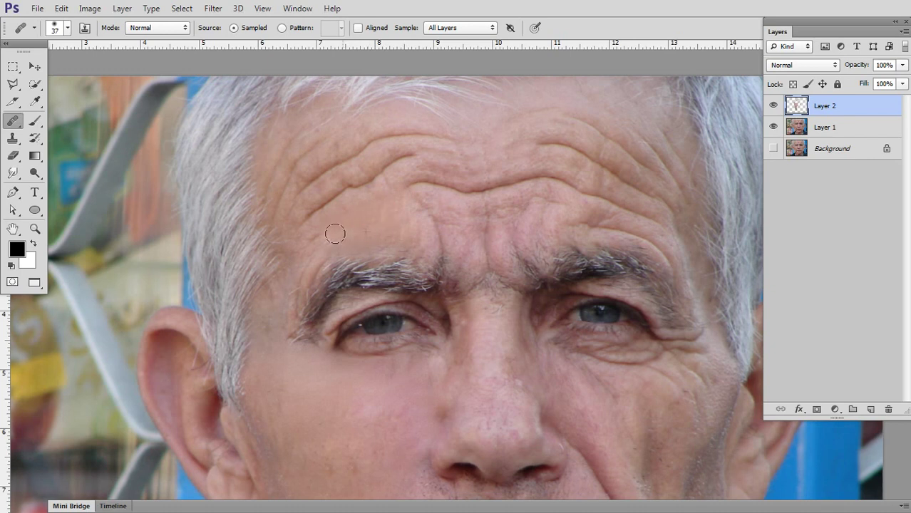
# Resample skin and heal the middle, upper and far-left forehead wrinkles
pyautogui.keyDown('alt'); pyautogui.click(359, 234); pyautogui.keyUp('alt')
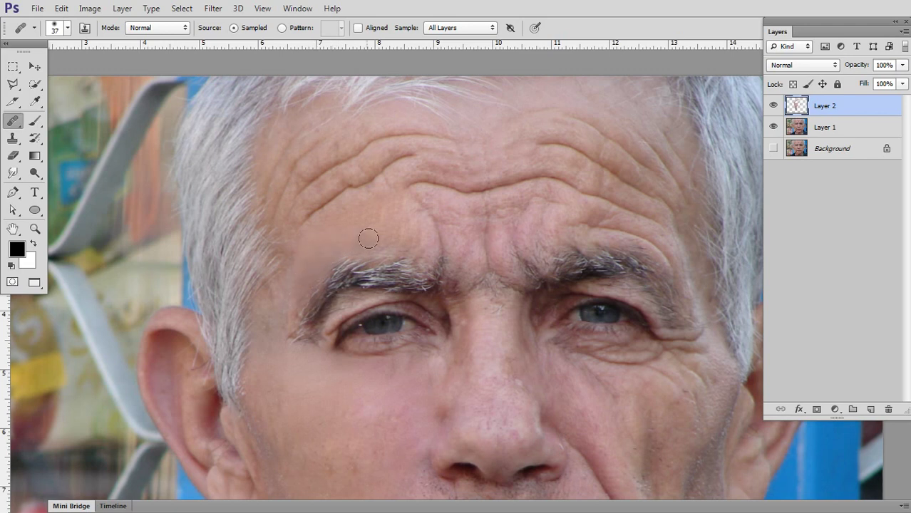
pyautogui.scroll(1, 367, 243)
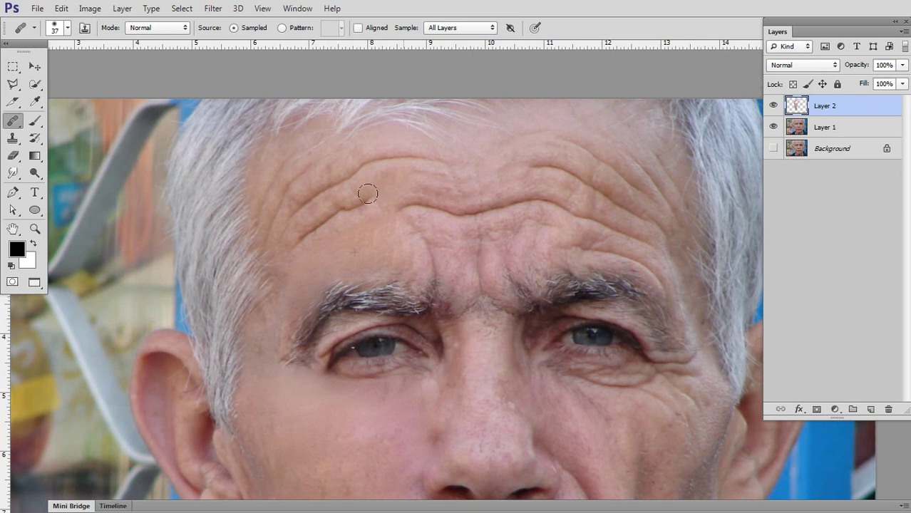
pyautogui.moveTo(366, 187)
pyautogui.mouseDown()
pyautogui.moveTo(372, 193)
pyautogui.moveTo(309, 231)
pyautogui.mouseUp()
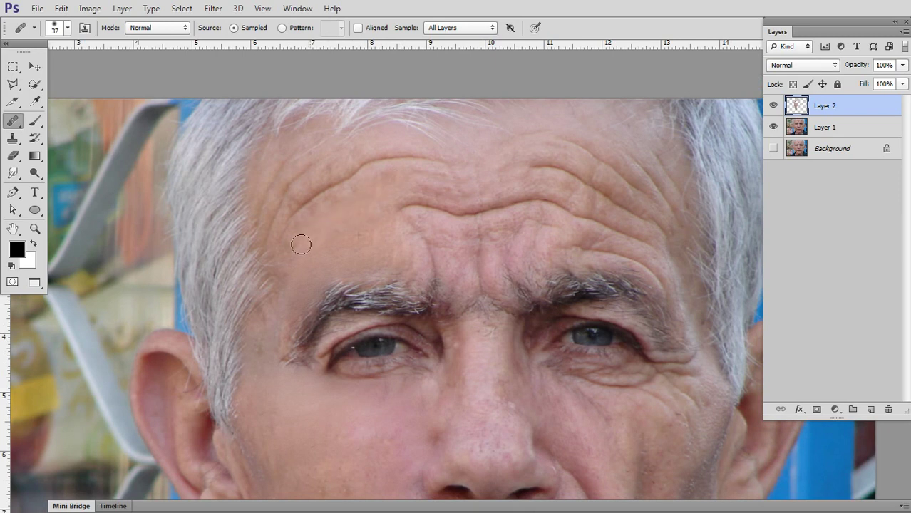
pyautogui.moveTo(421, 167)
pyautogui.mouseDown()
pyautogui.moveTo(385, 163)
pyautogui.moveTo(295, 206)
pyautogui.moveTo(302, 227)
pyautogui.mouseUp()
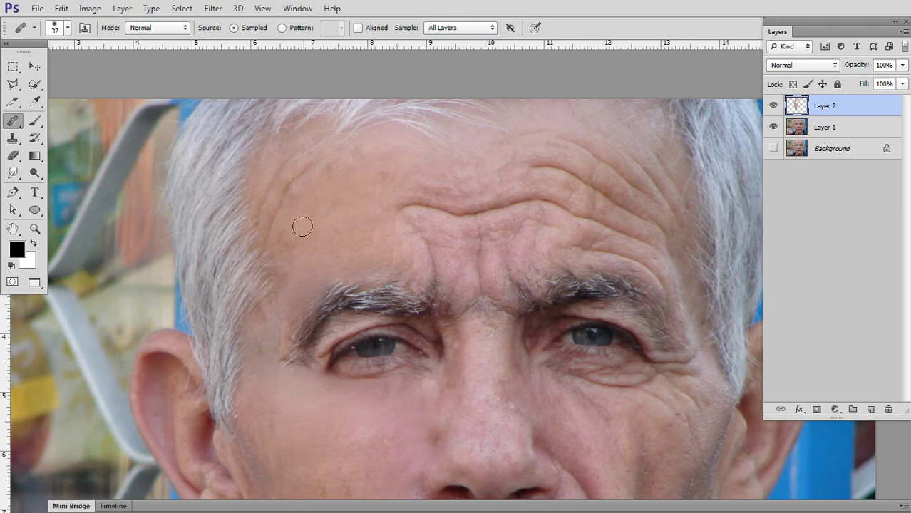
pyautogui.moveTo(297, 179); pyautogui.dragTo(275, 209)
pyautogui.moveTo(281, 173)
pyautogui.mouseDown()
pyautogui.moveTo(273, 232)
pyautogui.moveTo(284, 262)
pyautogui.mouseUp()
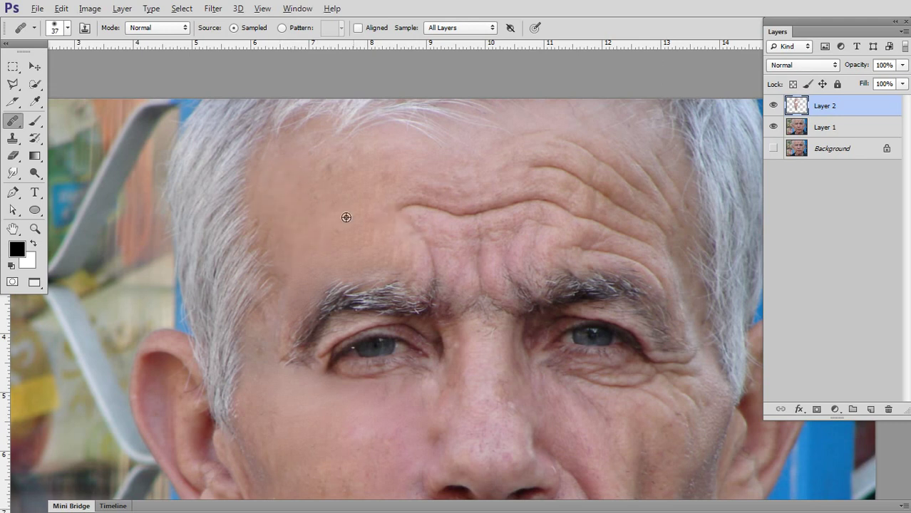
# Smooth the central forehead wrinkle, then zoom out to show the whole portrait
pyautogui.keyDown('alt'); pyautogui.click(366, 206); pyautogui.keyUp('alt')
pyautogui.moveTo(401, 205)
pyautogui.mouseDown()
pyautogui.moveTo(437, 218)
pyautogui.moveTo(467, 214)
pyautogui.mouseUp()
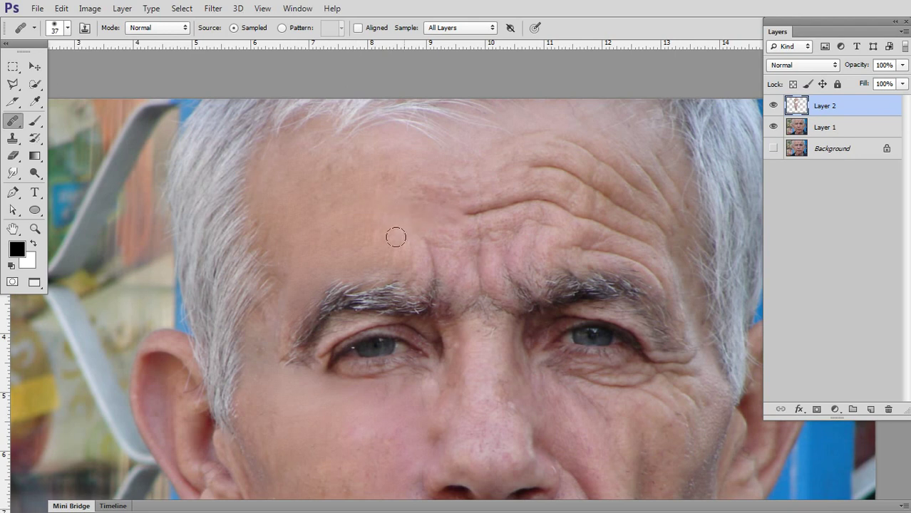
pyautogui.moveTo(441, 250); pyautogui.dragTo(435, 265)
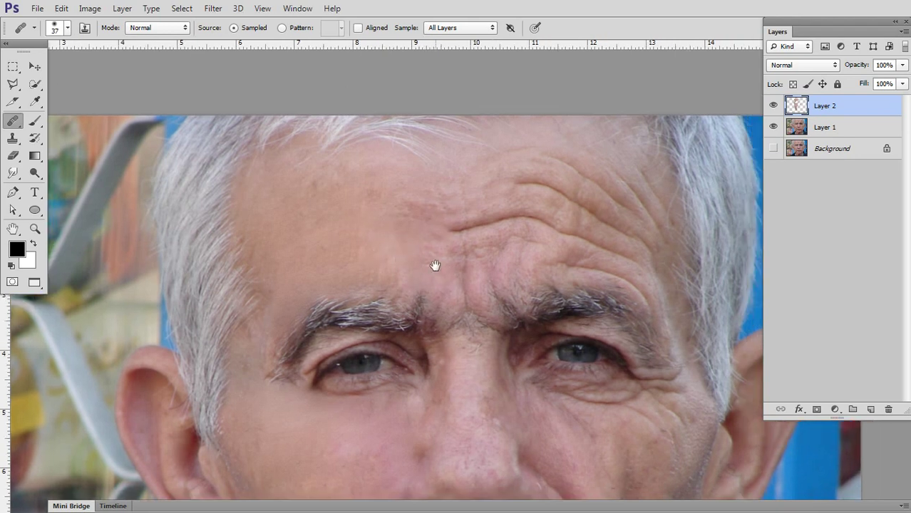
pyautogui.scroll(-2, 428, 264)
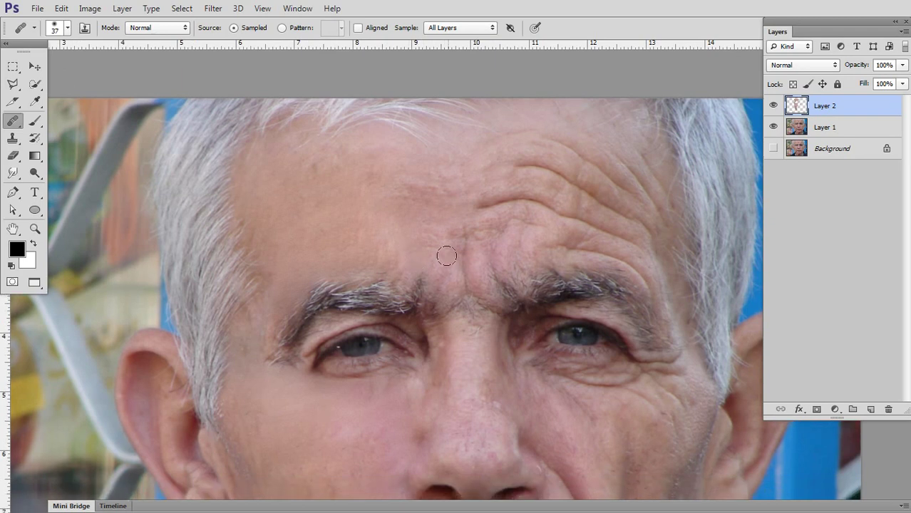
pyautogui.press('z')
pyautogui.keyDown('alt'); pyautogui.click(449, 261); pyautogui.keyUp('alt')
pyautogui.moveTo(545, 285); pyautogui.dragTo(488, 240)
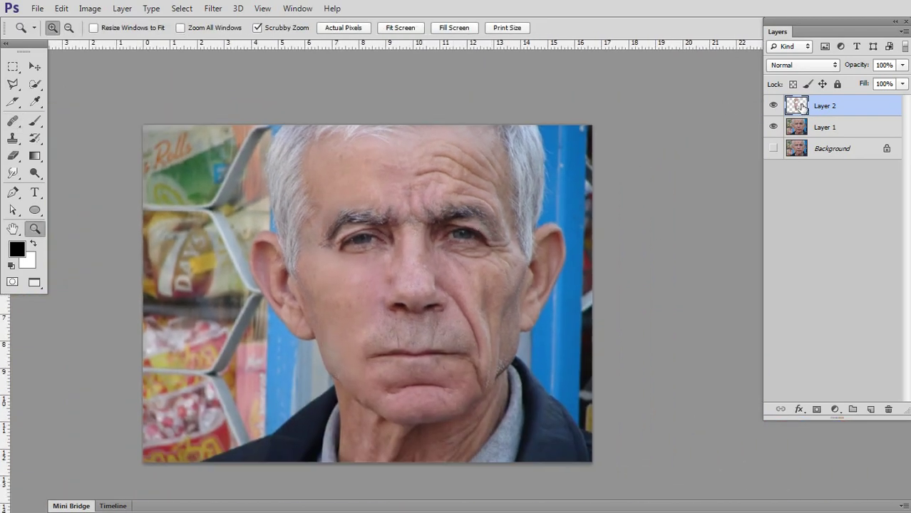
pyautogui.click(773, 105)
pyautogui.click(774, 105)
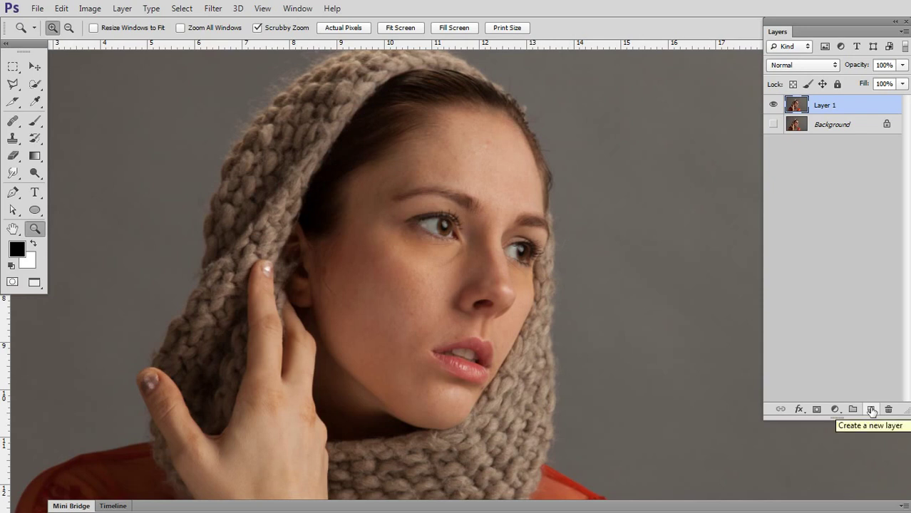
# Add an empty Layer 2 above Layer 1 and magnify the woman's forehead and eyes
pyautogui.click(871, 410)
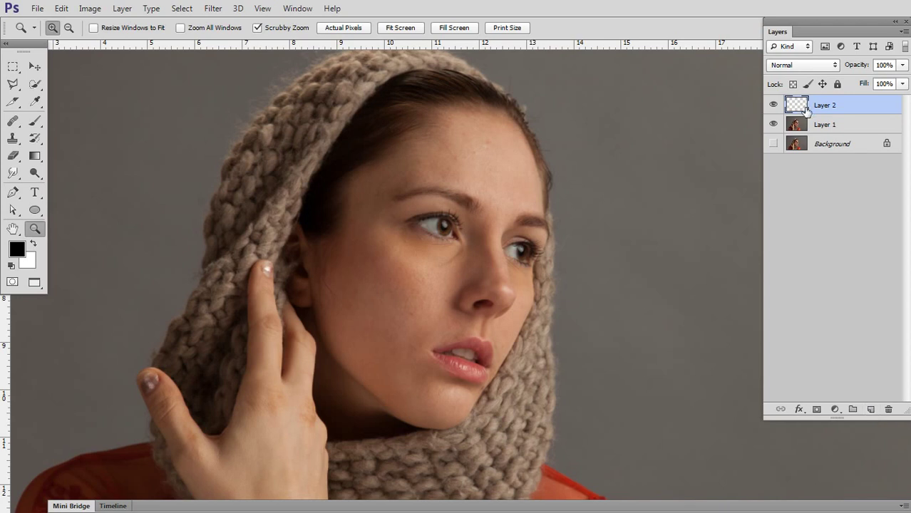
pyautogui.moveTo(475, 167)
pyautogui.mouseDown()
pyautogui.moveTo(512, 159)
pyautogui.moveTo(543, 179)
pyautogui.mouseUp()
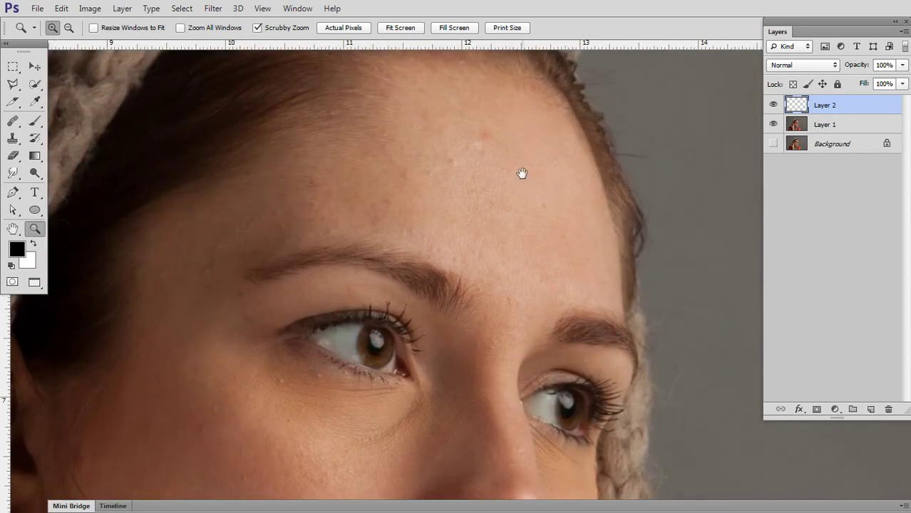
pyautogui.scroll(2, 433, 198)
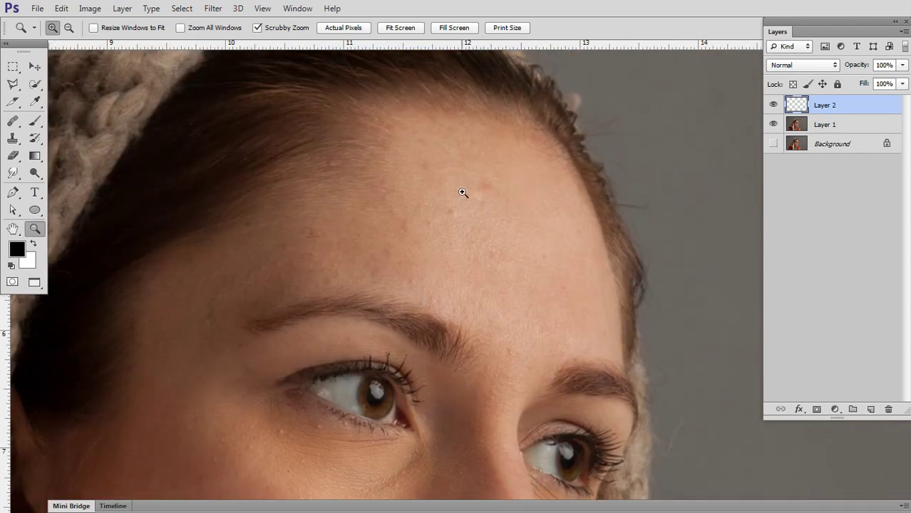
pyautogui.click(13, 138)
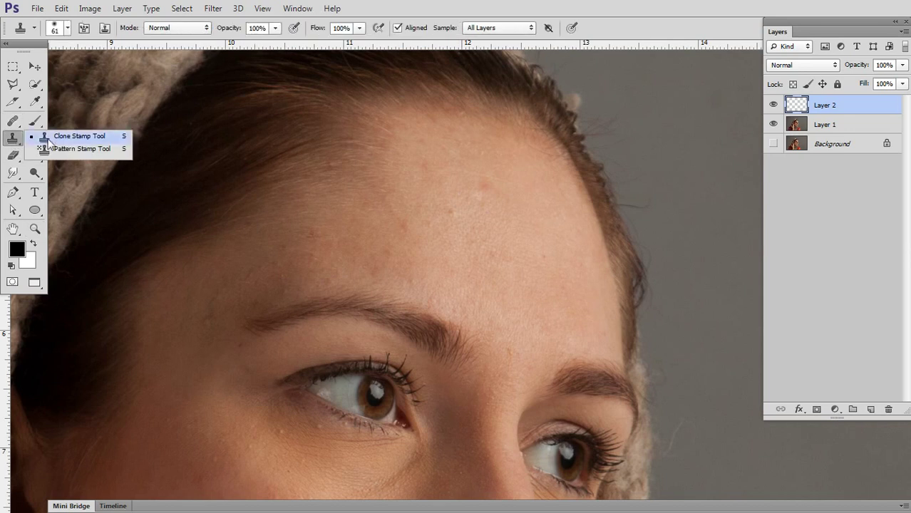
# Clone clean skin over the forehead blemishes with a 99-pixel Clone Stamp
pyautogui.click(68, 133)
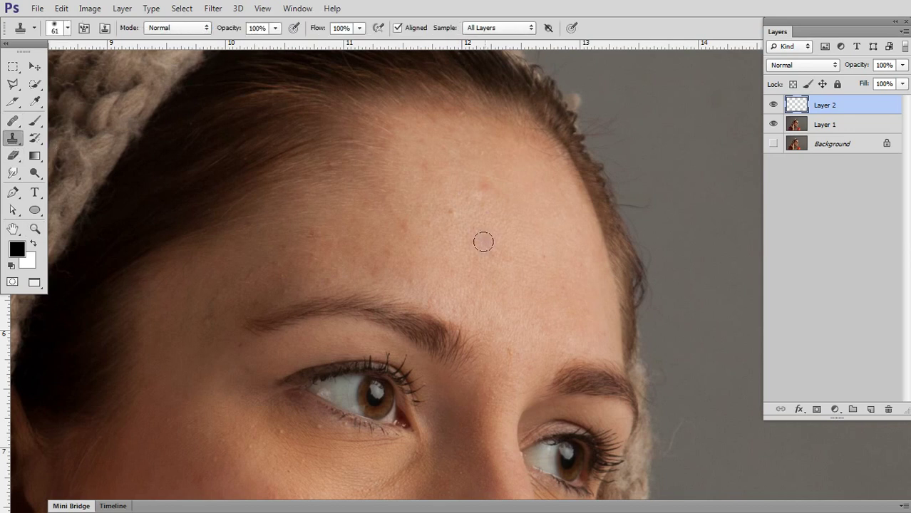
pyautogui.keyDown('alt'); pyautogui.rightClick(491, 210); pyautogui.keyUp('alt')
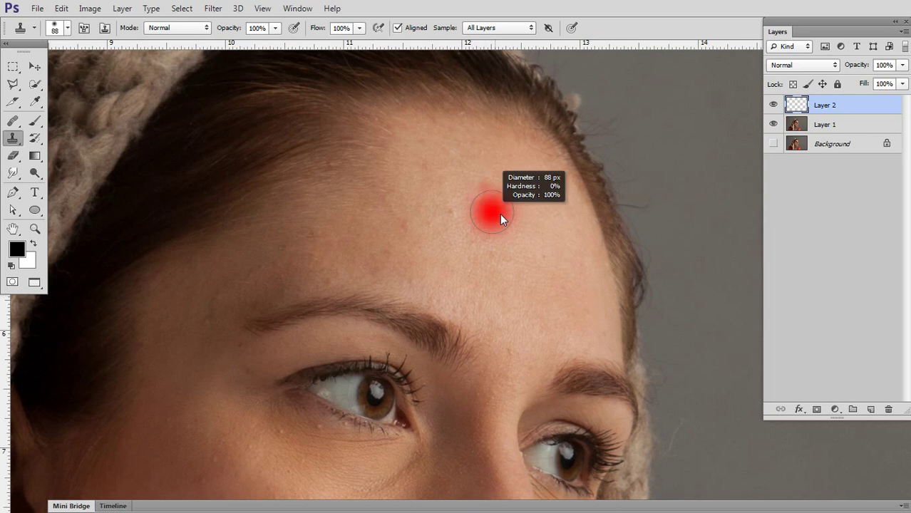
pyautogui.click(480, 185)
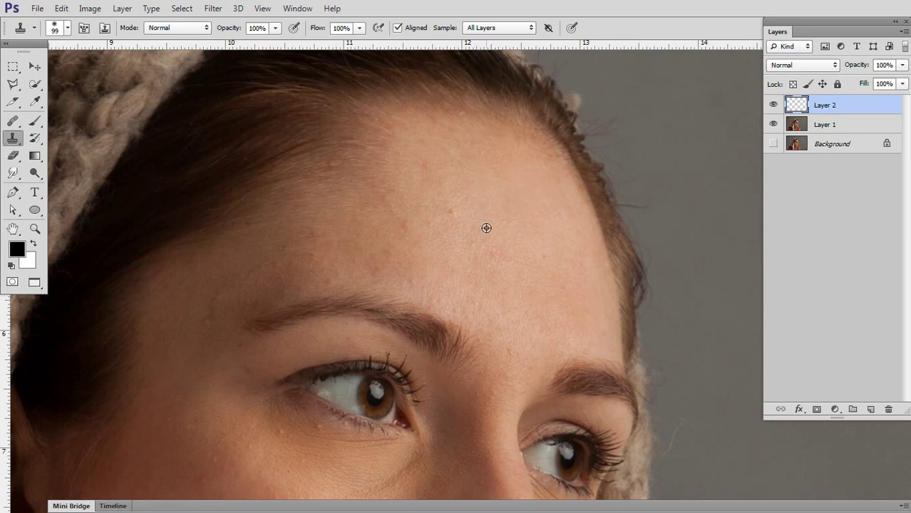
pyautogui.keyDown('alt'); pyautogui.click(484, 228); pyautogui.keyUp('alt')
pyautogui.click(409, 212)
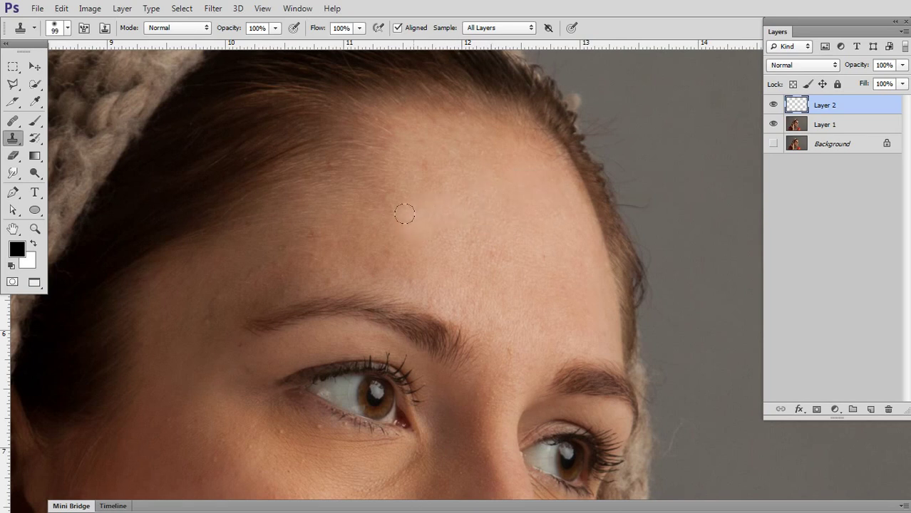
pyautogui.keyDown('alt'); pyautogui.click(447, 211); pyautogui.keyUp('alt')
pyautogui.moveTo(406, 204); pyautogui.dragTo(417, 227)
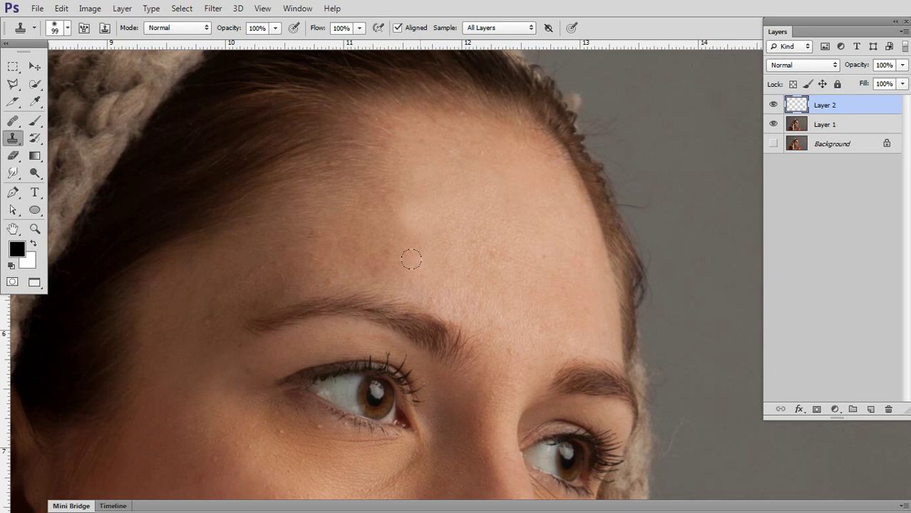
# Spread cloned skin leftward across the forehead and resample a fresh clone source
pyautogui.moveTo(391, 248); pyautogui.dragTo(368, 247)
pyautogui.moveTo(371, 249); pyautogui.dragTo(345, 246)
pyautogui.moveTo(284, 247); pyautogui.dragTo(309, 231)
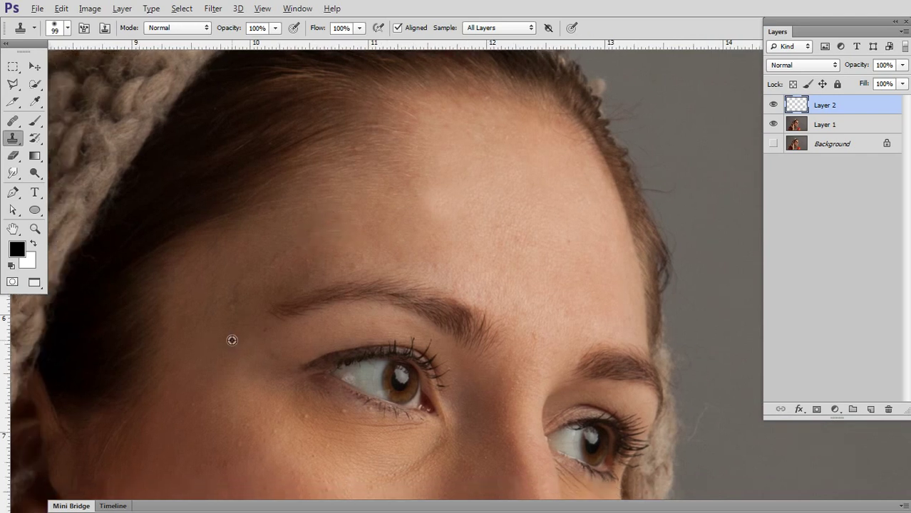
pyautogui.keyDown('alt'); pyautogui.click(234, 294); pyautogui.keyUp('alt')
pyautogui.scroll(-2, 332, 367)
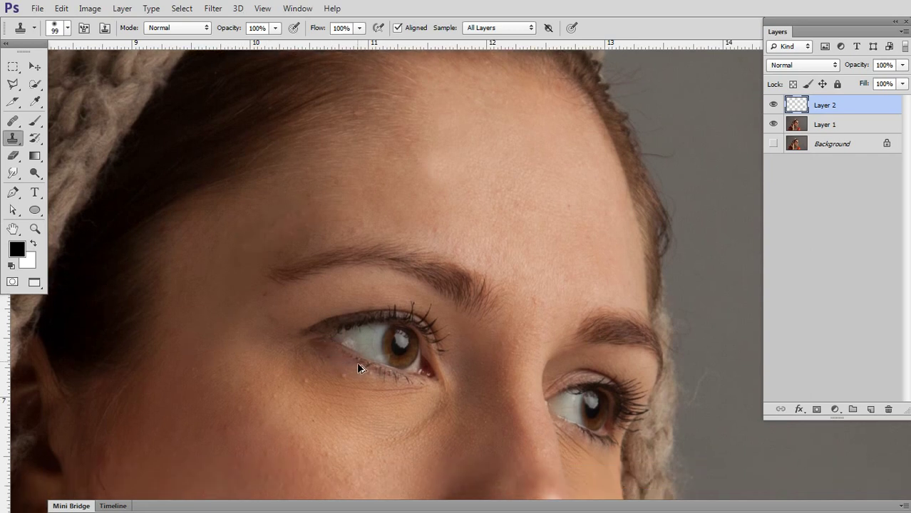
pyautogui.click(22, 125)
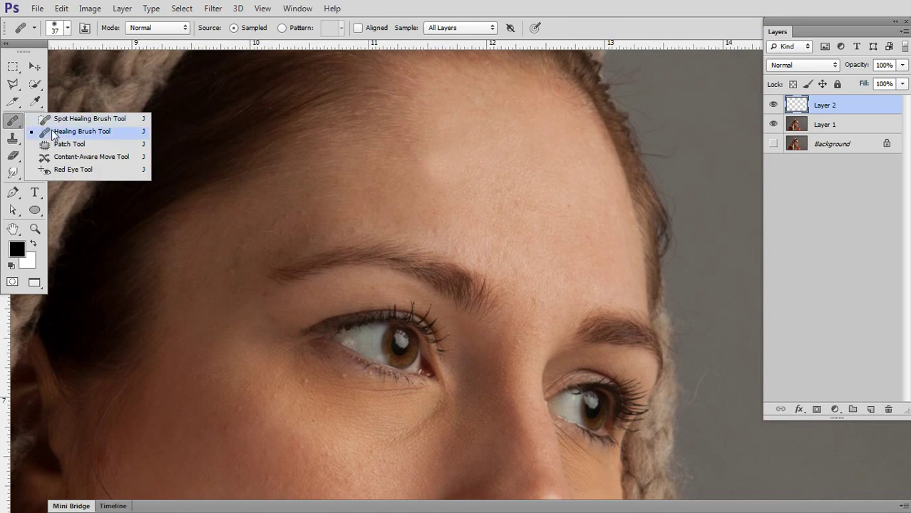
# Heal the under-eye and lower forehead spots with a 110-pixel Healing Brush
pyautogui.click(82, 131)
pyautogui.keyDown('alt'); pyautogui.rightClick(242, 260); pyautogui.keyUp('alt')
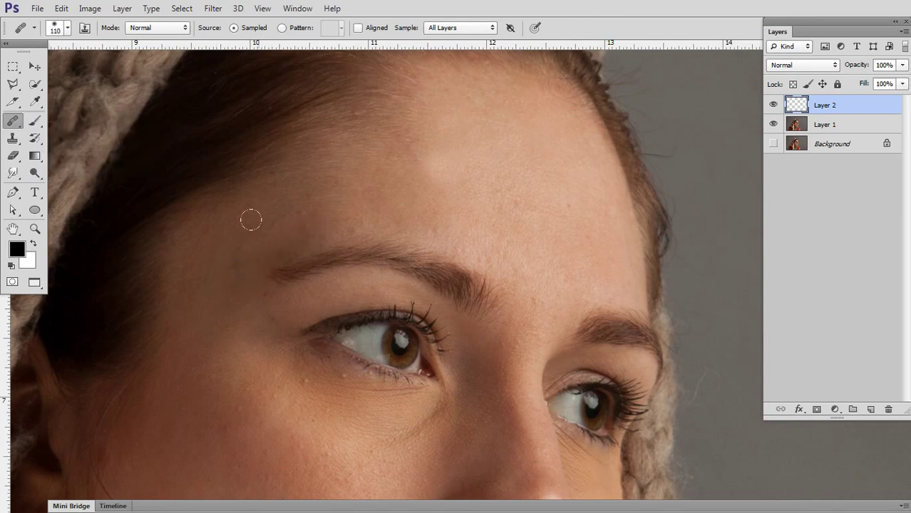
pyautogui.click(252, 307)
pyautogui.click(282, 358)
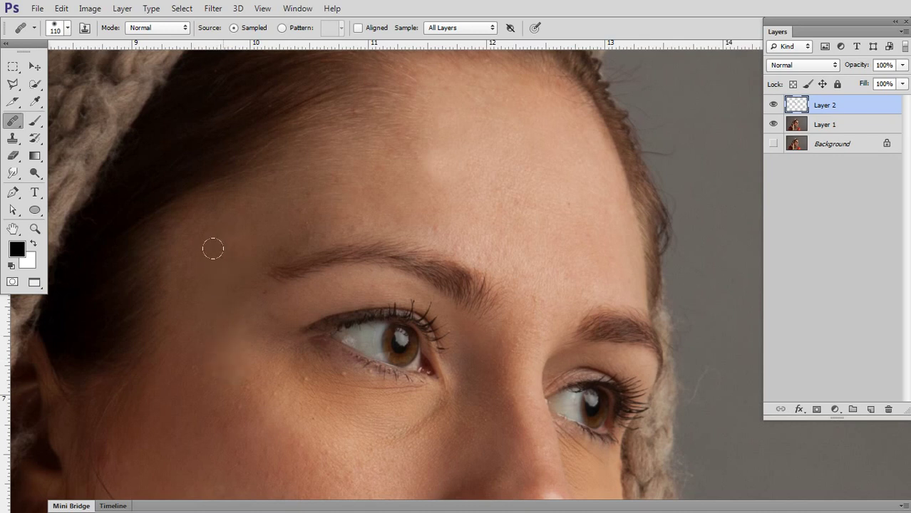
pyautogui.click(200, 330)
pyautogui.press('s')
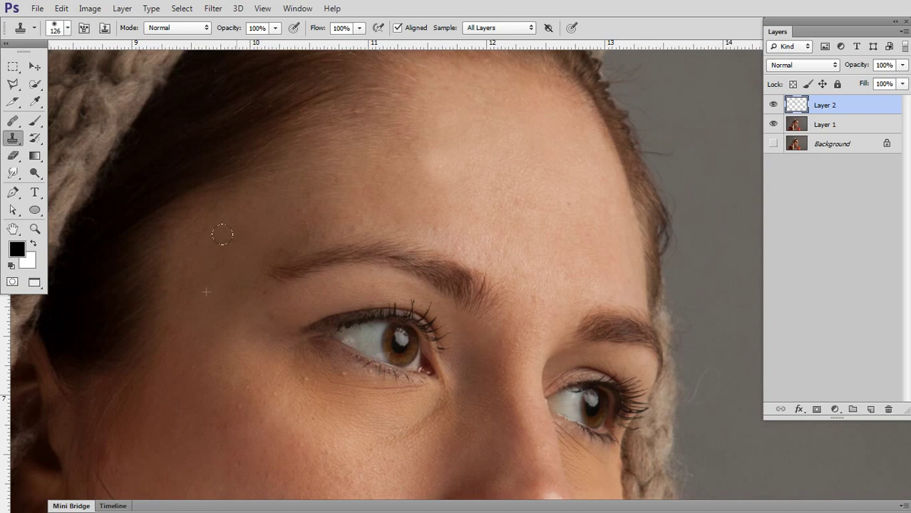
# Pan to the under-eye area and clone smooth skin over it
pyautogui.moveTo(321, 360)
pyautogui.mouseDown()
pyautogui.moveTo(299, 290)
pyautogui.moveTo(267, 307)
pyautogui.mouseUp()
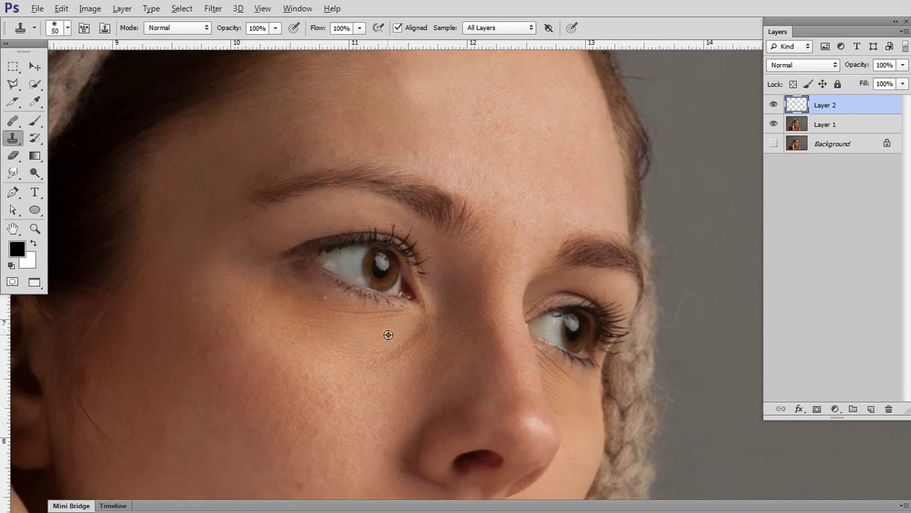
pyautogui.moveTo(402, 323)
pyautogui.mouseDown()
pyautogui.moveTo(393, 315)
pyautogui.moveTo(322, 326)
pyautogui.moveTo(348, 338)
pyautogui.moveTo(325, 329)
pyautogui.moveTo(329, 351)
pyautogui.mouseUp()
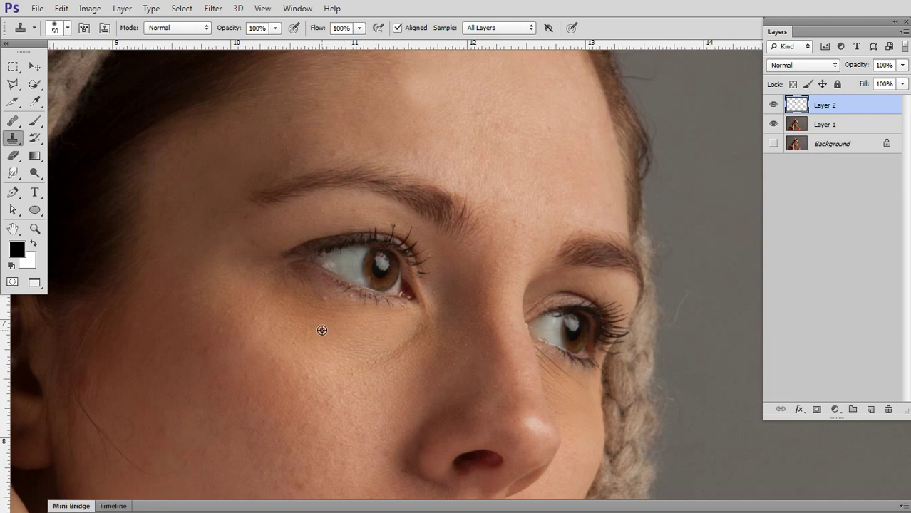
pyautogui.scroll(1, 322, 330)
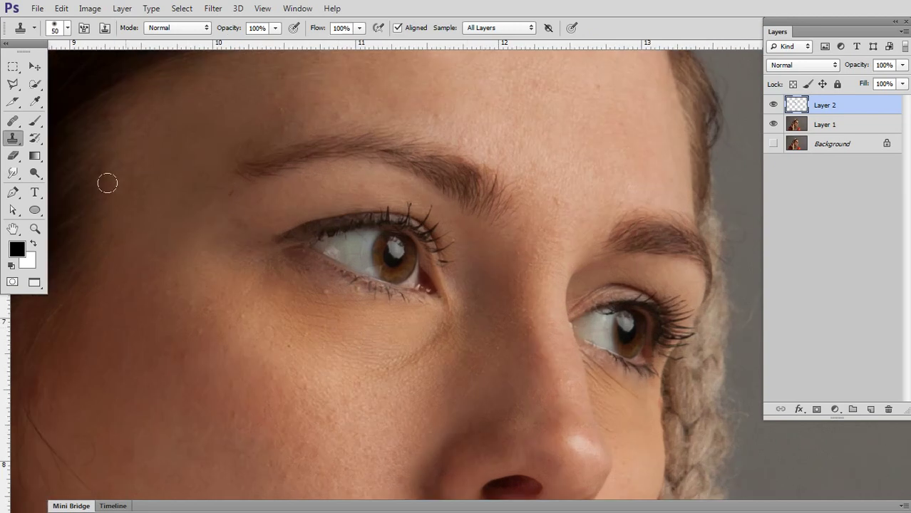
# Heal a small cheek spot below the eye, then set the clone brush to 82 pixels
pyautogui.click(13, 120)
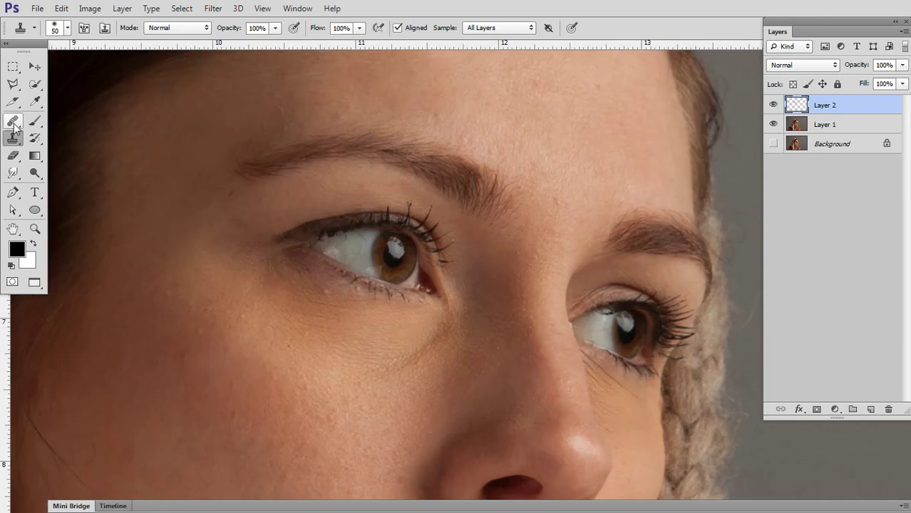
pyautogui.click(318, 333)
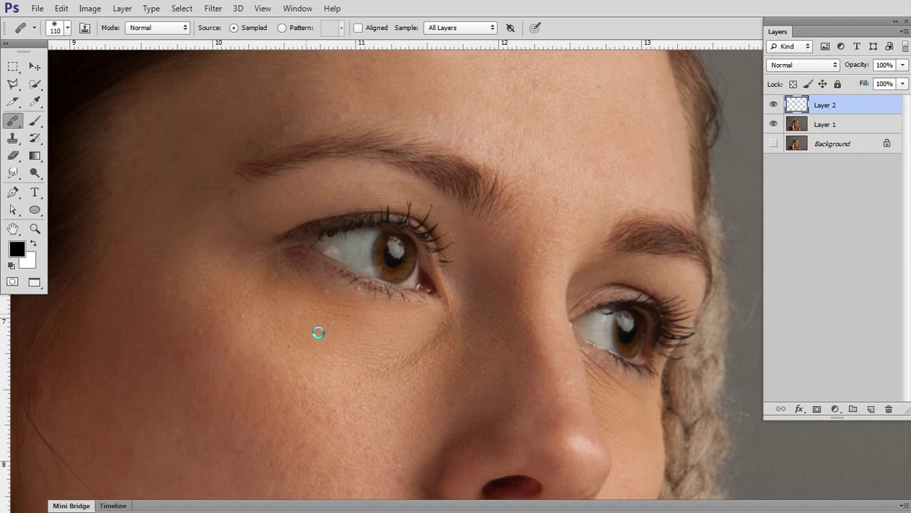
pyautogui.press('s')
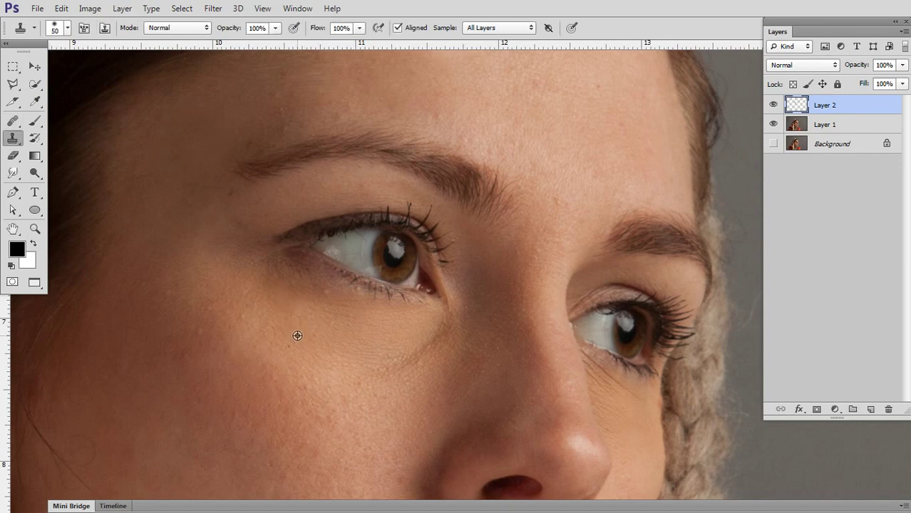
pyautogui.moveTo(298, 335); pyautogui.dragTo(308, 336)
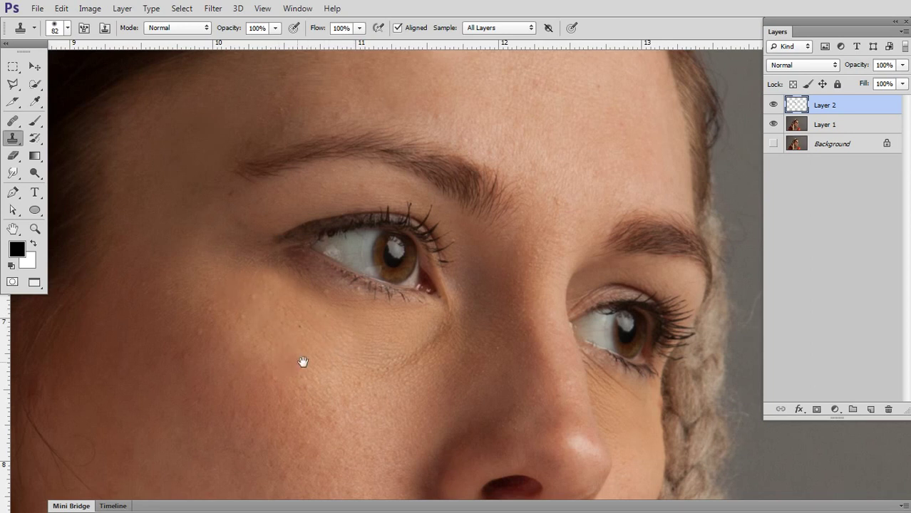
pyautogui.moveTo(303, 362); pyautogui.dragTo(355, 299)
pyautogui.scroll(-1, 382, 305)
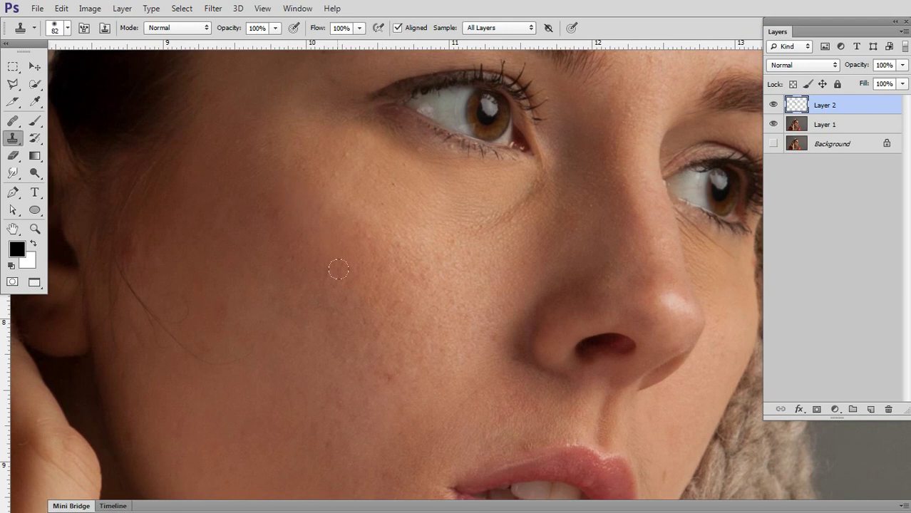
# Bring the cheek beside the mouth into view and set the clone brush to 84 pixels
pyautogui.moveTo(369, 316); pyautogui.dragTo(374, 274)
pyautogui.scroll(-2, 374, 274)
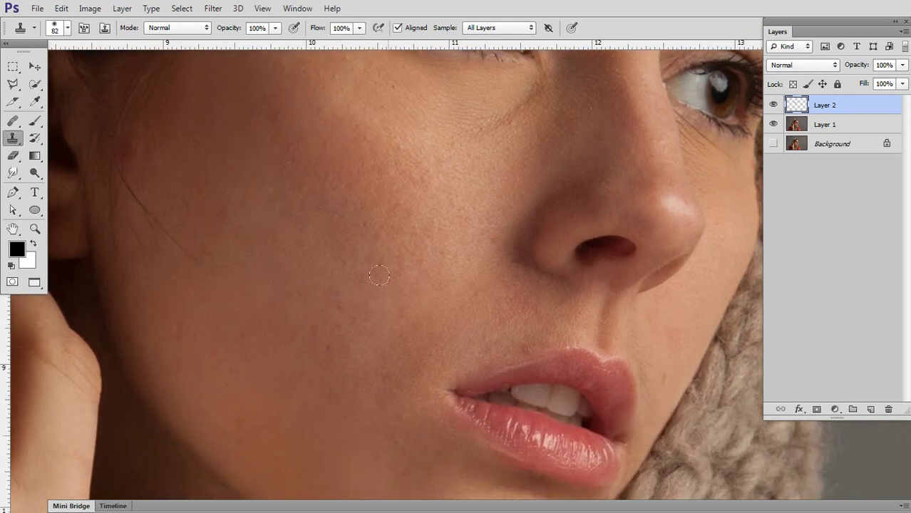
pyautogui.scroll(-2, 365, 351)
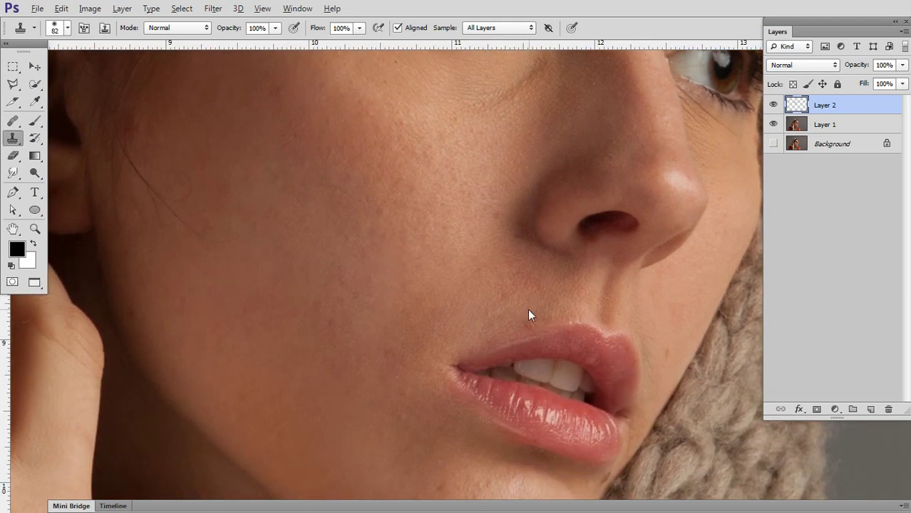
pyautogui.moveTo(528, 311)
pyautogui.mouseDown()
pyautogui.moveTo(517, 315)
pyautogui.moveTo(558, 307)
pyautogui.mouseUp()
pyautogui.keyDown('ctrl'); pyautogui.click(549, 316); pyautogui.keyUp('ctrl')
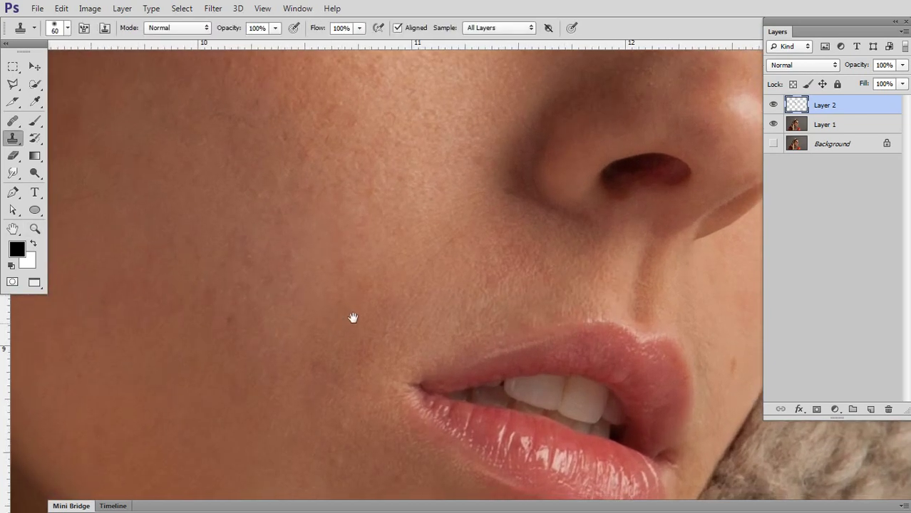
pyautogui.keyDown('ctrl'); pyautogui.keyDown('alt'); pyautogui.click(353, 318); pyautogui.keyUp('alt'); pyautogui.keyUp('ctrl')
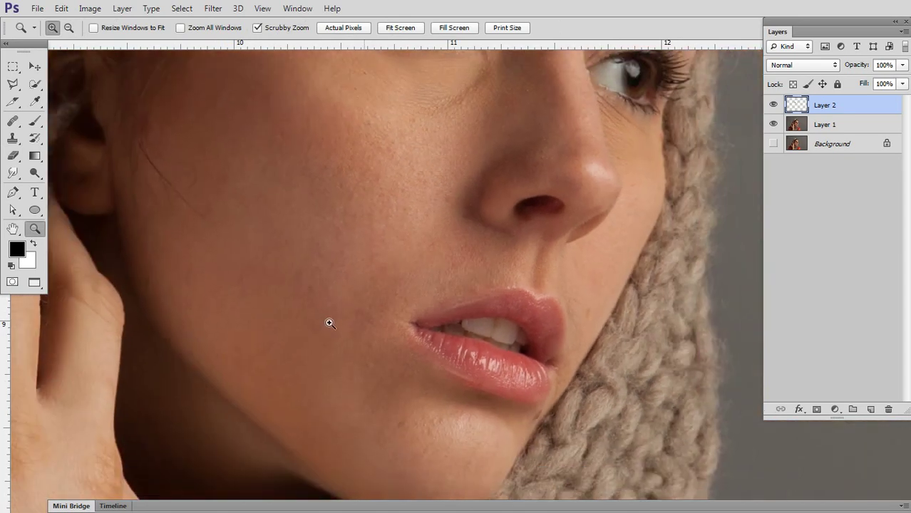
pyautogui.keyDown('ctrl'); pyautogui.keyDown('alt'); pyautogui.click(329, 323); pyautogui.keyUp('alt'); pyautogui.keyUp('ctrl')
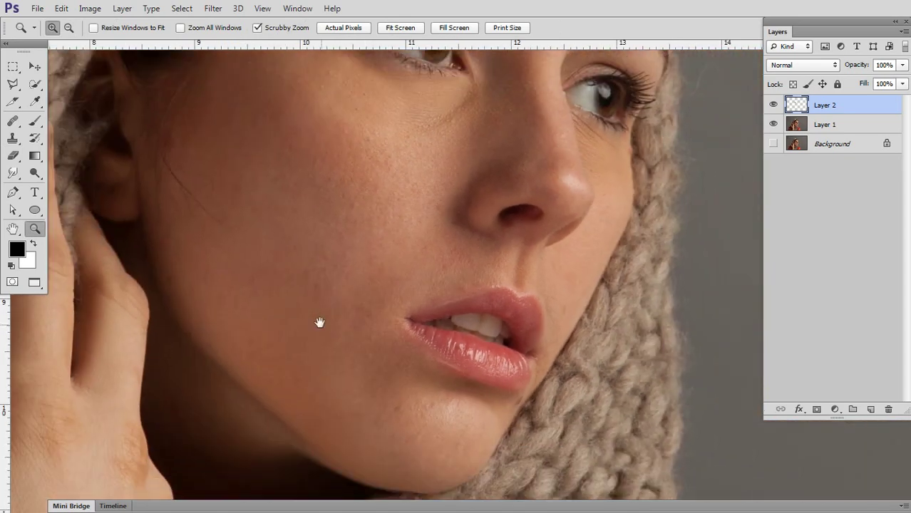
pyautogui.moveTo(316, 312)
pyautogui.mouseDown()
pyautogui.moveTo(328, 311)
pyautogui.moveTo(319, 315)
pyautogui.mouseUp()
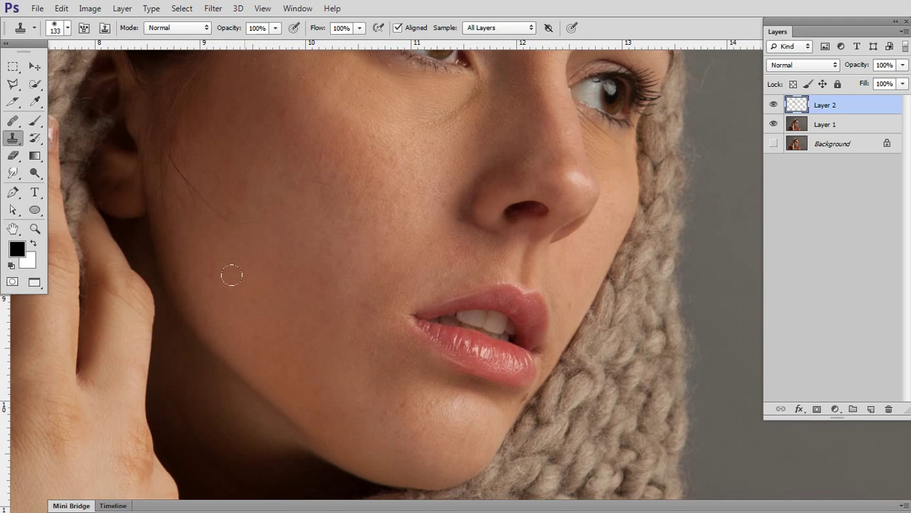
pyautogui.moveTo(289, 294); pyautogui.dragTo(306, 321)
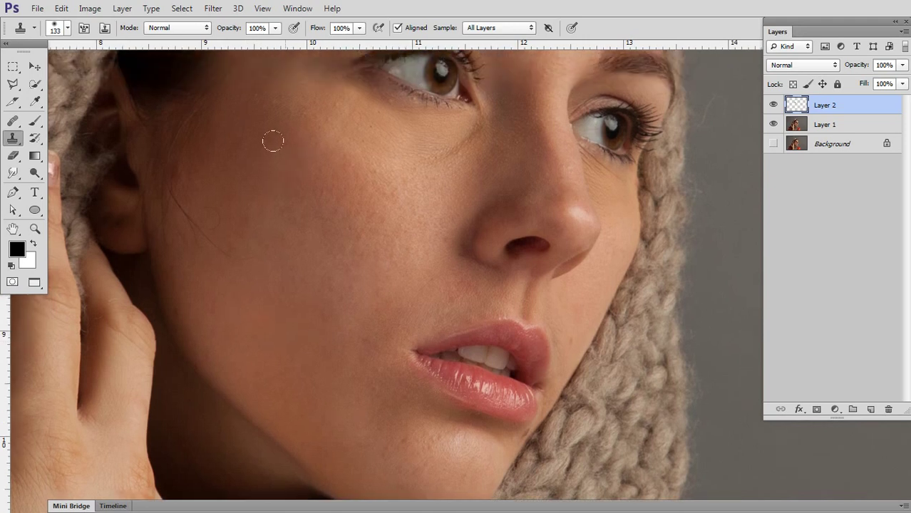
# Zoom in on the cheek and clone away a hair strand with a 49-pixel brush
pyautogui.press('z')
pyautogui.click(239, 270)
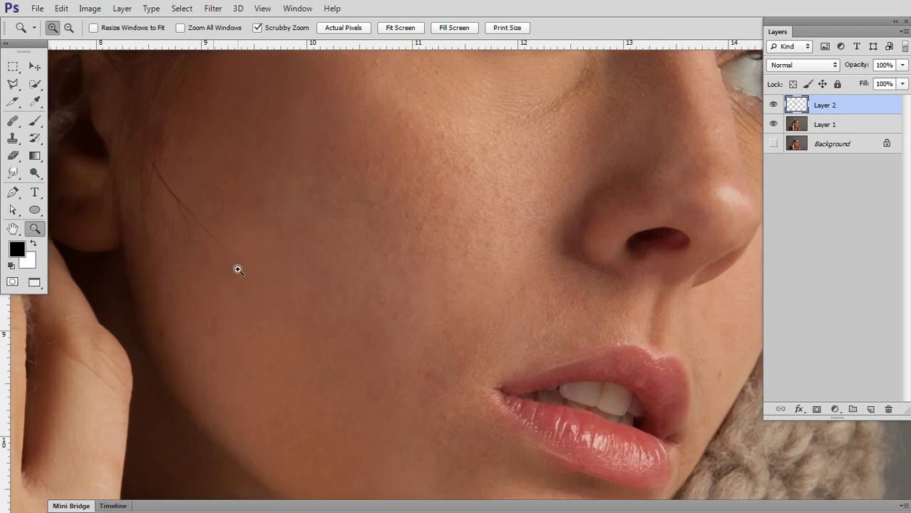
pyautogui.press('s')
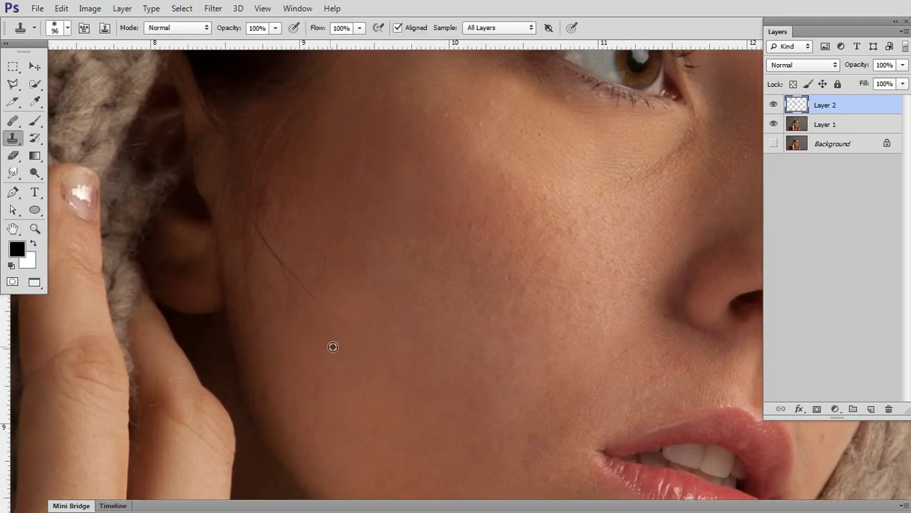
pyautogui.moveTo(332, 347); pyautogui.dragTo(320, 346)
pyautogui.keyDown('alt'); pyautogui.click(340, 352); pyautogui.keyUp('alt')
pyautogui.click(305, 295)
# Clone away another strand, then paint softer at 43% opacity with a 96-pixel brush
pyautogui.press('alt')
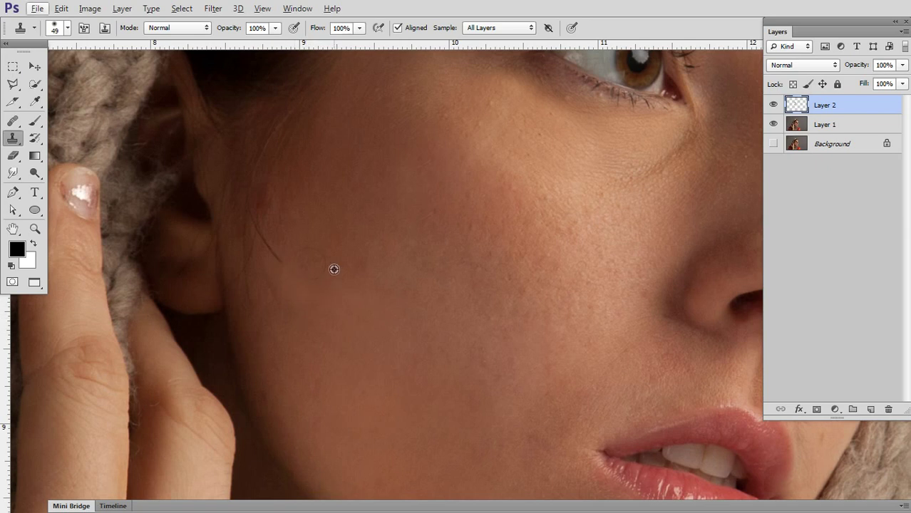
pyautogui.keyDown('alt'); pyautogui.click(334, 269); pyautogui.keyUp('alt')
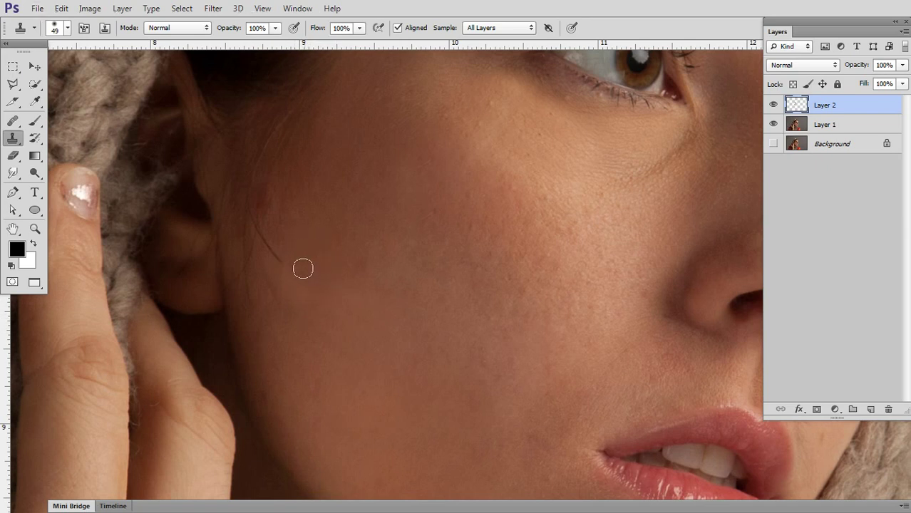
pyautogui.click(275, 247)
pyautogui.moveTo(327, 253); pyautogui.dragTo(335, 259)
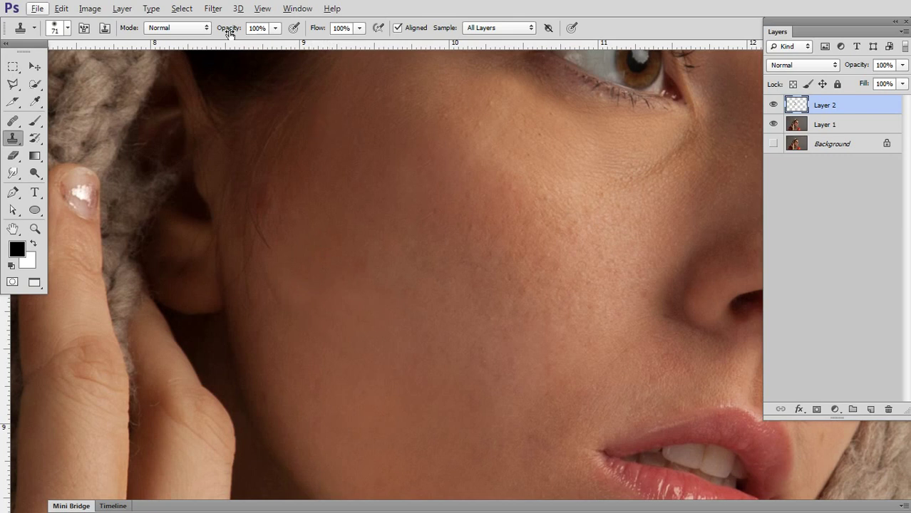
pyautogui.moveTo(228, 34); pyautogui.dragTo(189, 33)
pyautogui.moveTo(318, 229); pyautogui.dragTo(332, 244)
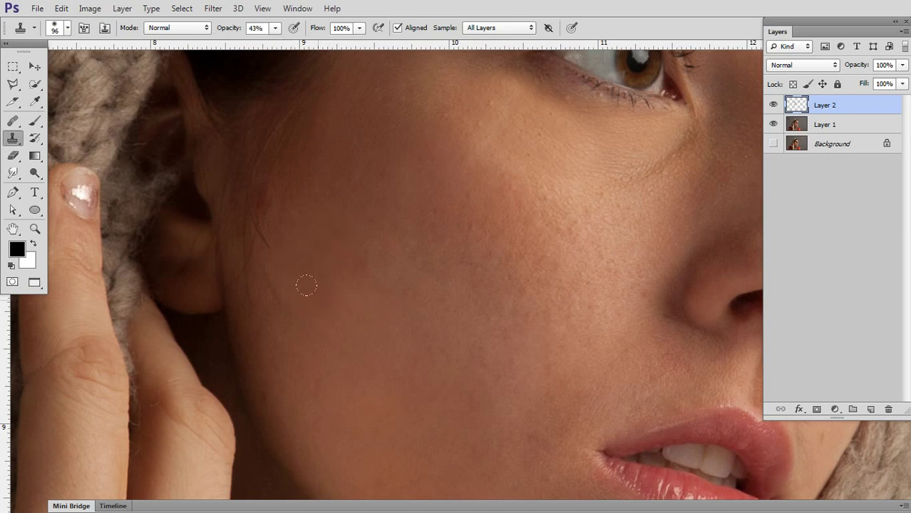
pyautogui.click(271, 288)
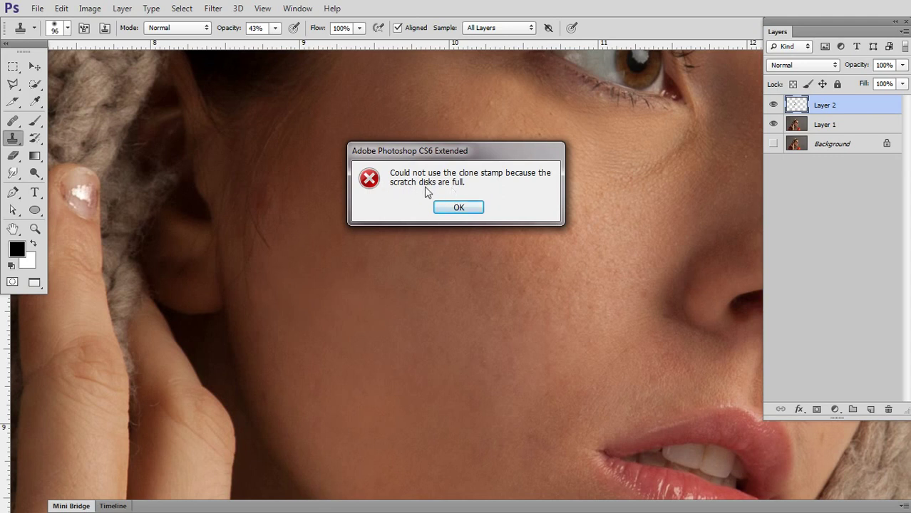
# Check free disk space in the Computer window and dismiss Photoshop's scratch-disk error
pyautogui.press('super')
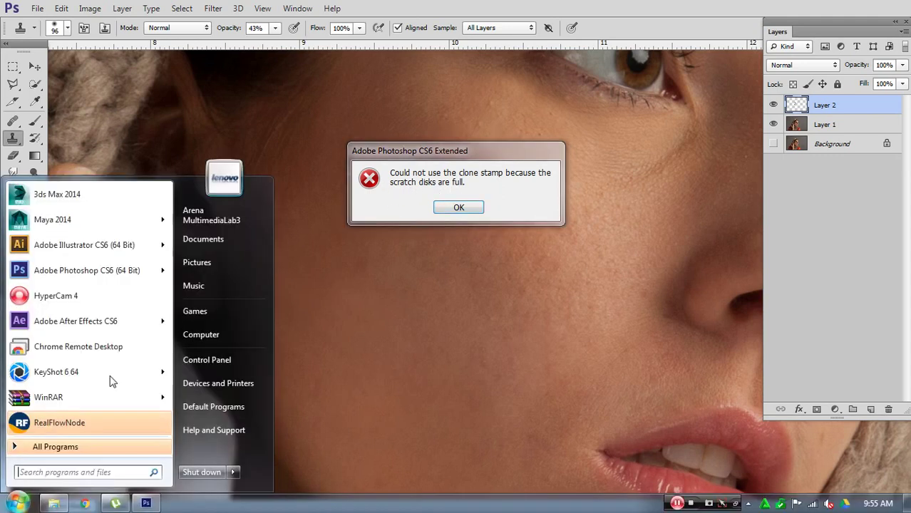
pyautogui.click(210, 335)
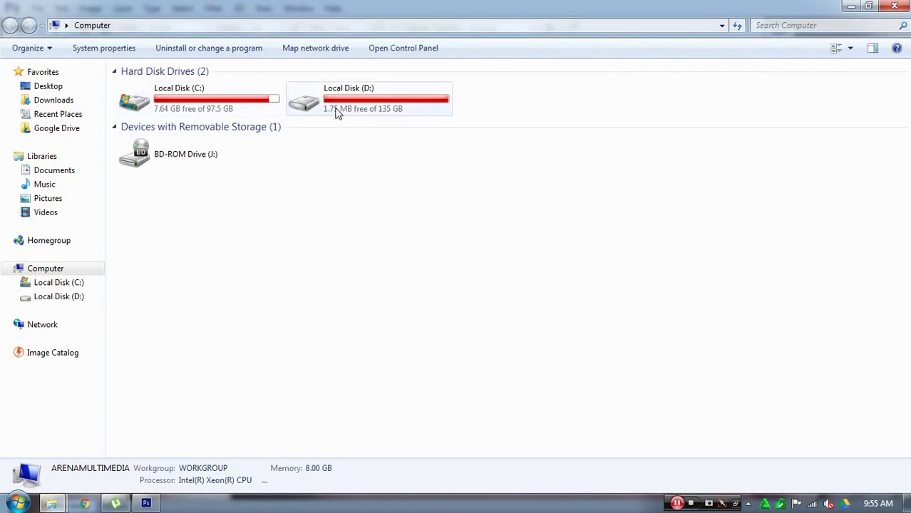
pyautogui.moveTo(335, 120)
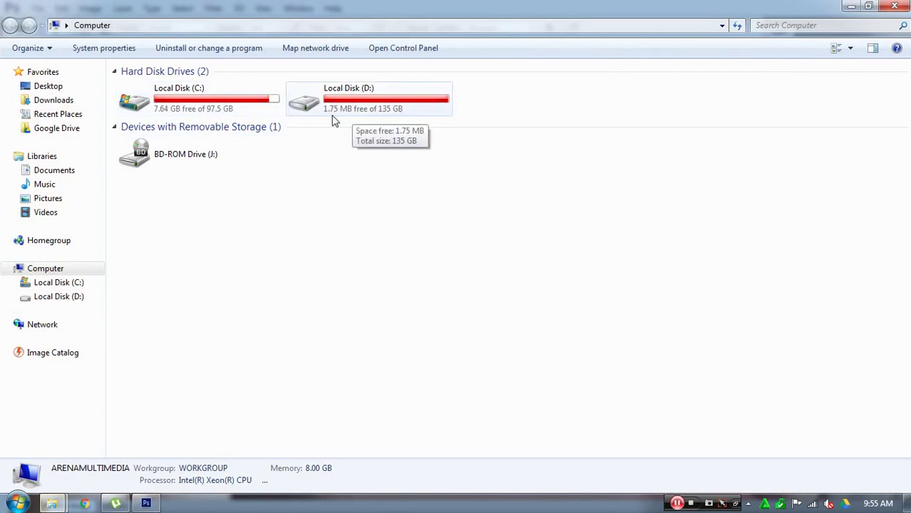
pyautogui.click(146, 503)
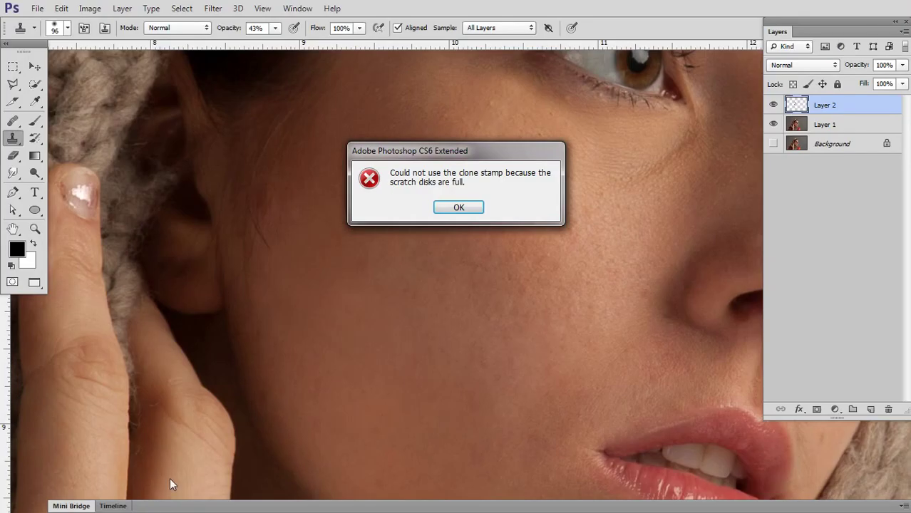
pyautogui.click(458, 207)
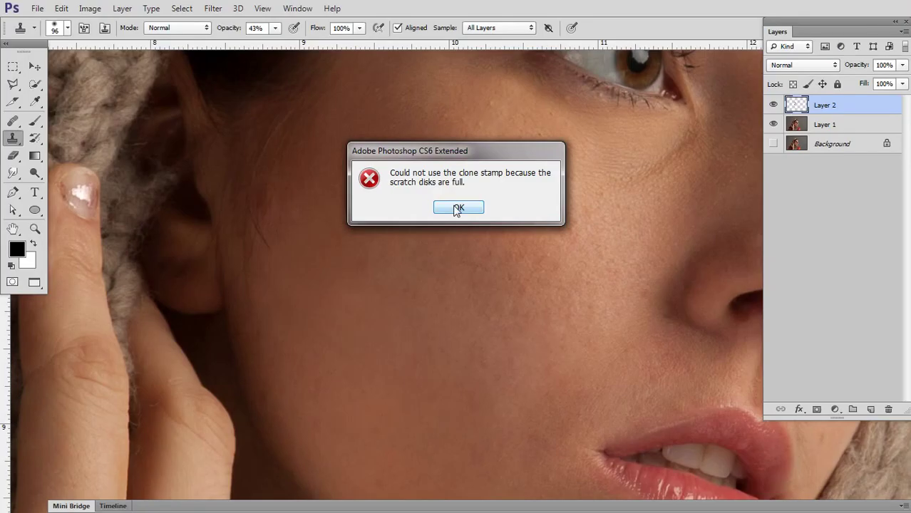
# Enable drive C as an additional scratch disk in the Performance preferences
pyautogui.click(62, 9)
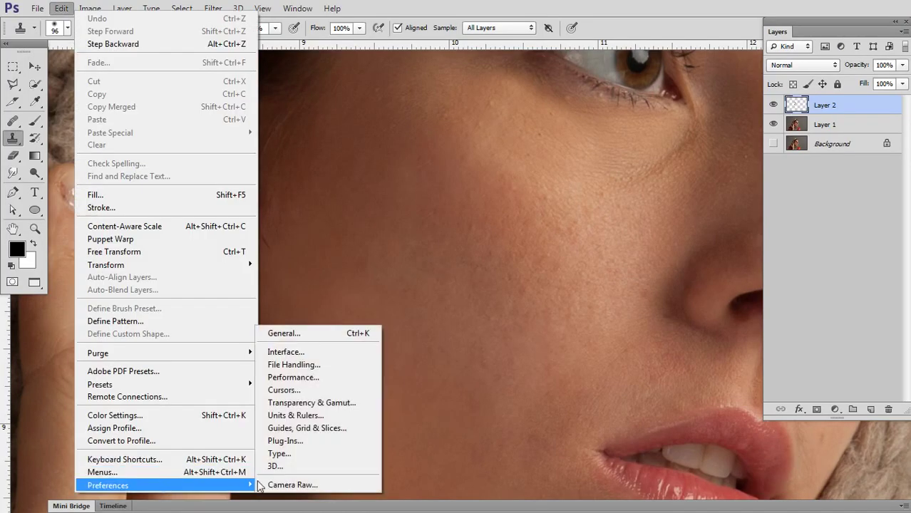
pyautogui.moveTo(107, 485)
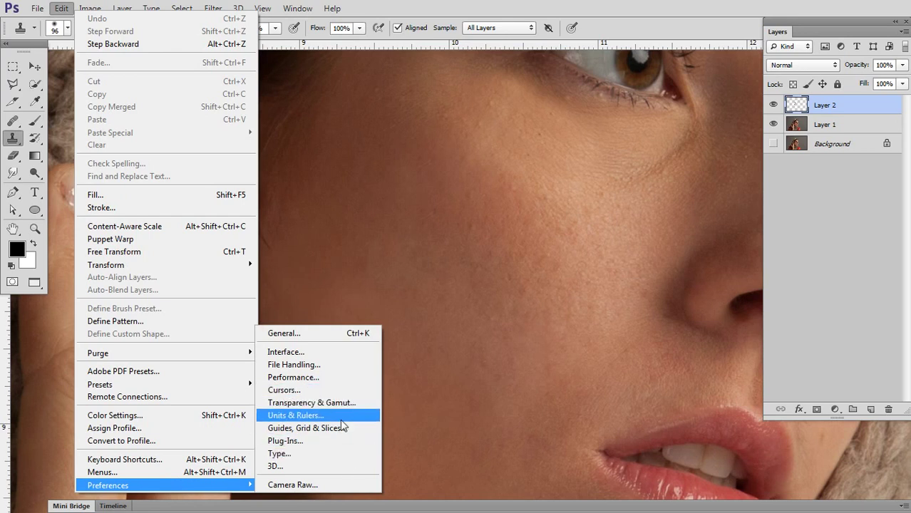
pyautogui.click(284, 334)
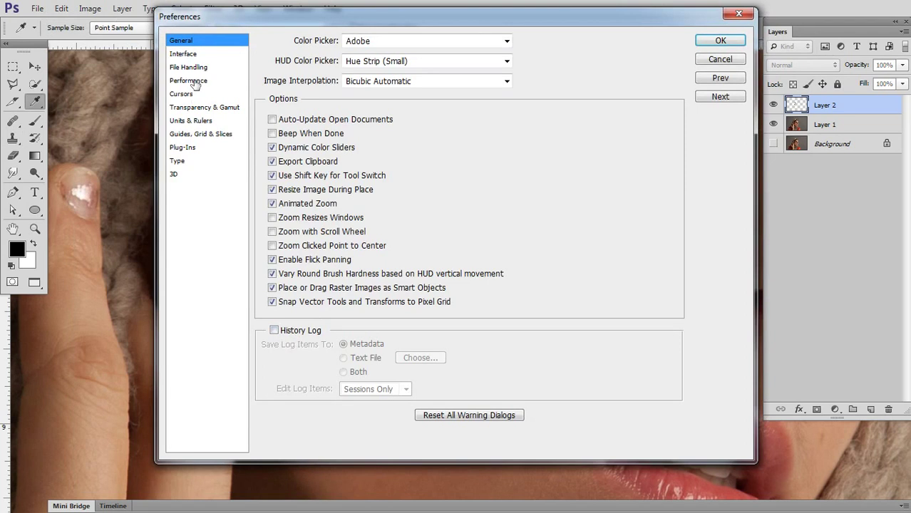
pyautogui.click(190, 55)
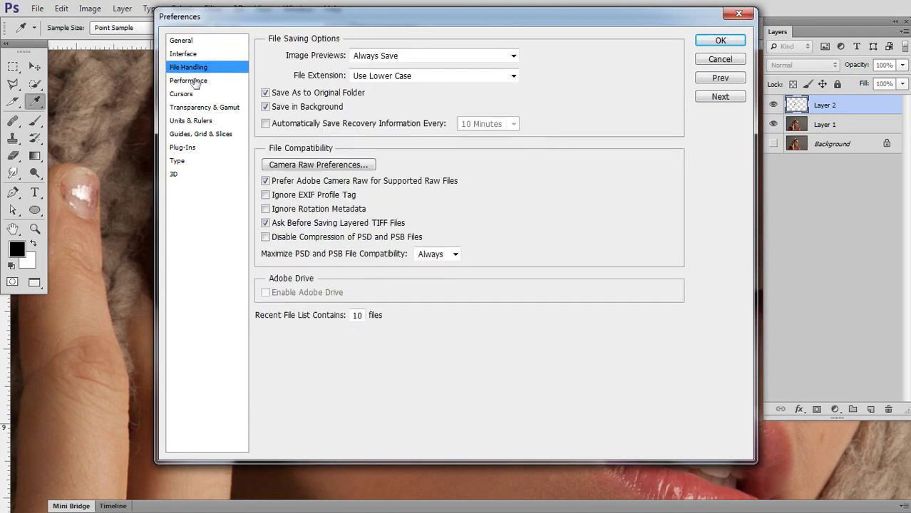
pyautogui.click(196, 81)
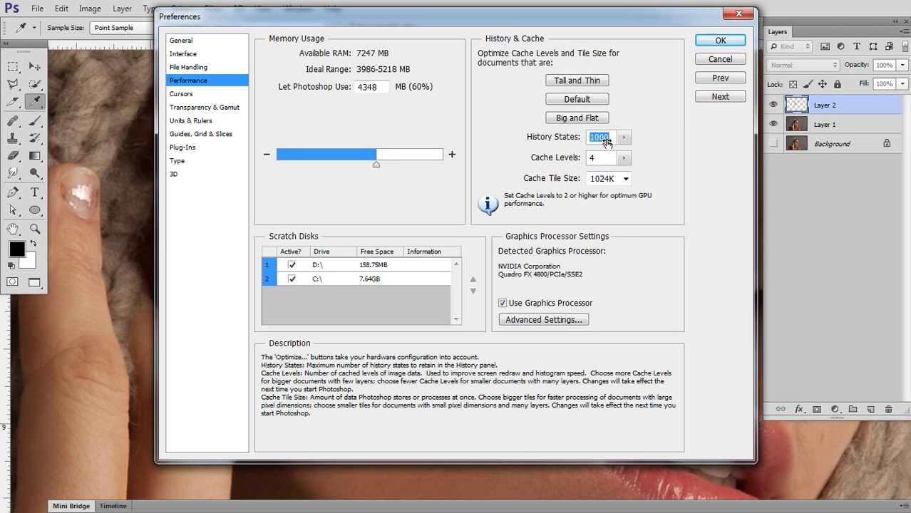
pyautogui.click(720, 40)
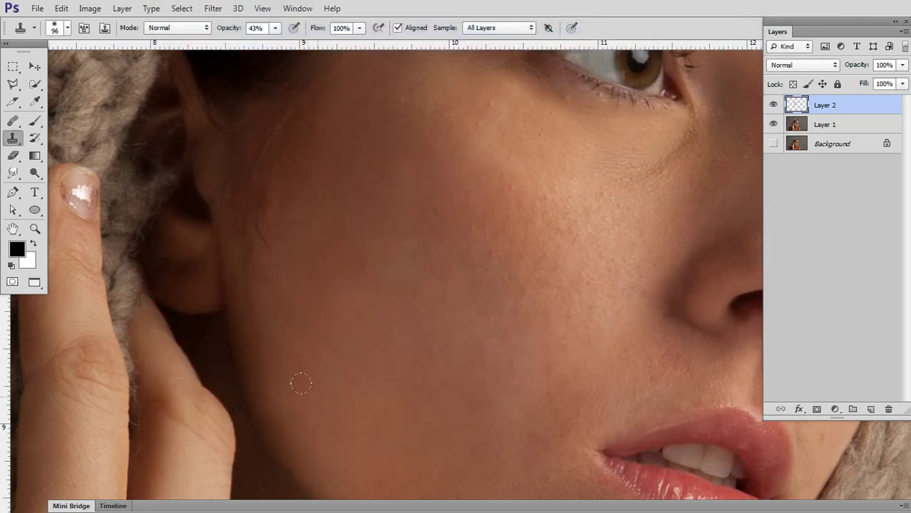
# Clone-stamp clean skin sampled from the face onto the forehead on Layer 2, resizing the brush
pyautogui.moveTo(392, 308)
pyautogui.mouseDown()
pyautogui.moveTo(351, 310)
pyautogui.moveTo(385, 313)
pyautogui.mouseUp()
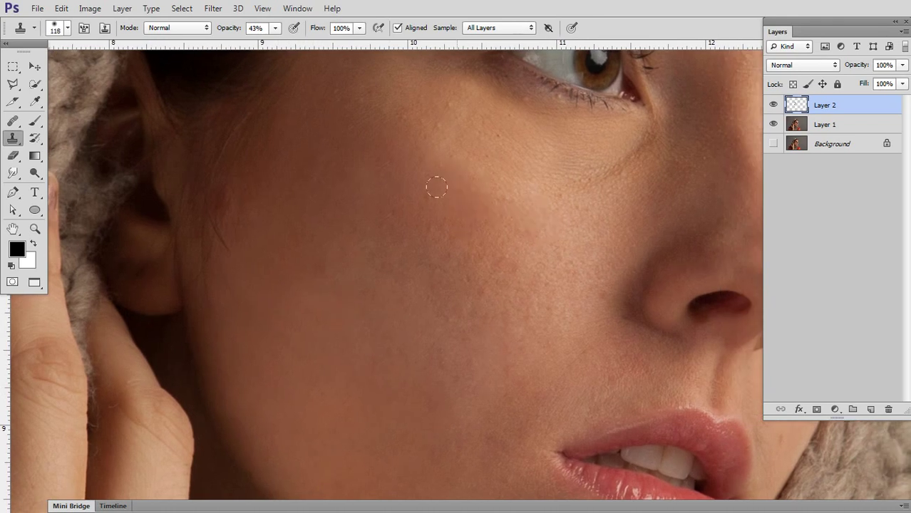
pyautogui.moveTo(350, 272); pyautogui.dragTo(392, 311)
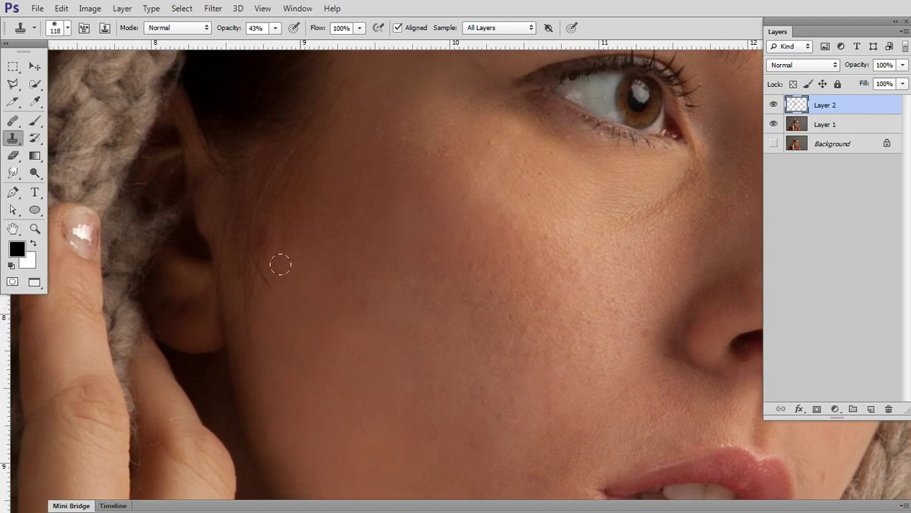
pyautogui.moveTo(407, 326); pyautogui.dragTo(375, 232)
pyautogui.moveTo(518, 421)
pyautogui.mouseDown()
pyautogui.moveTo(482, 360)
pyautogui.moveTo(406, 324)
pyautogui.mouseUp()
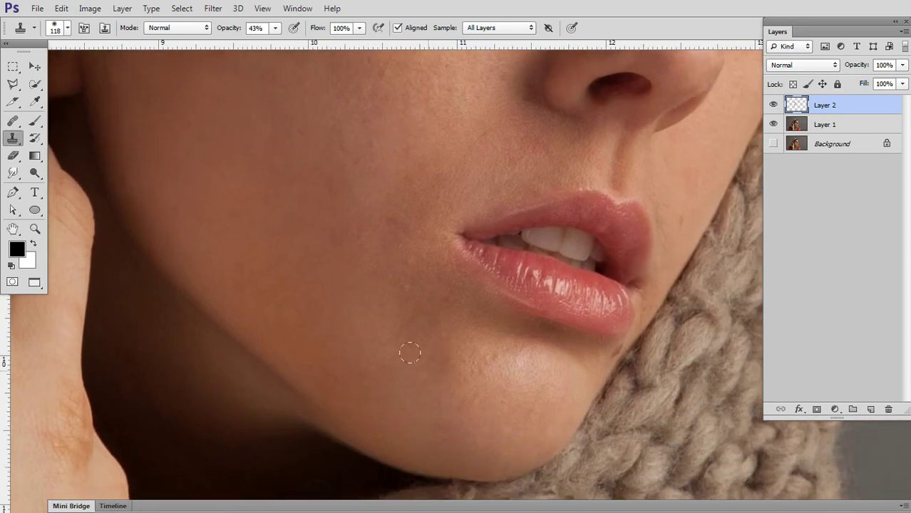
pyautogui.moveTo(467, 431); pyautogui.dragTo(354, 427)
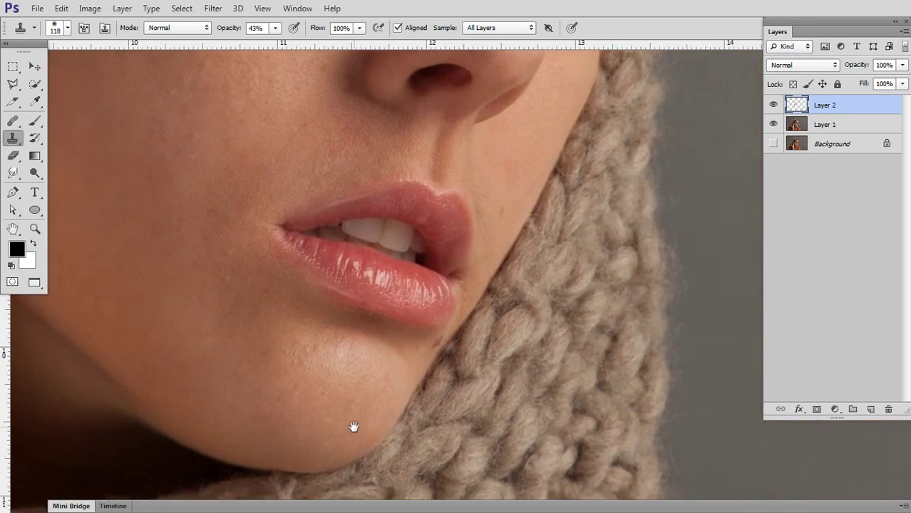
pyautogui.moveTo(341, 387); pyautogui.dragTo(314, 412)
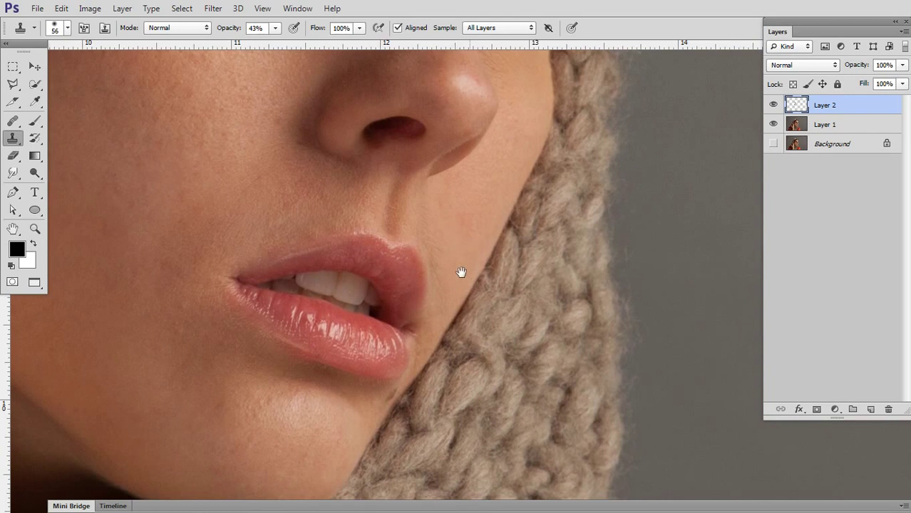
pyautogui.moveTo(462, 270); pyautogui.dragTo(431, 377)
pyautogui.moveTo(424, 315); pyautogui.dragTo(425, 365)
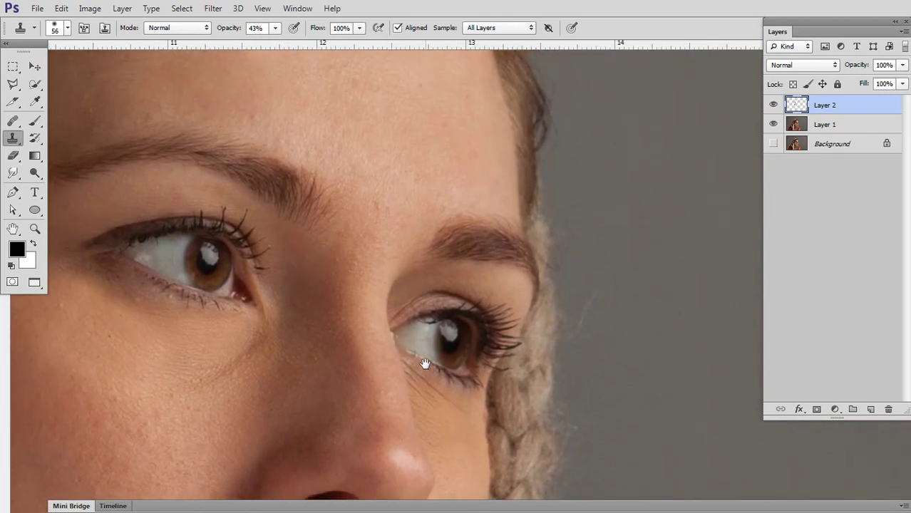
pyautogui.keyDown('alt'); pyautogui.click(385, 228); pyautogui.keyUp('alt')
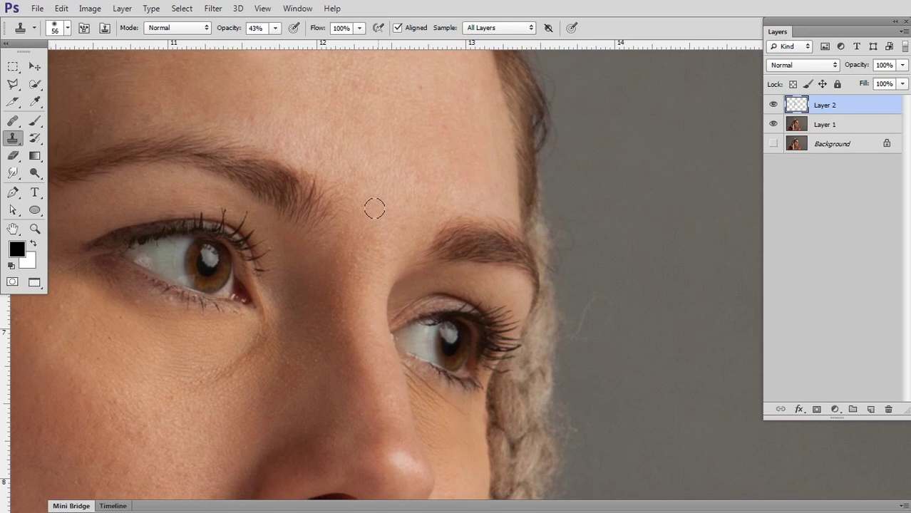
pyautogui.moveTo(376, 347); pyautogui.dragTo(433, 403)
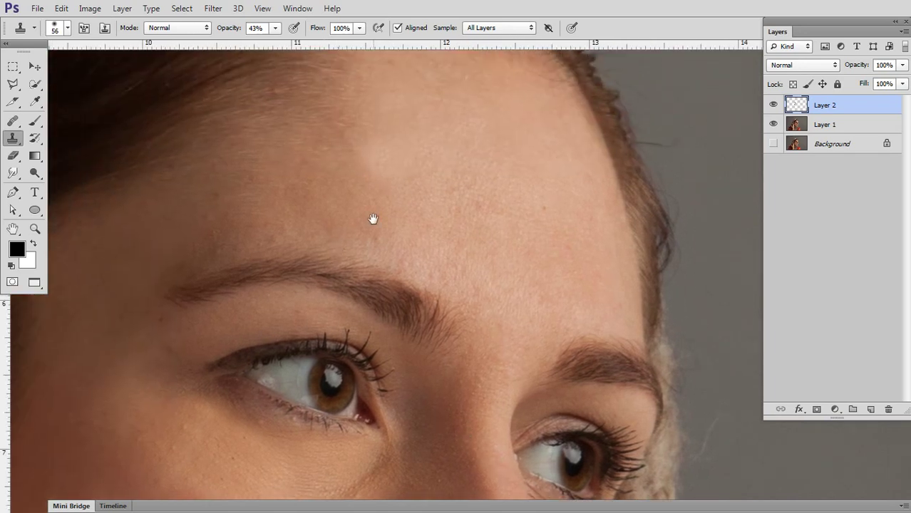
pyautogui.moveTo(373, 219)
pyautogui.mouseDown()
pyautogui.moveTo(366, 275)
pyautogui.moveTo(325, 248)
pyautogui.mouseUp()
pyautogui.keyDown('alt'); pyautogui.rightClick(377, 246); pyautogui.keyUp('alt')
# Toggle Layer 2 off and on to compare the retouched skin with the original
pyautogui.press('z')
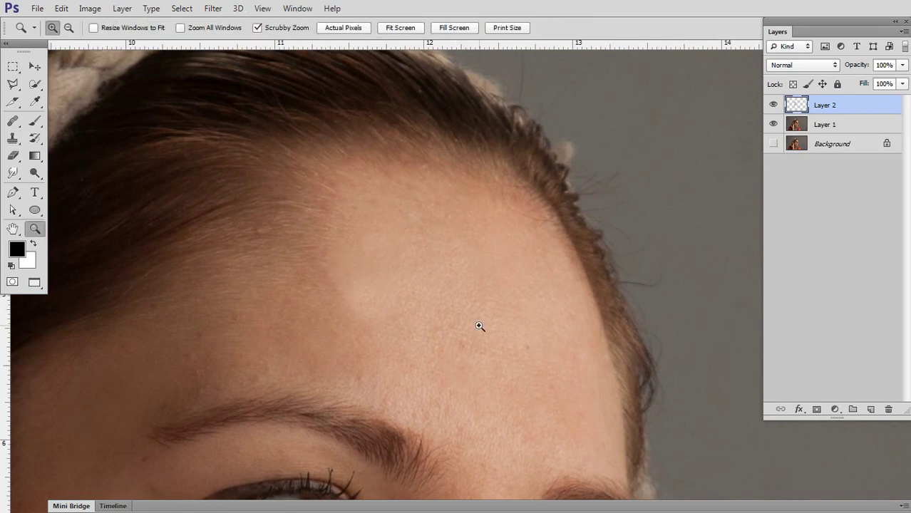
pyautogui.moveTo(480, 326); pyautogui.dragTo(456, 328)
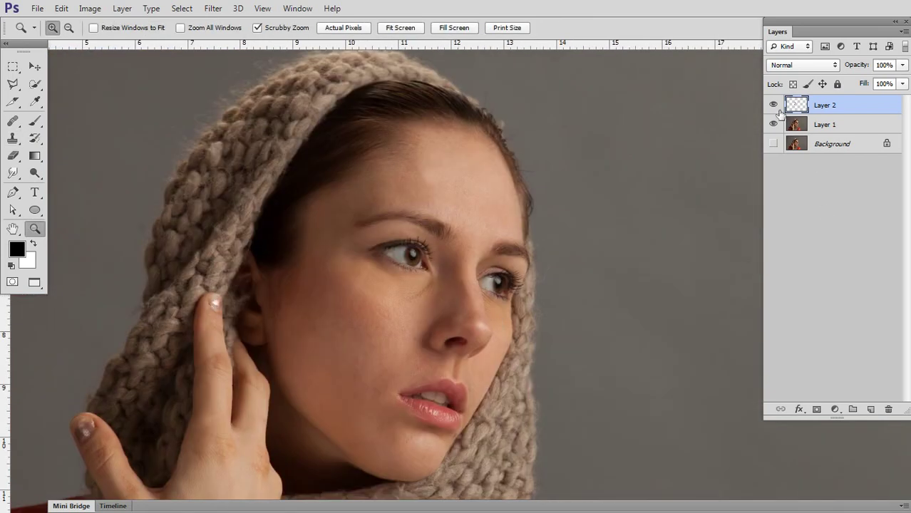
pyautogui.click(772, 106)
pyautogui.click(772, 105)
pyautogui.click(772, 105)
pyautogui.moveTo(605, 281); pyautogui.dragTo(671, 244)
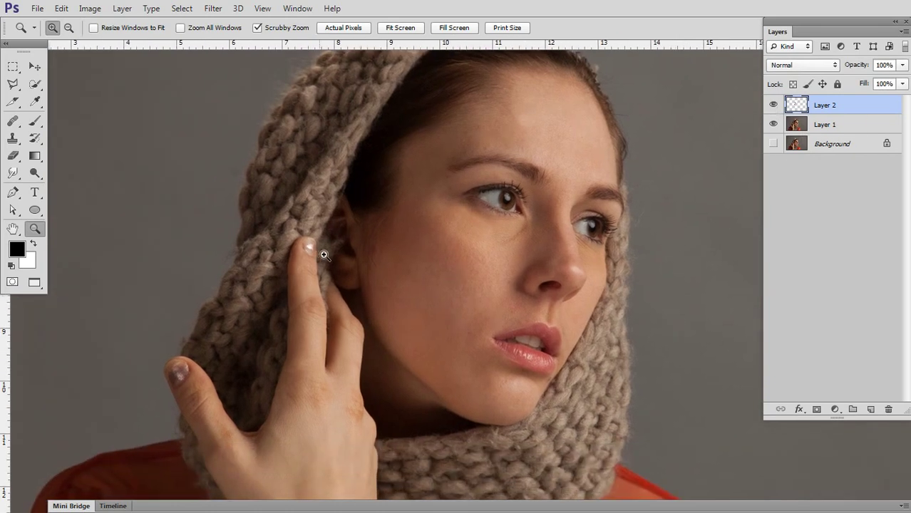
pyautogui.moveTo(319, 250); pyautogui.dragTo(398, 275)
pyautogui.keyDown('alt'); pyautogui.click(397, 274); pyautogui.keyUp('alt')
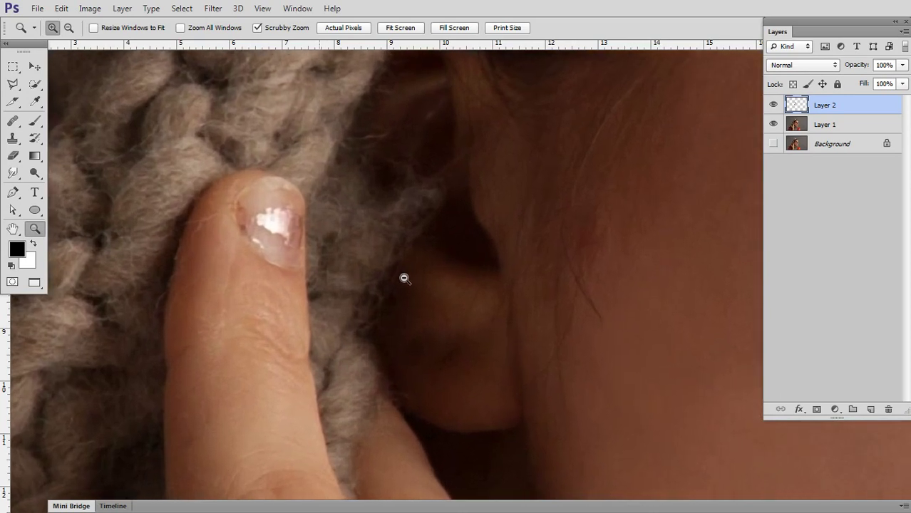
pyautogui.moveTo(503, 281)
pyautogui.mouseDown()
pyautogui.moveTo(416, 305)
pyautogui.moveTo(402, 255)
pyautogui.mouseUp()
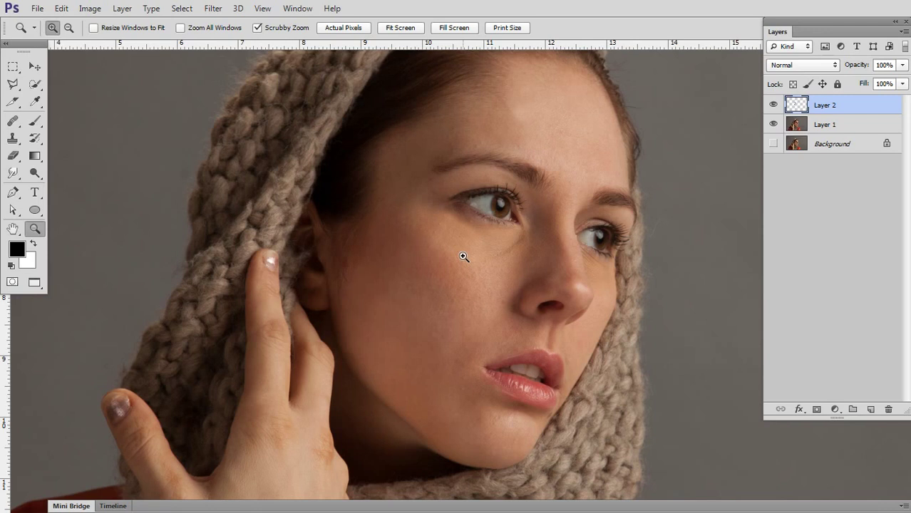
pyautogui.moveTo(491, 294); pyautogui.dragTo(407, 271)
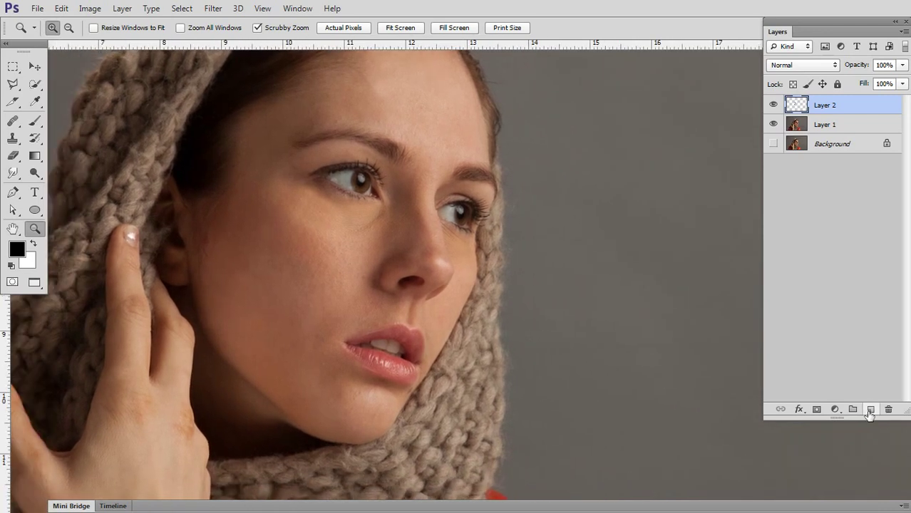
# Add a new top layer, renaming Layer 2 to 'c' and Layer 3 to 'm'
pyautogui.click(870, 409)
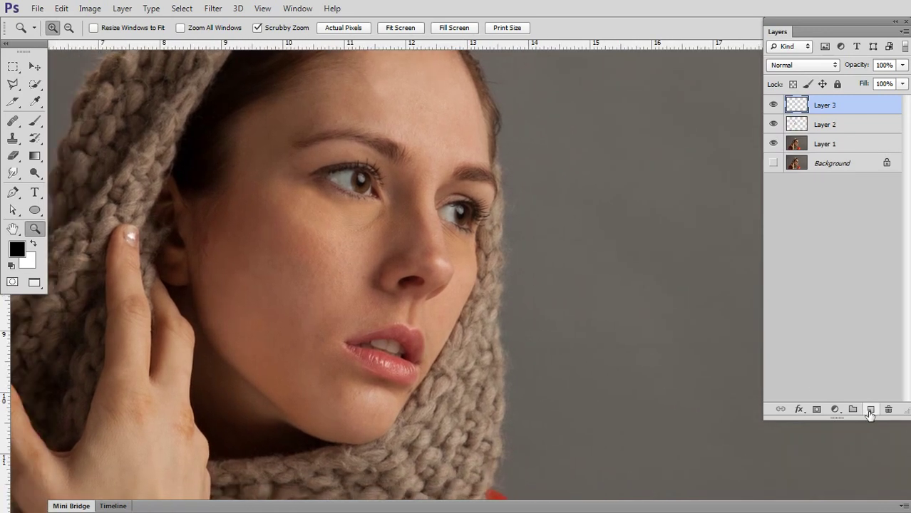
pyautogui.doubleClick(825, 124)
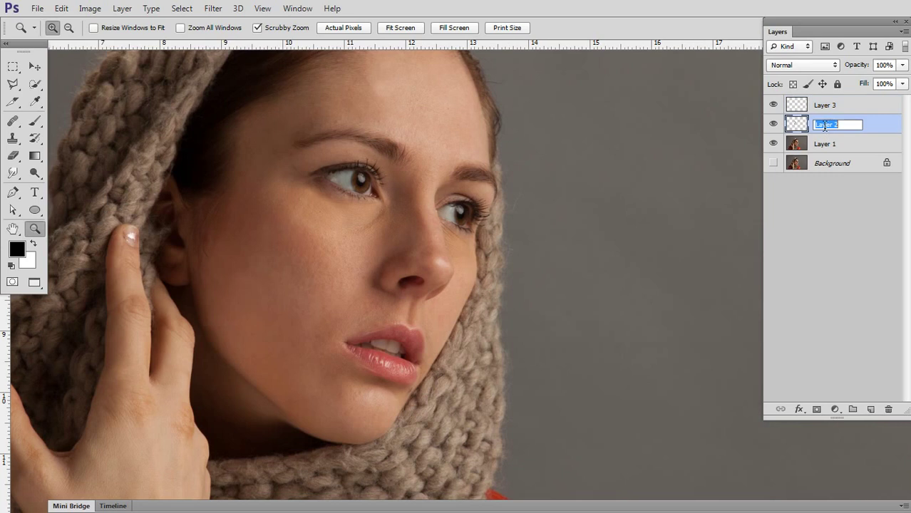
pyautogui.write('c')
pyautogui.press('Return')
pyautogui.doubleClick(825, 105)
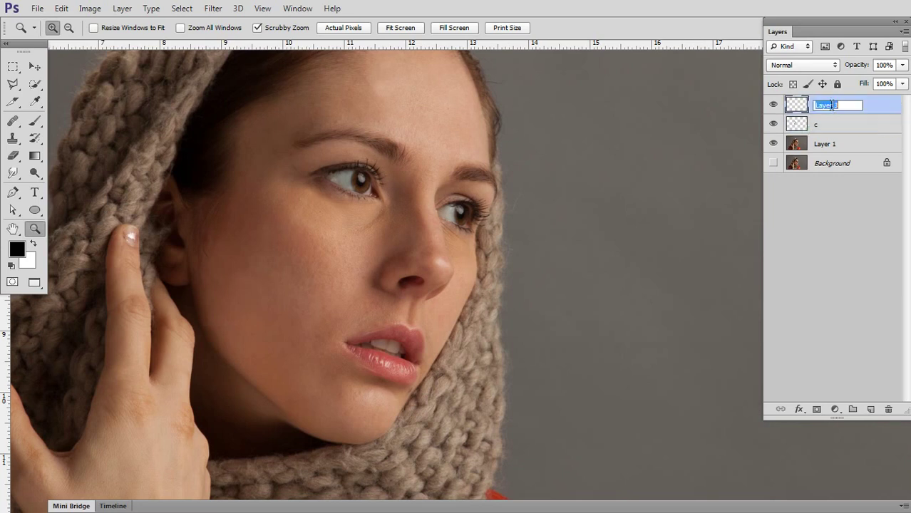
pyautogui.write('m')
pyautogui.press('Return')
pyautogui.press('b')
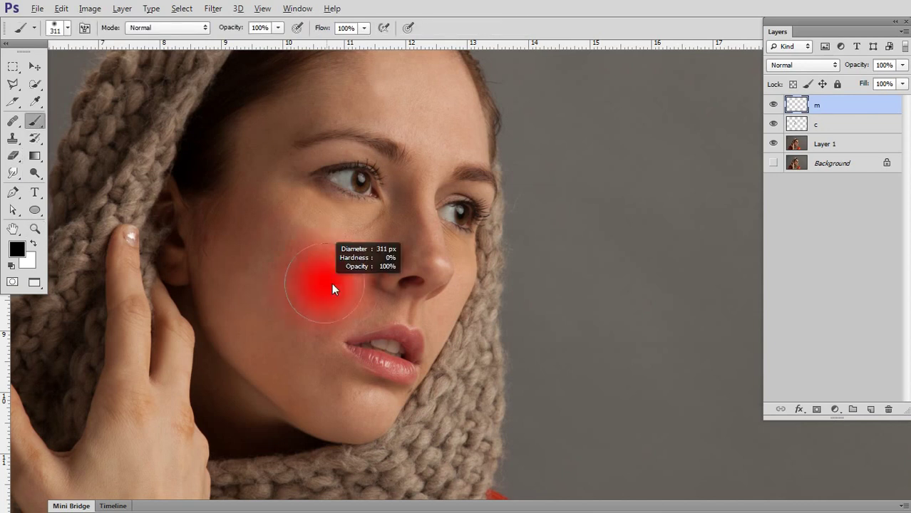
# Paint a soft light-red blush patch over the cheek on layer m
pyautogui.click(17, 249)
pyautogui.moveTo(563, 103)
pyautogui.mouseDown()
pyautogui.moveTo(552, 110)
pyautogui.moveTo(535, 99)
pyautogui.mouseUp()
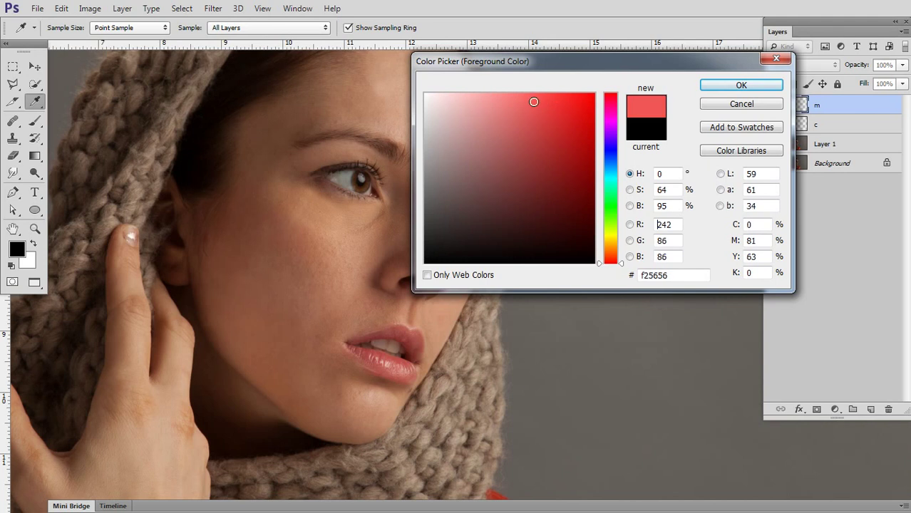
pyautogui.click(741, 87)
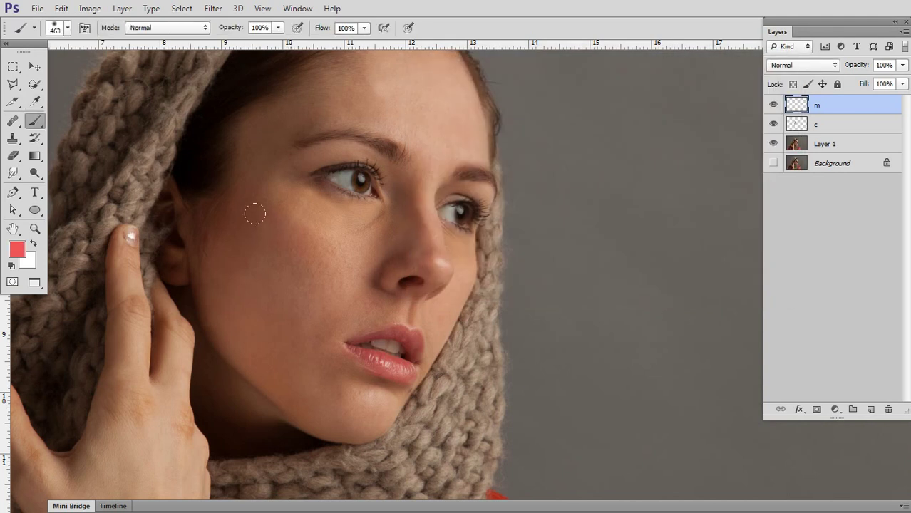
pyautogui.moveTo(255, 214); pyautogui.dragTo(288, 268)
pyautogui.hotkey('ctrl', 'z')
pyautogui.moveTo(223, 185)
pyautogui.mouseDown()
pyautogui.moveTo(305, 242)
pyautogui.moveTo(207, 255)
pyautogui.mouseUp()
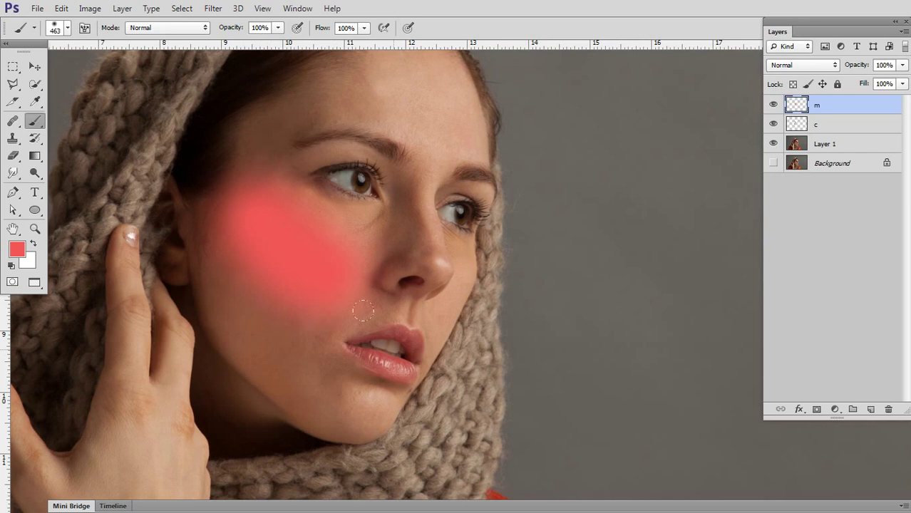
pyautogui.moveTo(413, 322); pyautogui.dragTo(387, 328)
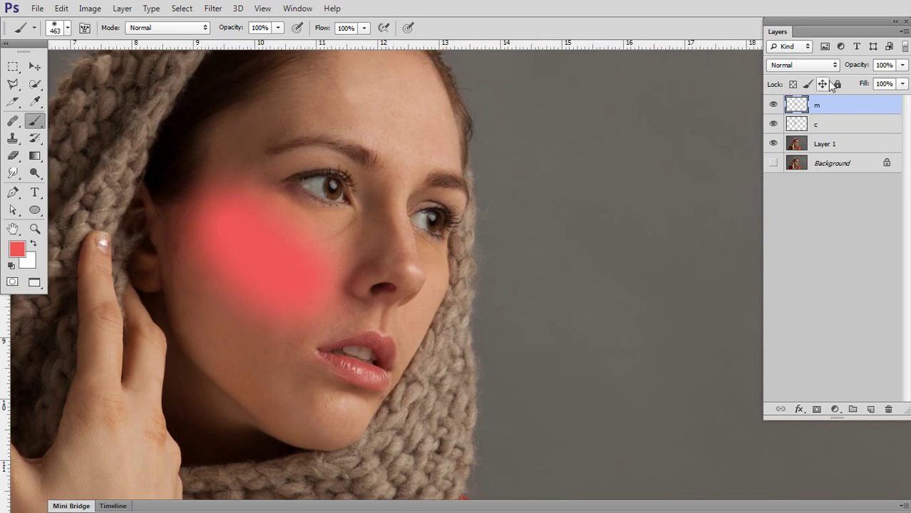
# Set the blush layer's blend mode to Soft Light at 58% opacity
pyautogui.click(833, 65)
pyautogui.press('Down')
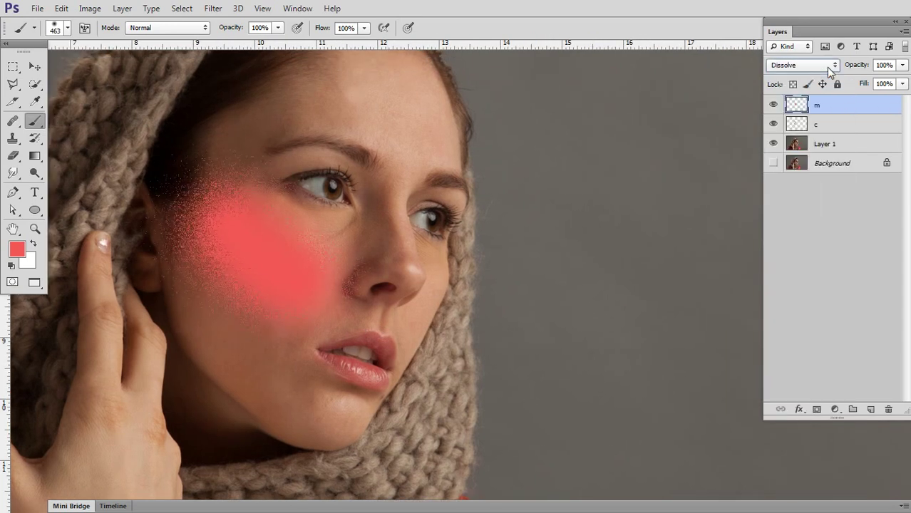
pyautogui.press('Down')
pyautogui.press('Down')
pyautogui.press('Down')
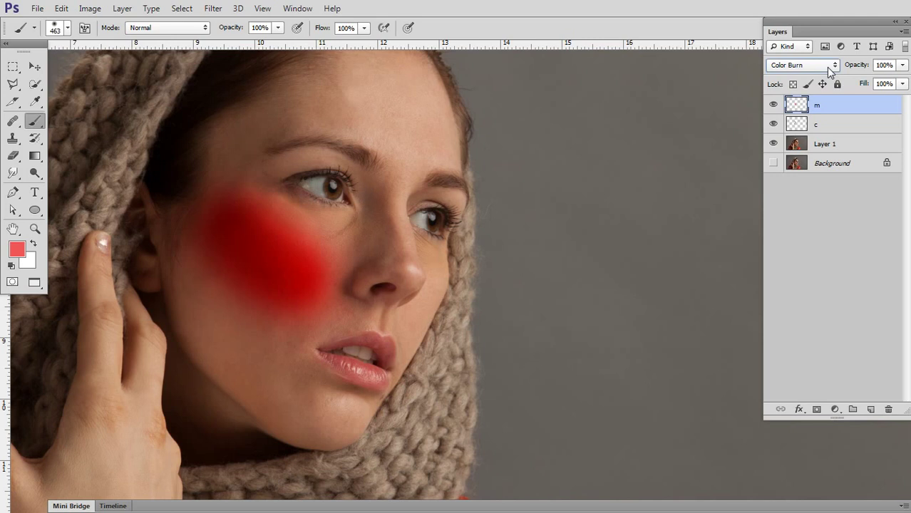
pyautogui.press('Down')
pyautogui.press('Down')
pyautogui.press('Down')
pyautogui.press('Down')
pyautogui.press('Down')
pyautogui.press('Down')
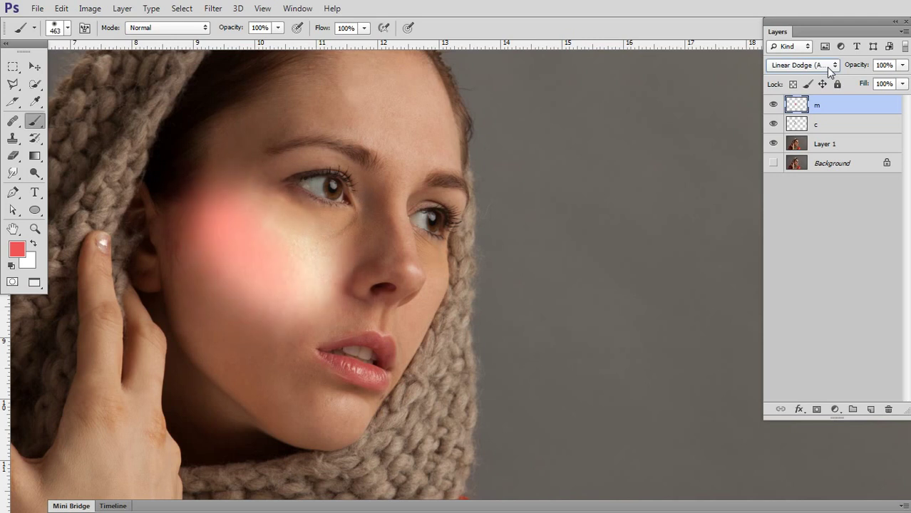
pyautogui.press('Down')
pyautogui.press('Down')
pyautogui.press('Down')
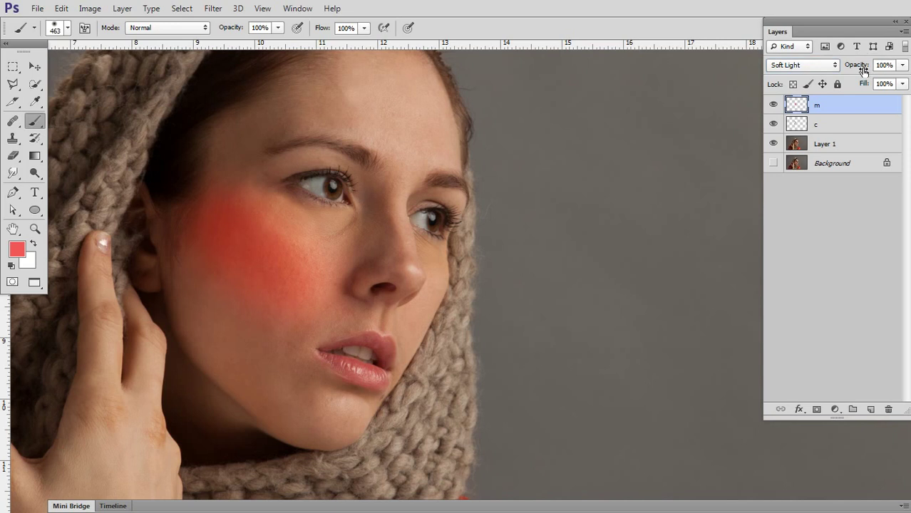
pyautogui.moveTo(863, 70); pyautogui.dragTo(835, 74)
# Soften the blush edges with the Eraser at about half strength
pyautogui.press('e')
pyautogui.moveTo(478, 177); pyautogui.dragTo(456, 177)
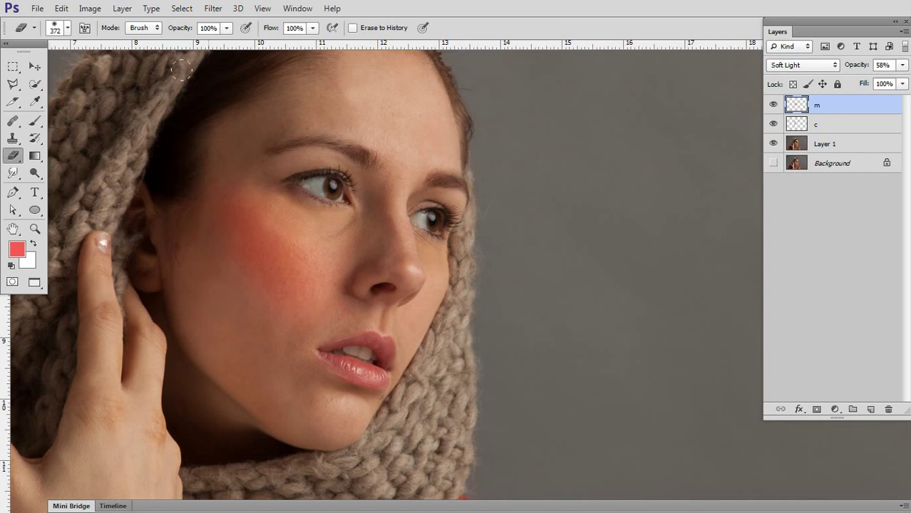
pyautogui.moveTo(180, 28); pyautogui.dragTo(156, 33)
pyautogui.moveTo(307, 169); pyautogui.dragTo(324, 169)
pyautogui.hscroll(-1, 517, 238)
# Reposition the portrait and zoom in on the fingertip
pyautogui.press('v')
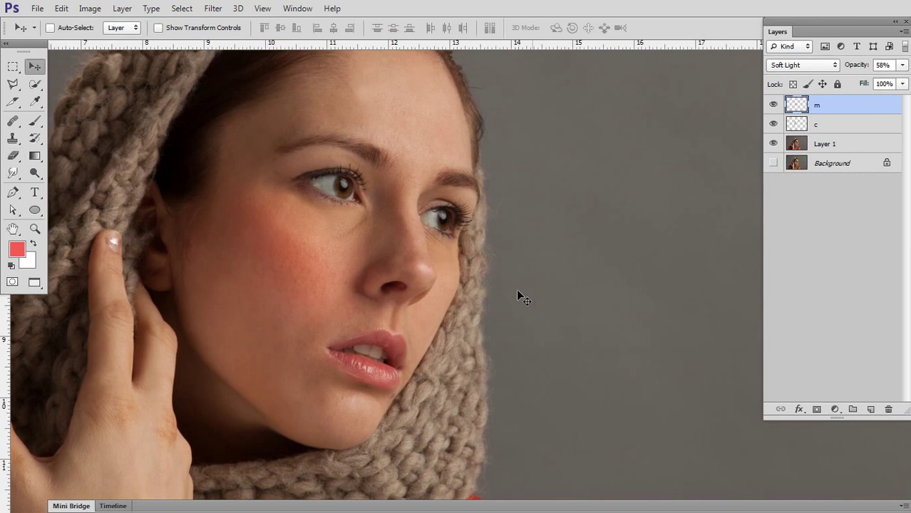
pyautogui.moveTo(342, 282); pyautogui.dragTo(497, 280)
pyautogui.moveTo(420, 305); pyautogui.dragTo(425, 314)
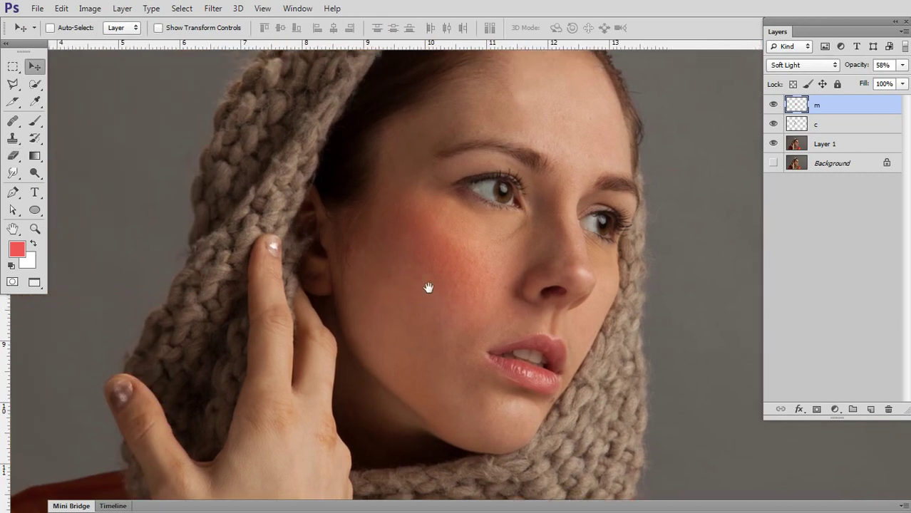
pyautogui.moveTo(500, 236)
pyautogui.mouseDown()
pyautogui.moveTo(444, 305)
pyautogui.moveTo(480, 252)
pyautogui.mouseUp()
pyautogui.press('z')
pyautogui.moveTo(284, 229); pyautogui.dragTo(332, 248)
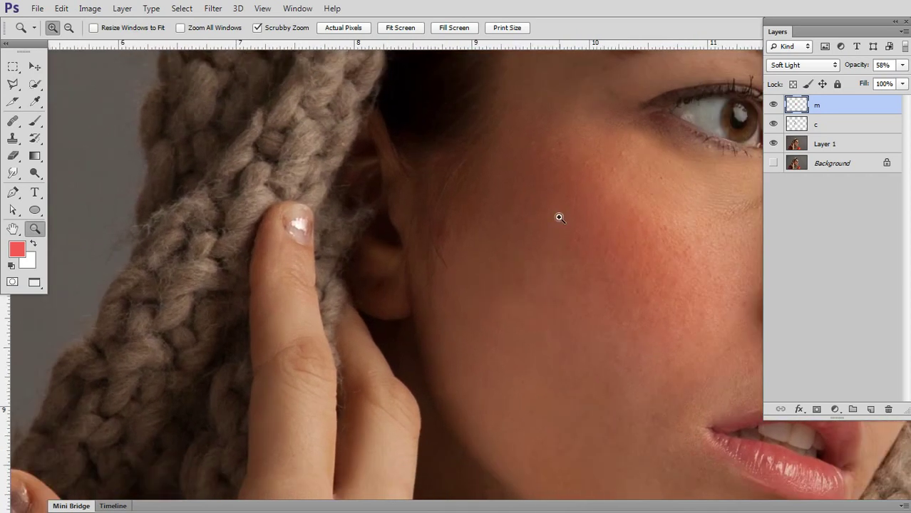
pyautogui.moveTo(285, 236); pyautogui.dragTo(318, 255)
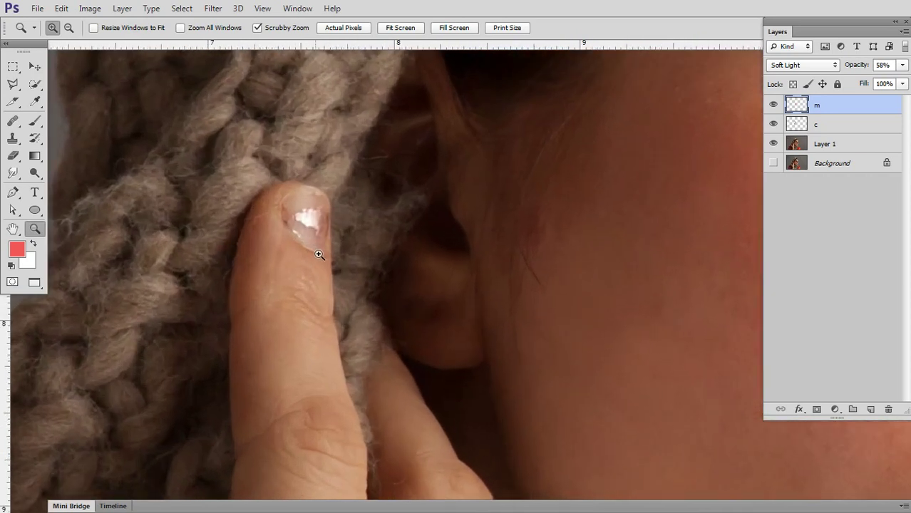
# Add a new layer above m, name it 'n', and zoom closer on the fingernail
pyautogui.click(870, 409)
pyautogui.doubleClick(824, 105)
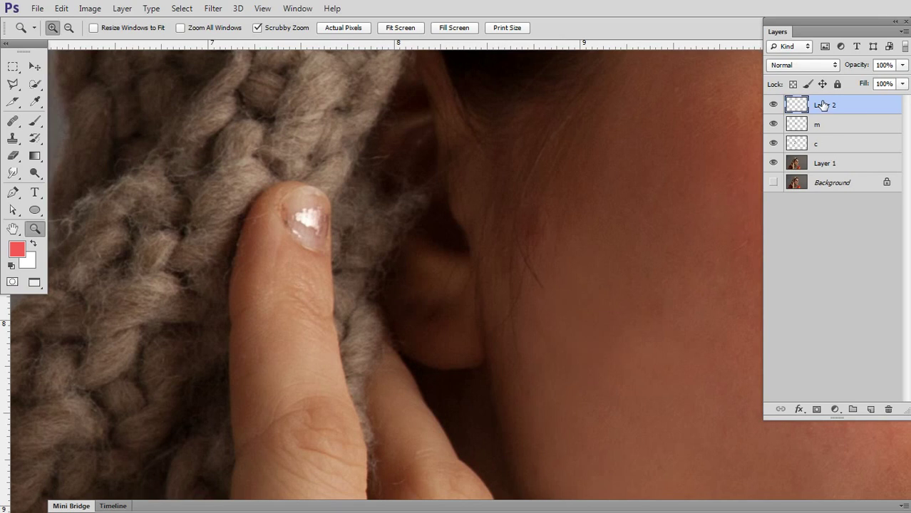
pyautogui.write('n')
pyautogui.click(781, 260)
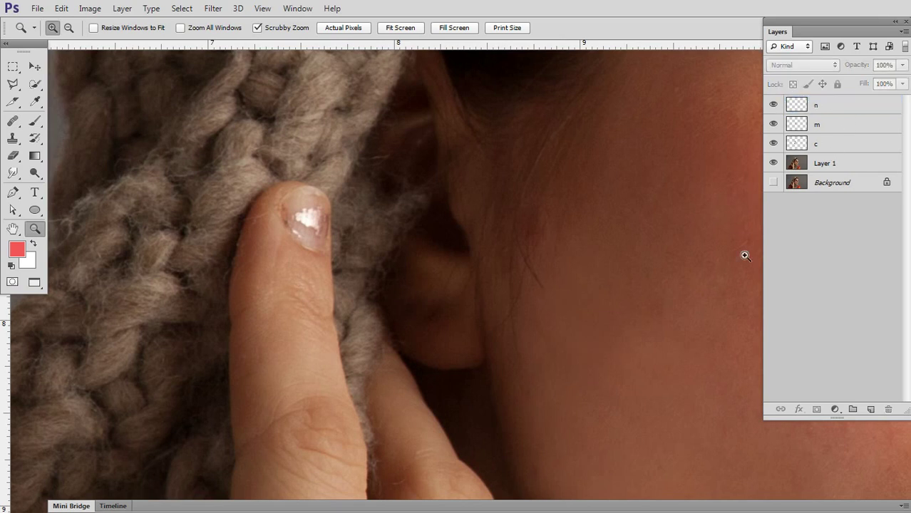
pyautogui.moveTo(320, 218); pyautogui.dragTo(332, 236)
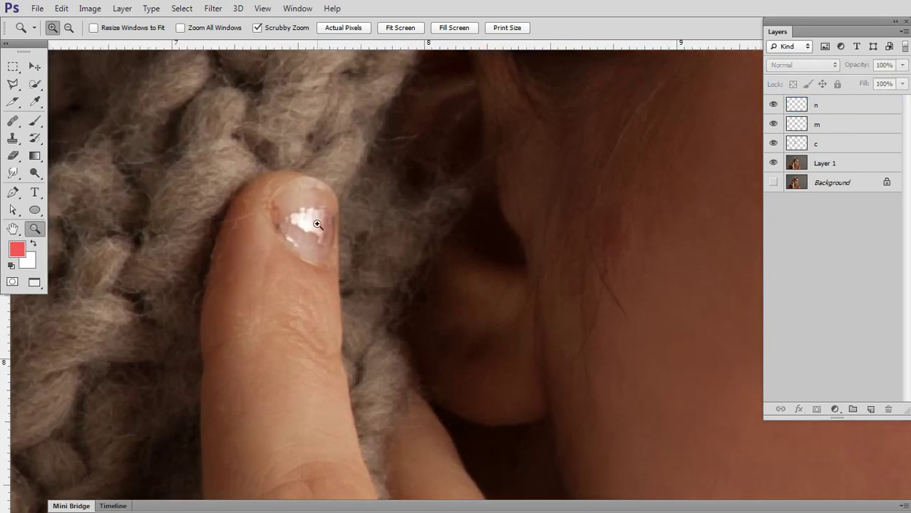
# On layer n, paint a pale pink highlight line down the nail with a ~40 px brush
pyautogui.click(35, 121)
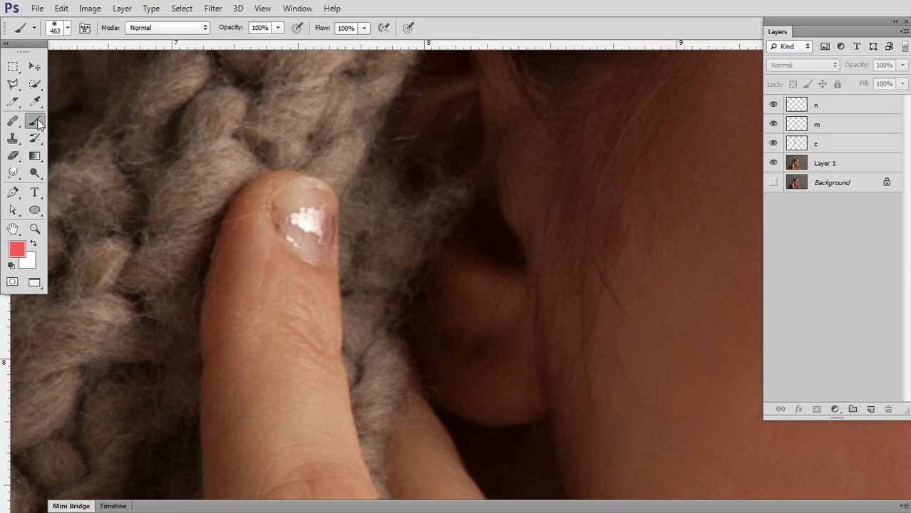
pyautogui.click(841, 110)
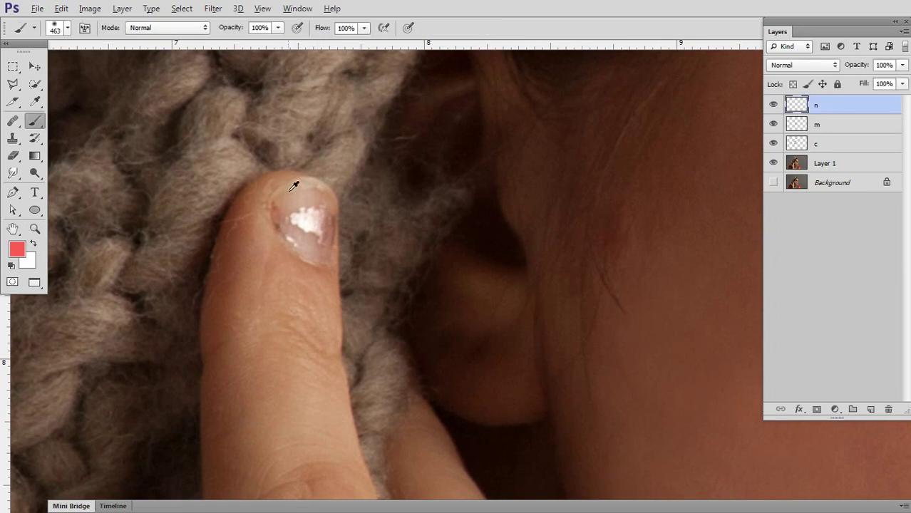
pyautogui.moveTo(297, 187); pyautogui.dragTo(163, 196)
pyautogui.moveTo(267, 201); pyautogui.dragTo(230, 206)
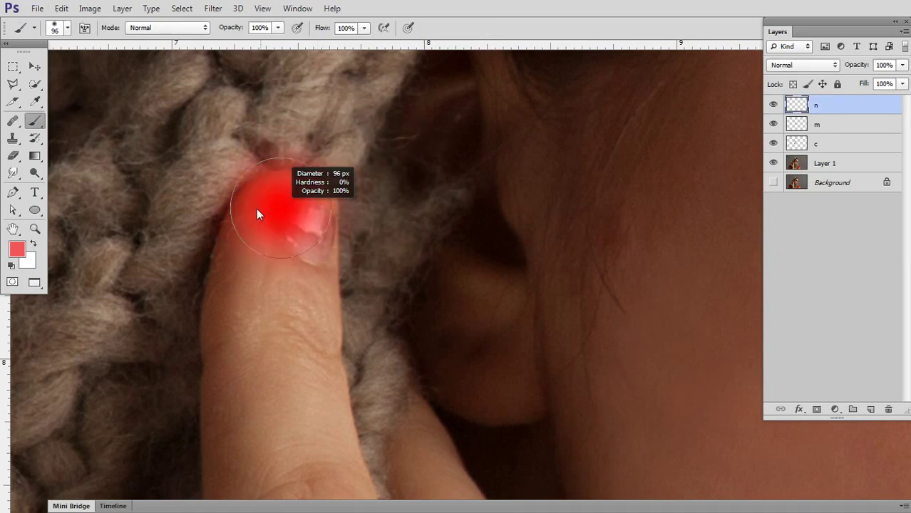
pyautogui.keyDown('alt'); pyautogui.click(315, 219); pyautogui.keyUp('alt')
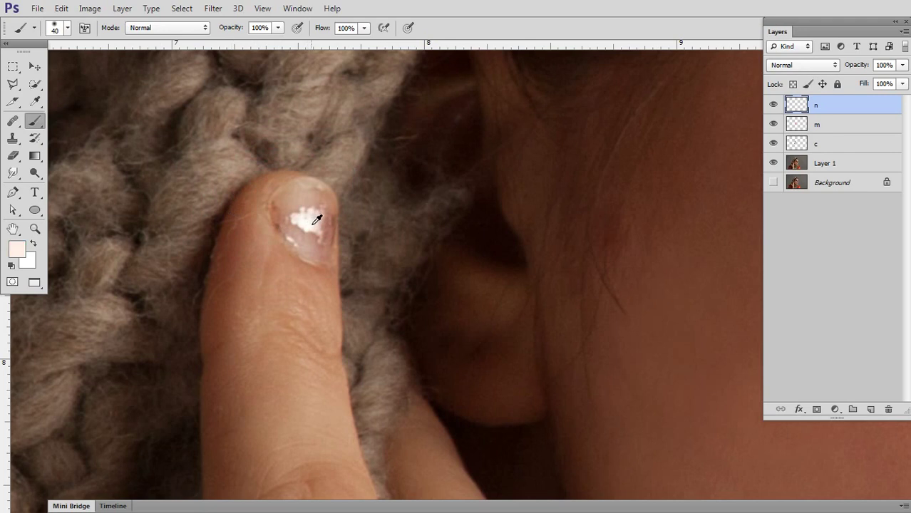
pyautogui.moveTo(294, 267); pyautogui.dragTo(295, 264)
pyautogui.keyDown('shift'); pyautogui.click(303, 158); pyautogui.keyUp('shift')
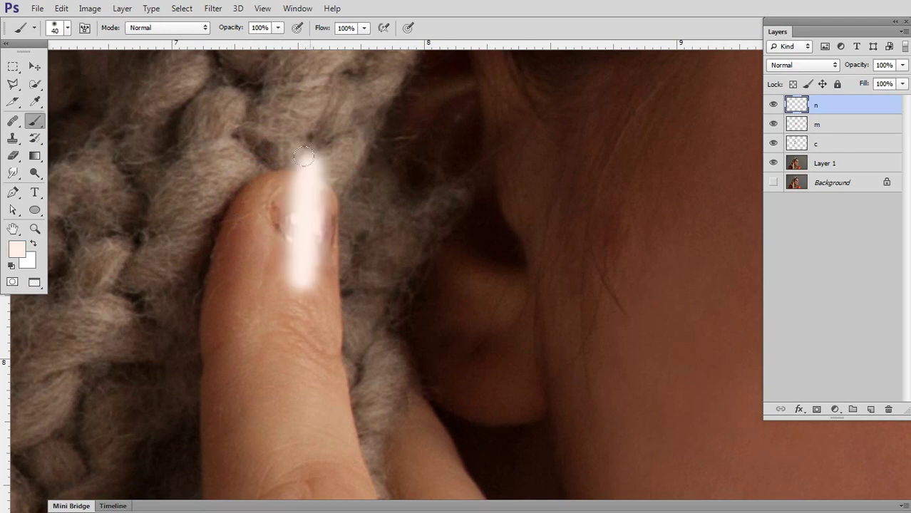
# Paint sampled salmon pink along the nail's sides and widen the lighter pink highlight stripe
pyautogui.keyDown('alt'); pyautogui.click(332, 220); pyautogui.keyUp('alt')
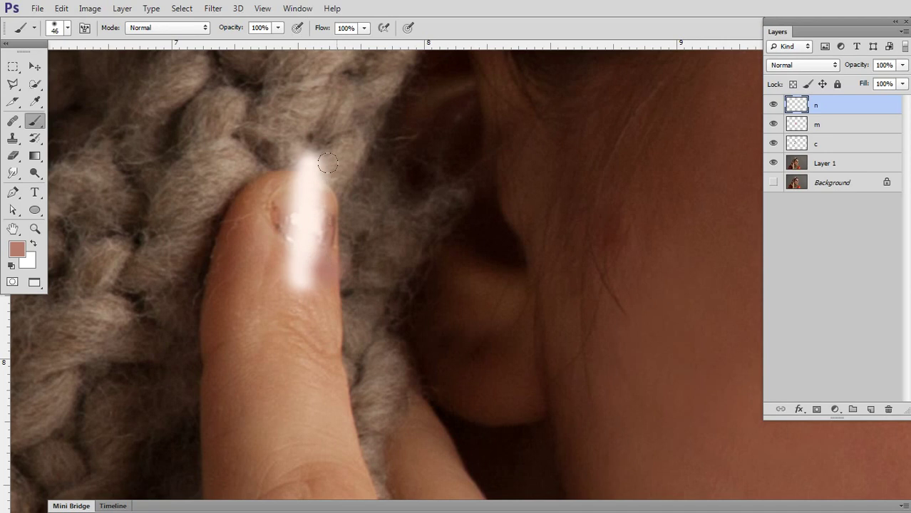
pyautogui.moveTo(336, 264); pyautogui.dragTo(336, 172)
pyautogui.click(283, 258)
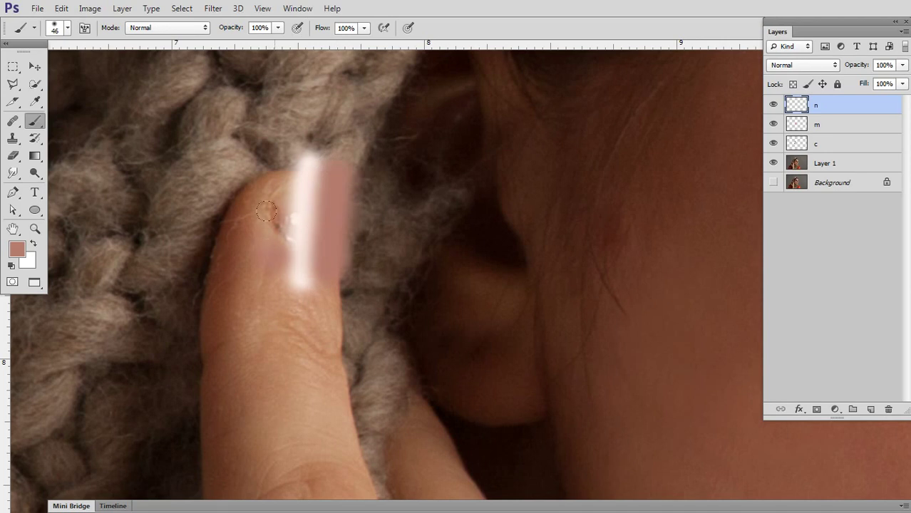
pyautogui.keyDown('shift'); pyautogui.click(268, 174); pyautogui.keyUp('shift')
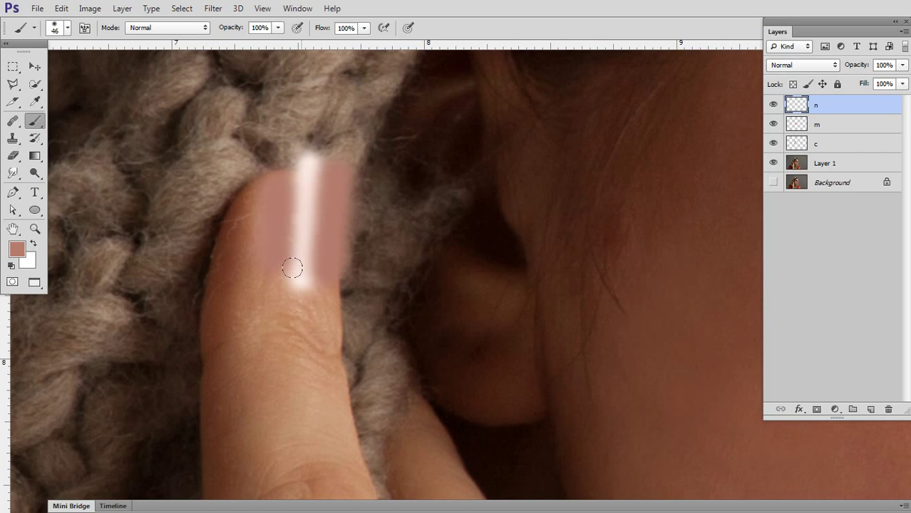
pyautogui.hotkey('ctrl', 'z')
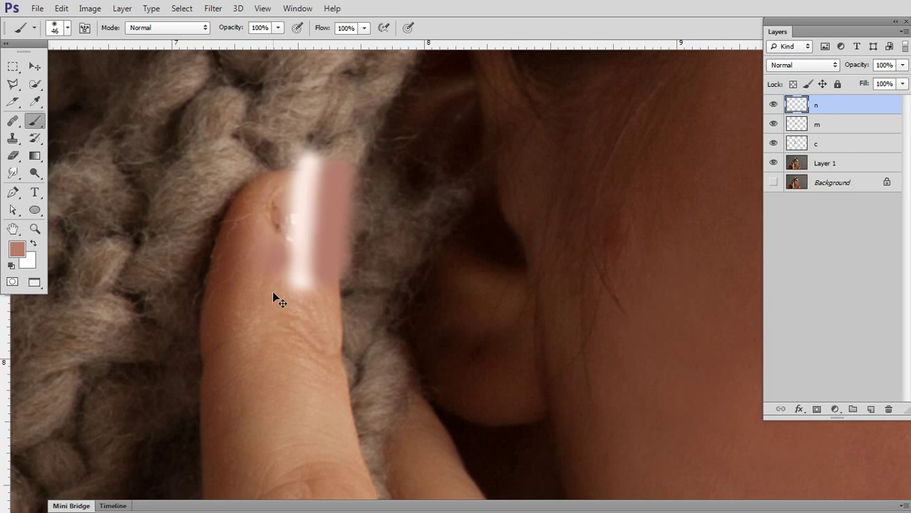
pyautogui.keyDown('alt'); pyautogui.rightClick(272, 290); pyautogui.keyUp('alt')
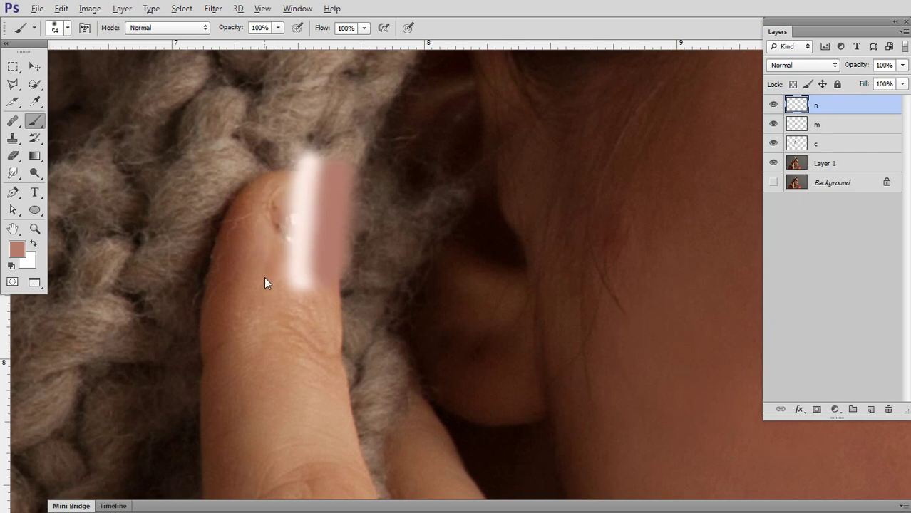
pyautogui.moveTo(265, 239); pyautogui.dragTo(271, 282)
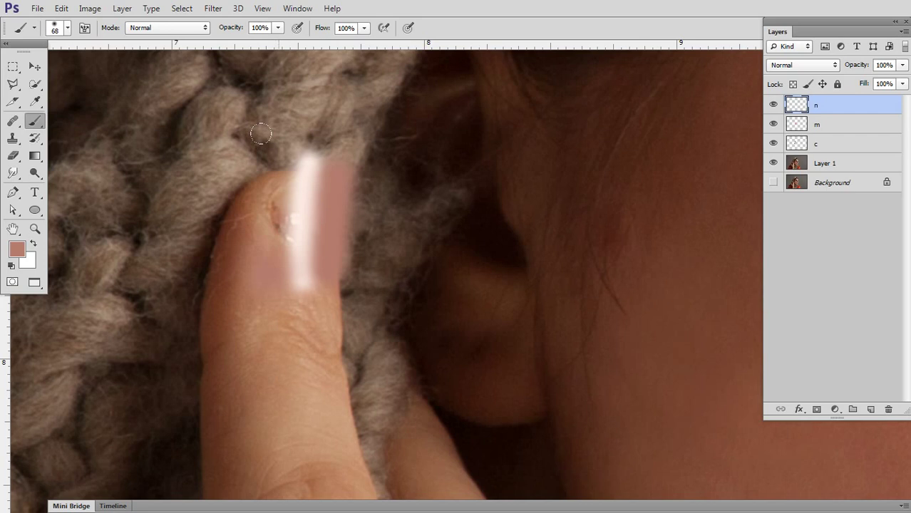
pyautogui.hotkey('ctrl', 'z')
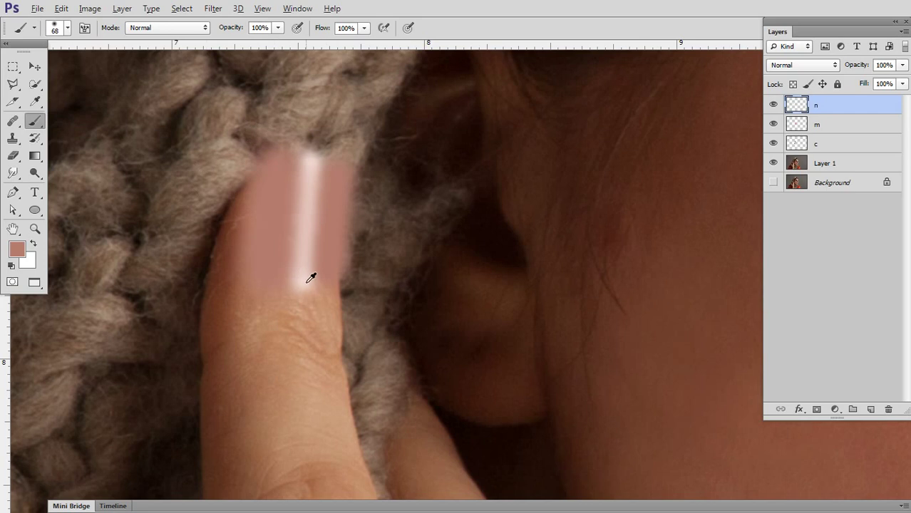
pyautogui.keyDown('alt'); pyautogui.click(310, 278); pyautogui.keyUp('alt')
pyautogui.keyDown('alt'); pyautogui.rightClick(313, 280); pyautogui.keyUp('alt')
pyautogui.moveTo(300, 278); pyautogui.dragTo(301, 150)
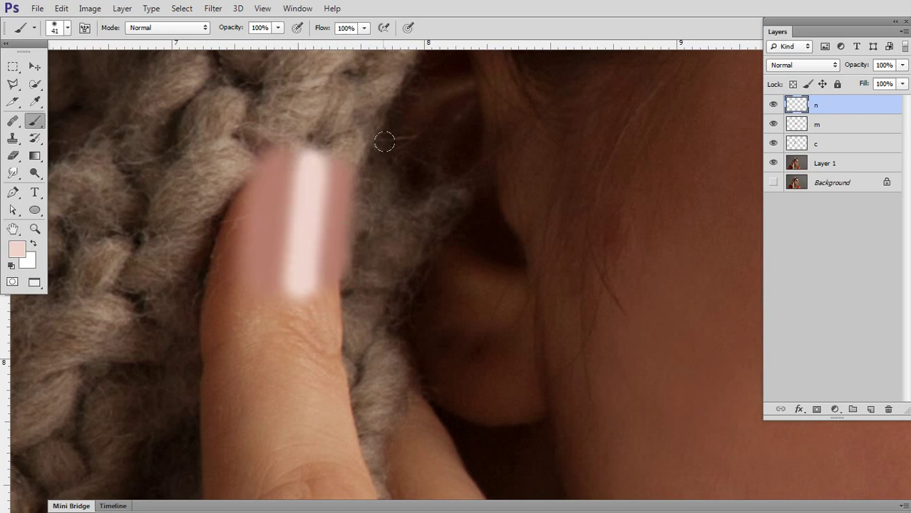
# Hide layer n and zoom in on the original fingernail
pyautogui.press('v')
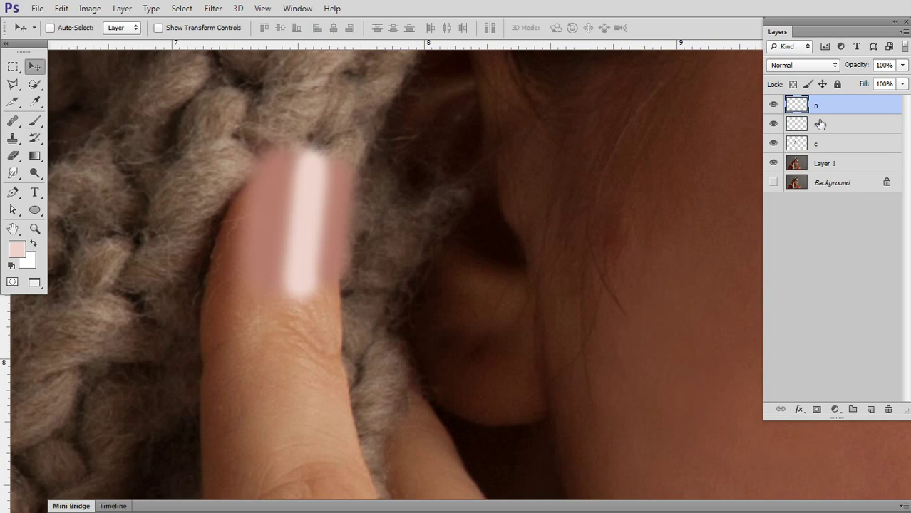
pyautogui.click(773, 105)
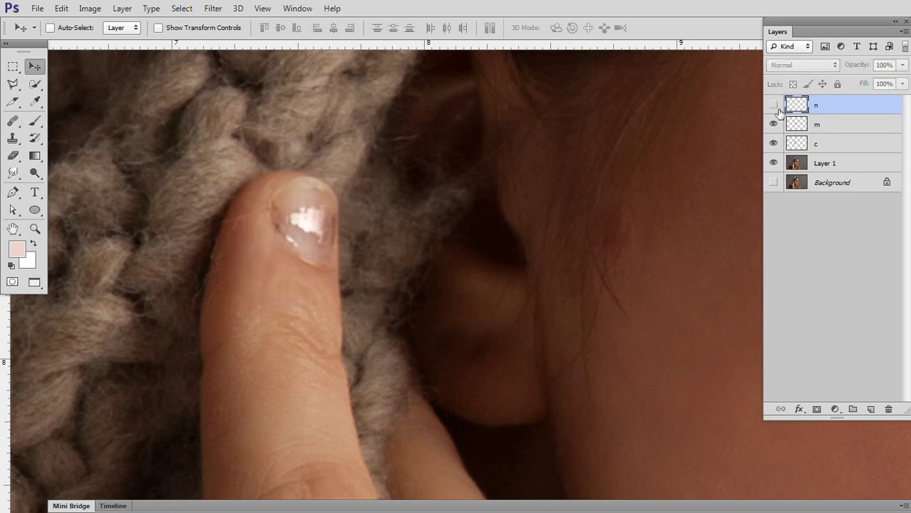
pyautogui.press('z')
pyautogui.click(325, 211)
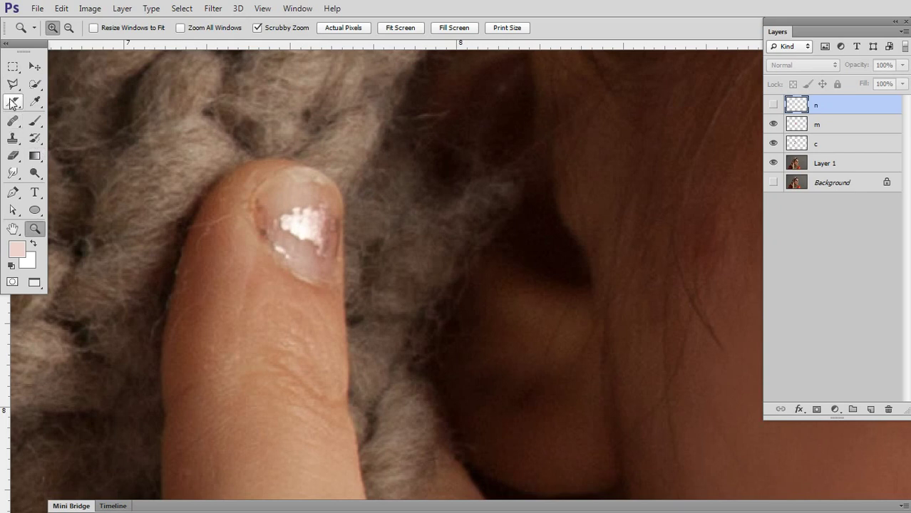
# Trace the nail outline with the Pen tool, convert it to a selection, and show layer n
pyautogui.moveTo(13, 192); pyautogui.dragTo(67, 194)
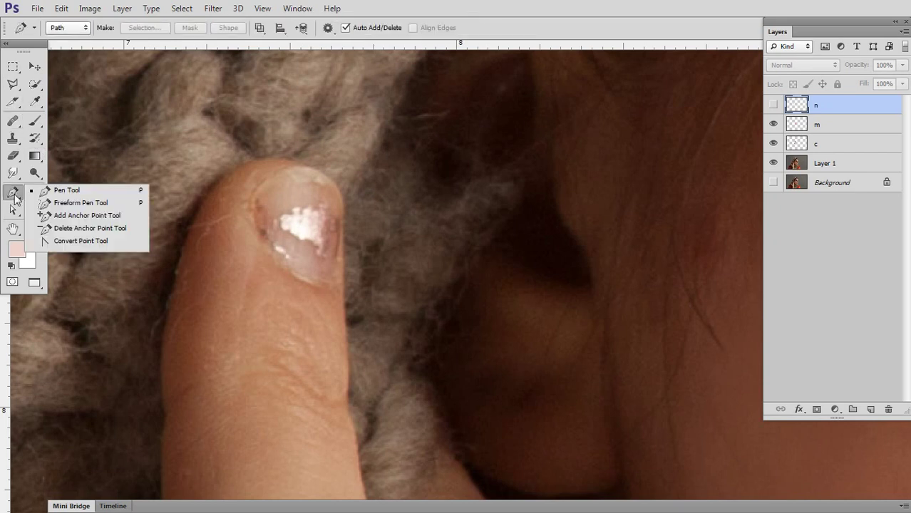
pyautogui.click(251, 197)
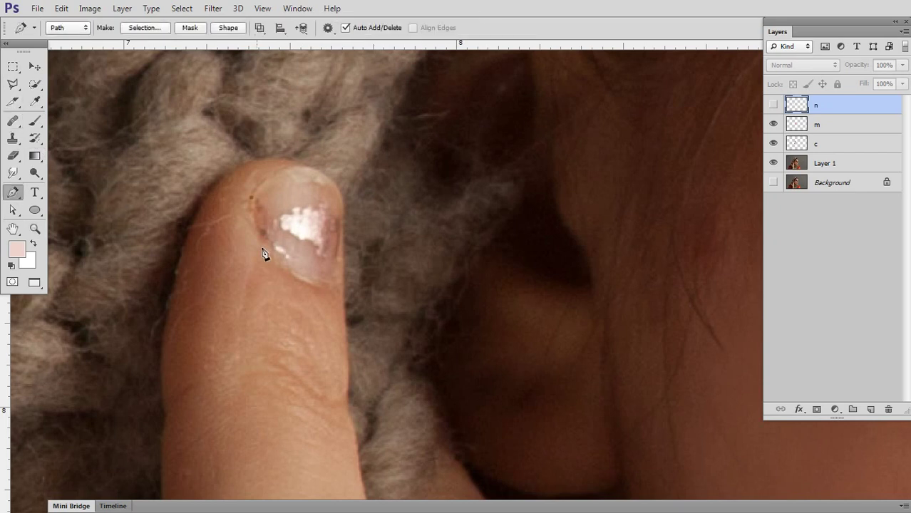
pyautogui.moveTo(299, 274); pyautogui.dragTo(352, 295)
pyautogui.moveTo(242, 254); pyautogui.dragTo(241, 245)
pyautogui.scroll(2, 342, 303)
pyautogui.scroll(1, 349, 299)
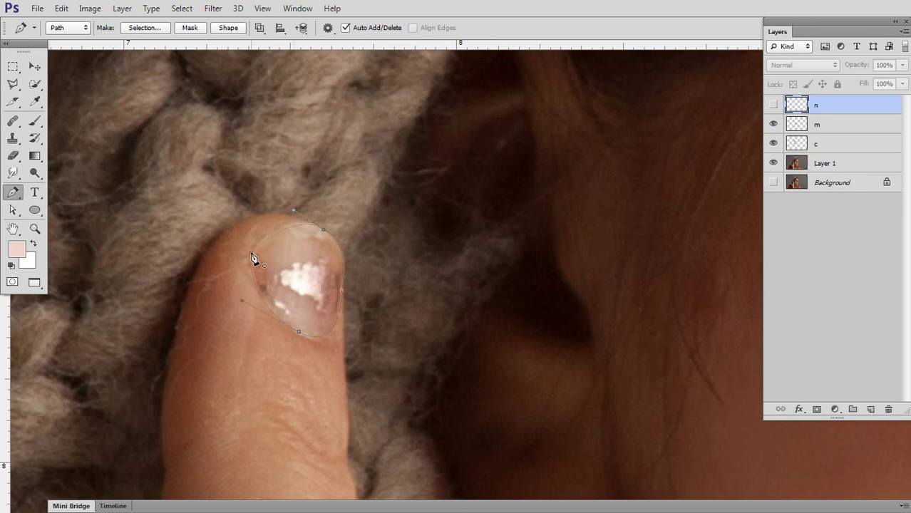
pyautogui.moveTo(251, 255); pyautogui.dragTo(244, 271)
pyautogui.press('Return')
pyautogui.hotkey('ctrl', 'Return')
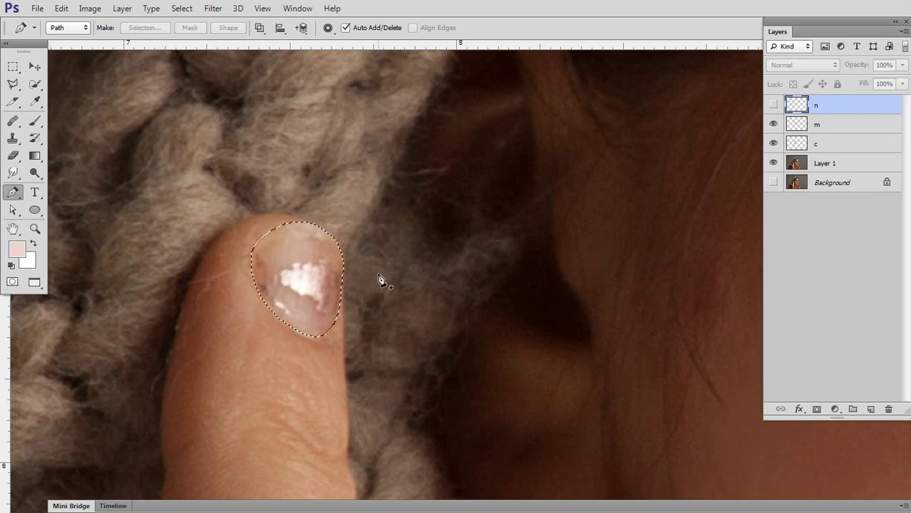
pyautogui.click(772, 105)
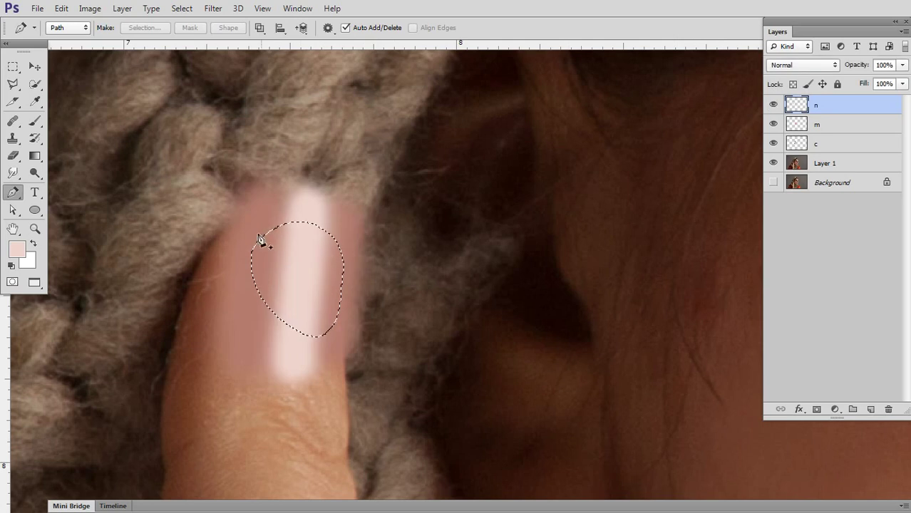
# Feather the nail selection by 1 px and add it as a layer mask on layer n
pyautogui.click(13, 67)
pyautogui.rightClick(307, 260)
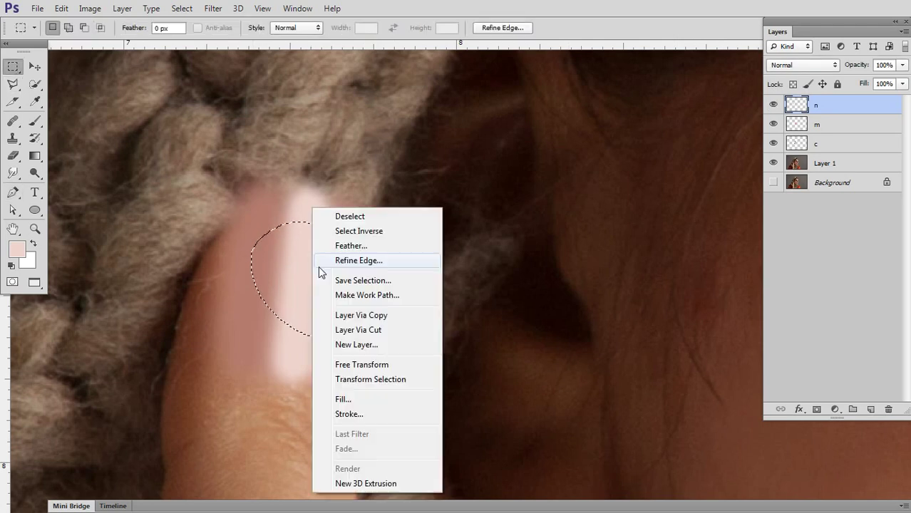
pyautogui.click(325, 246)
pyautogui.write('1')
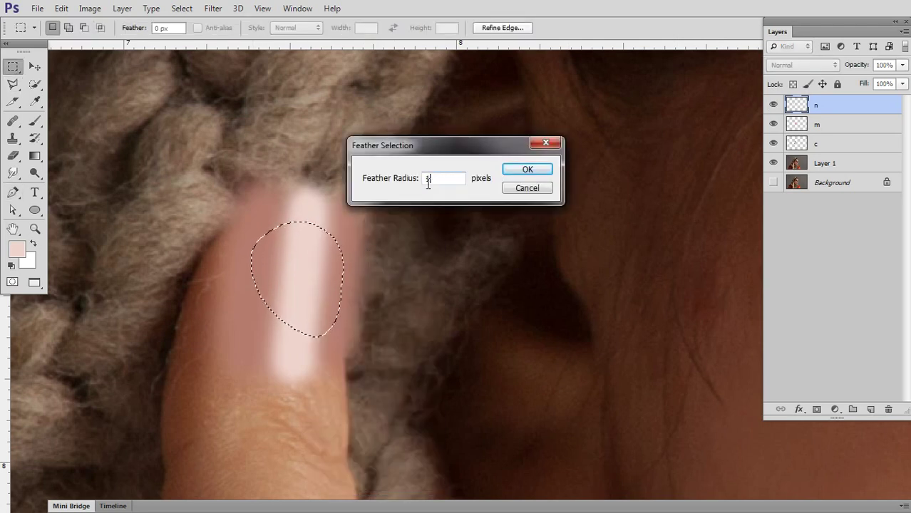
pyautogui.click(527, 169)
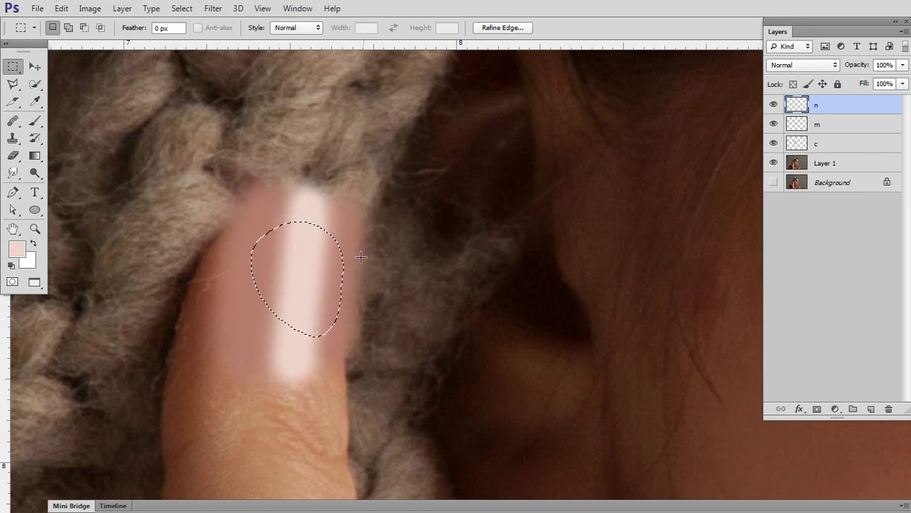
pyautogui.moveTo(333, 285); pyautogui.dragTo(300, 248)
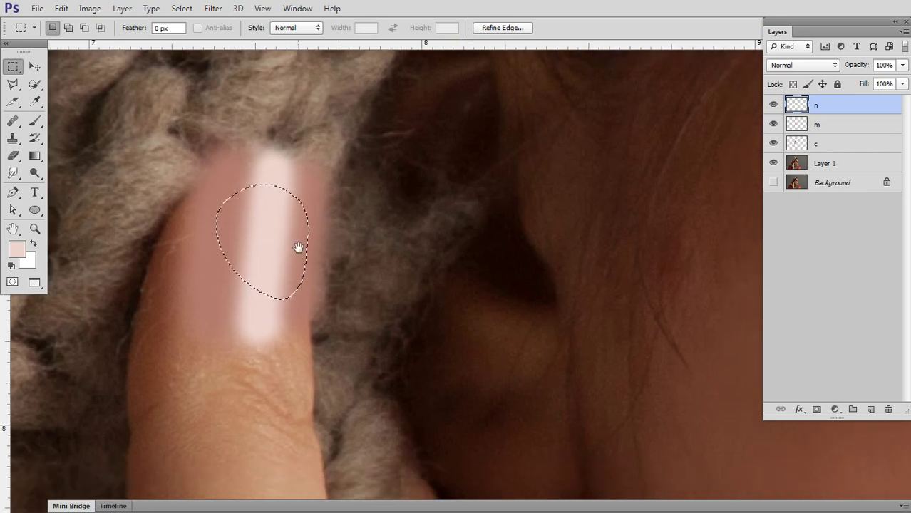
pyautogui.click(816, 410)
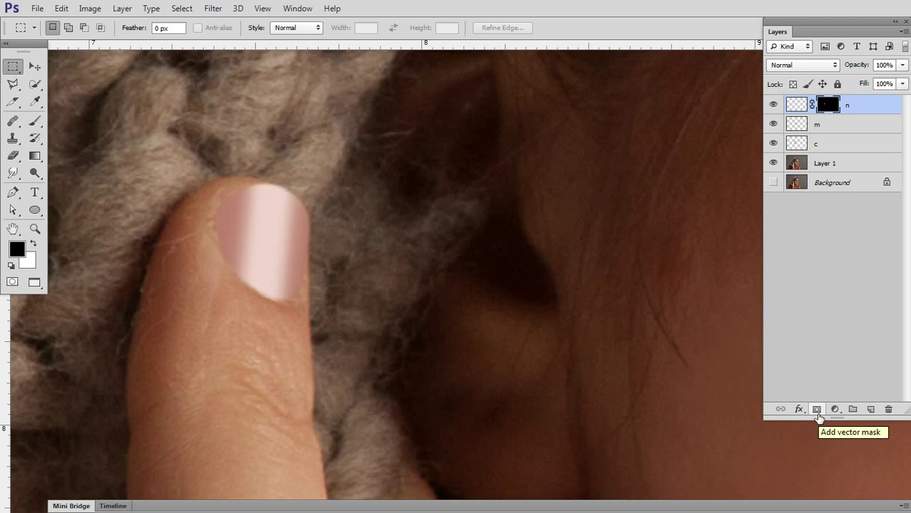
pyautogui.moveTo(457, 319); pyautogui.dragTo(484, 321)
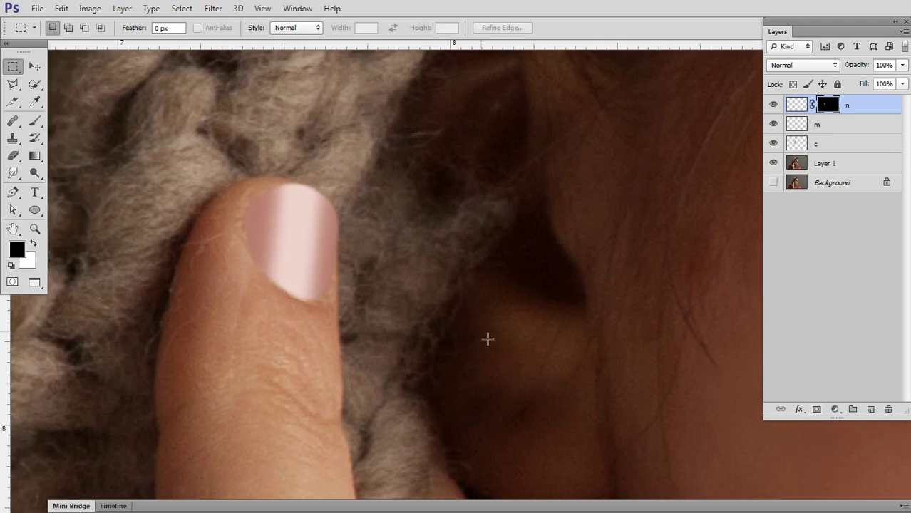
# Apply a 1.4-pixel Gaussian Blur to layer n's nail paint, then toggle it to compare
pyautogui.press('z')
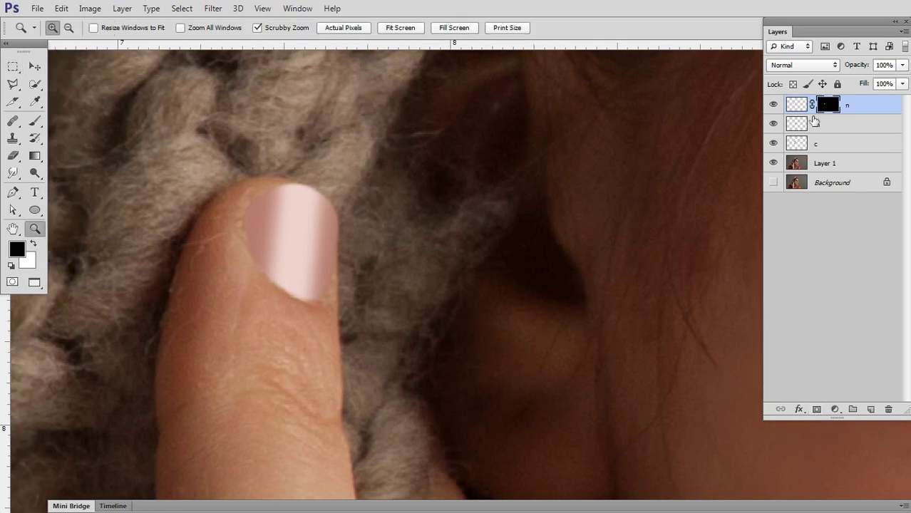
pyautogui.click(797, 105)
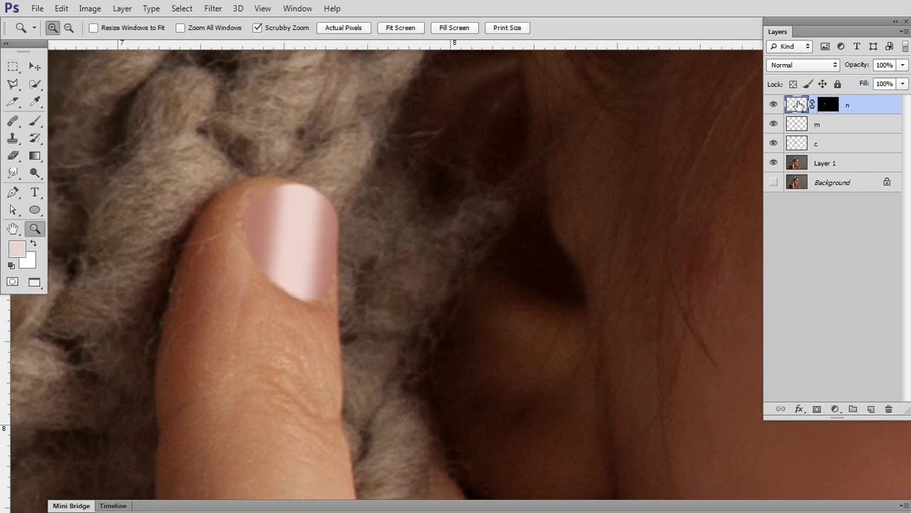
pyautogui.click(212, 9)
pyautogui.click(407, 241)
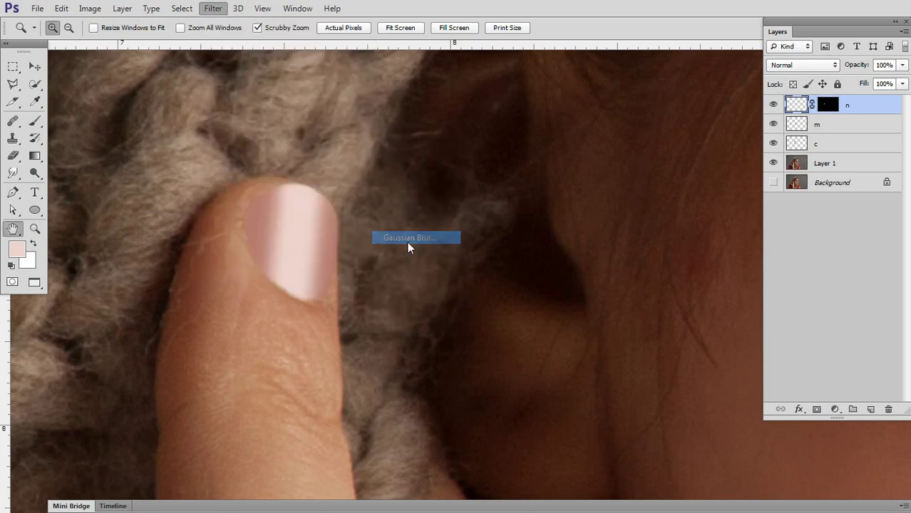
pyautogui.moveTo(206, 69); pyautogui.dragTo(599, 69)
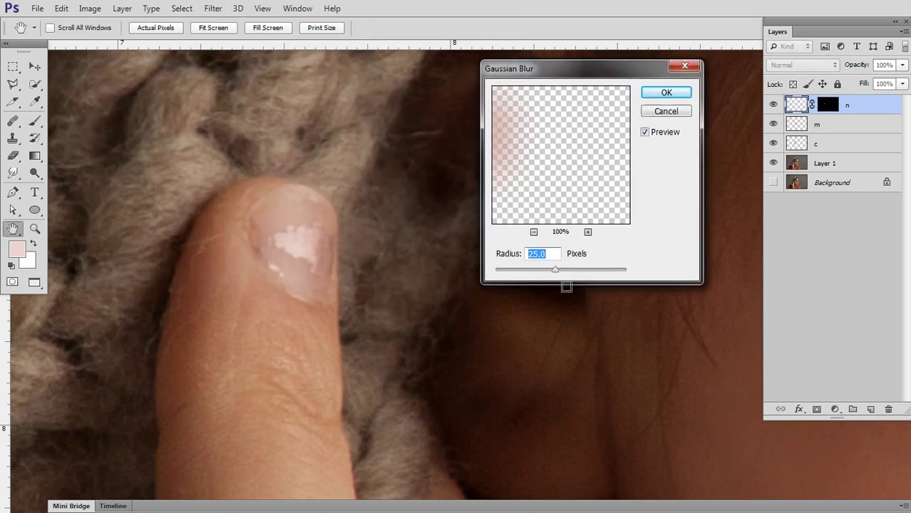
pyautogui.moveTo(558, 273); pyautogui.dragTo(505, 277)
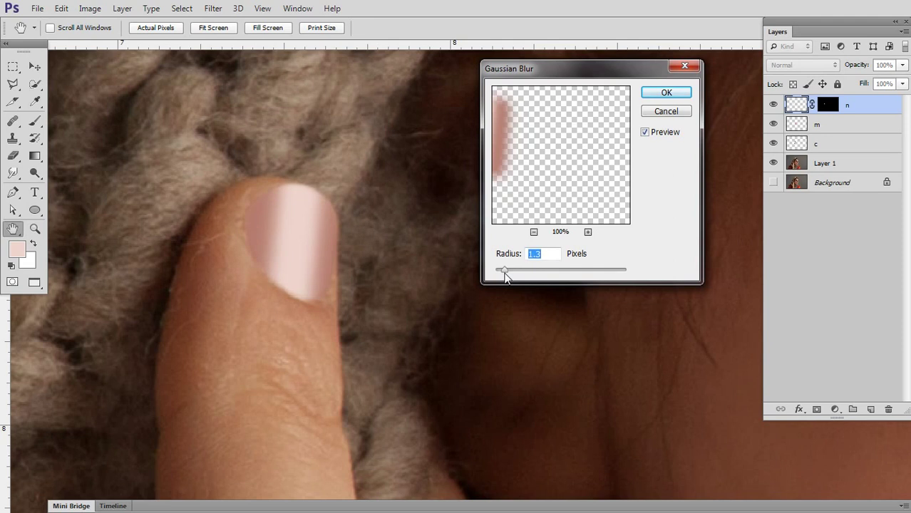
pyautogui.moveTo(504, 273); pyautogui.dragTo(506, 274)
pyautogui.click(666, 93)
pyautogui.click(774, 106)
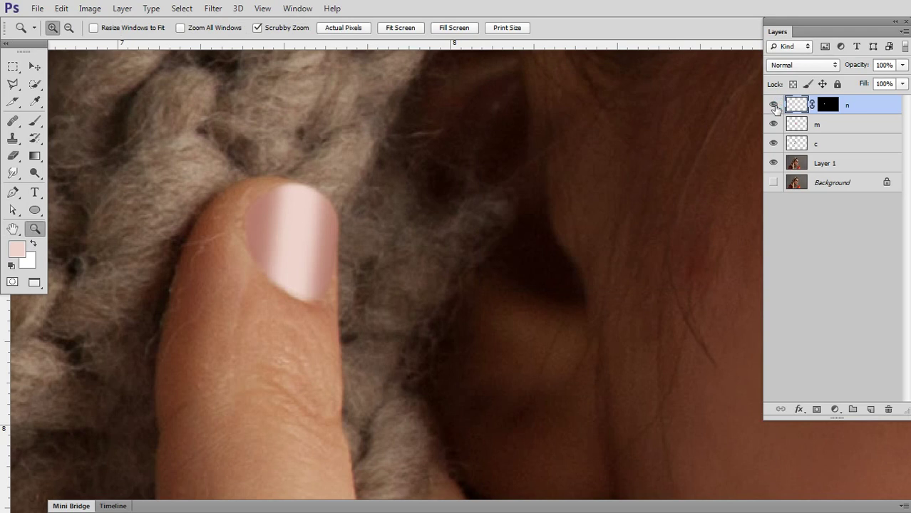
pyautogui.click(774, 106)
pyautogui.click(774, 105)
# Add a new layer and paint pink strokes over the thumbnail using the nail's sampled mauve
pyautogui.moveTo(546, 315)
pyautogui.mouseDown()
pyautogui.moveTo(539, 193)
pyautogui.moveTo(539, 332)
pyautogui.moveTo(589, 194)
pyautogui.moveTo(630, 314)
pyautogui.moveTo(520, 332)
pyautogui.mouseUp()
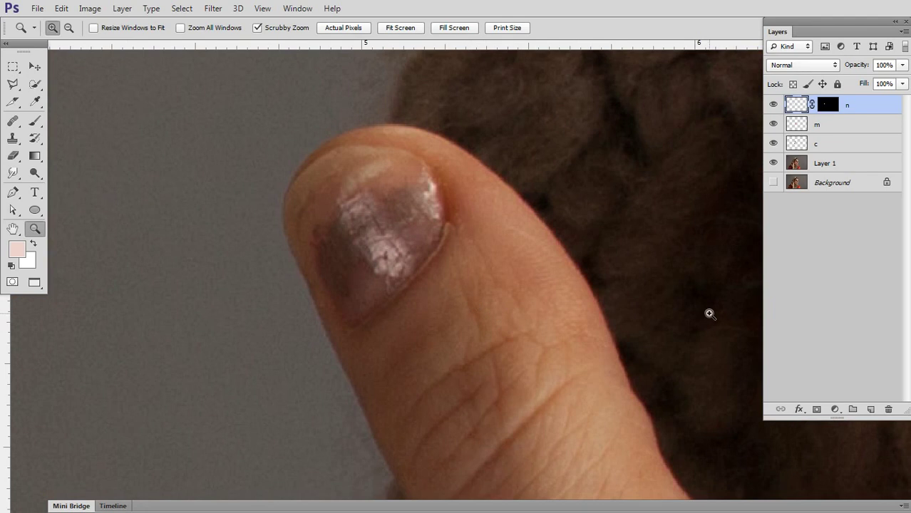
pyautogui.click(871, 410)
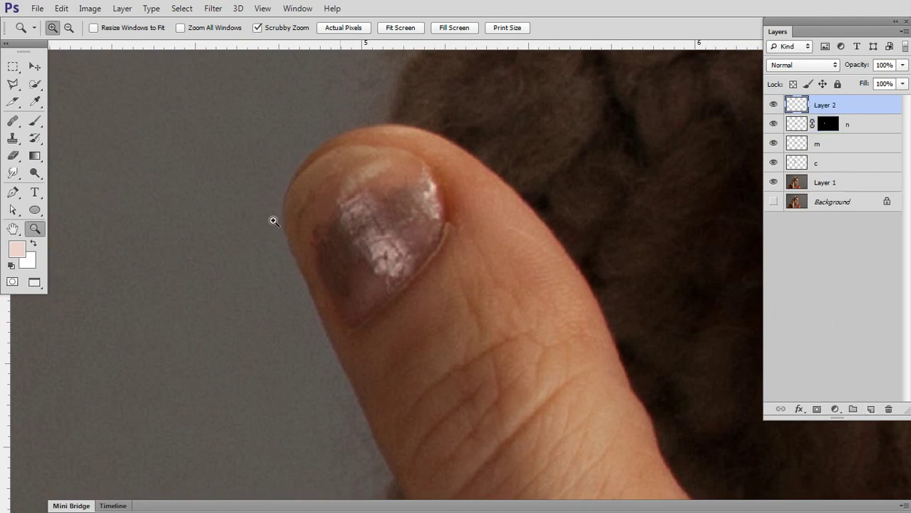
pyautogui.click(33, 123)
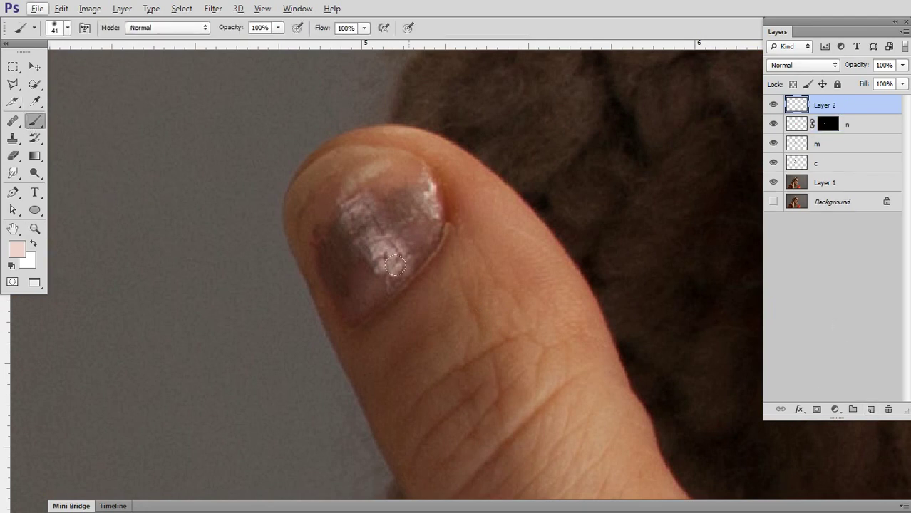
pyautogui.keyDown('alt'); pyautogui.click(401, 268); pyautogui.keyUp('alt')
pyautogui.click(419, 295)
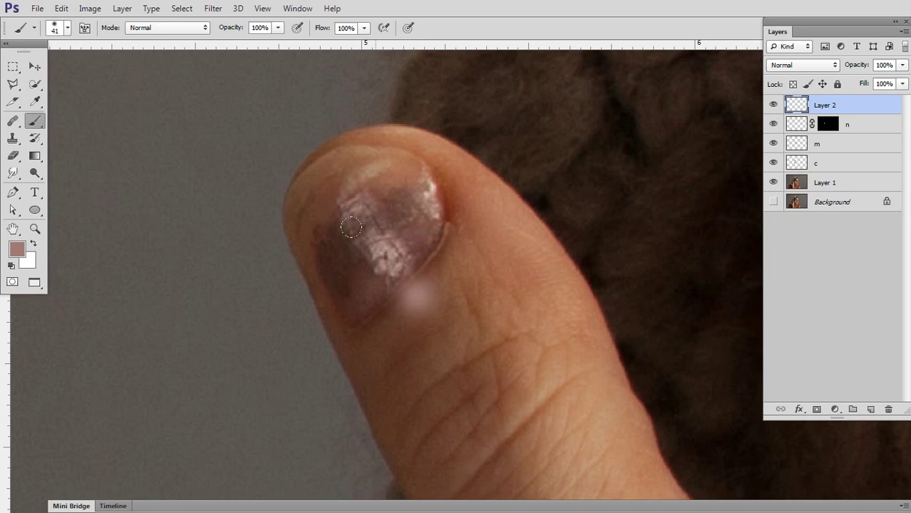
pyautogui.keyDown('shift'); pyautogui.click(294, 136); pyautogui.keyUp('shift')
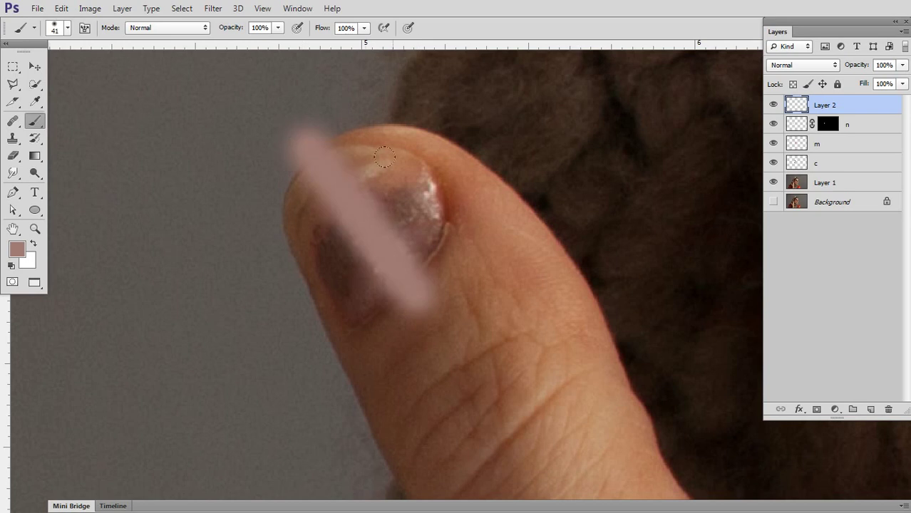
# Paint broad brown strokes sampled from the image across the upper-right of the nail
pyautogui.keyDown('alt'); pyautogui.click(404, 214); pyautogui.keyUp('alt')
pyautogui.click(421, 279)
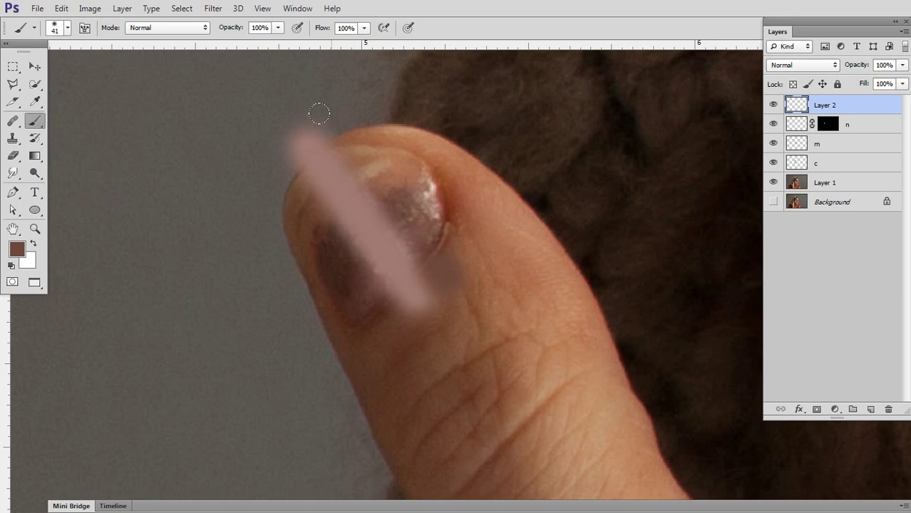
pyautogui.keyDown('shift'); pyautogui.click(326, 115); pyautogui.keyUp('shift')
pyautogui.moveTo(454, 240); pyautogui.dragTo(457, 235)
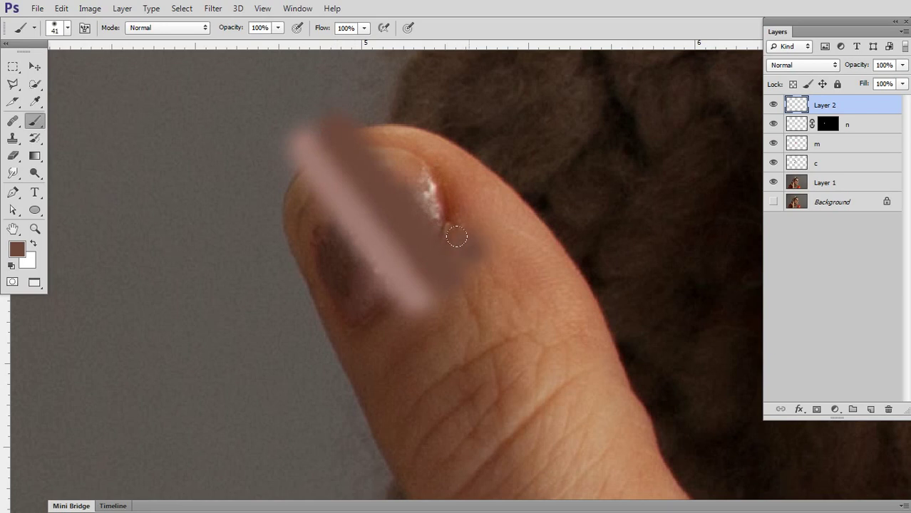
pyautogui.keyDown('shift'); pyautogui.click(352, 104); pyautogui.keyUp('shift')
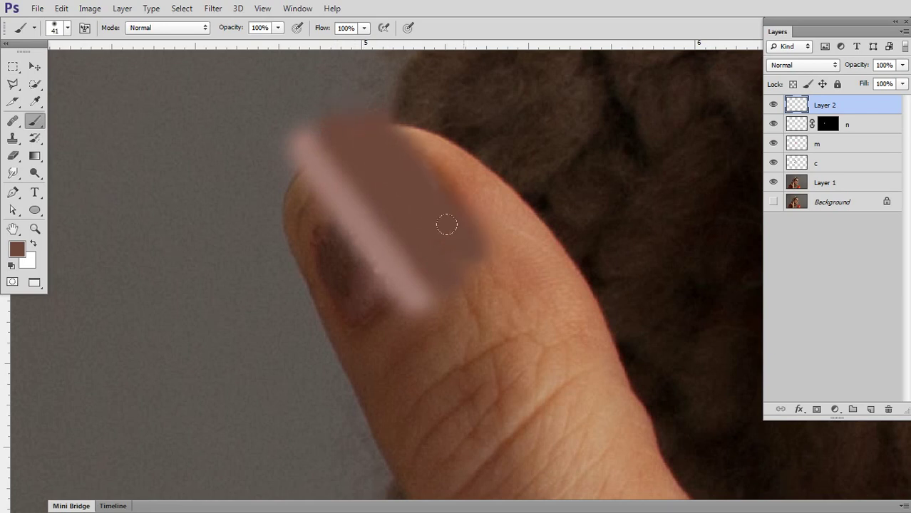
pyautogui.moveTo(431, 179); pyautogui.dragTo(479, 264)
pyautogui.moveTo(358, 105); pyautogui.dragTo(521, 242)
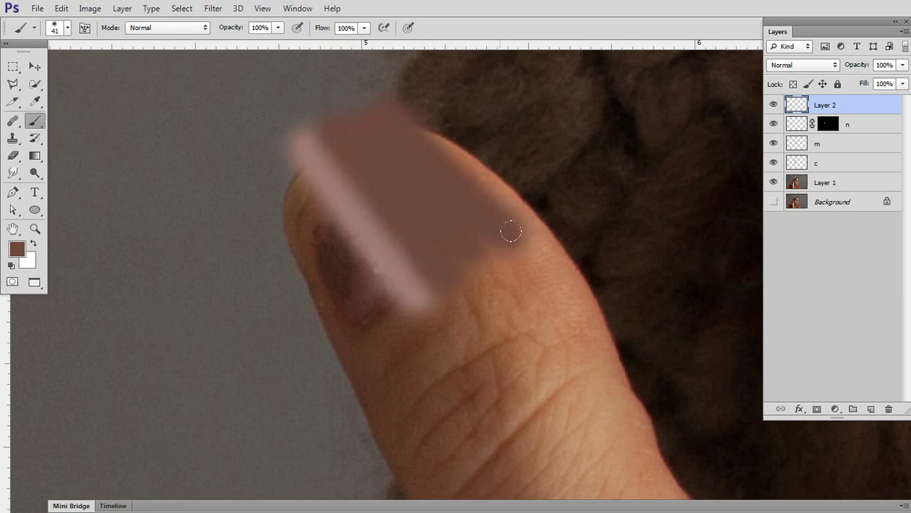
pyautogui.moveTo(424, 150); pyautogui.dragTo(484, 242)
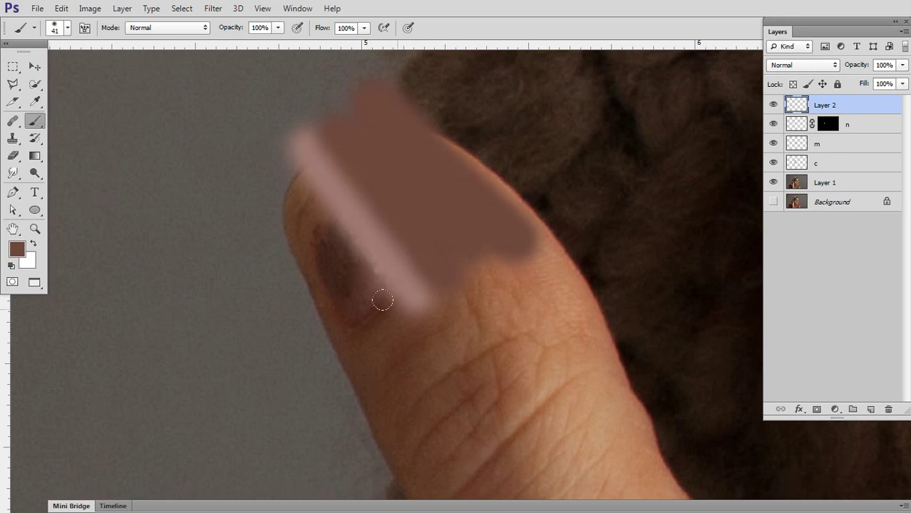
# Resample pink and dark brown to touch up the nail's edges, then hide Layer 2
pyautogui.press('alt')
pyautogui.keyDown('alt'); pyautogui.click(415, 291); pyautogui.keyUp('alt')
pyautogui.keyDown('alt'); pyautogui.click(489, 200); pyautogui.keyUp('alt')
pyautogui.keyDown('shift'); pyautogui.click(277, 170); pyautogui.keyUp('shift')
pyautogui.moveTo(356, 331); pyautogui.dragTo(367, 353)
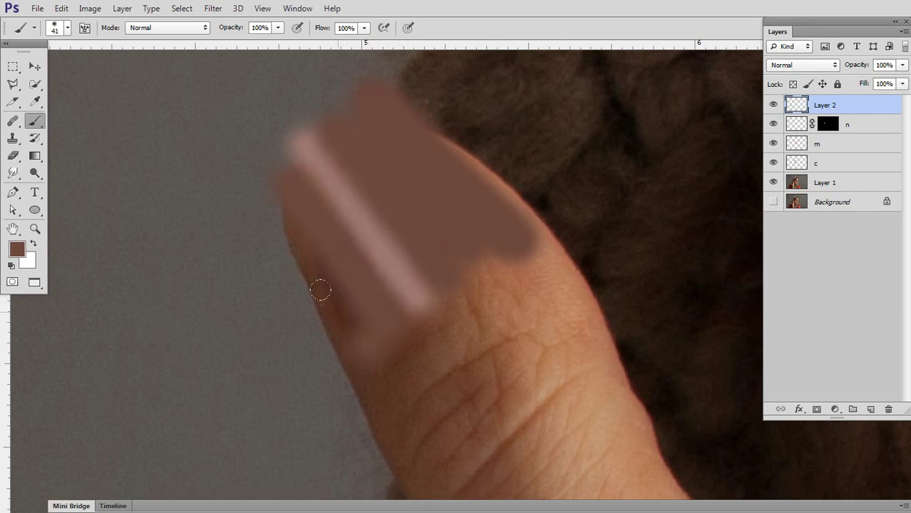
pyautogui.keyDown('shift'); pyautogui.click(267, 192); pyautogui.keyUp('shift')
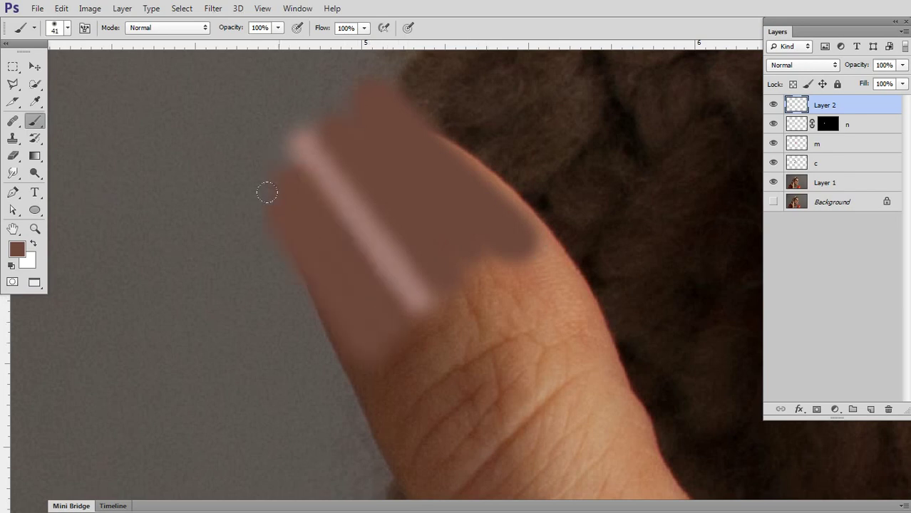
pyautogui.click(396, 349)
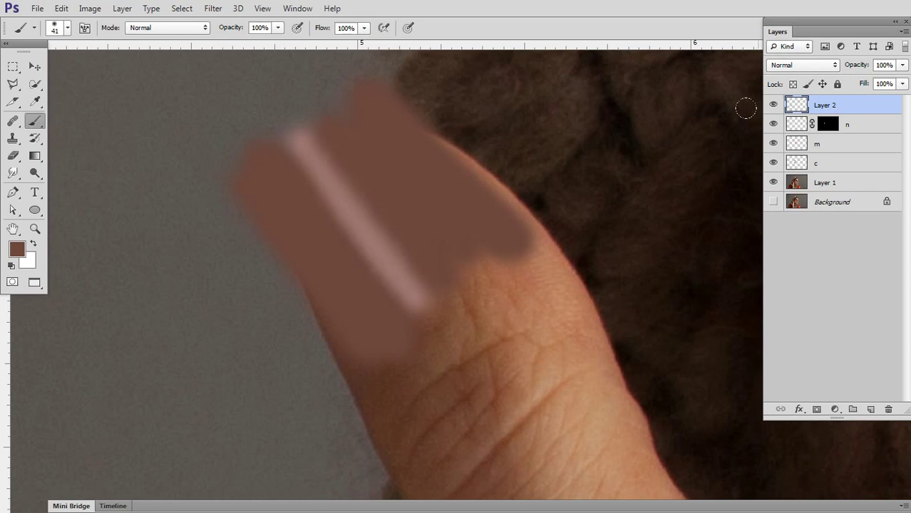
pyautogui.click(773, 105)
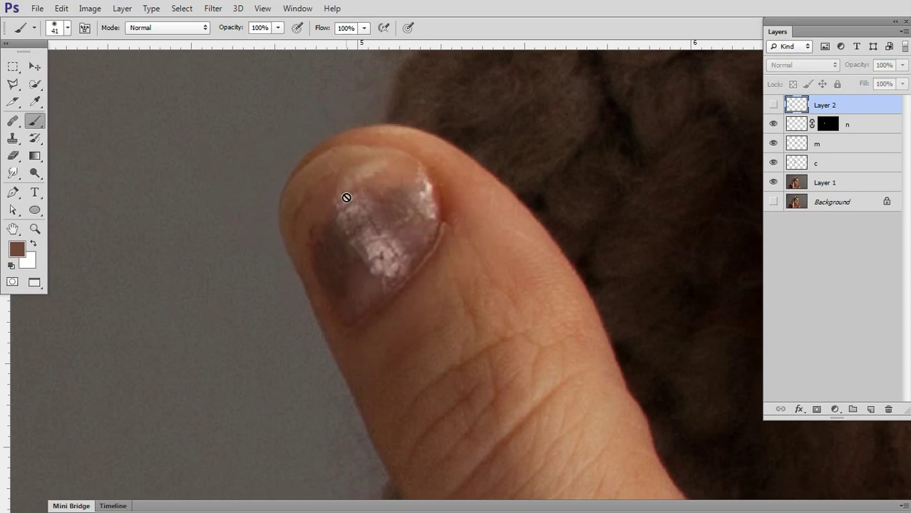
# Trace a closed Pen path around the thumbnail's outline
pyautogui.click(13, 192)
pyautogui.scroll(1, 386, 167)
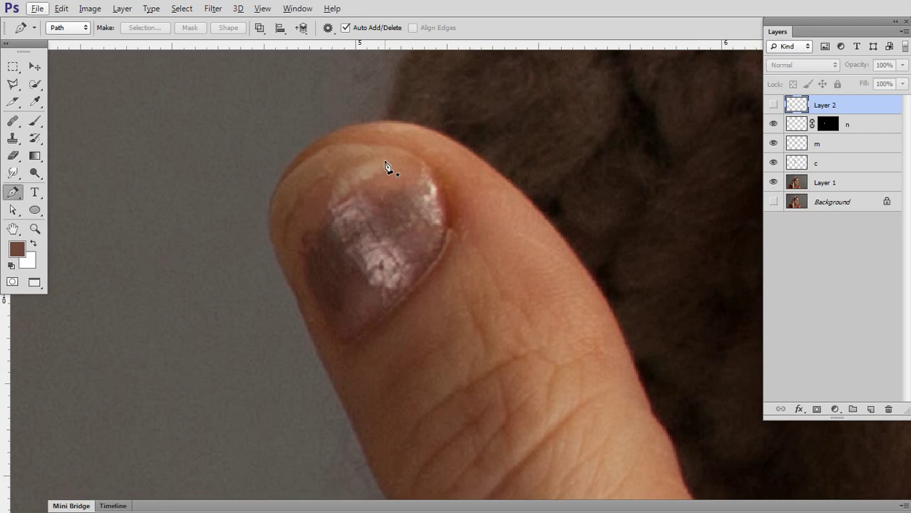
pyautogui.click(423, 161)
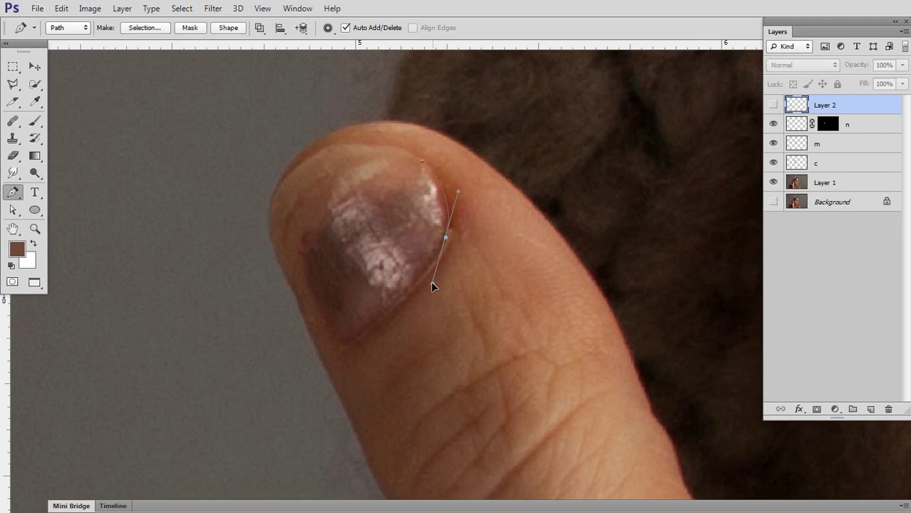
pyautogui.moveTo(433, 283); pyautogui.dragTo(427, 283)
pyautogui.moveTo(325, 330); pyautogui.dragTo(297, 294)
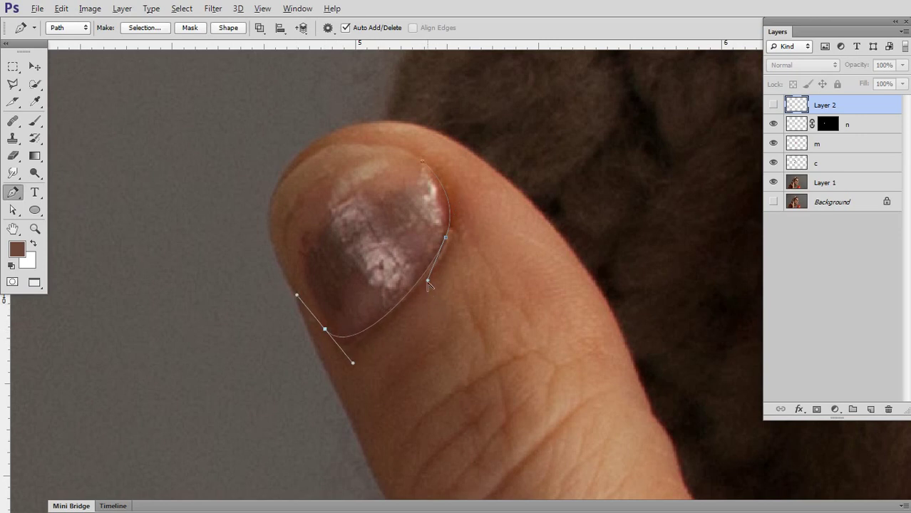
pyautogui.moveTo(427, 283); pyautogui.dragTo(431, 277)
pyautogui.moveTo(352, 363); pyautogui.dragTo(349, 369)
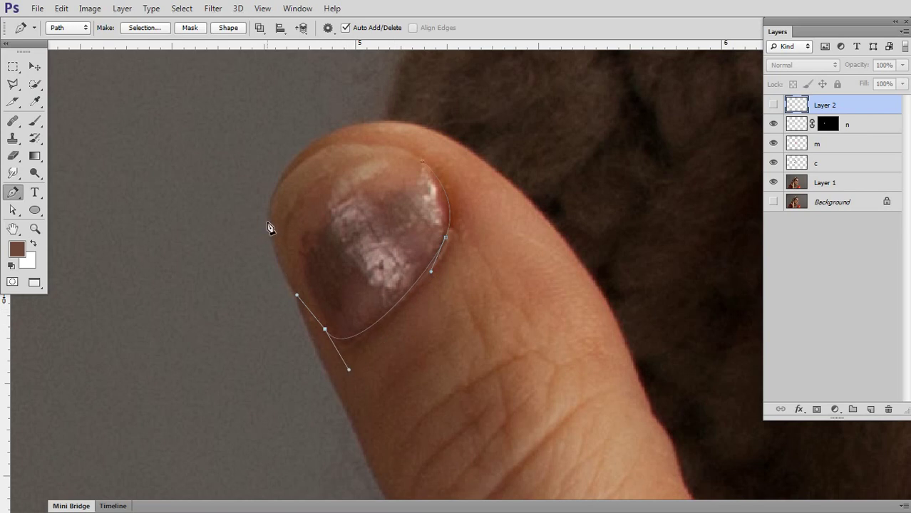
pyautogui.moveTo(266, 223); pyautogui.dragTo(265, 190)
pyautogui.press('alt')
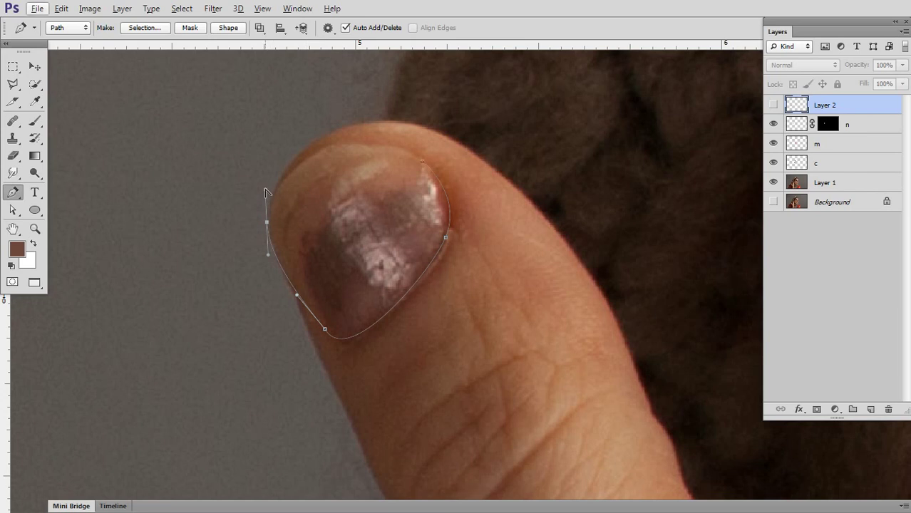
pyautogui.moveTo(421, 161); pyautogui.dragTo(361, 145)
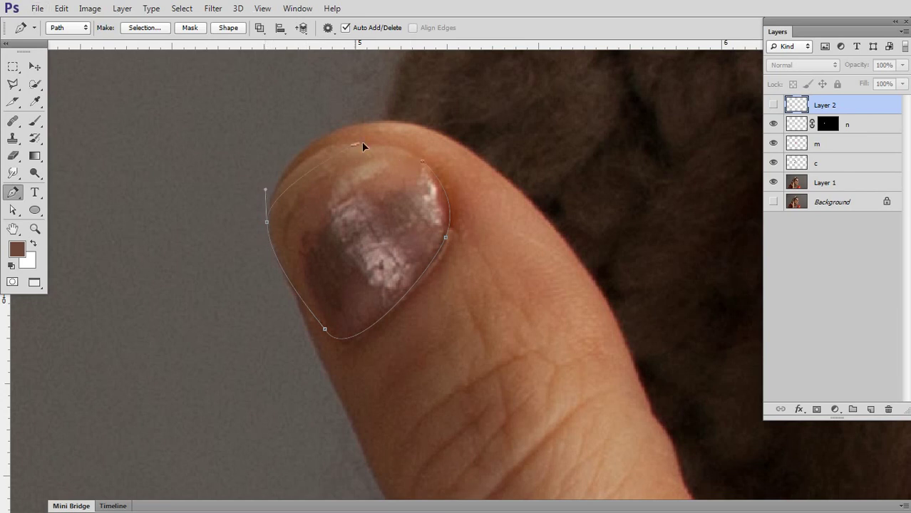
pyautogui.keyDown('ctrl'); pyautogui.click(424, 168); pyautogui.keyUp('ctrl')
pyautogui.keyDown('ctrl'); pyautogui.click(516, 188); pyautogui.keyUp('ctrl')
pyautogui.moveTo(520, 273); pyautogui.dragTo(518, 260)
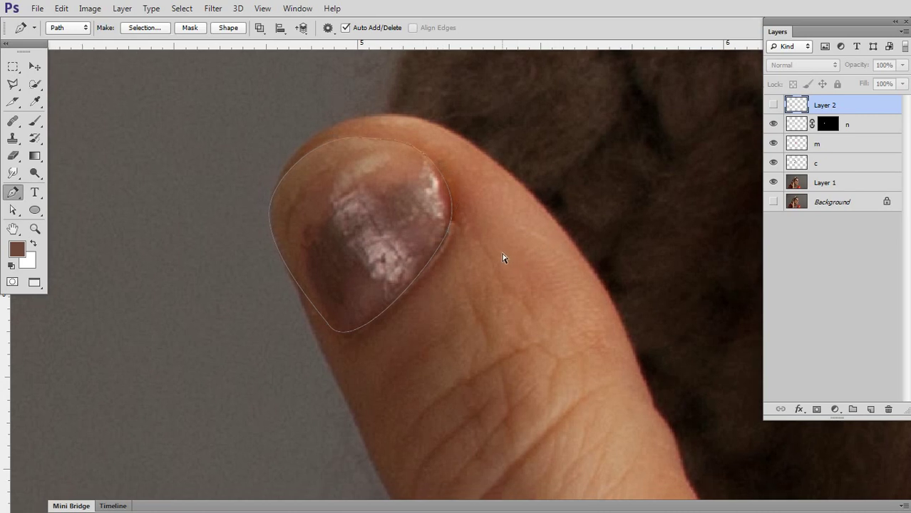
# Convert the path to a 2 px feathered selection, show Layer 2 and add a layer mask
pyautogui.hotkey('ctrl', 'Return')
pyautogui.click(13, 67)
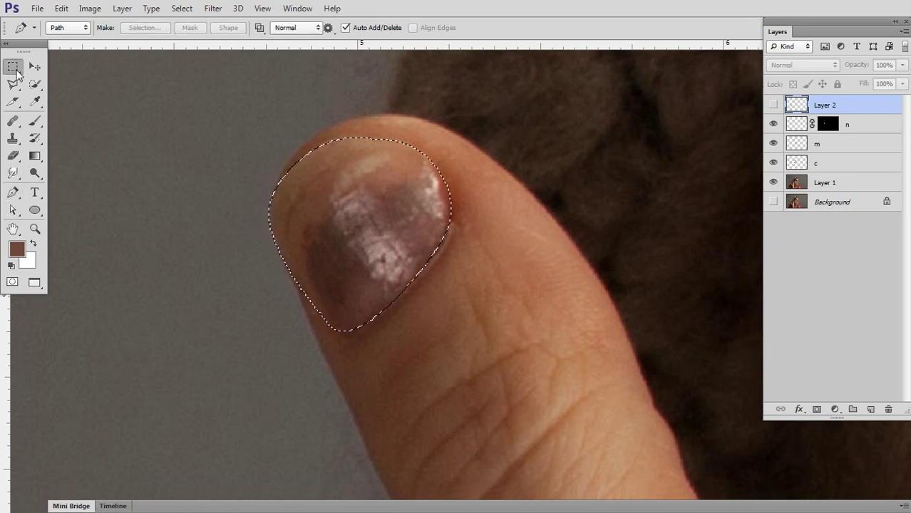
pyautogui.rightClick(358, 206)
pyautogui.click(385, 235)
pyautogui.write('2')
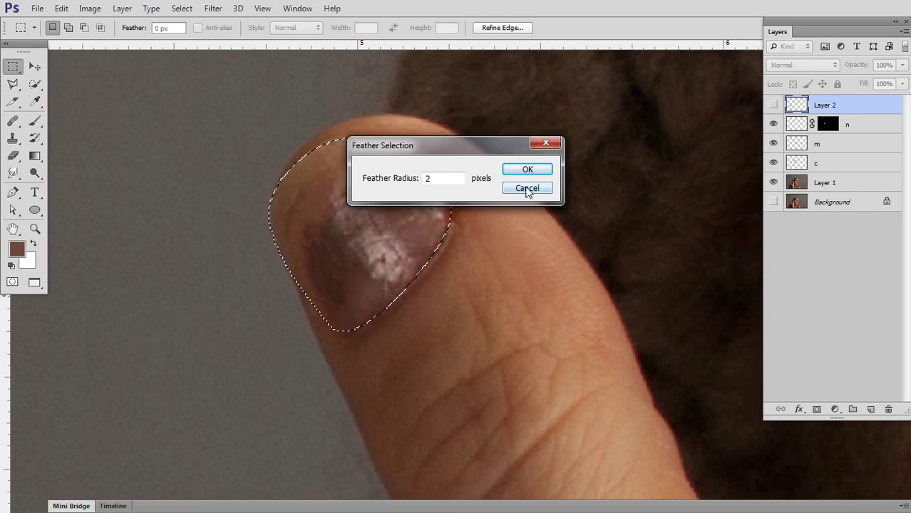
pyautogui.click(527, 170)
pyautogui.click(774, 104)
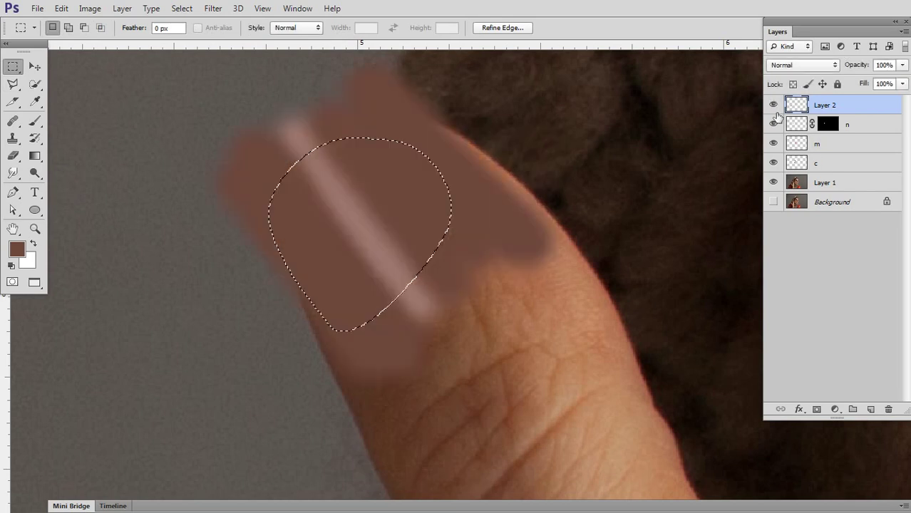
pyautogui.click(817, 409)
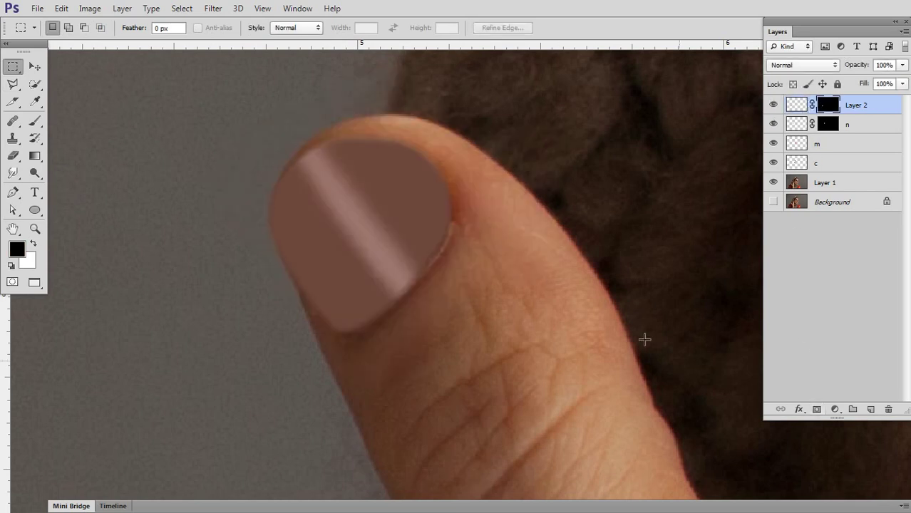
pyautogui.moveTo(584, 271); pyautogui.dragTo(589, 267)
# Apply a Gaussian Blur of about 1.8 pixels to Layer 2's painted pixels
pyautogui.press('z')
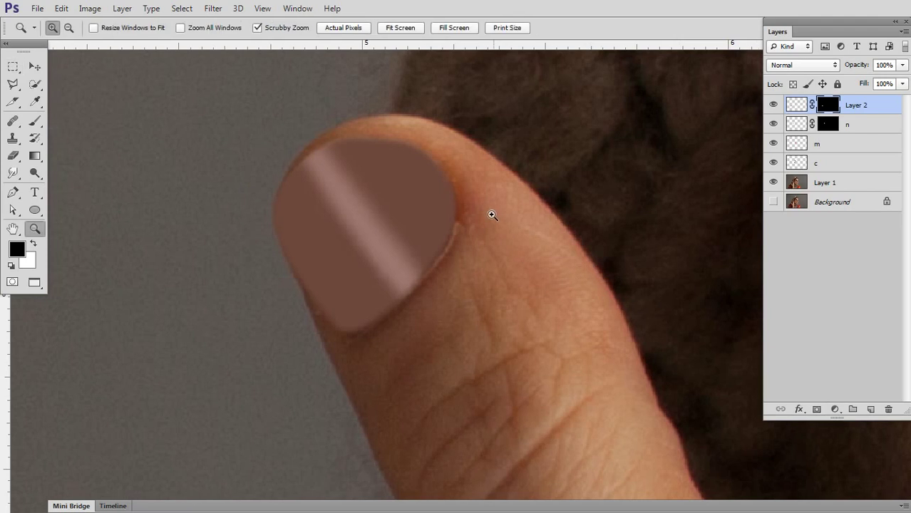
pyautogui.moveTo(492, 214)
pyautogui.mouseDown()
pyautogui.moveTo(382, 328)
pyautogui.moveTo(412, 260)
pyautogui.mouseUp()
pyautogui.moveTo(470, 253); pyautogui.dragTo(405, 238)
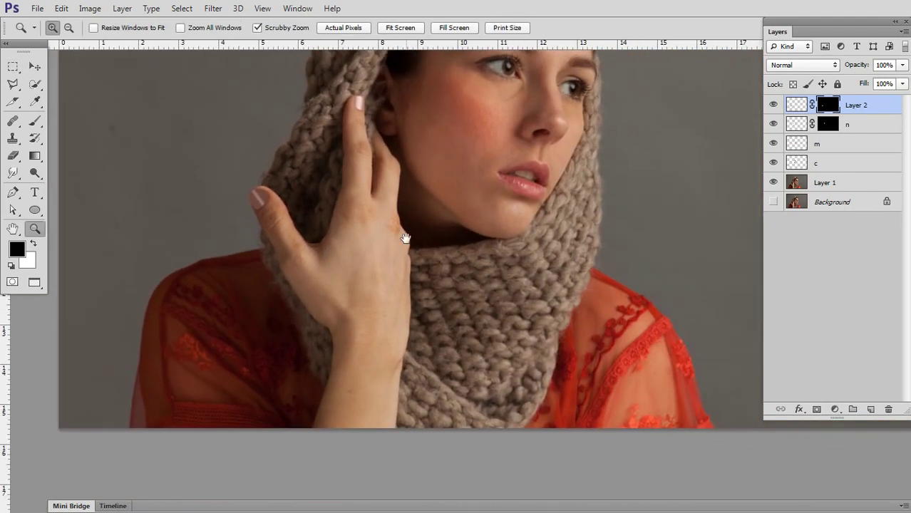
pyautogui.moveTo(493, 239); pyautogui.dragTo(468, 233)
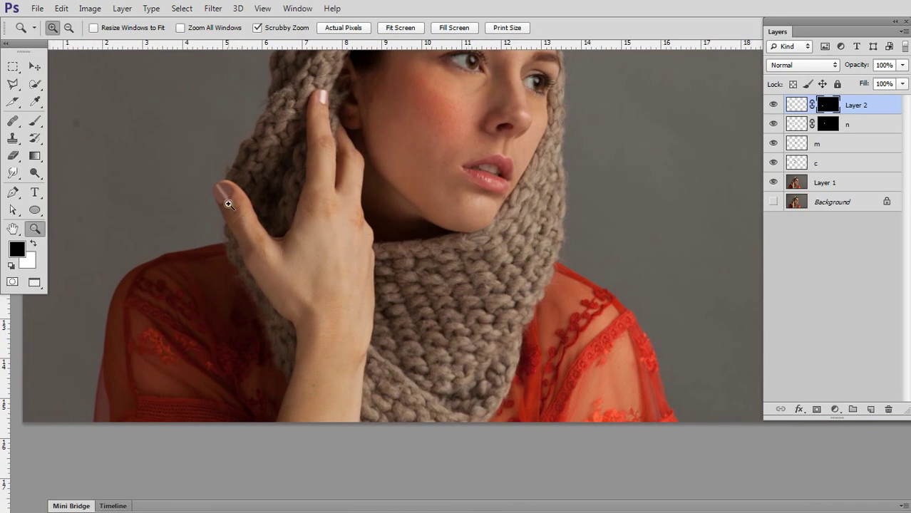
pyautogui.moveTo(228, 204); pyautogui.dragTo(321, 234)
pyautogui.moveTo(281, 207); pyautogui.dragTo(327, 253)
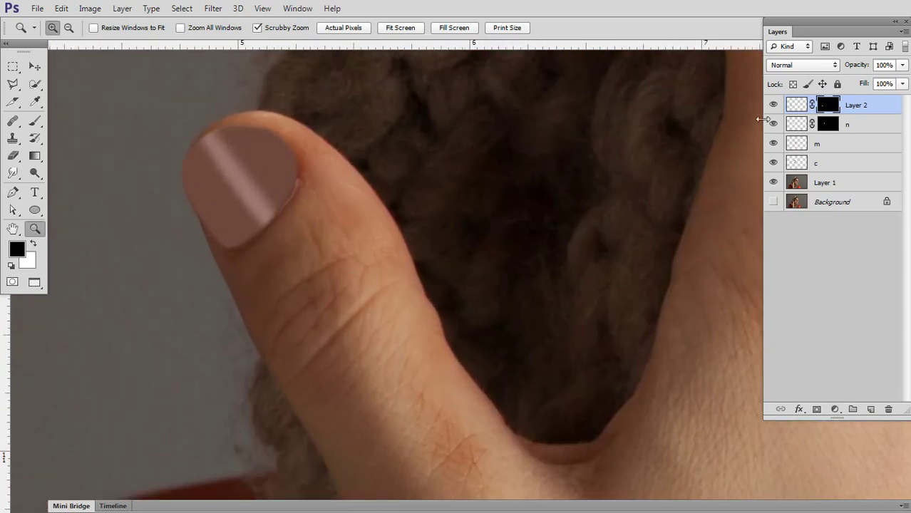
pyautogui.click(796, 105)
pyautogui.click(213, 9)
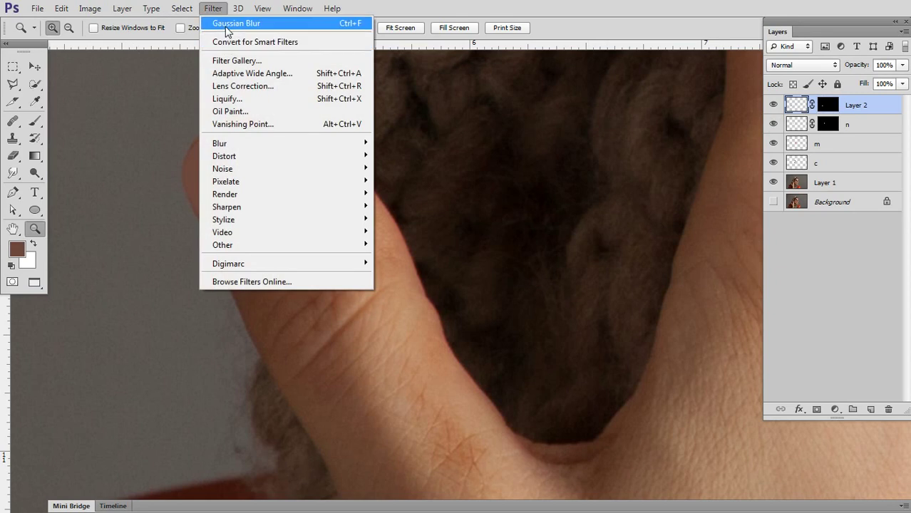
pyautogui.click(425, 238)
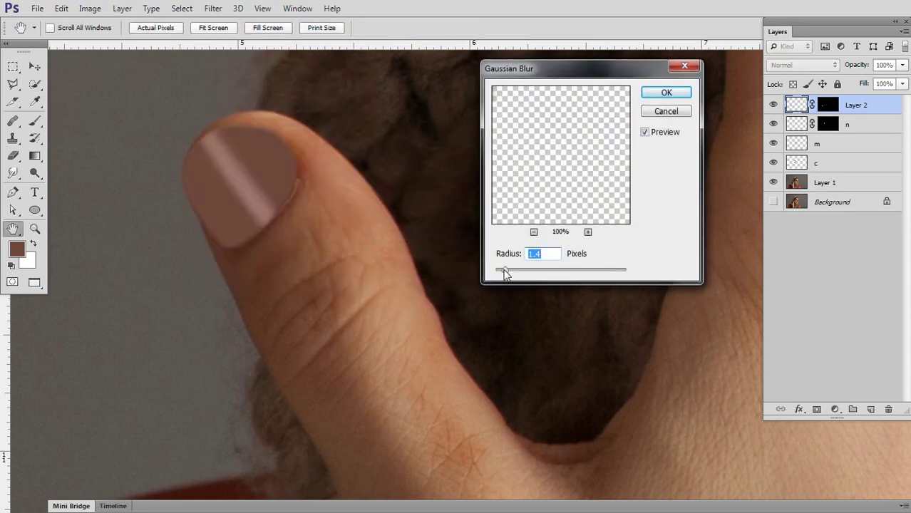
pyautogui.moveTo(504, 275)
pyautogui.mouseDown()
pyautogui.moveTo(517, 276)
pyautogui.moveTo(507, 271)
pyautogui.mouseUp()
pyautogui.click(665, 93)
# Zoom out and pan to view the whole hand and portrait
pyautogui.press('z')
pyautogui.moveTo(599, 157)
pyautogui.mouseDown()
pyautogui.moveTo(575, 189)
pyautogui.moveTo(415, 190)
pyautogui.mouseUp()
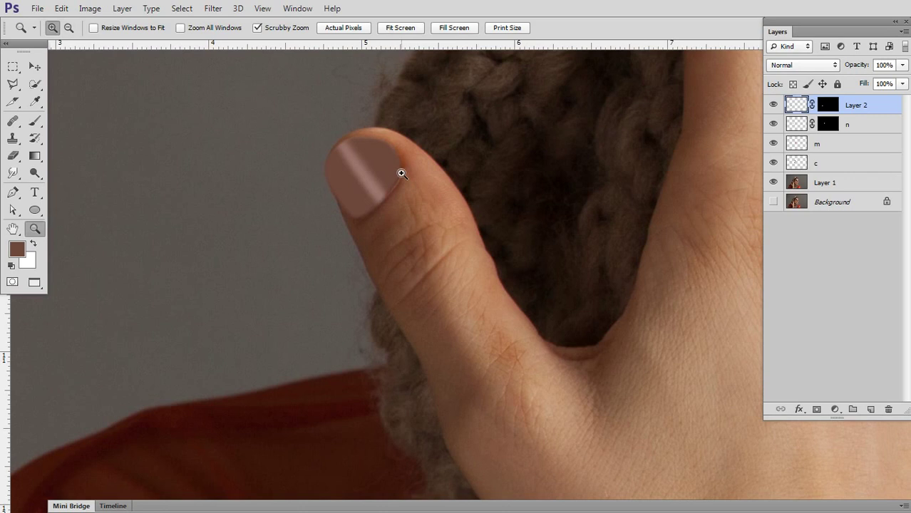
pyautogui.moveTo(610, 197)
pyautogui.mouseDown()
pyautogui.moveTo(572, 239)
pyautogui.moveTo(452, 223)
pyautogui.moveTo(543, 194)
pyautogui.moveTo(462, 258)
pyautogui.moveTo(506, 207)
pyautogui.mouseUp()
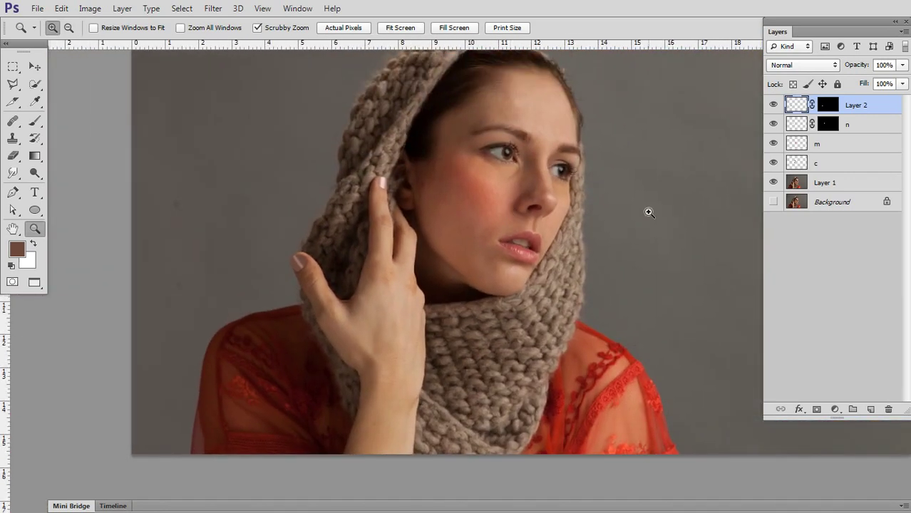
pyautogui.press('a')
pyautogui.moveTo(634, 201)
pyautogui.mouseDown()
pyautogui.moveTo(614, 232)
pyautogui.moveTo(577, 248)
pyautogui.mouseUp()
pyautogui.press('z')
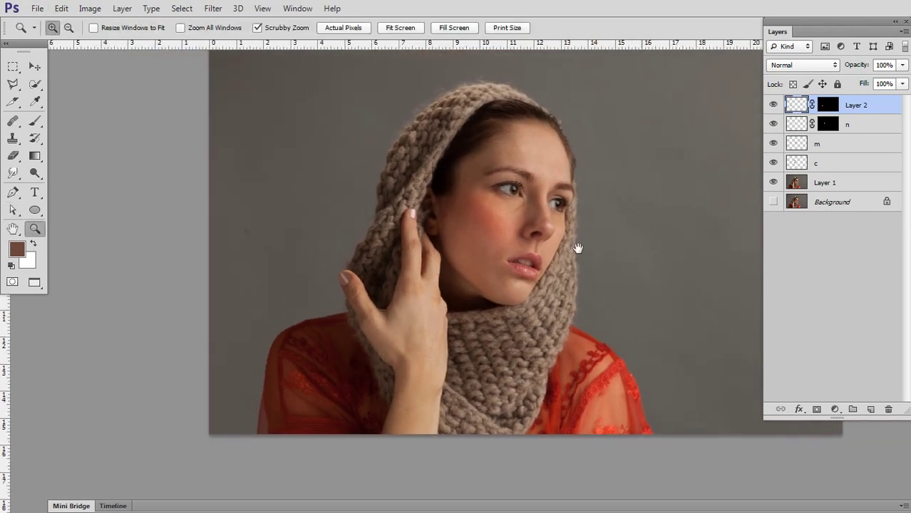
# Quick-select both shoulders' red shirt on Layer 1 minus the hand, then add Layer 3 above
pyautogui.press('w')
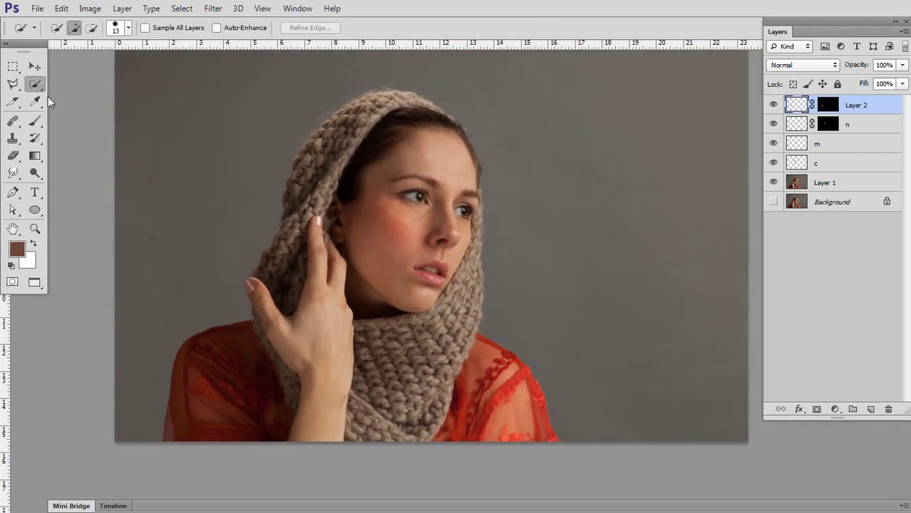
pyautogui.moveTo(228, 385)
pyautogui.mouseDown()
pyautogui.moveTo(211, 373)
pyautogui.moveTo(217, 342)
pyautogui.mouseUp()
pyautogui.click(823, 187)
pyautogui.moveTo(222, 335); pyautogui.dragTo(184, 341)
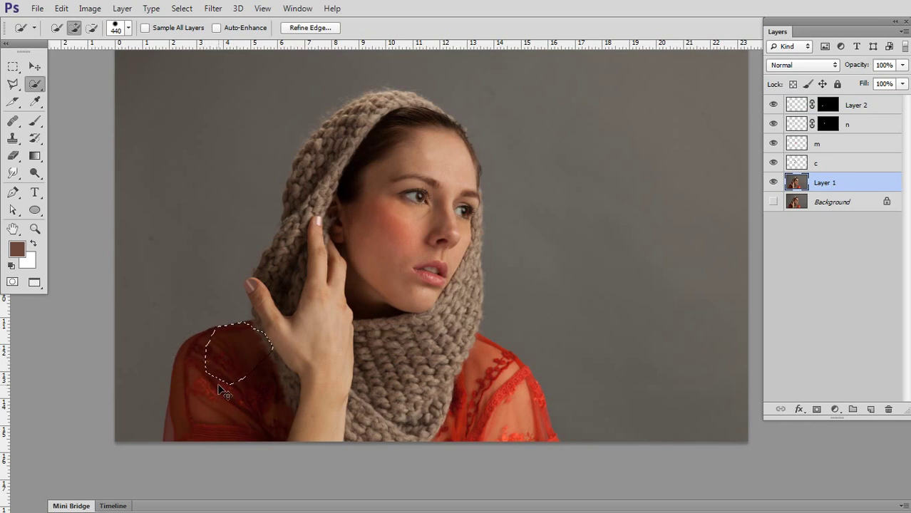
pyautogui.moveTo(225, 392); pyautogui.dragTo(216, 410)
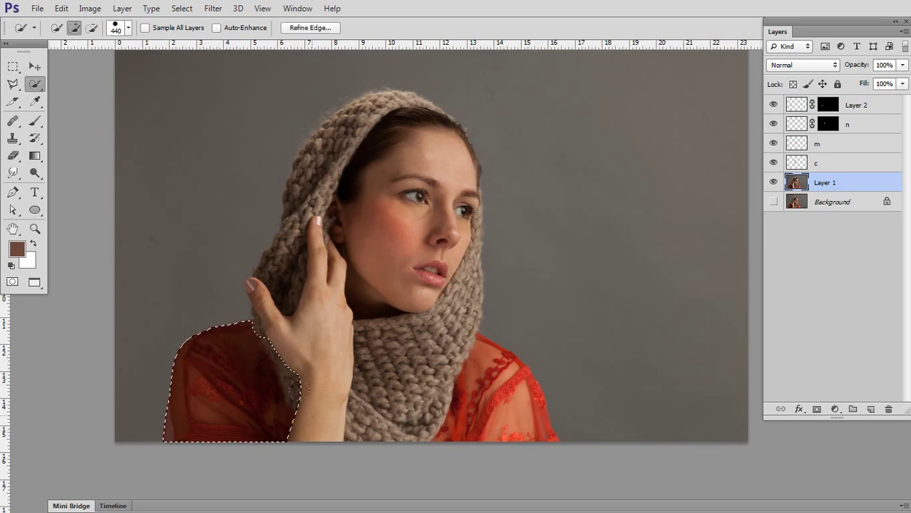
pyautogui.moveTo(298, 388)
pyautogui.mouseDown()
pyautogui.moveTo(291, 349)
pyautogui.moveTo(293, 364)
pyautogui.mouseUp()
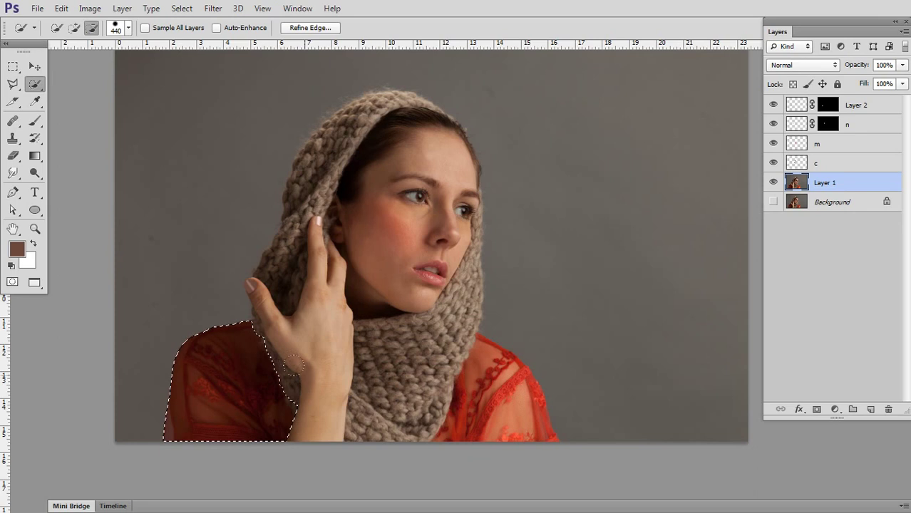
pyautogui.moveTo(316, 395); pyautogui.dragTo(295, 330)
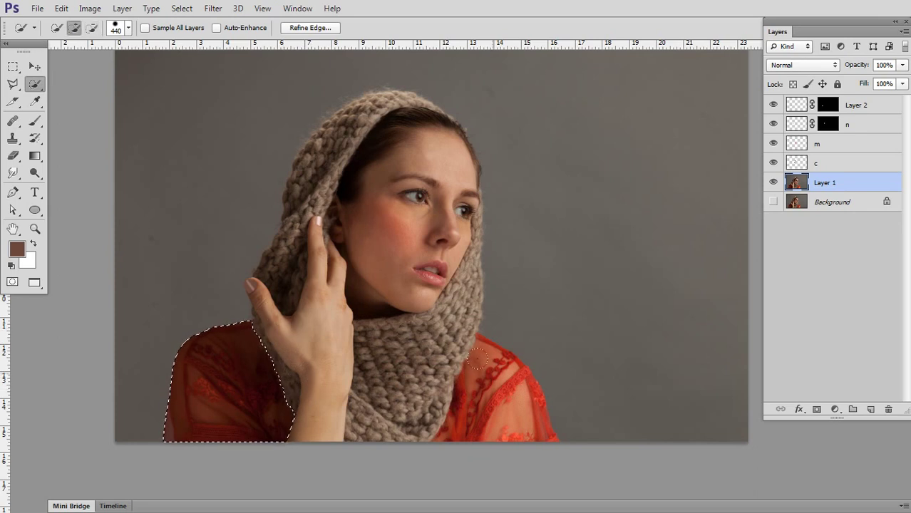
pyautogui.moveTo(490, 359)
pyautogui.mouseDown()
pyautogui.moveTo(495, 397)
pyautogui.moveTo(531, 410)
pyautogui.mouseUp()
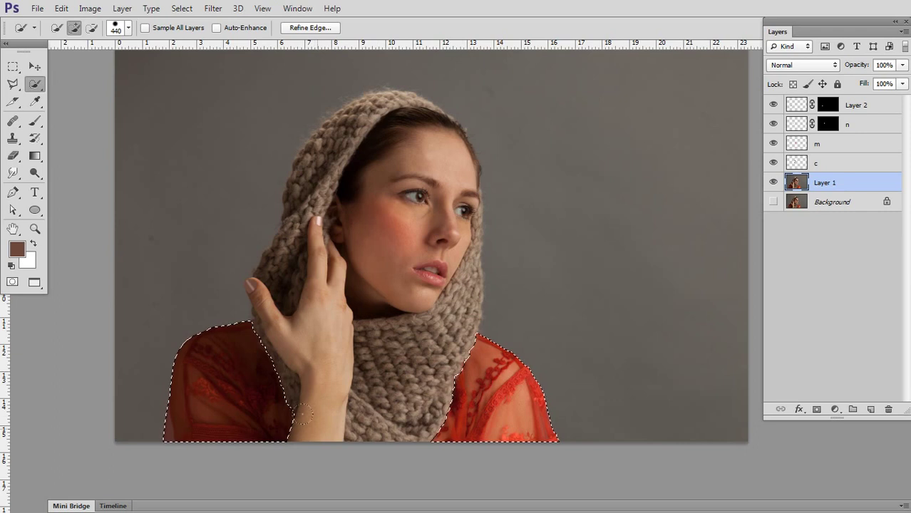
pyautogui.click(870, 409)
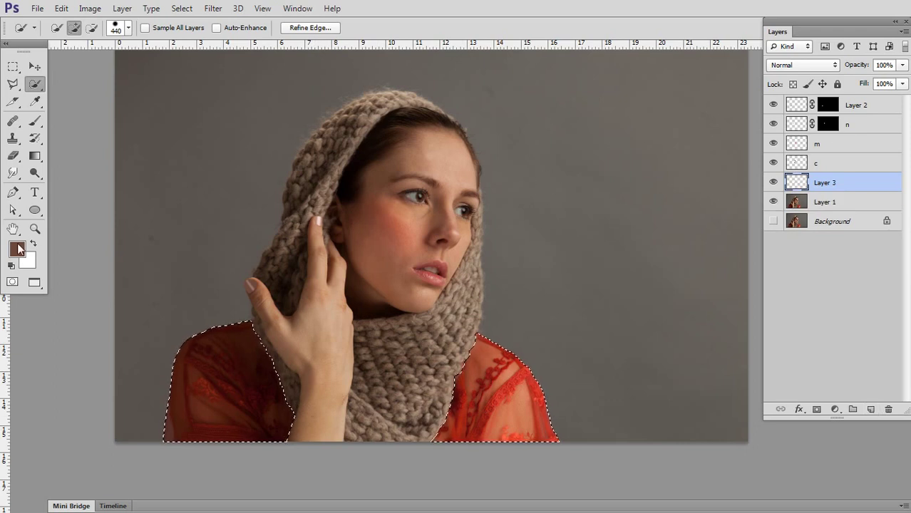
# Set the foreground colour to orange #eca723
pyautogui.click(21, 248)
pyautogui.moveTo(609, 118); pyautogui.dragTo(609, 172)
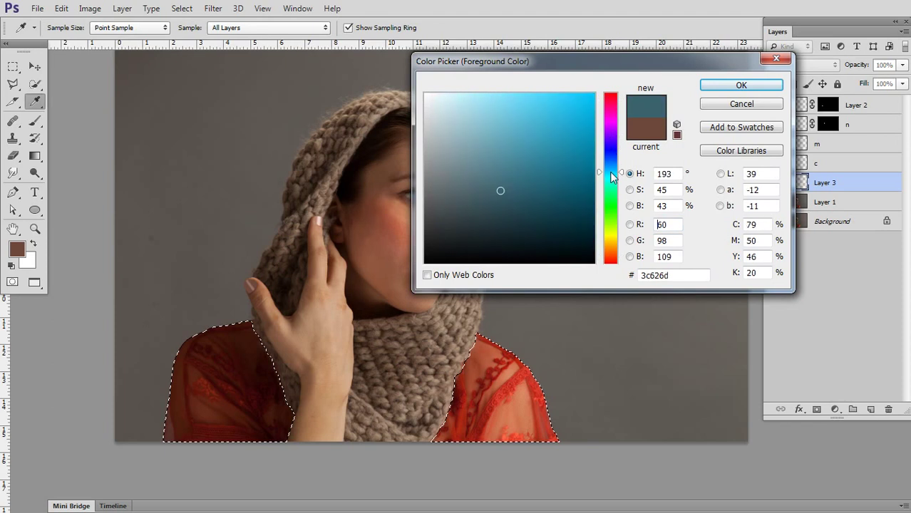
pyautogui.click(565, 114)
pyautogui.moveTo(564, 114); pyautogui.dragTo(569, 106)
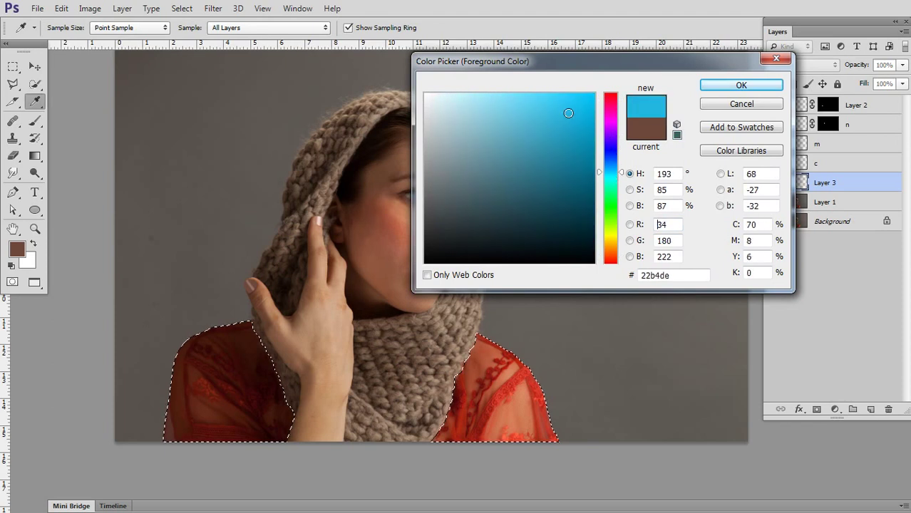
pyautogui.click(619, 247)
pyautogui.moveTo(621, 250); pyautogui.dragTo(621, 247)
pyautogui.click(742, 85)
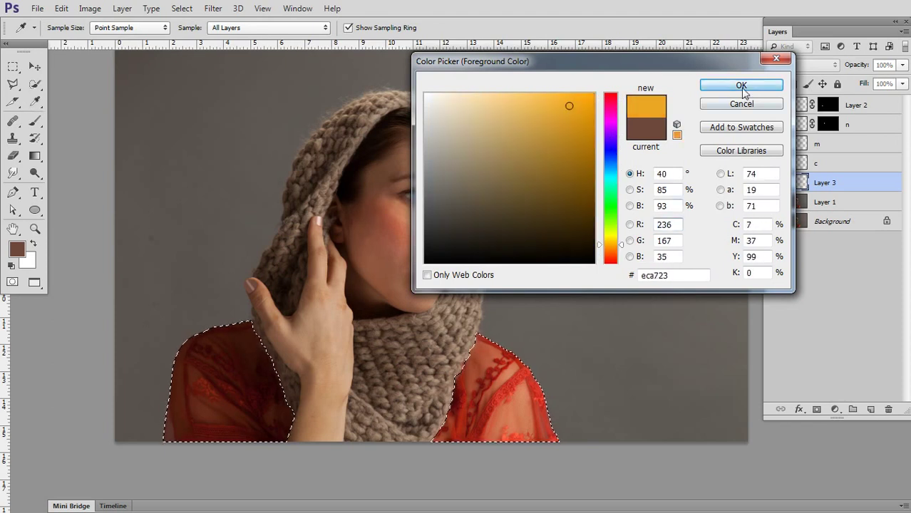
# Feather the shirt selection by 4 px, fill it with orange, and deselect
pyautogui.hotkey('alt', 'BackSpace')
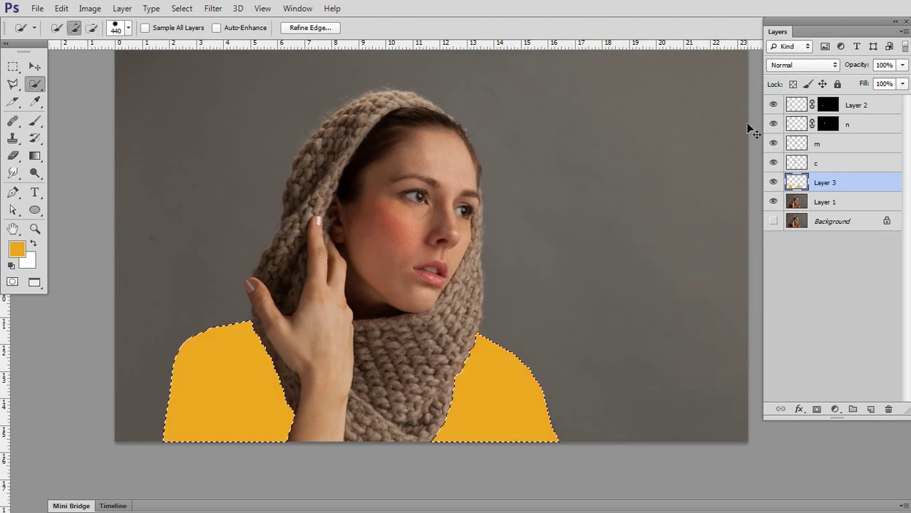
pyautogui.hotkey('ctrl', 'z')
pyautogui.rightClick(481, 90)
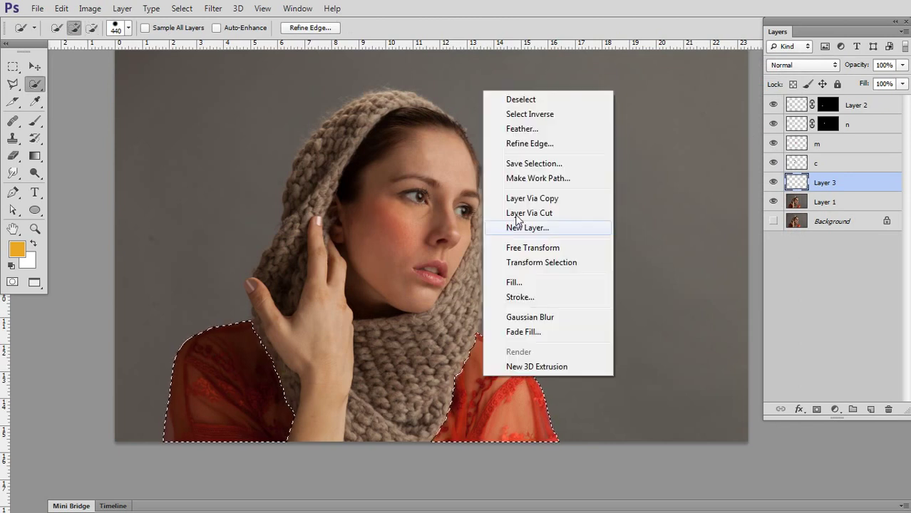
pyautogui.click(519, 130)
pyautogui.write('4')
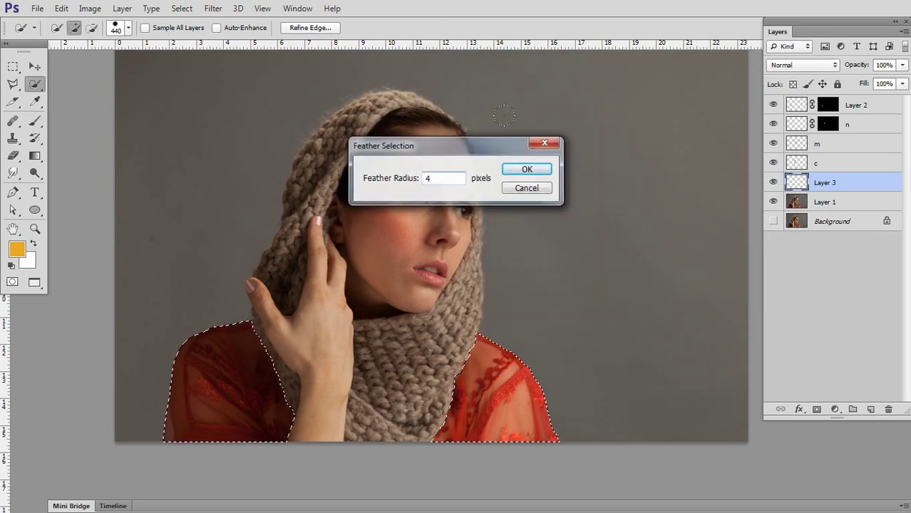
pyautogui.press('Return')
pyautogui.hotkey('alt', 'BackSpace')
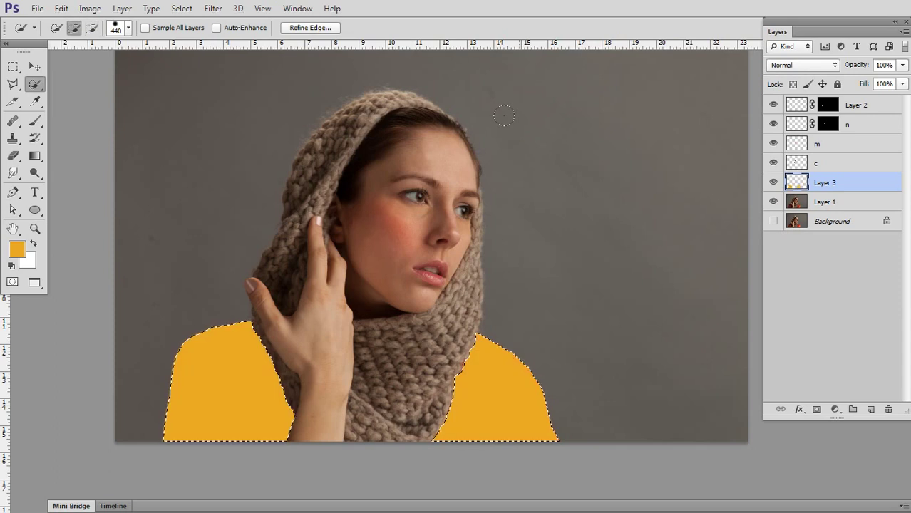
pyautogui.hotkey('ctrl', 'd')
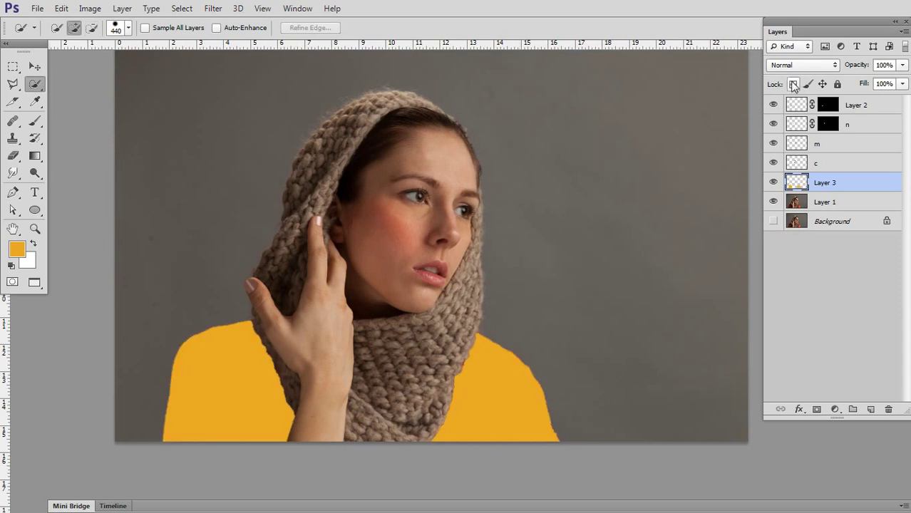
# Lock Layer 3's transparency and set its blend mode to Hue
pyautogui.click(793, 84)
pyautogui.click(801, 65)
pyautogui.scroll(-1, 801, 68)
pyautogui.scroll(-1, 801, 67)
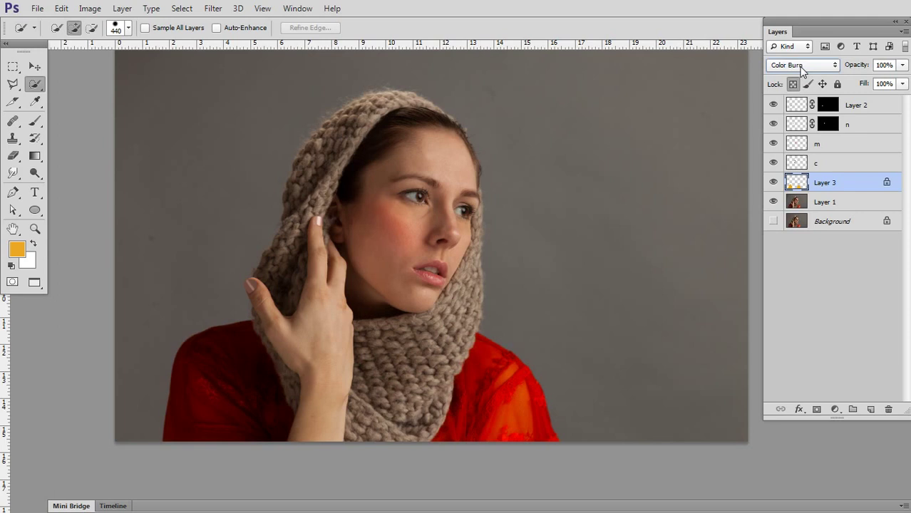
pyautogui.scroll(1, 801, 68)
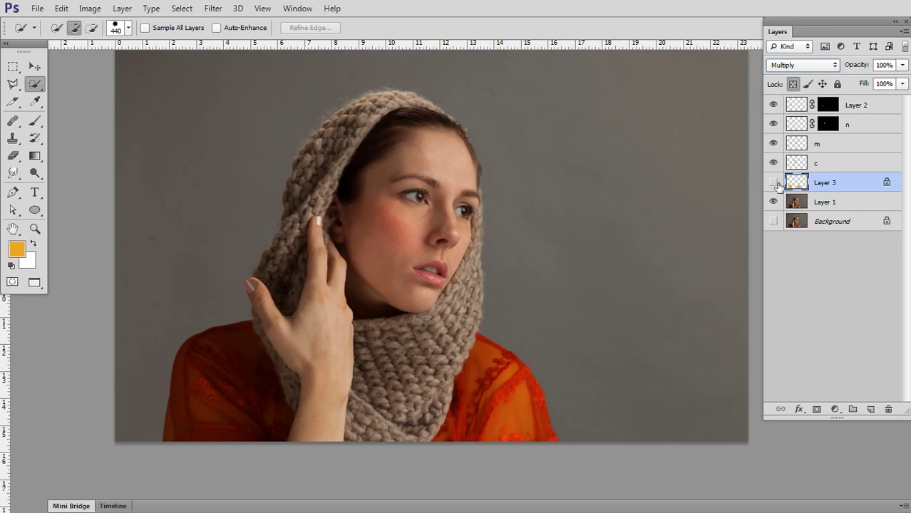
pyautogui.click(773, 183)
pyautogui.scroll(-1, 824, 62)
pyautogui.scroll(-1, 823, 63)
pyautogui.scroll(-1, 823, 63)
pyautogui.scroll(-1, 823, 63)
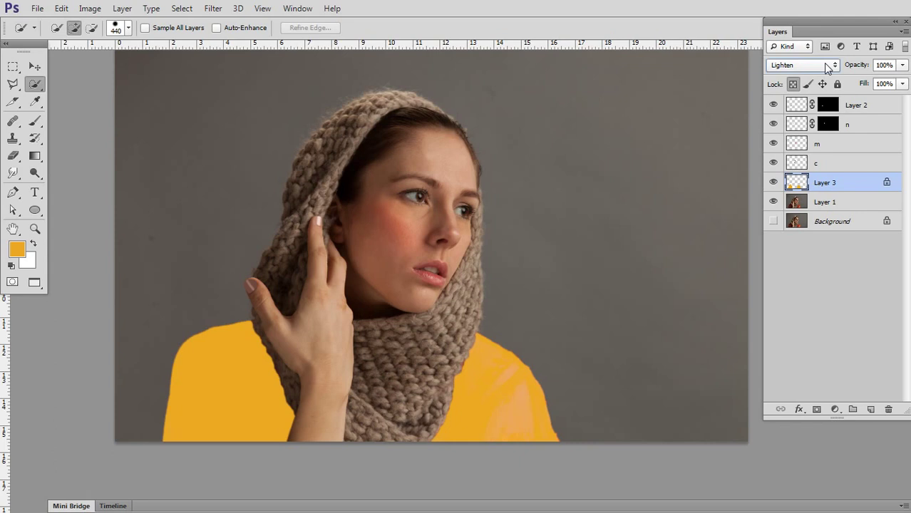
pyautogui.scroll(-1, 823, 62)
pyautogui.scroll(-1, 823, 63)
pyautogui.scroll(-2, 823, 63)
pyautogui.scroll(-1, 823, 63)
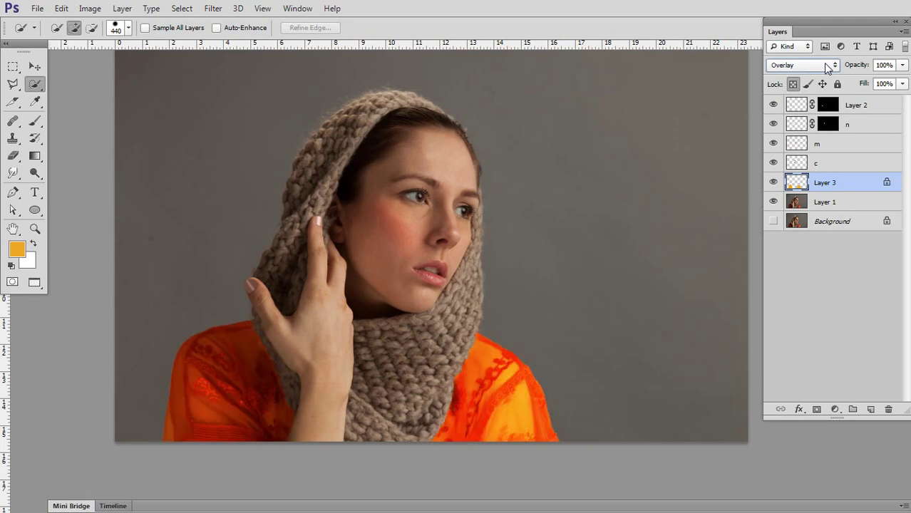
pyautogui.scroll(-1, 823, 63)
pyautogui.scroll(-1, 823, 62)
pyautogui.scroll(-1, 823, 63)
pyautogui.scroll(-1, 823, 63)
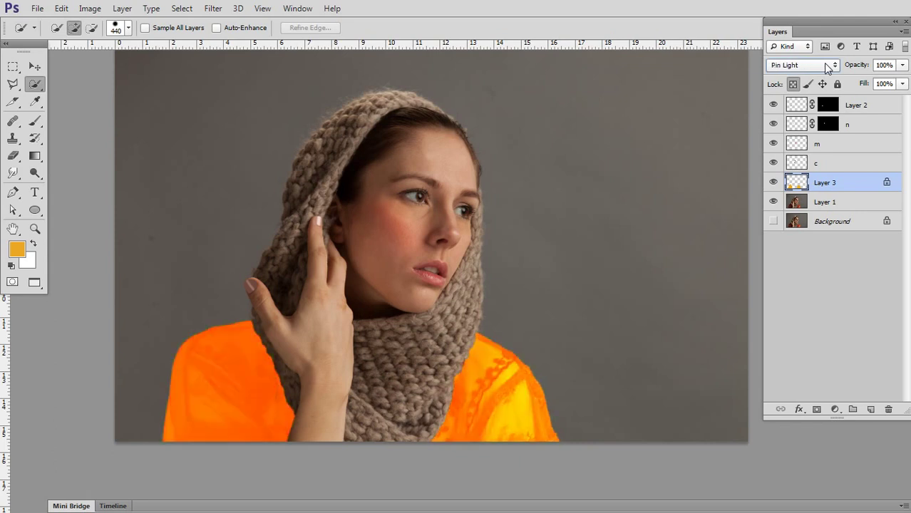
pyautogui.scroll(-2, 823, 63)
pyautogui.scroll(-2, 823, 63)
pyautogui.scroll(-2, 823, 63)
pyautogui.scroll(-1, 824, 63)
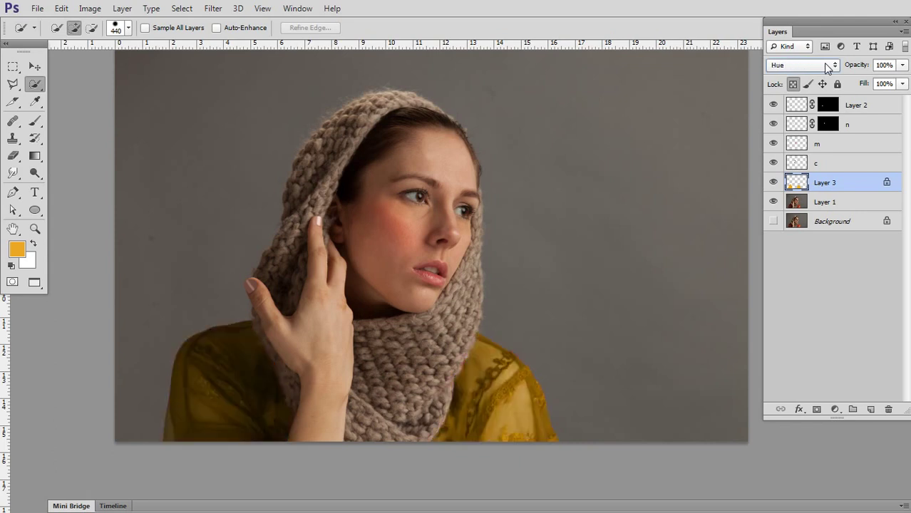
pyautogui.scroll(-1, 823, 63)
pyautogui.scroll(1, 823, 63)
pyautogui.scroll(-1, 823, 63)
pyautogui.scroll(1, 824, 63)
# Lower Layer 3's opacity to 40% and zoom in to inspect the face
pyautogui.moveTo(859, 66); pyautogui.dragTo(836, 67)
pyautogui.moveTo(819, 67); pyautogui.dragTo(817, 69)
pyautogui.click(841, 264)
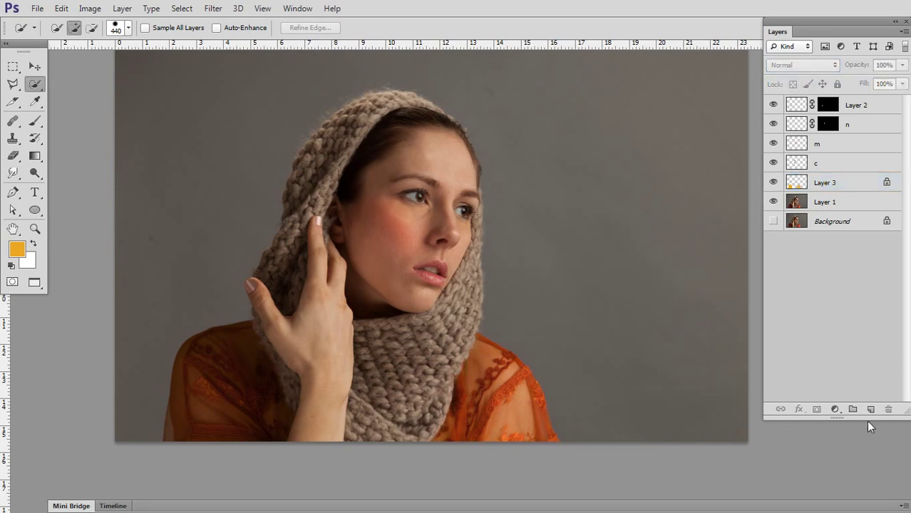
pyautogui.press('z')
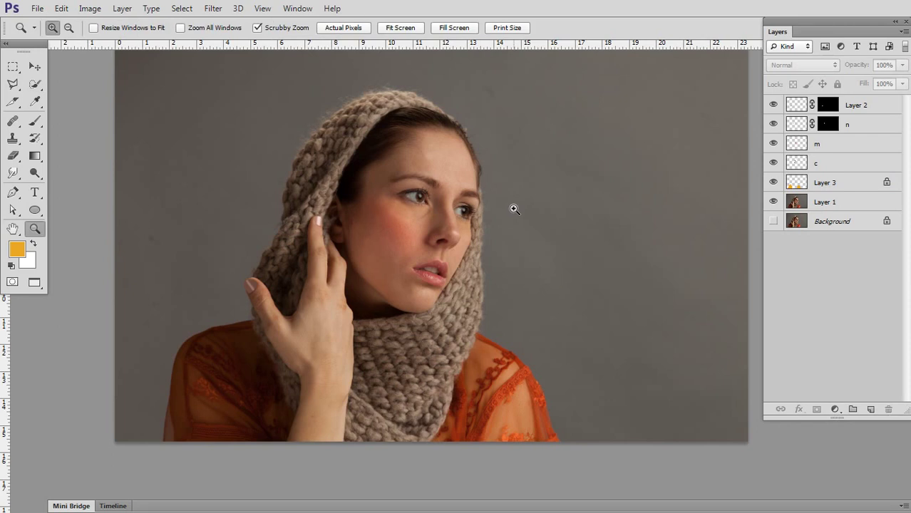
pyautogui.moveTo(512, 205); pyautogui.dragTo(685, 241)
pyautogui.press('h')
pyautogui.moveTo(568, 193); pyautogui.dragTo(571, 229)
pyautogui.press('w')
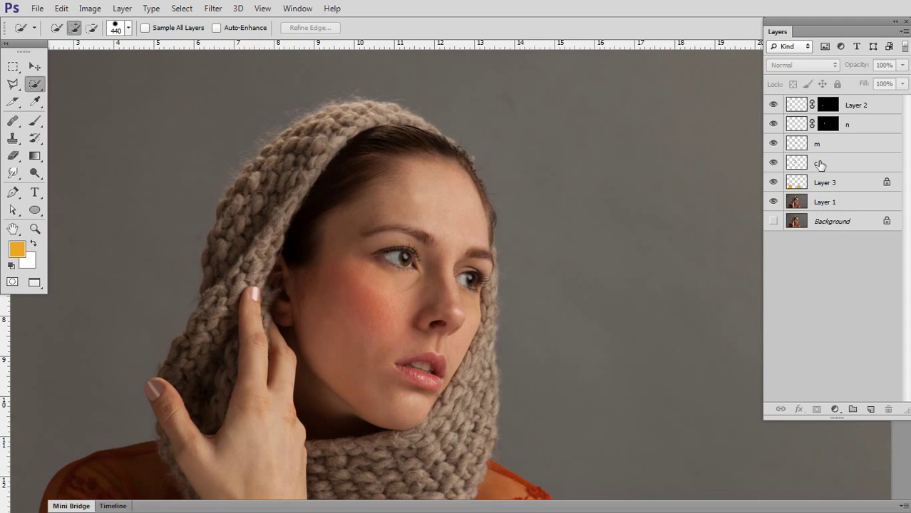
# Group Layer 1 through Layer 2 as Group 1, duplicate and hide it, then merge the copy
pyautogui.click(827, 203)
pyautogui.keyDown('shift'); pyautogui.click(869, 107); pyautogui.keyUp('shift')
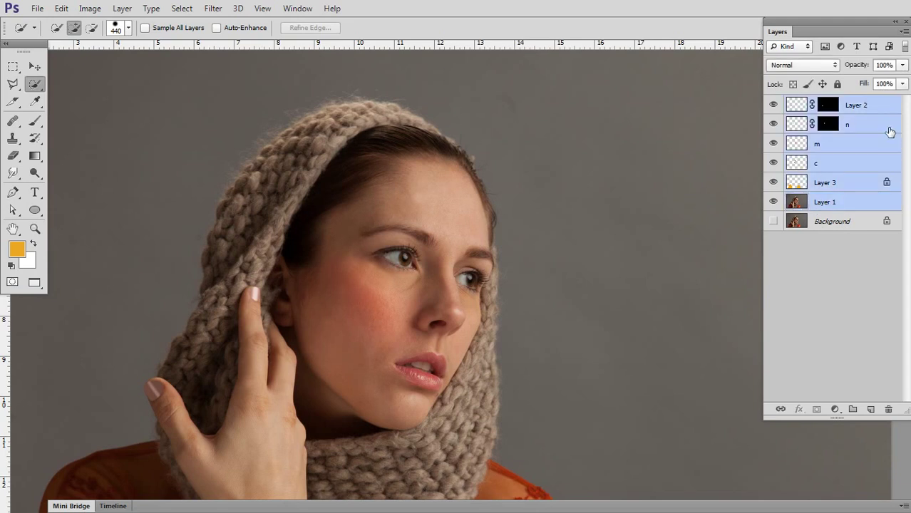
pyautogui.hotkey('ctrl', 'g')
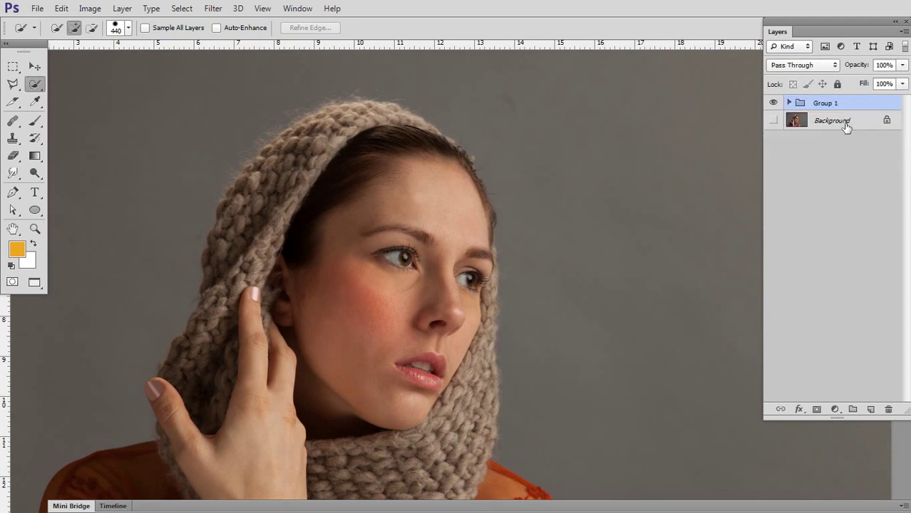
pyautogui.moveTo(853, 104)
pyautogui.mouseDown()
pyautogui.moveTo(859, 336)
pyautogui.moveTo(870, 410)
pyautogui.mouseUp()
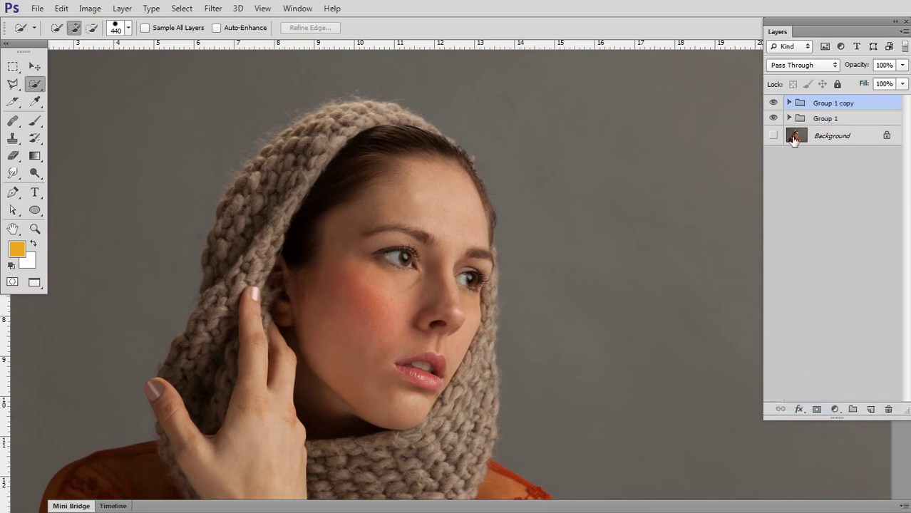
pyautogui.click(774, 119)
pyautogui.rightClick(878, 106)
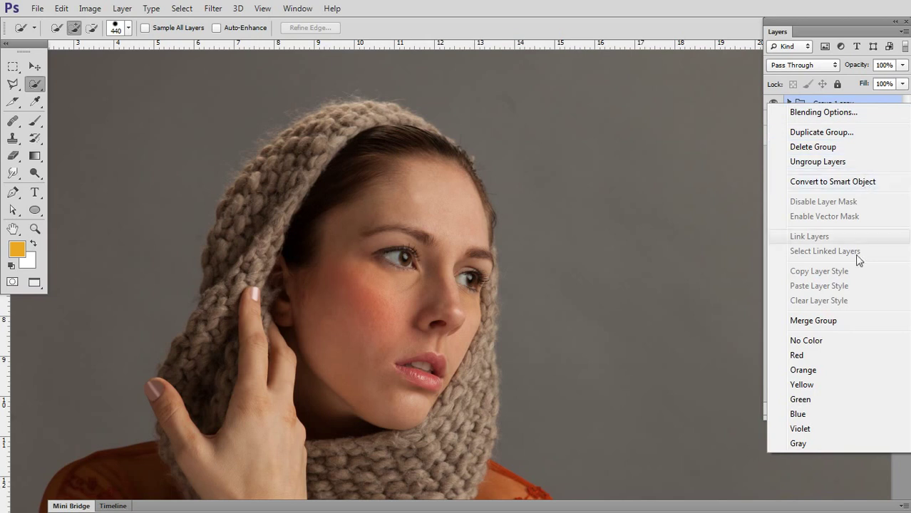
pyautogui.click(834, 321)
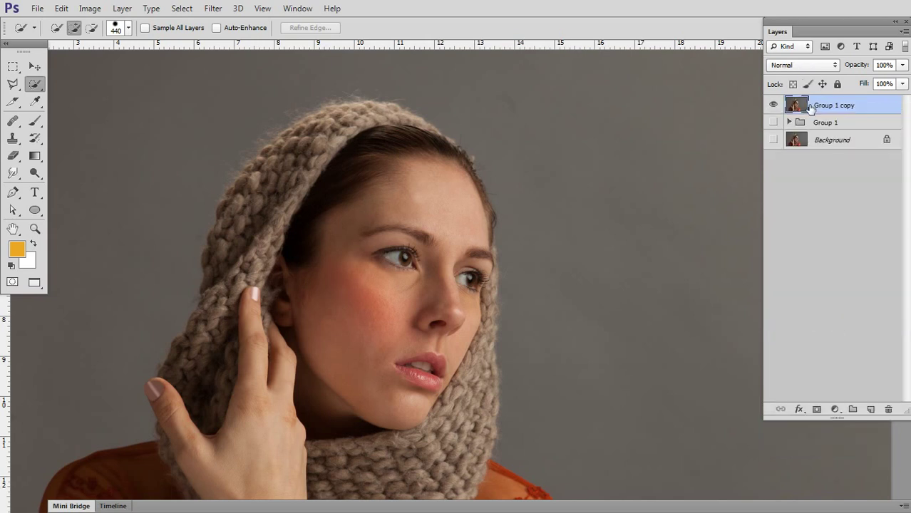
# Apply Surface Blur to Group 1 copy, previewing the cheek with slightly lowered Radius and Threshold
pyautogui.click(213, 8)
pyautogui.click(427, 315)
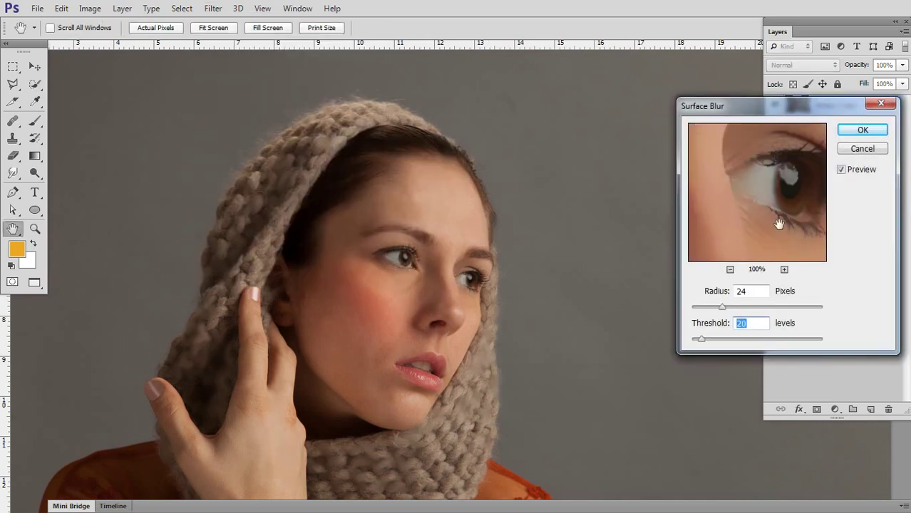
pyautogui.moveTo(779, 220); pyautogui.dragTo(844, 138)
pyautogui.moveTo(761, 183); pyautogui.dragTo(783, 192)
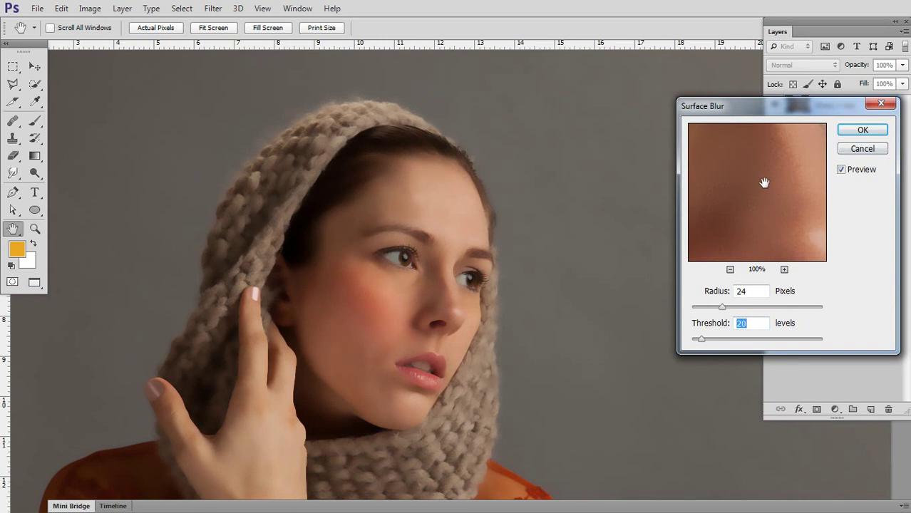
pyautogui.moveTo(722, 307); pyautogui.dragTo(696, 307)
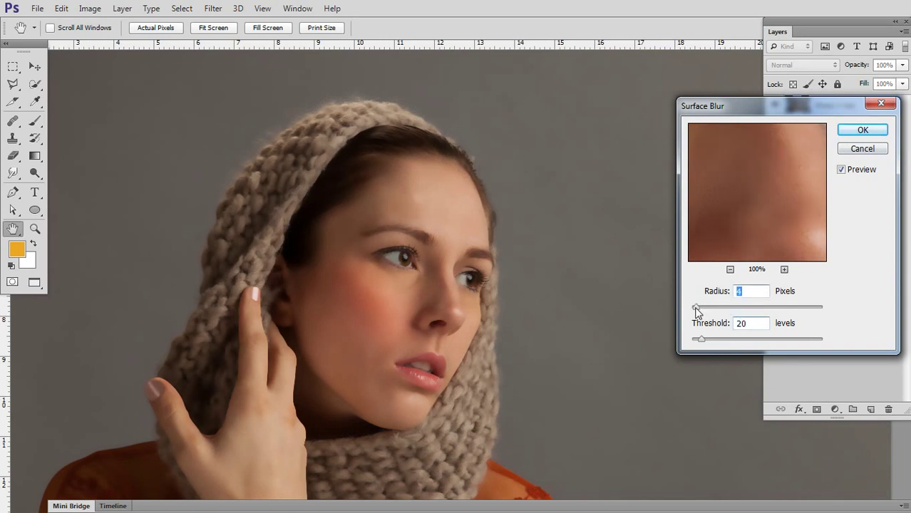
pyautogui.moveTo(700, 340); pyautogui.dragTo(697, 345)
pyautogui.moveTo(698, 308); pyautogui.dragTo(701, 308)
pyautogui.click(862, 132)
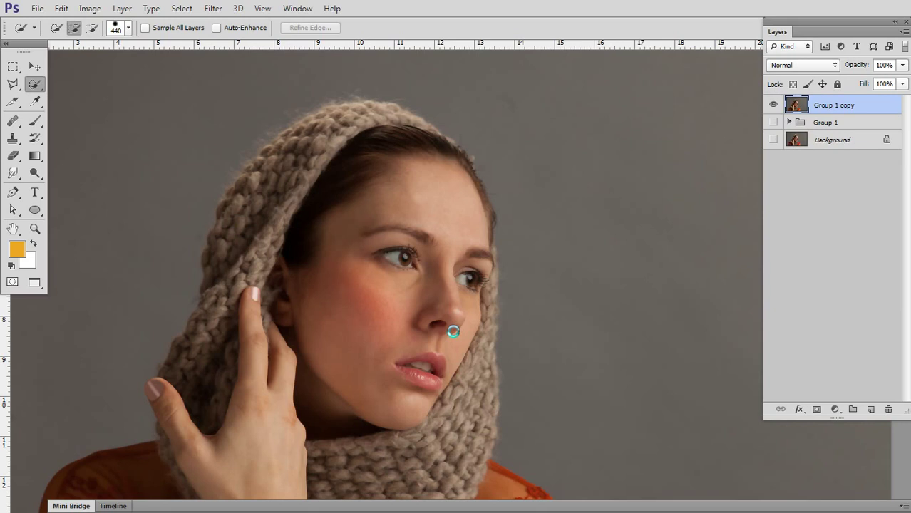
pyautogui.press('z')
pyautogui.moveTo(385, 319); pyautogui.dragTo(468, 352)
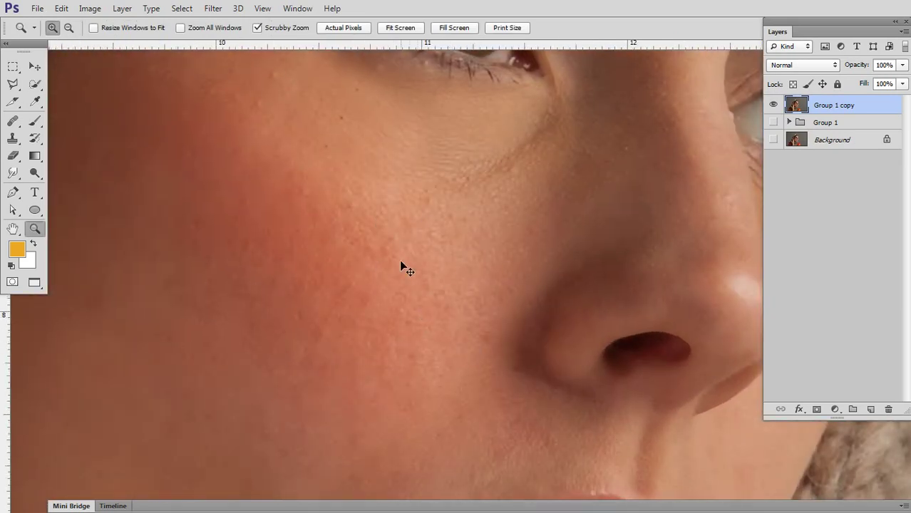
pyautogui.moveTo(401, 267); pyautogui.dragTo(385, 264)
pyautogui.moveTo(443, 244)
pyautogui.mouseDown()
pyautogui.moveTo(409, 297)
pyautogui.moveTo(380, 315)
pyautogui.mouseUp()
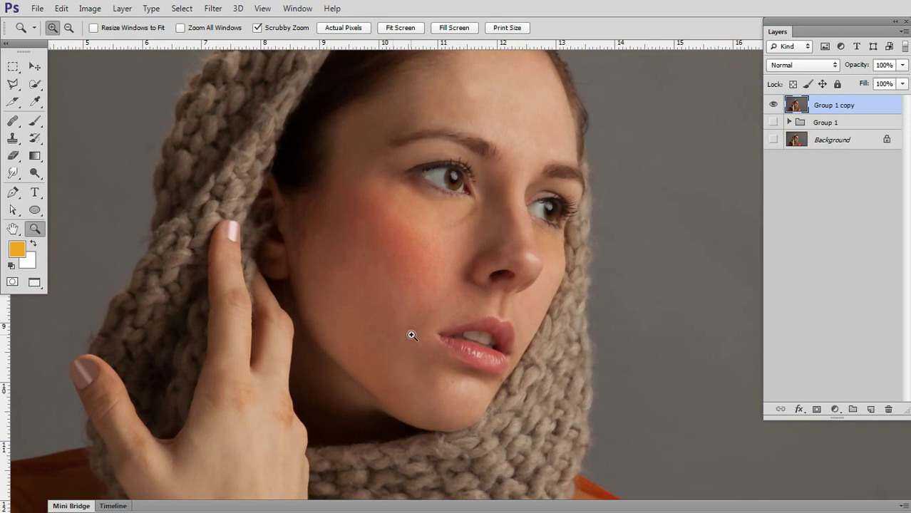
pyautogui.scroll(-3, 427, 240)
pyautogui.scroll(-2, 412, 298)
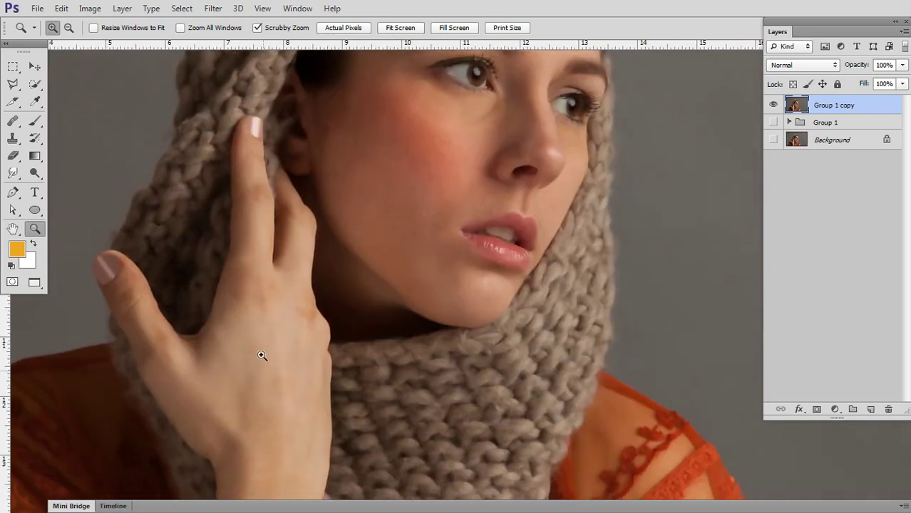
pyautogui.keyDown('alt'); pyautogui.click(507, 300); pyautogui.keyUp('alt')
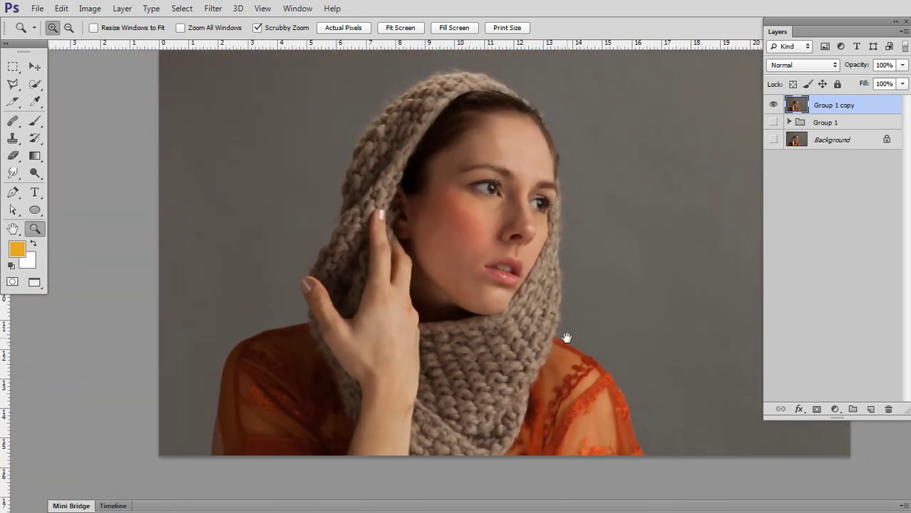
pyautogui.moveTo(565, 335); pyautogui.dragTo(482, 359)
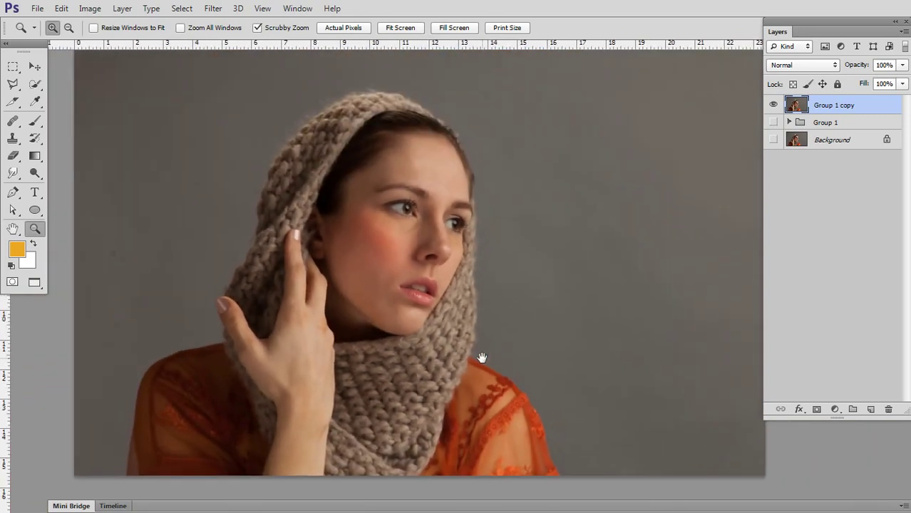
# Replace the empty Layer 4 with a fresh new layer on top
pyautogui.click(869, 410)
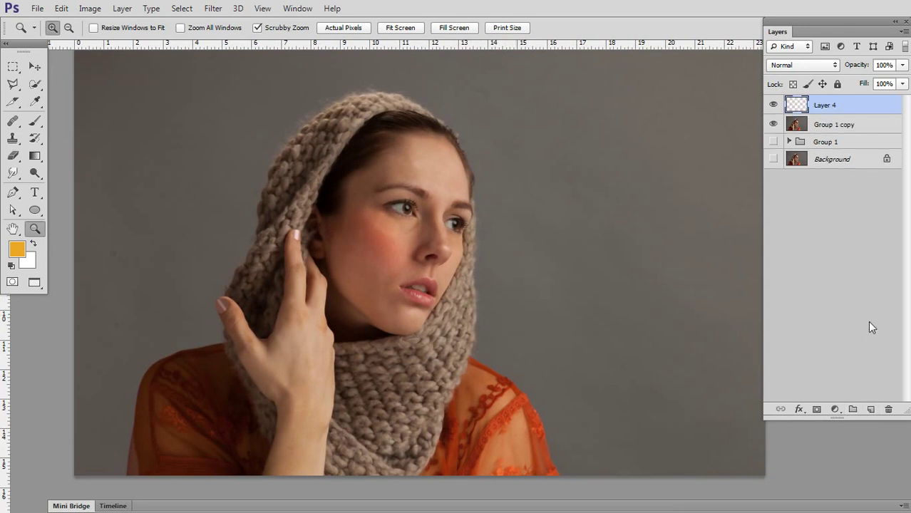
pyautogui.press('Delete')
pyautogui.press('w')
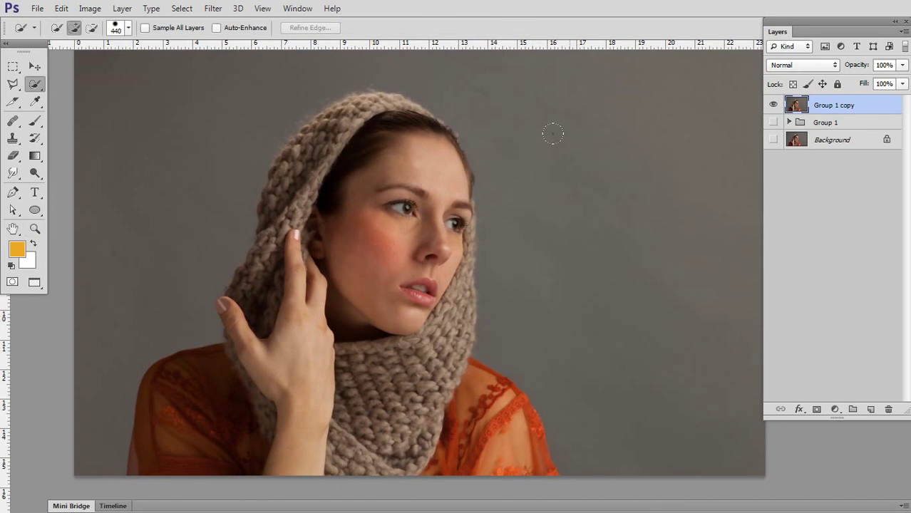
pyautogui.click(870, 410)
# Set up a huge soft brush of about 5000 px with a dark brown sampled from the photo
pyautogui.click(35, 122)
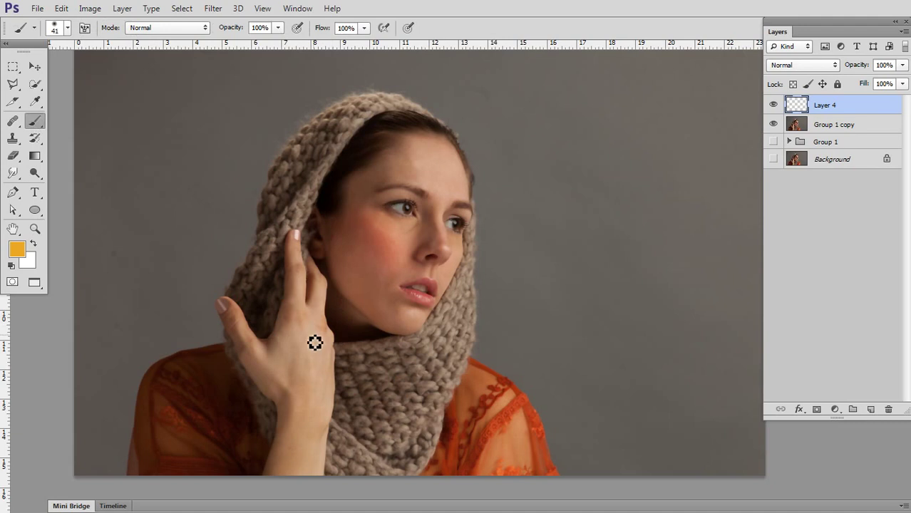
pyautogui.moveTo(304, 329); pyautogui.dragTo(461, 307)
pyautogui.hscroll(-5, 449, 291)
pyautogui.scroll(-5, 449, 291)
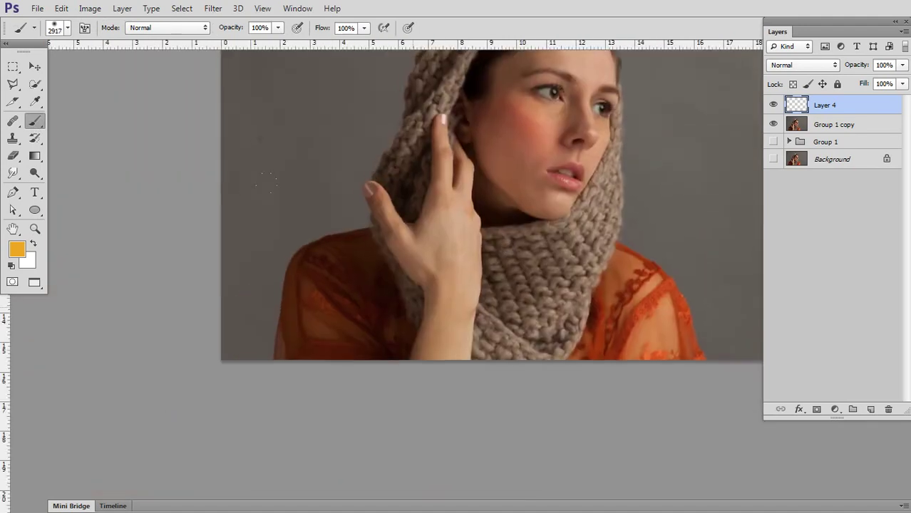
pyautogui.keyDown('alt'); pyautogui.click(337, 328); pyautogui.keyUp('alt')
pyautogui.moveTo(362, 311); pyautogui.dragTo(445, 306)
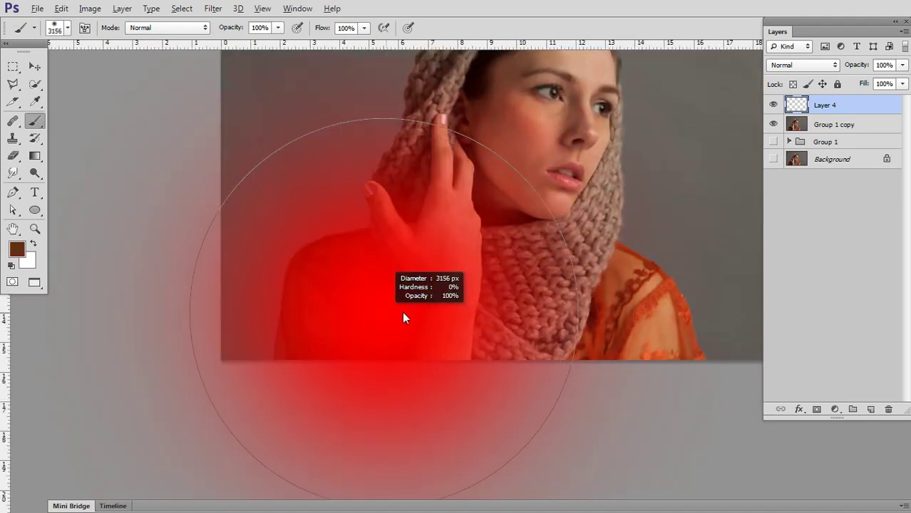
pyautogui.scroll(-2, 324, 345)
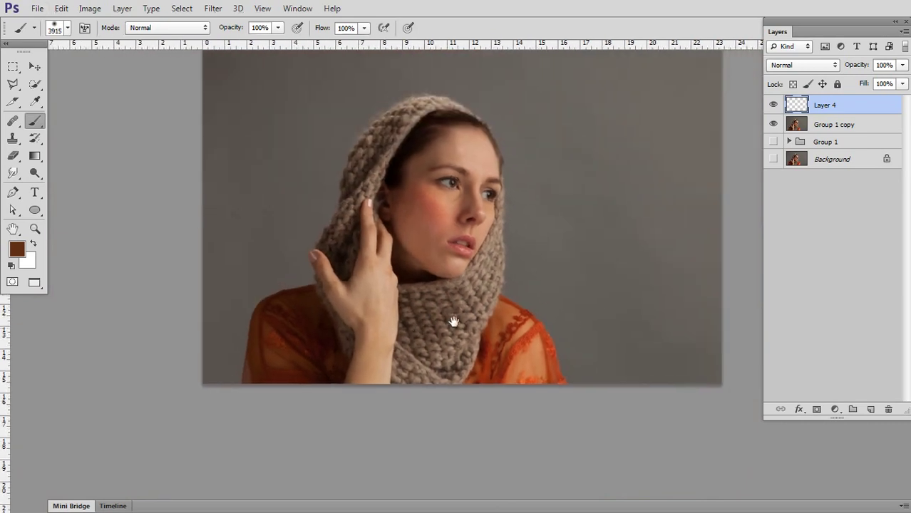
pyautogui.moveTo(324, 345); pyautogui.dragTo(374, 347)
# Paint a soft brown wash over the lower-left of the photo
pyautogui.moveTo(123, 185); pyautogui.dragTo(126, 178)
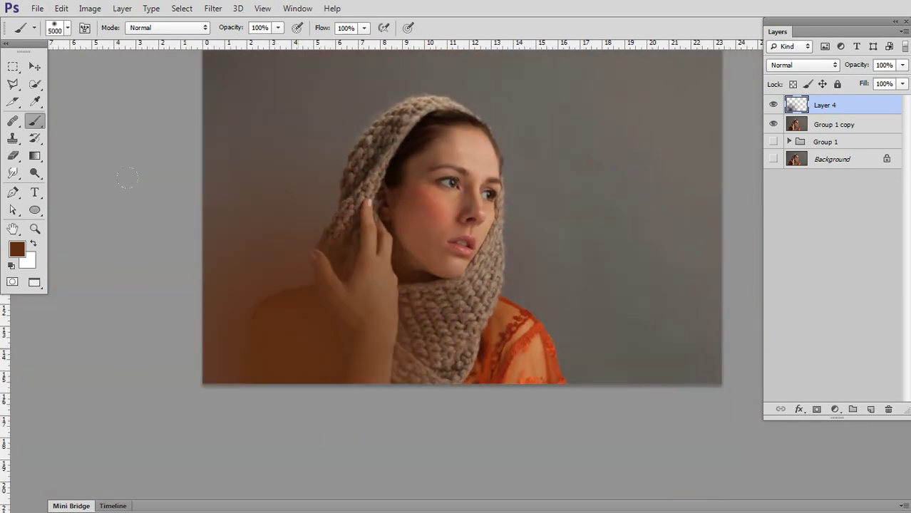
pyautogui.hotkey('ctrl', 'z')
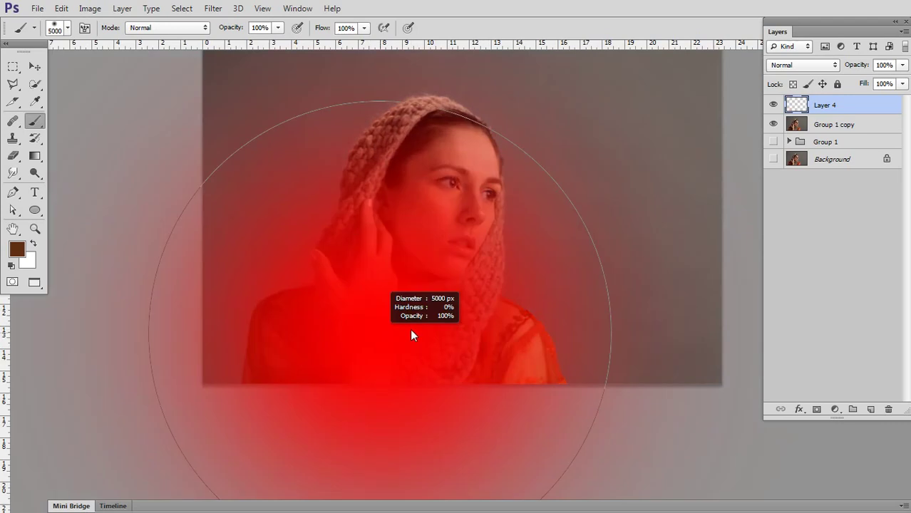
pyautogui.click(188, 178)
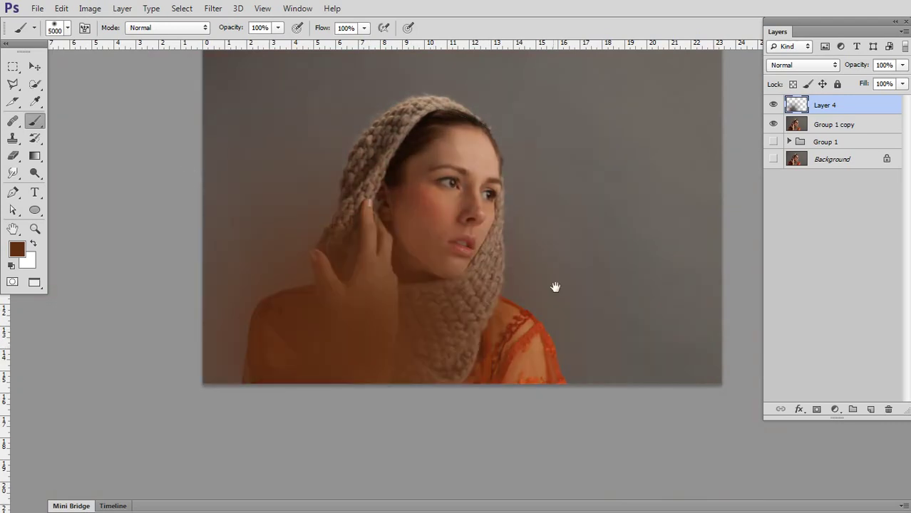
pyautogui.moveTo(556, 287); pyautogui.dragTo(515, 317)
# Cycle Layer 4's blend mode, compare it hidden and shown, and add a new Layer 5
pyautogui.click(834, 68)
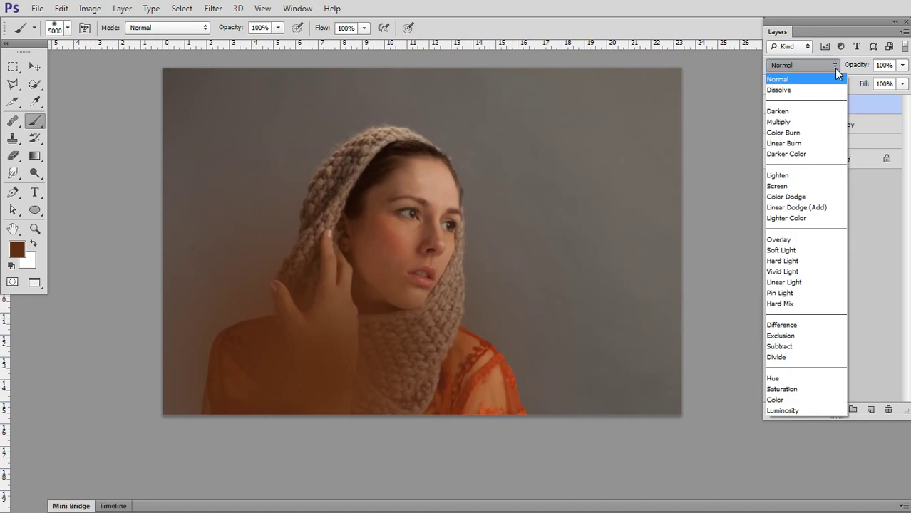
pyautogui.press('Down')
pyautogui.press('Down')
pyautogui.press('Down')
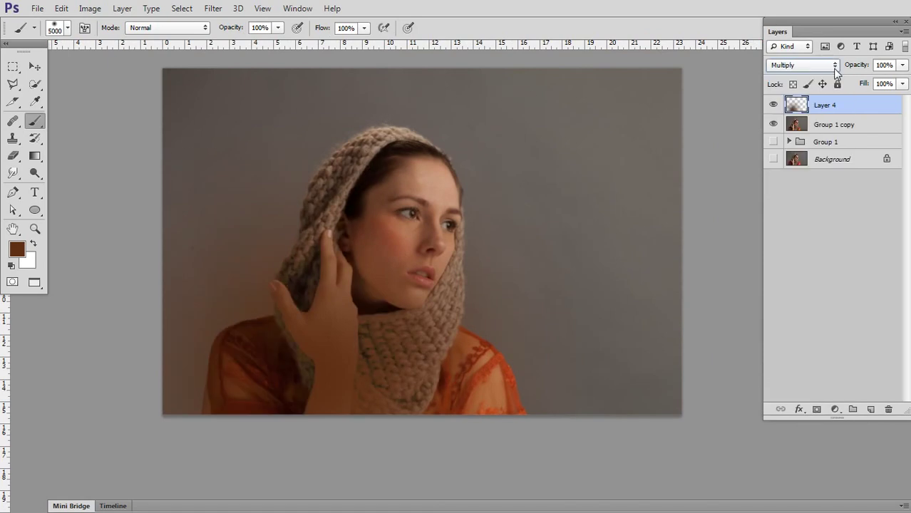
pyautogui.press('Down')
pyautogui.press('Down')
pyautogui.press('Down')
pyautogui.press('Down')
pyautogui.press('Down')
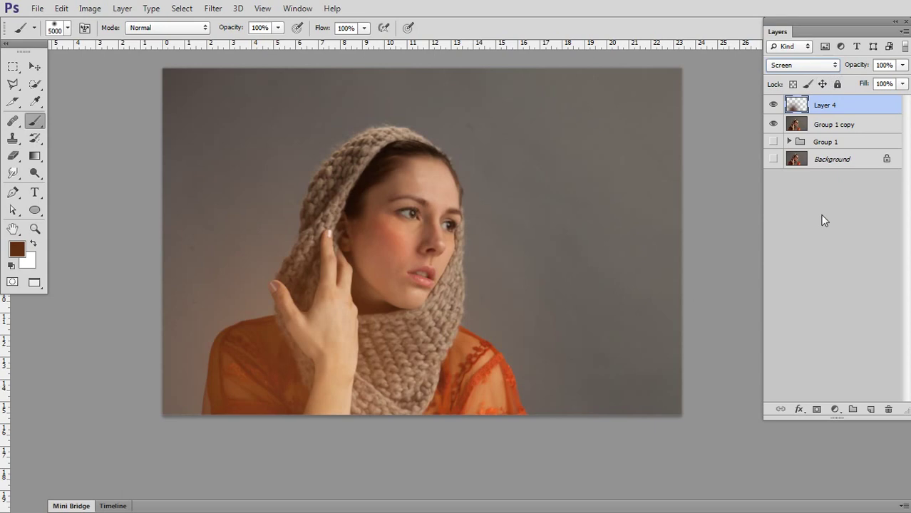
pyautogui.click(824, 221)
pyautogui.click(773, 105)
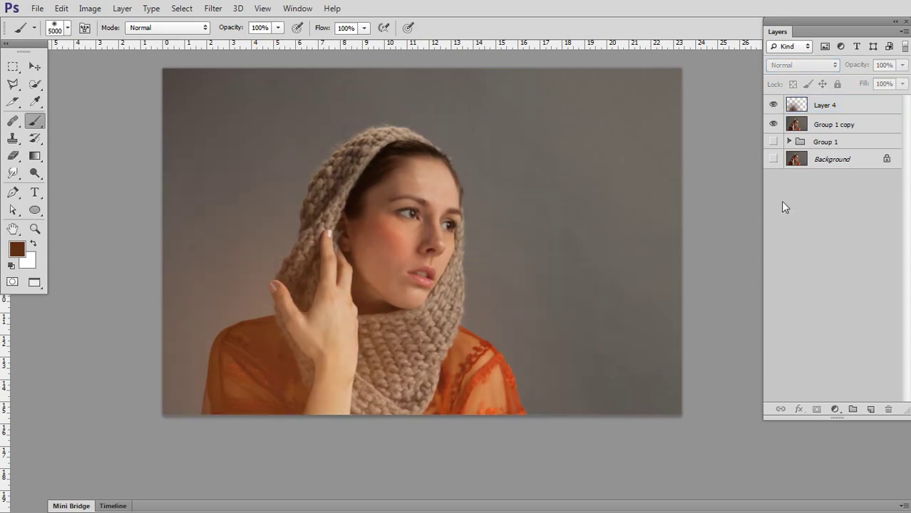
pyautogui.moveTo(691, 242); pyautogui.dragTo(645, 243)
pyautogui.click(870, 409)
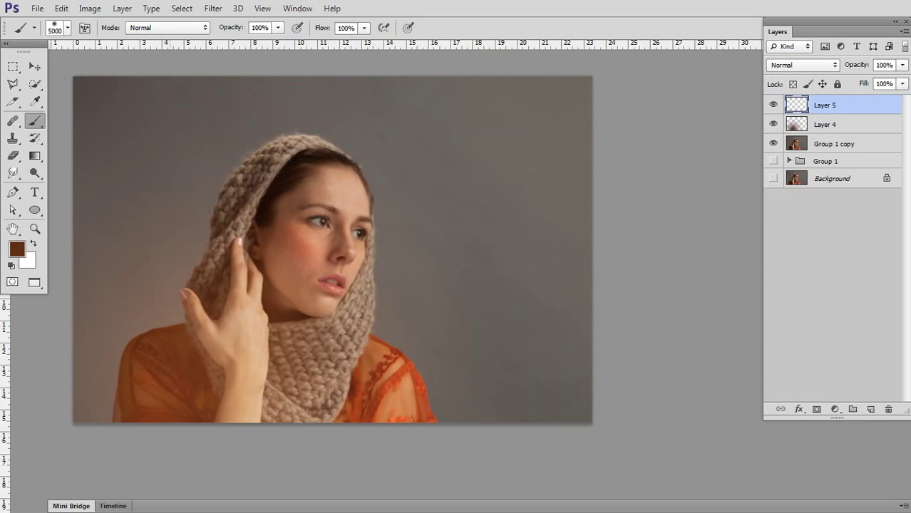
# Set the foreground to cyan and paint a large soft glow right of the face
pyautogui.click(22, 254)
pyautogui.click(617, 94)
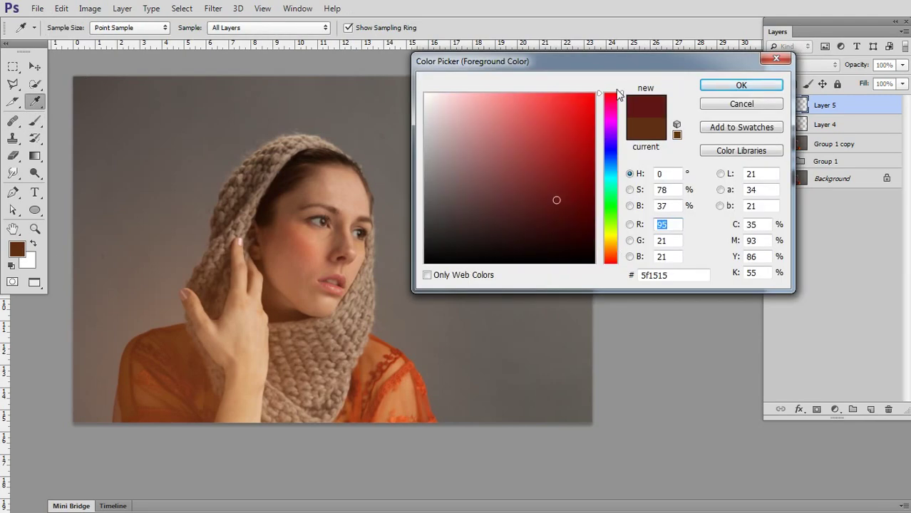
pyautogui.moveTo(579, 100); pyautogui.dragTo(596, 92)
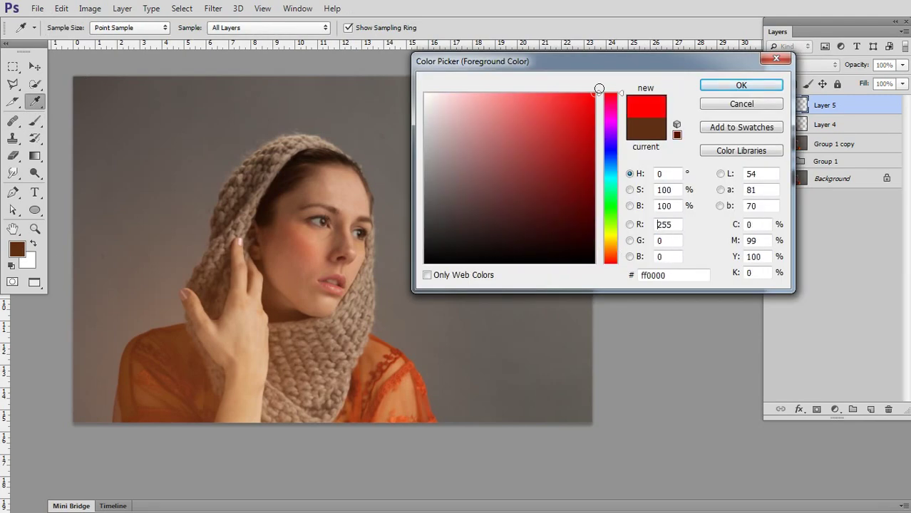
pyautogui.click(614, 182)
pyautogui.click(740, 86)
pyautogui.press('b')
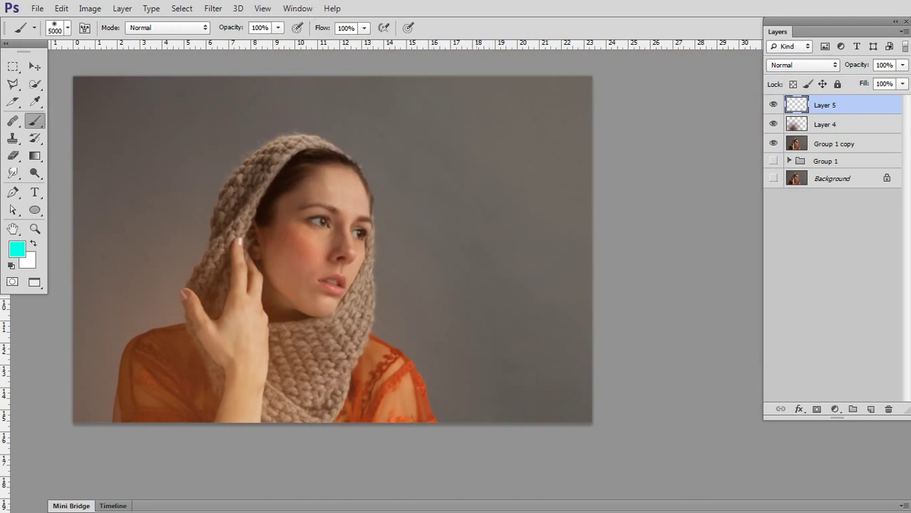
pyautogui.click(467, 175)
pyautogui.moveTo(574, 233); pyautogui.dragTo(589, 244)
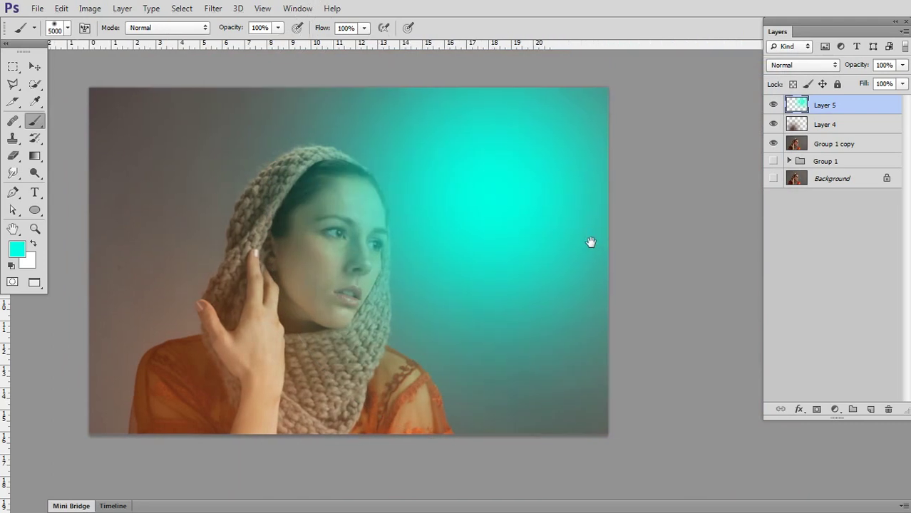
# Try Layer 5's blend modes at full opacity, settling on Divide
pyautogui.click(796, 65)
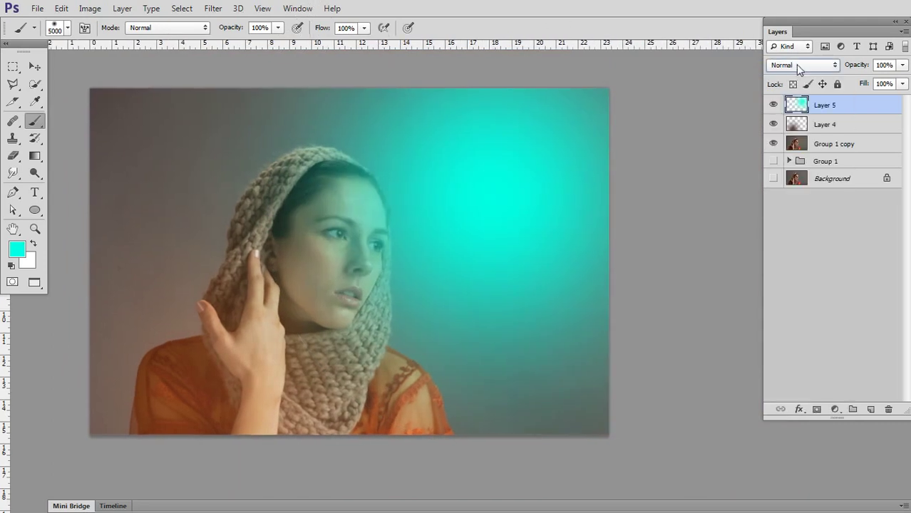
pyautogui.press('Down')
pyautogui.press('Down')
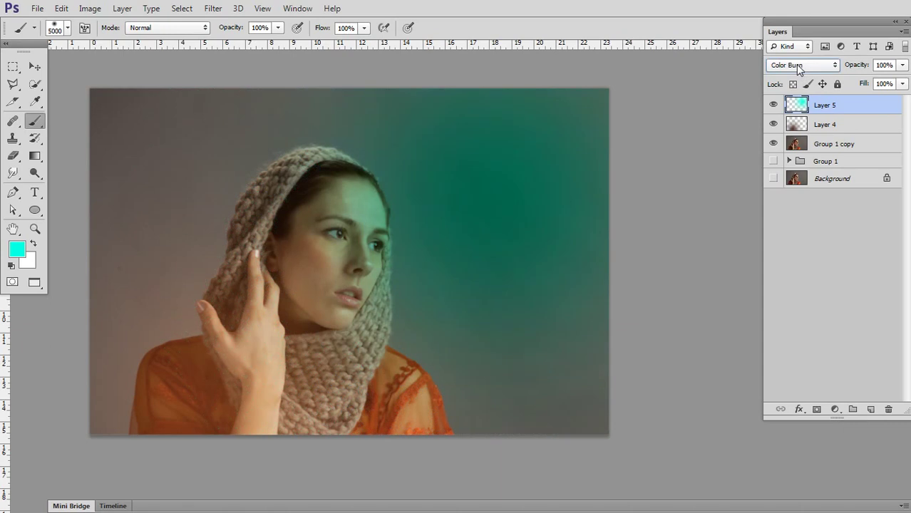
pyautogui.press('Down')
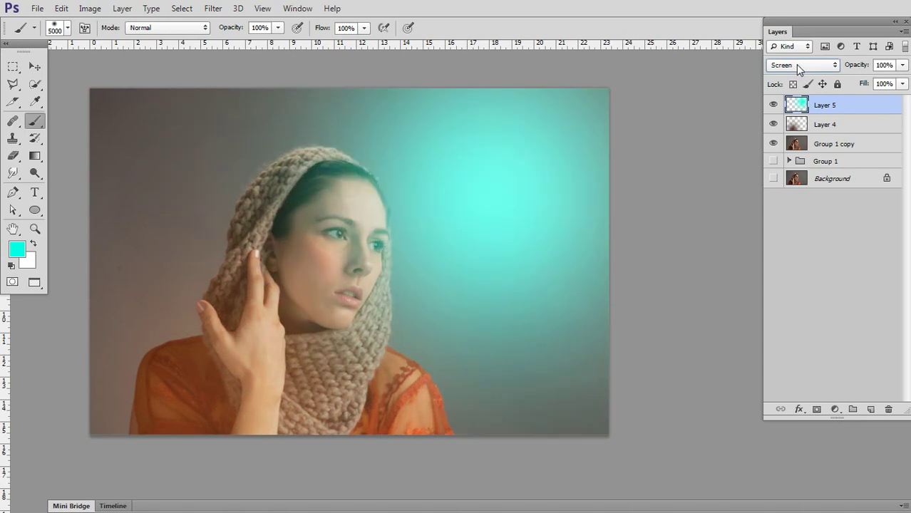
pyautogui.press('Down')
pyautogui.press('Up')
pyautogui.press('Down')
pyautogui.press('Up')
pyautogui.moveTo(850, 69)
pyautogui.mouseDown()
pyautogui.moveTo(816, 66)
pyautogui.moveTo(895, 68)
pyautogui.mouseUp()
pyautogui.click(807, 66)
pyautogui.press('Down')
pyautogui.press('Down')
pyautogui.press('Down')
pyautogui.press('Down')
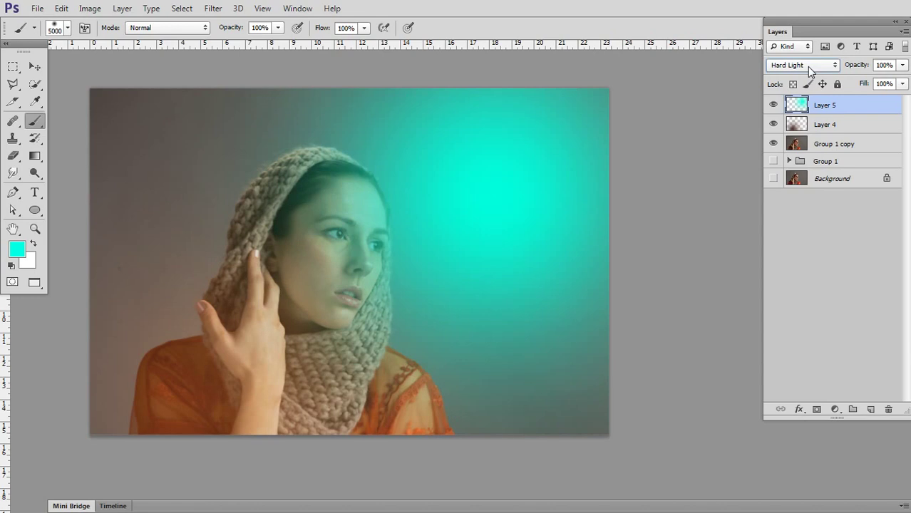
pyautogui.press('Down')
pyautogui.press('Down')
pyautogui.press('Down')
pyautogui.press('Down')
pyautogui.press('Down')
pyautogui.press('Down')
pyautogui.press('Down')
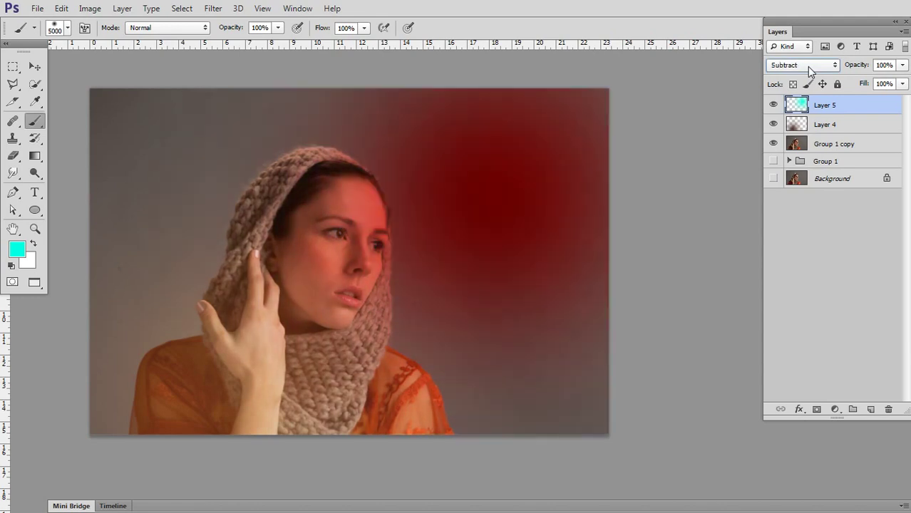
pyautogui.press('Down')
pyautogui.press('Down')
pyautogui.press('Up')
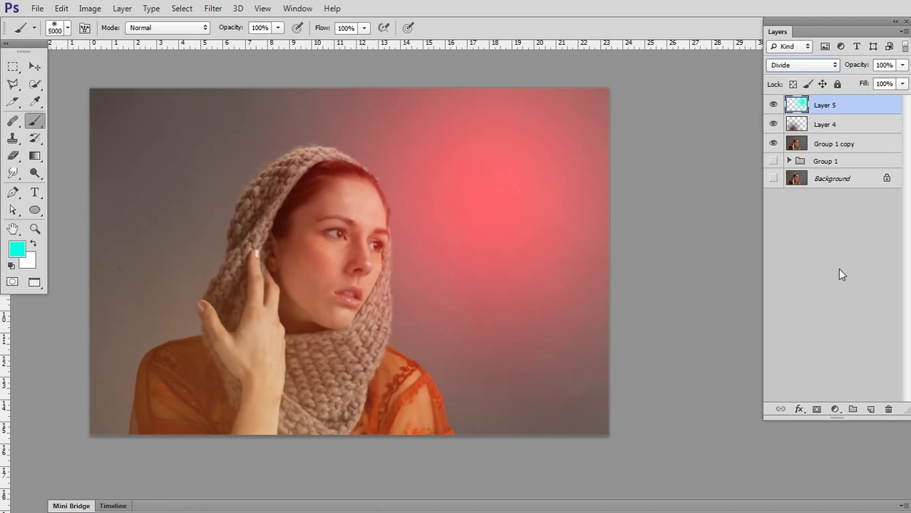
# Reselect Layer 5 and switch toward the Eraser tool
pyautogui.hotkey('alt', 'e')
pyautogui.press('Escape')
pyautogui.press('e')
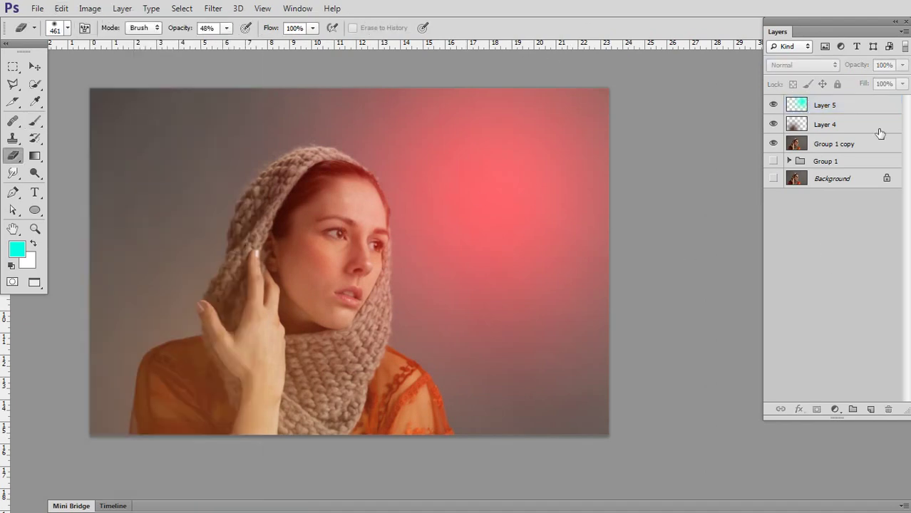
pyautogui.click(887, 108)
pyautogui.press('b')
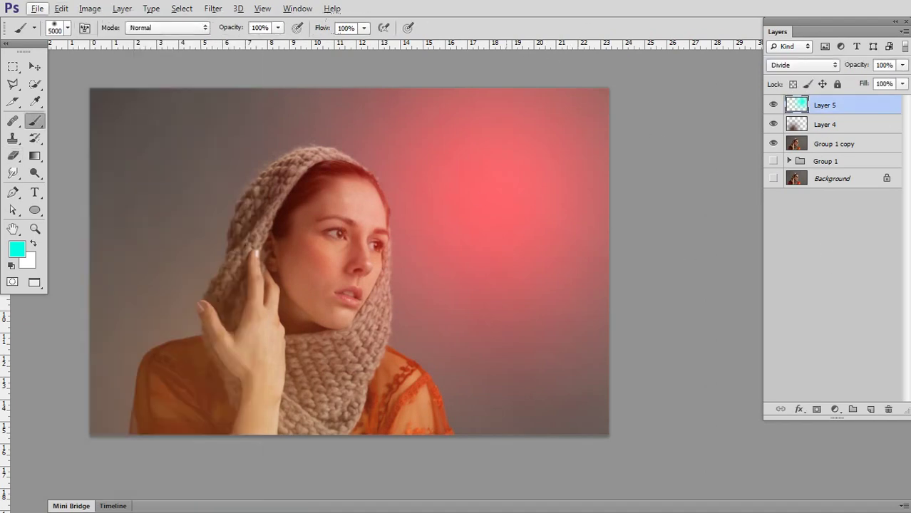
pyautogui.hotkey('alt', 'e')
pyautogui.press('Escape')
# Erase part of the red glow on Layer 5 with a large eraser
pyautogui.press('e')
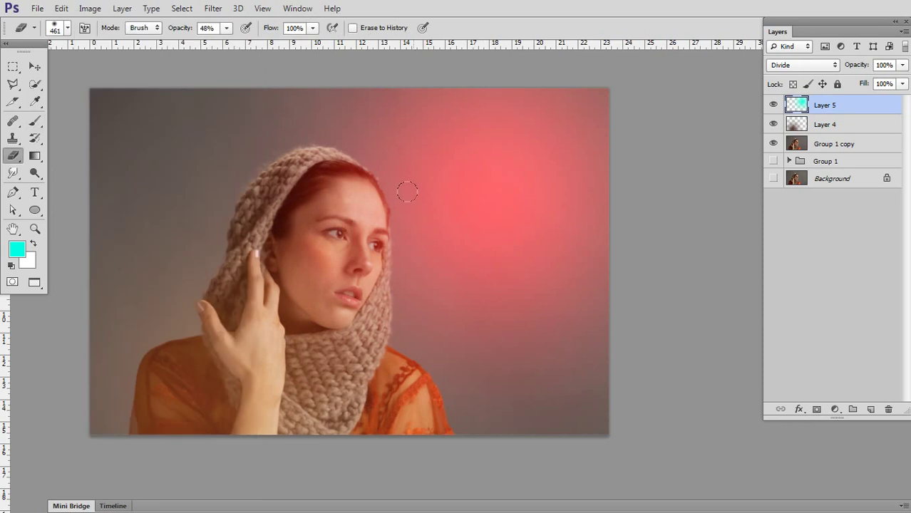
pyautogui.moveTo(407, 186); pyautogui.dragTo(625, 204)
pyautogui.click(624, 203)
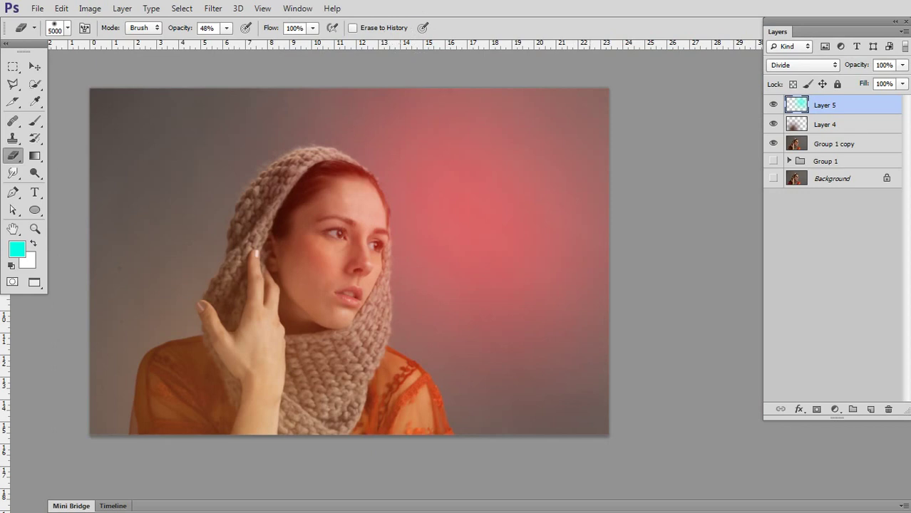
pyautogui.click(624, 203)
pyautogui.moveTo(492, 201); pyautogui.dragTo(377, 234)
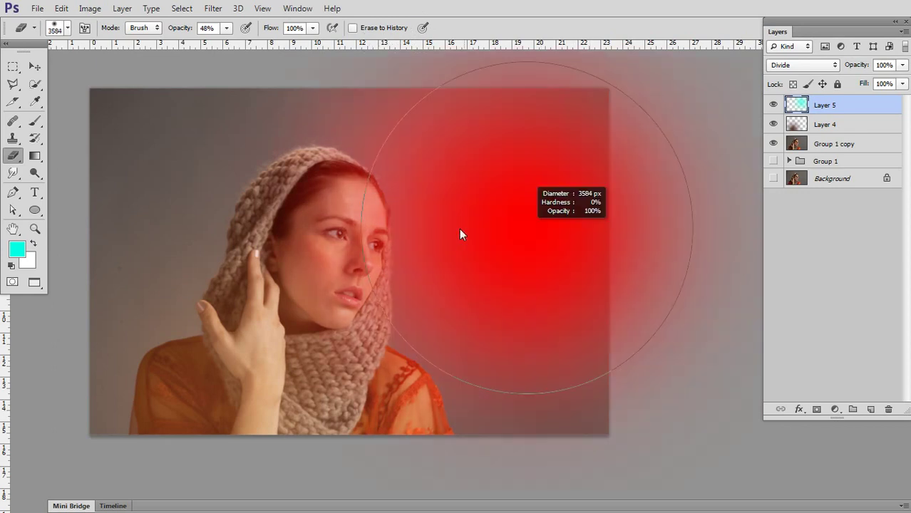
pyautogui.click(409, 220)
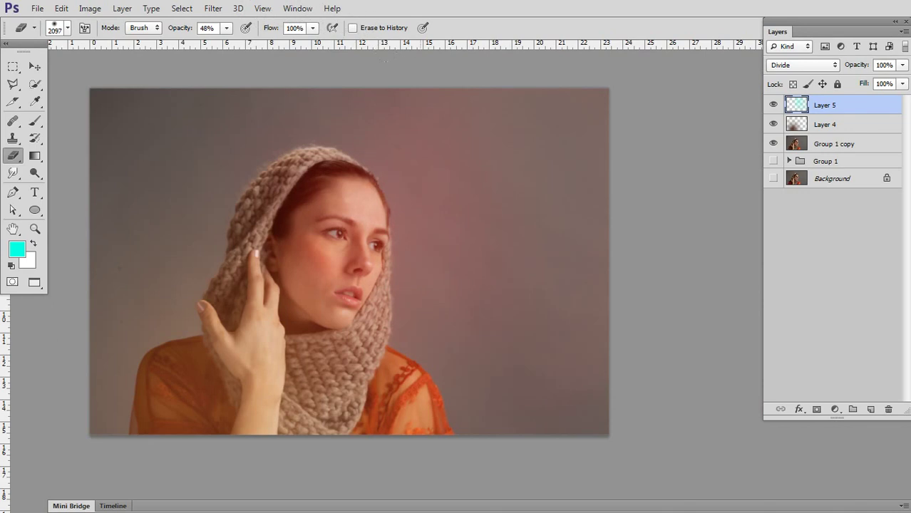
# Erase the glow across the upper-right background at 72% eraser opacity
pyautogui.moveTo(471, 190); pyautogui.dragTo(472, 186)
pyautogui.moveTo(179, 31); pyautogui.dragTo(197, 30)
pyautogui.moveTo(389, 126); pyautogui.dragTo(396, 239)
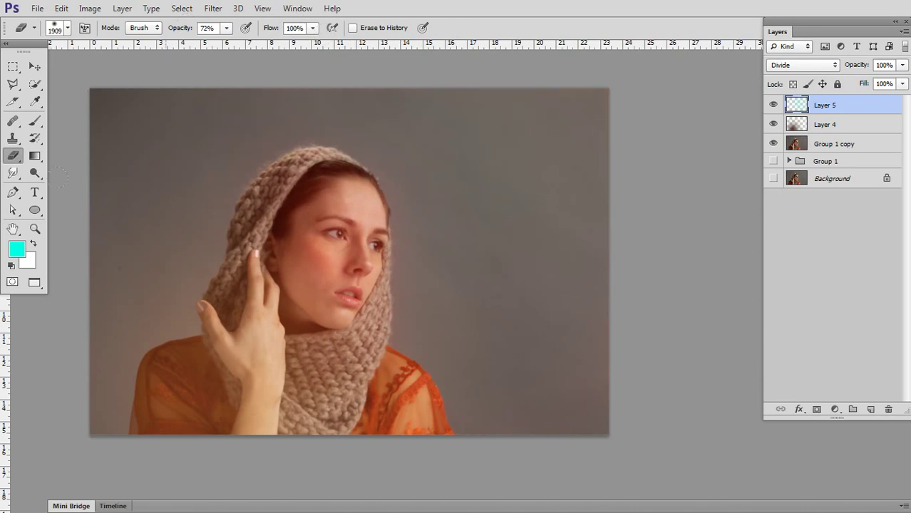
pyautogui.moveTo(506, 171); pyautogui.dragTo(524, 171)
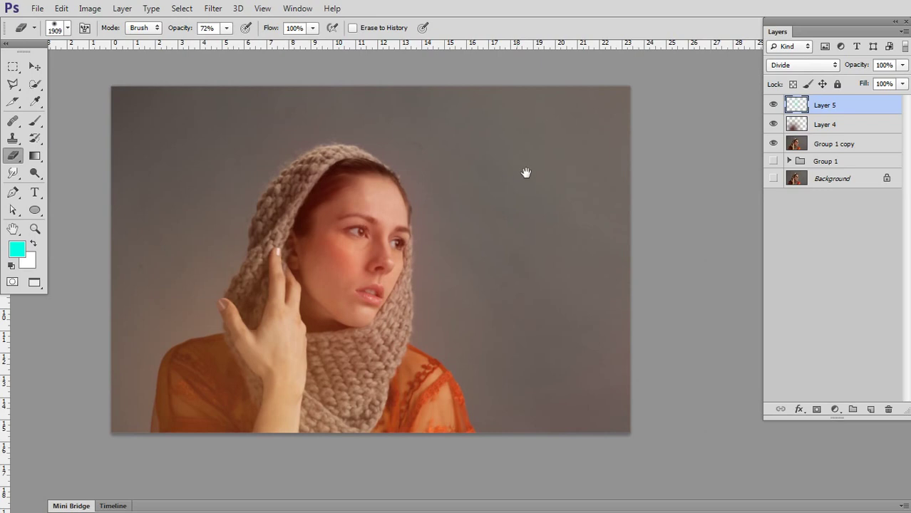
# Resize the brush, then set a larger eraser at 39% opacity
pyautogui.press('b')
pyautogui.moveTo(469, 225); pyautogui.dragTo(402, 230)
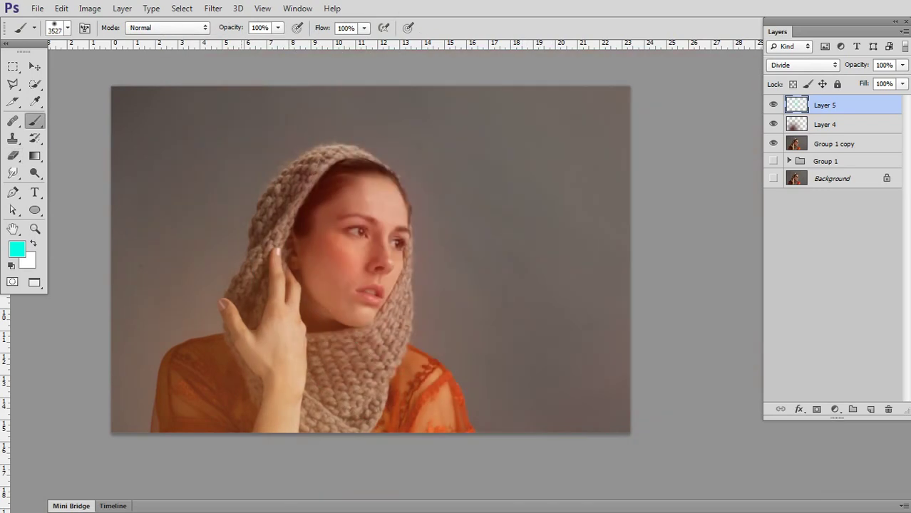
pyautogui.press('e')
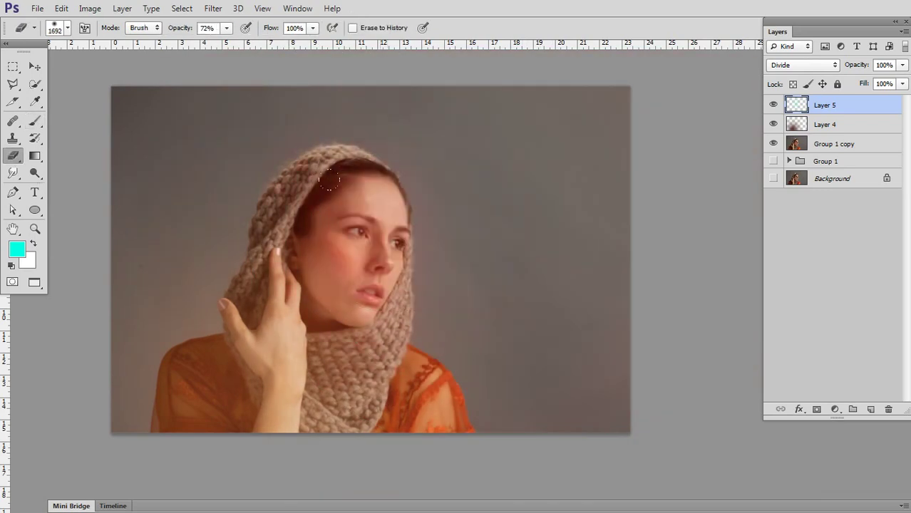
pyautogui.moveTo(190, 32)
pyautogui.mouseDown()
pyautogui.moveTo(161, 33)
pyautogui.moveTo(149, 13)
pyautogui.mouseUp()
pyautogui.moveTo(182, 111); pyautogui.dragTo(244, 167)
# Add a Brightness/Contrast adjustment layer with slightly increased contrast
pyautogui.press('v')
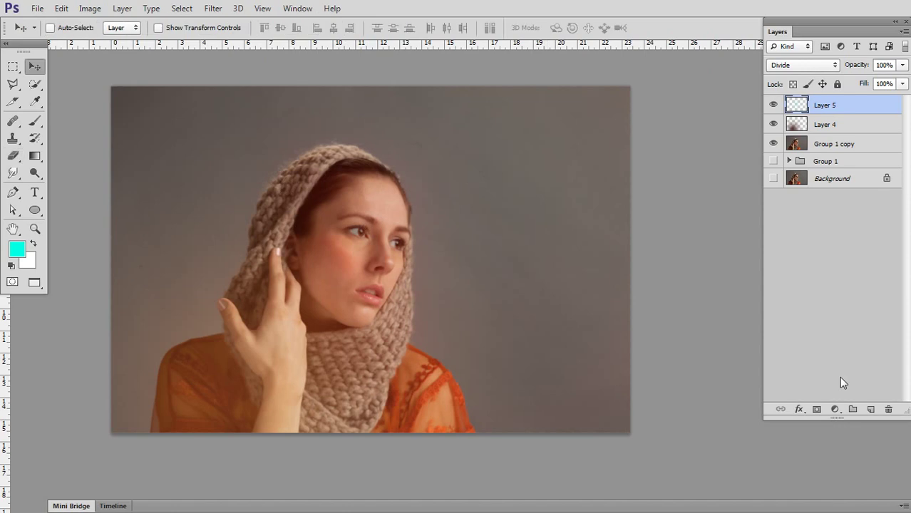
pyautogui.click(834, 409)
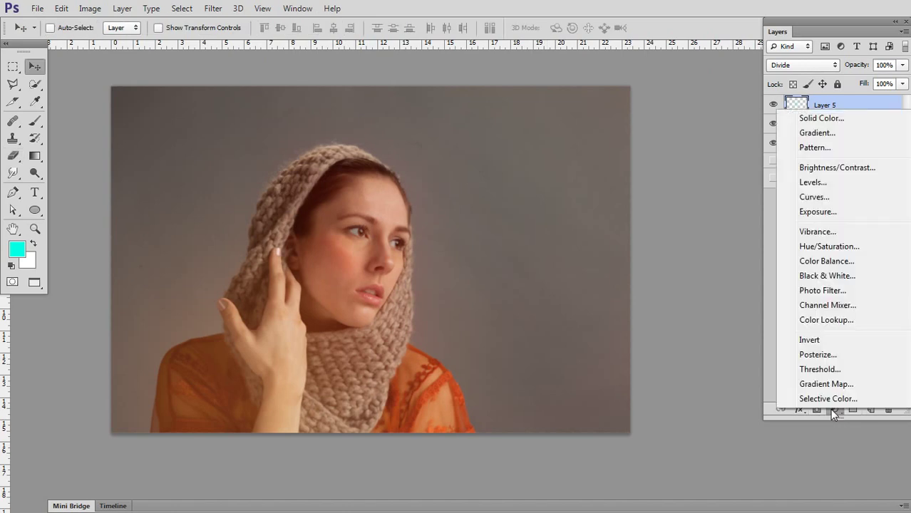
pyautogui.click(819, 174)
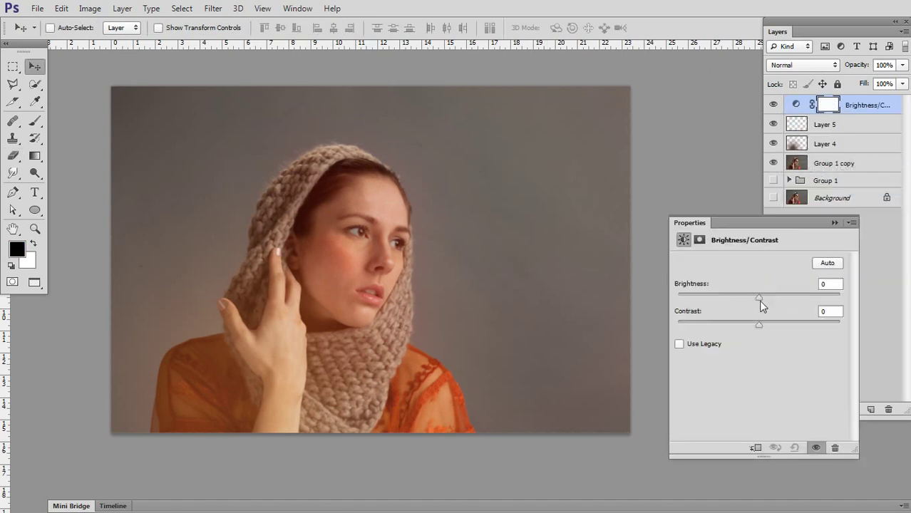
pyautogui.moveTo(760, 325); pyautogui.dragTo(775, 325)
pyautogui.click(834, 223)
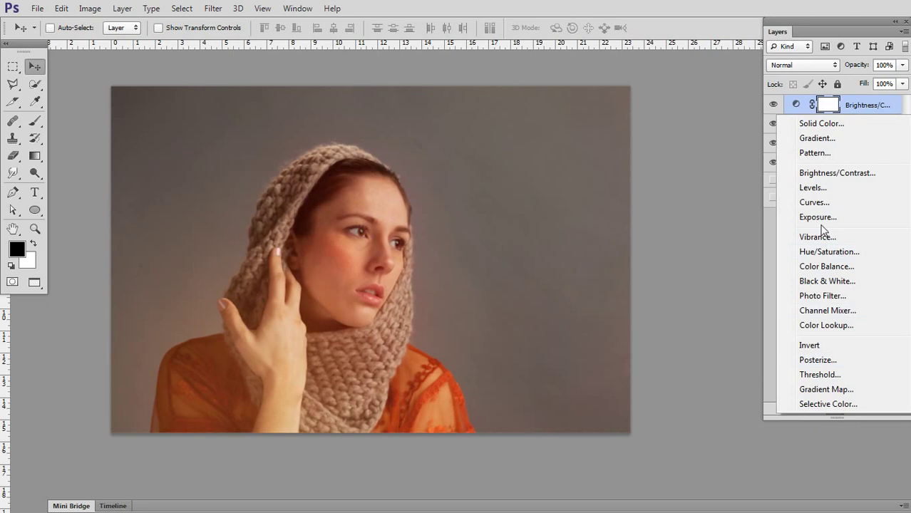
# Add an Exposure adjustment layer brightened to +0.22
pyautogui.click(818, 217)
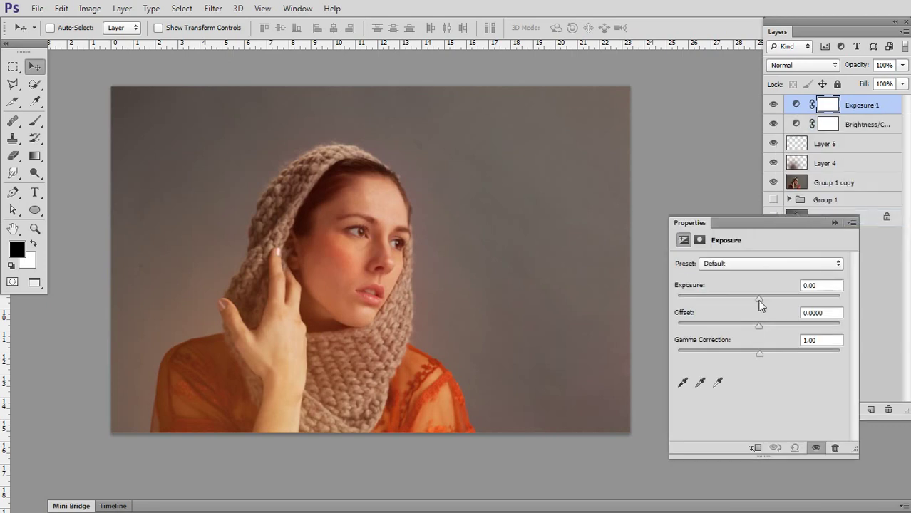
pyautogui.moveTo(759, 300); pyautogui.dragTo(761, 299)
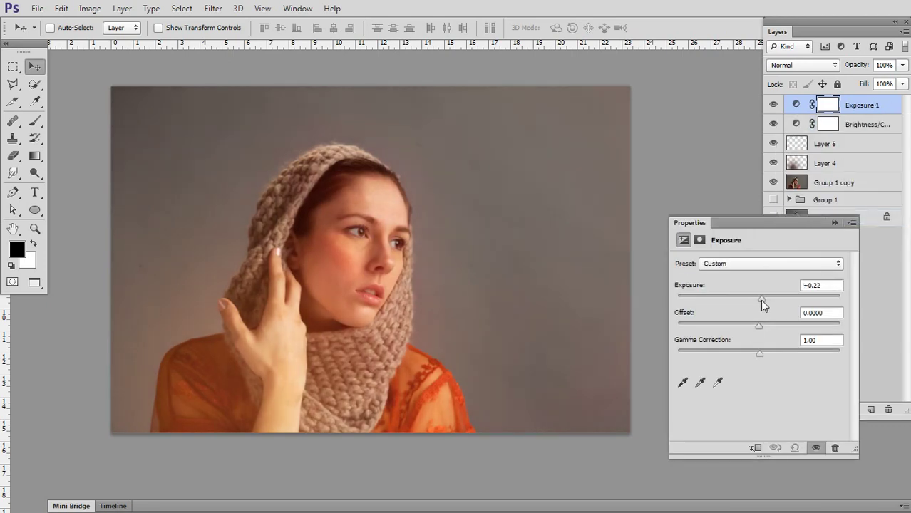
pyautogui.click(834, 222)
# Add a Curves adjustment lifting midtones, lowering highlights and pulling in the black point
pyautogui.click(838, 415)
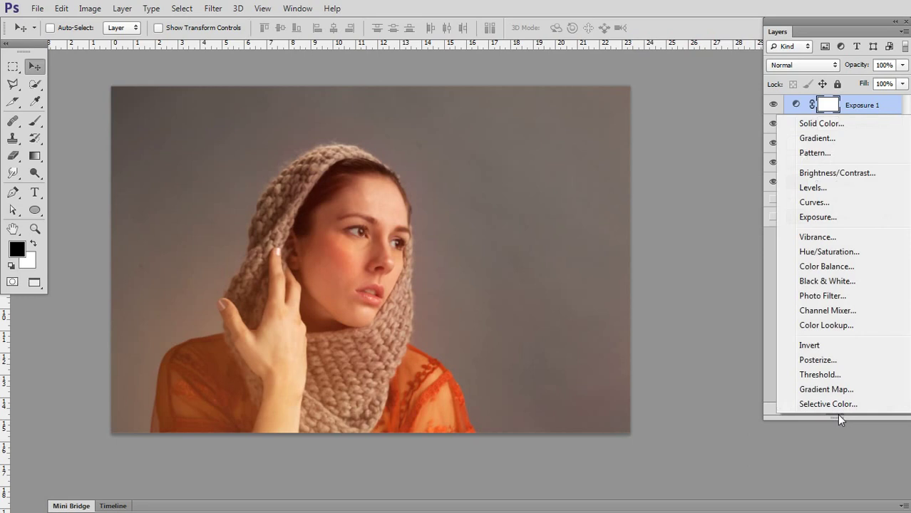
pyautogui.click(806, 203)
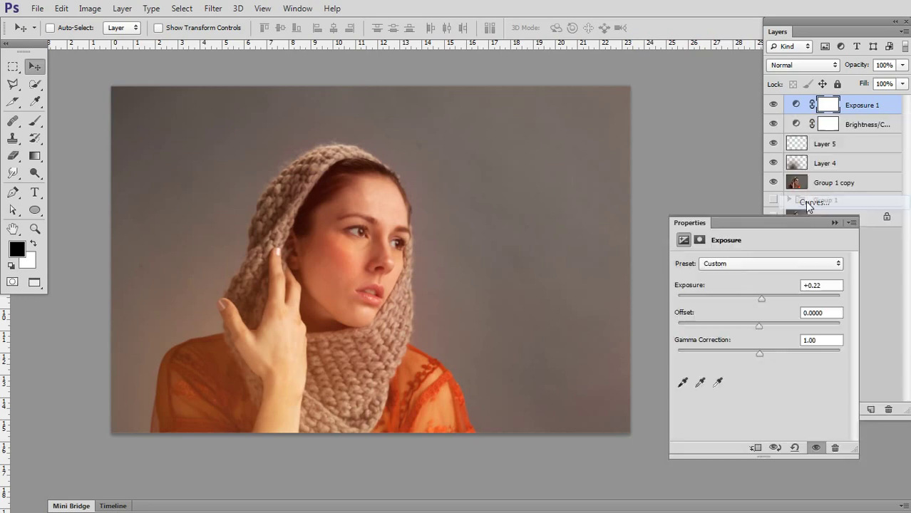
pyautogui.moveTo(765, 367); pyautogui.dragTo(780, 362)
pyautogui.moveTo(836, 296); pyautogui.dragTo(840, 305)
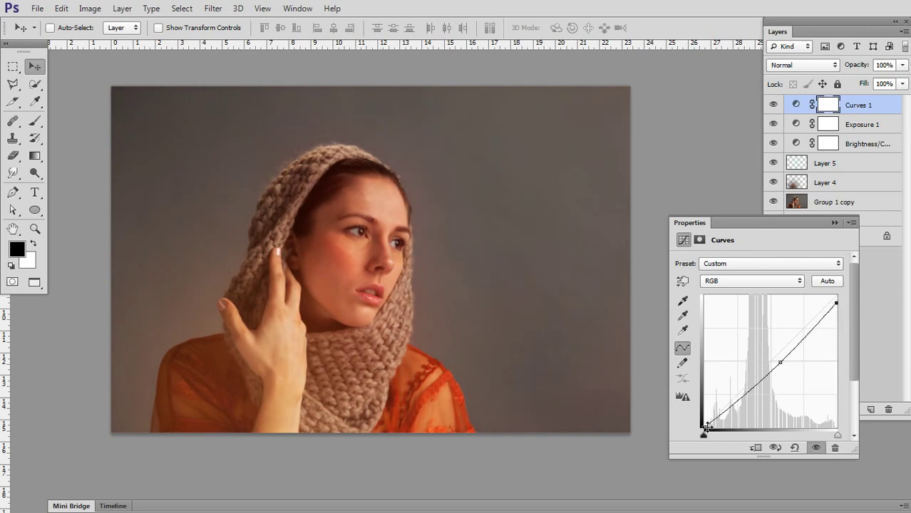
pyautogui.moveTo(706, 426); pyautogui.dragTo(712, 426)
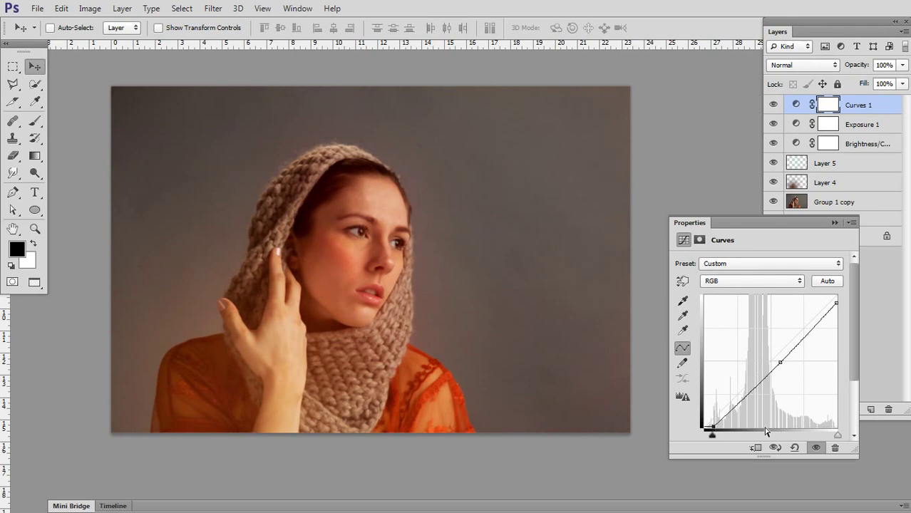
pyautogui.click(845, 340)
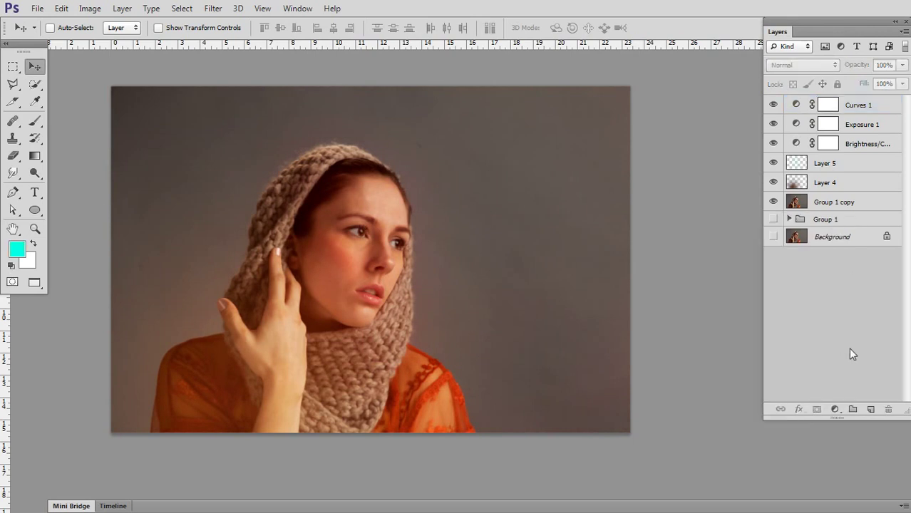
# Group the layers from Curves 1 through Group 1 copy into Group 2
pyautogui.click(855, 105)
pyautogui.keyDown('shift'); pyautogui.click(849, 202); pyautogui.keyUp('shift')
pyautogui.hotkey('ctrl', 'g')
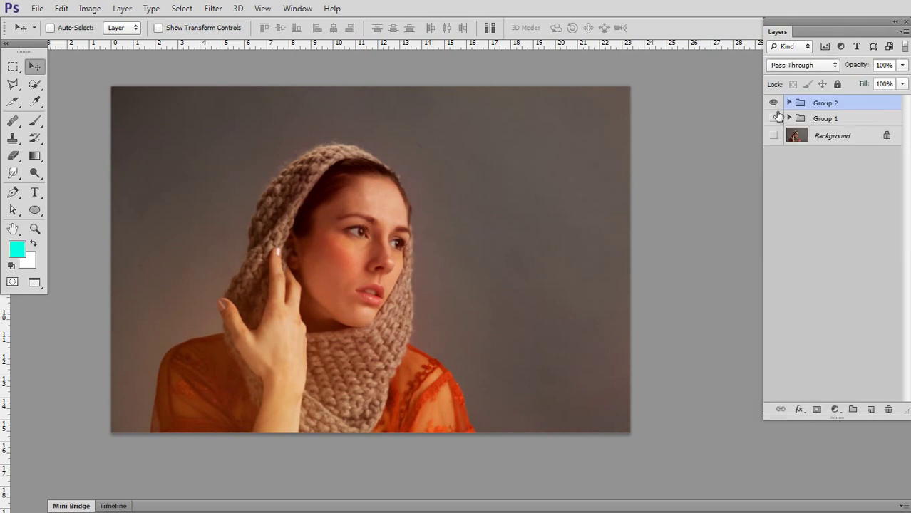
# Compare the original Background in full-screen view, then turn Group 2 back on
pyautogui.click(773, 104)
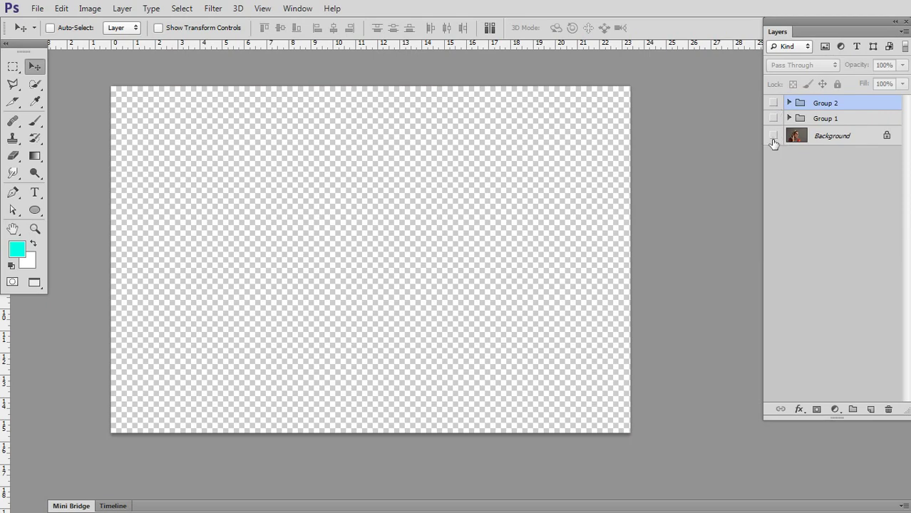
pyautogui.click(774, 138)
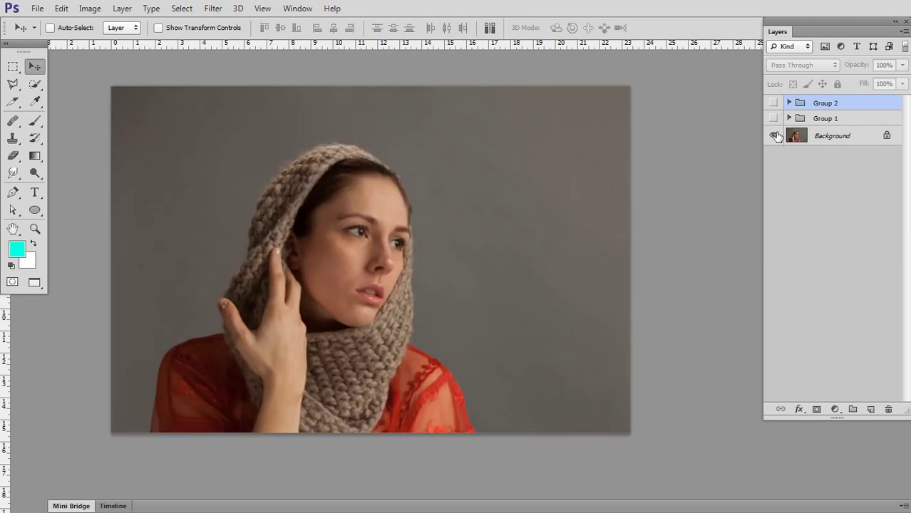
pyautogui.press('f')
pyautogui.press('f')
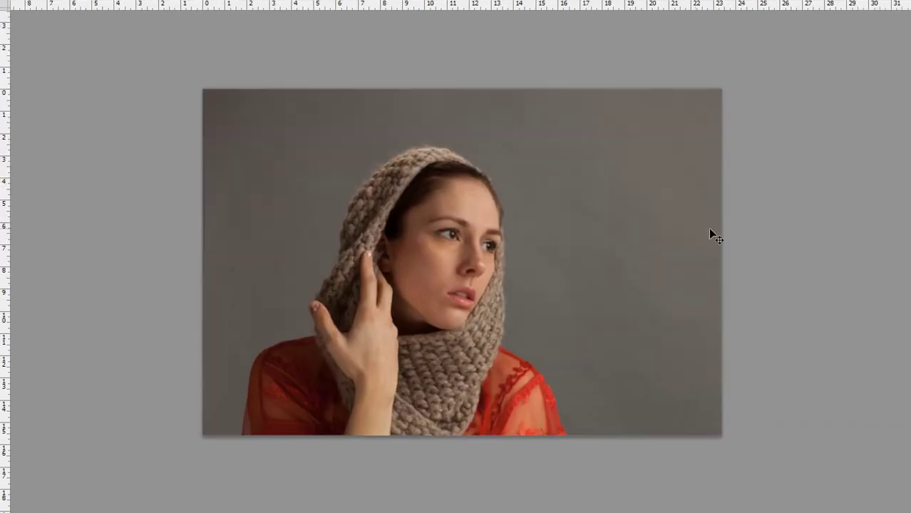
pyautogui.scroll(2, 677, 218)
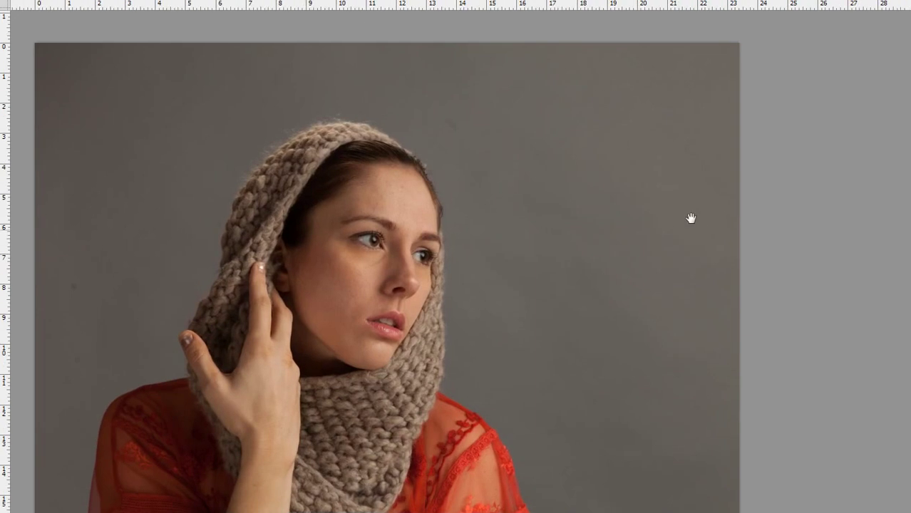
pyautogui.moveTo(690, 218); pyautogui.dragTo(730, 218)
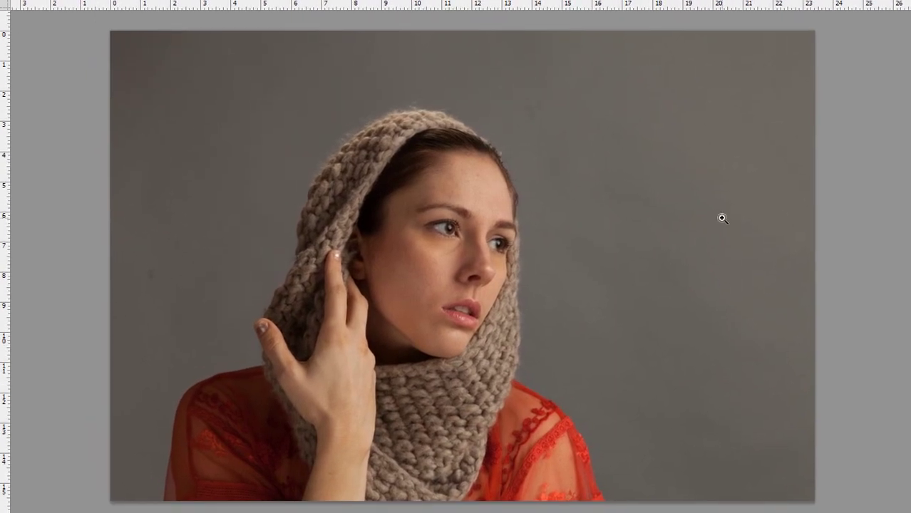
pyautogui.press('F7')
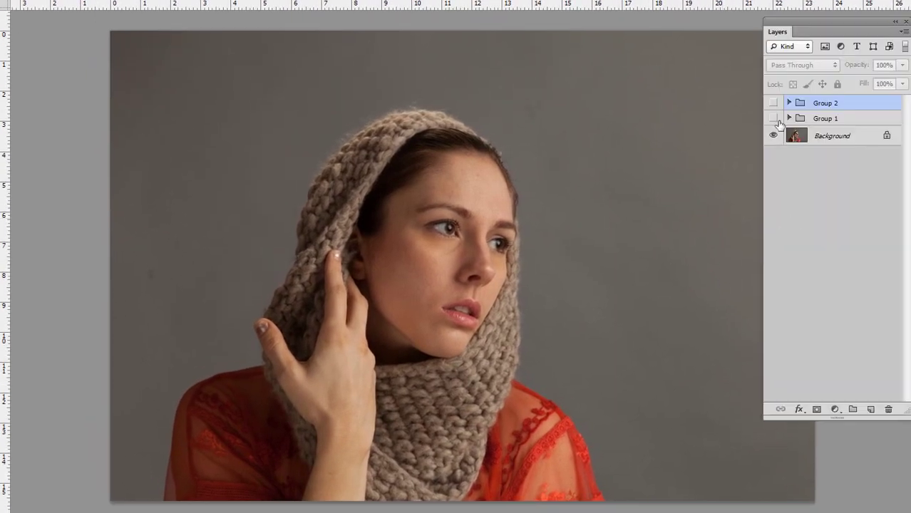
pyautogui.click(772, 104)
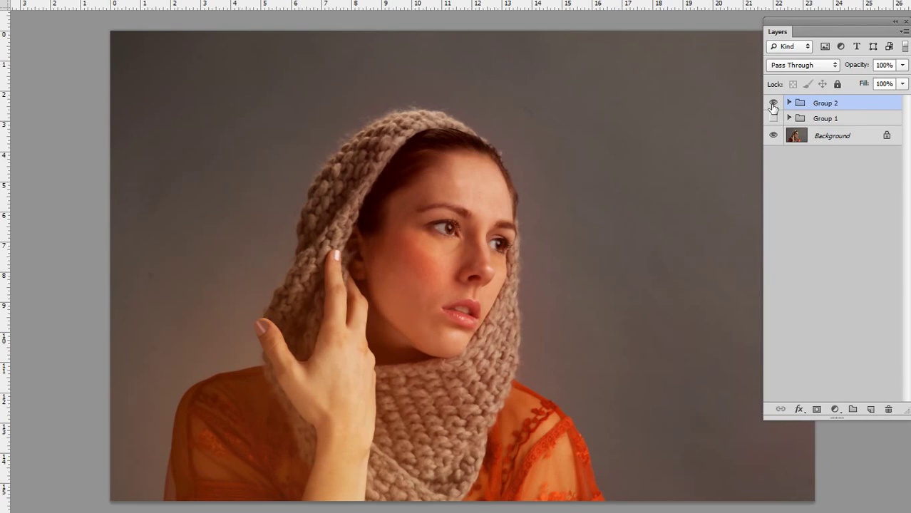
# Toggle Group 2 off and on twice for a before/after comparison
pyautogui.click(773, 105)
pyautogui.click(773, 105)
pyautogui.click(772, 105)
pyautogui.click(773, 105)
# Expand Group 2 and bring up Curves 1's curve settings in Properties
pyautogui.click(789, 103)
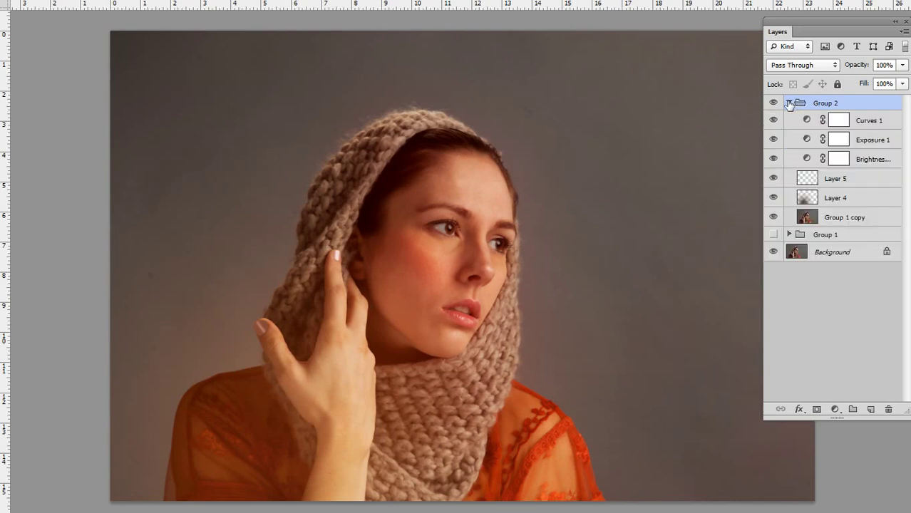
pyautogui.doubleClick(839, 121)
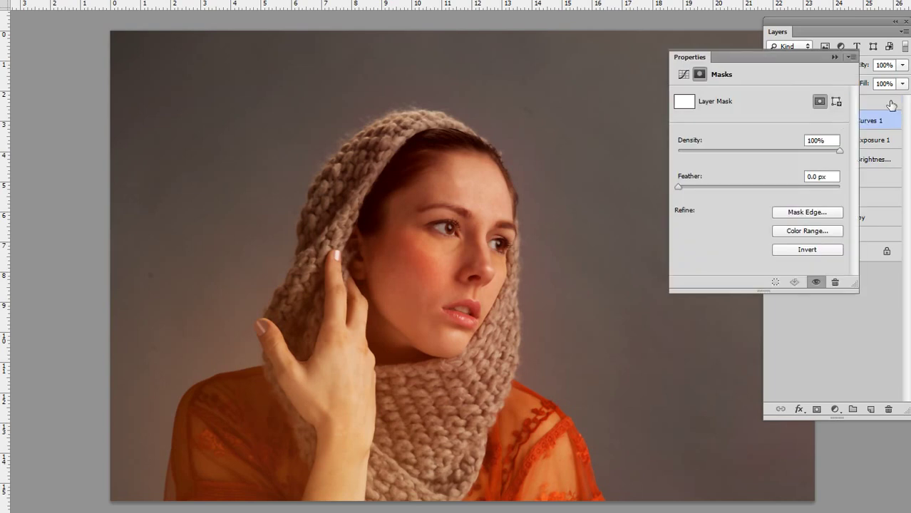
pyautogui.click(891, 103)
pyautogui.click(824, 121)
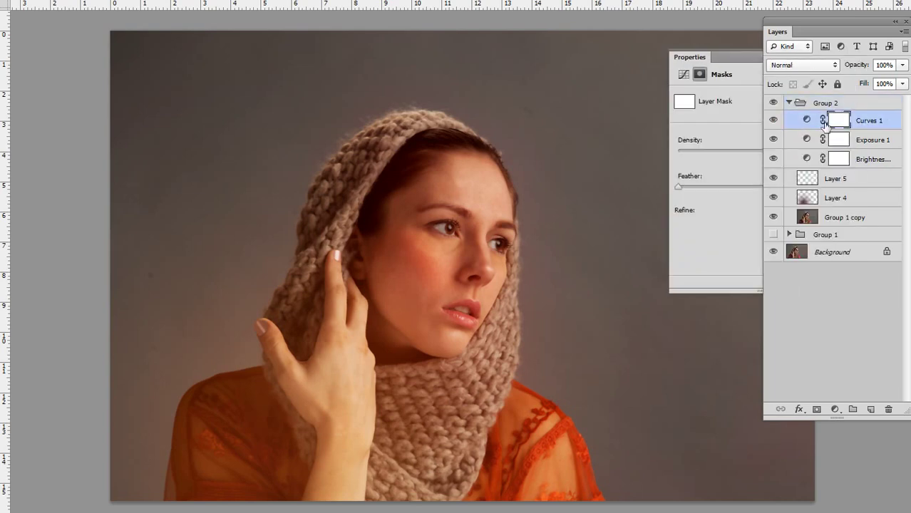
pyautogui.click(725, 70)
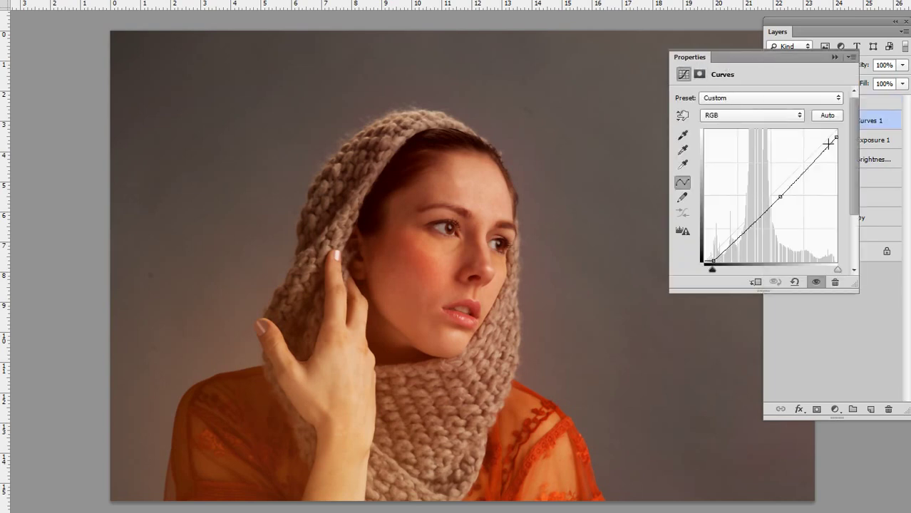
# Raise the curve's midpoint and highlight end and nudge the black point inward
pyautogui.moveTo(781, 198)
pyautogui.mouseDown()
pyautogui.moveTo(764, 181)
pyautogui.moveTo(781, 195)
pyautogui.mouseUp()
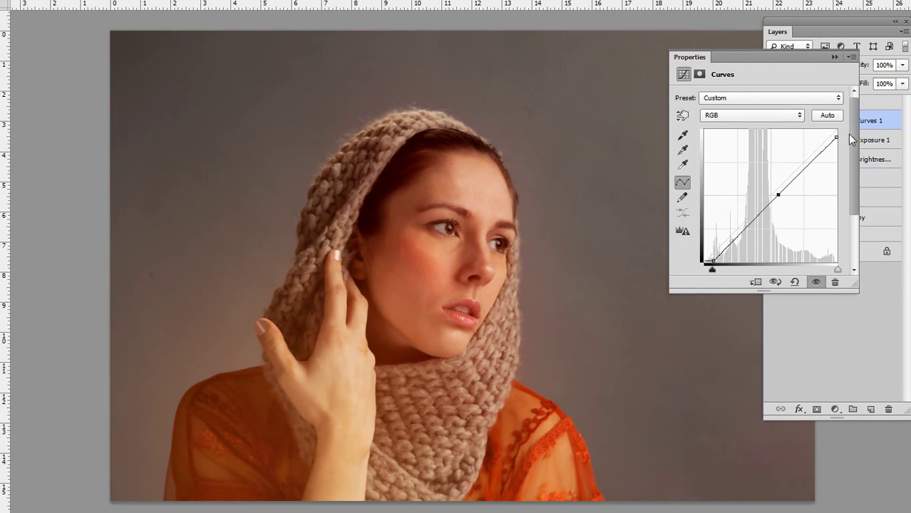
pyautogui.moveTo(836, 137)
pyautogui.mouseDown()
pyautogui.moveTo(816, 133)
pyautogui.moveTo(836, 151)
pyautogui.moveTo(837, 141)
pyautogui.mouseUp()
pyautogui.moveTo(778, 195); pyautogui.dragTo(774, 196)
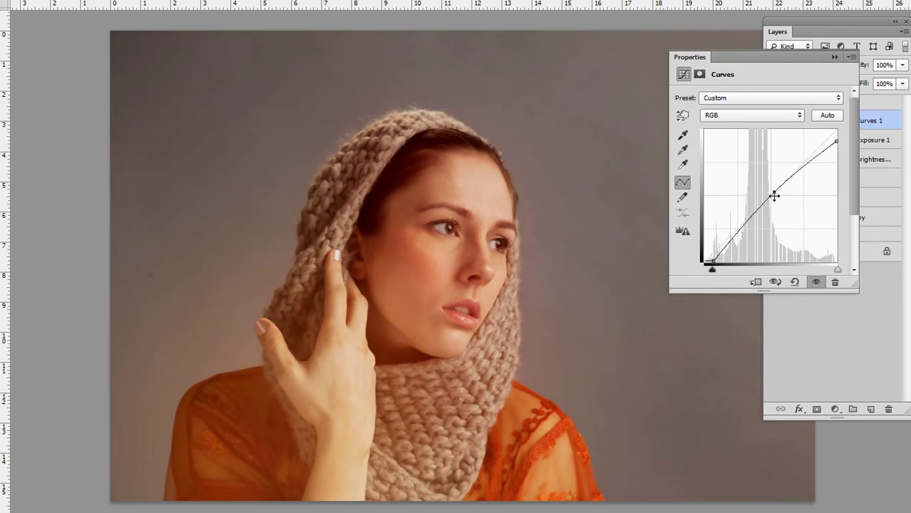
pyautogui.moveTo(713, 260)
pyautogui.mouseDown()
pyautogui.moveTo(704, 251)
pyautogui.moveTo(710, 262)
pyautogui.mouseUp()
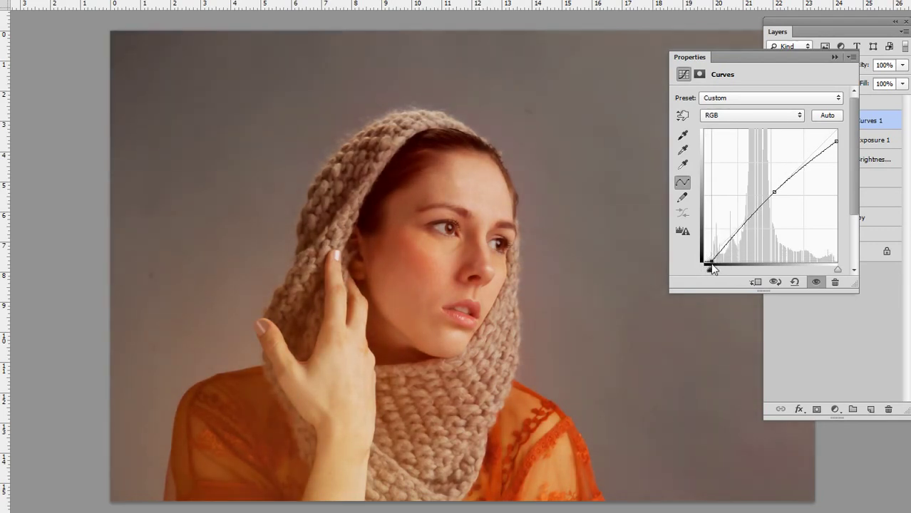
pyautogui.click(835, 57)
pyautogui.click(773, 121)
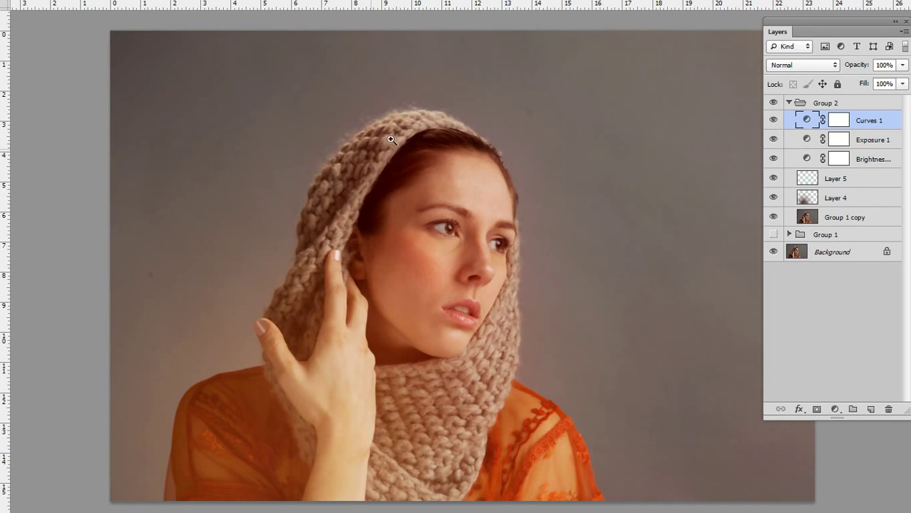
# Target Layer 4 and resize the brush to about 1869 px while adjusting its hardness
pyautogui.click(839, 316)
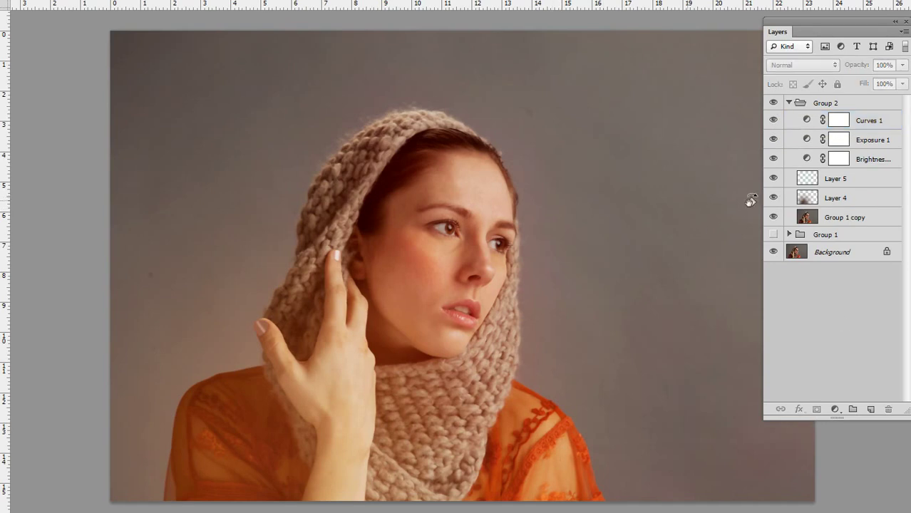
pyautogui.click(843, 218)
pyautogui.click(854, 198)
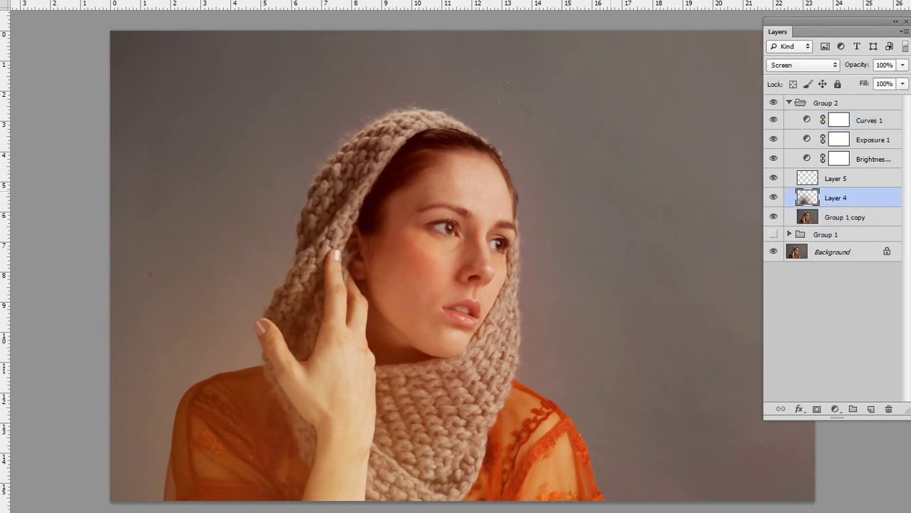
pyautogui.keyDown('alt'); pyautogui.rightClick(489, 225); pyautogui.keyUp('alt')
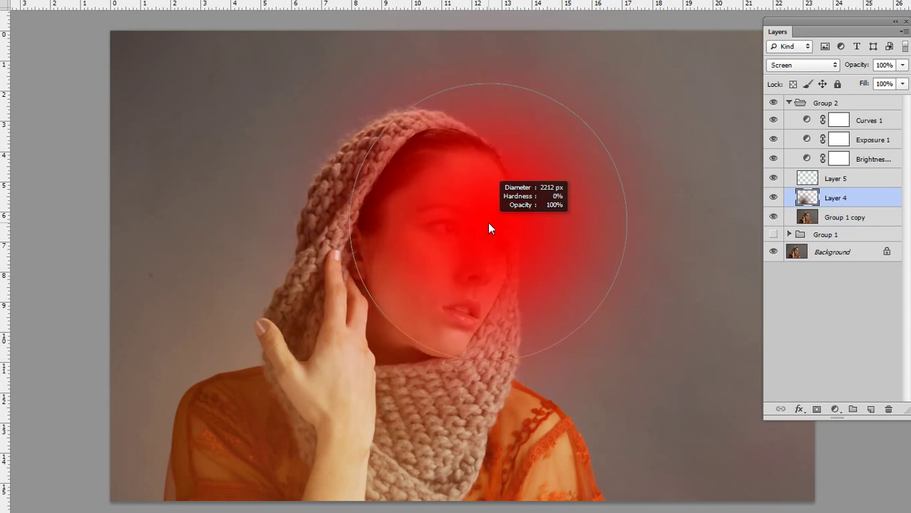
pyautogui.moveTo(489, 224)
pyautogui.mouseDown()
pyautogui.moveTo(662, 223)
pyautogui.moveTo(386, 229)
pyautogui.moveTo(600, 234)
pyautogui.moveTo(437, 234)
pyautogui.moveTo(553, 238)
pyautogui.moveTo(470, 240)
pyautogui.moveTo(469, 86)
pyautogui.moveTo(474, 309)
pyautogui.moveTo(478, 190)
pyautogui.moveTo(485, 367)
pyautogui.mouseUp()
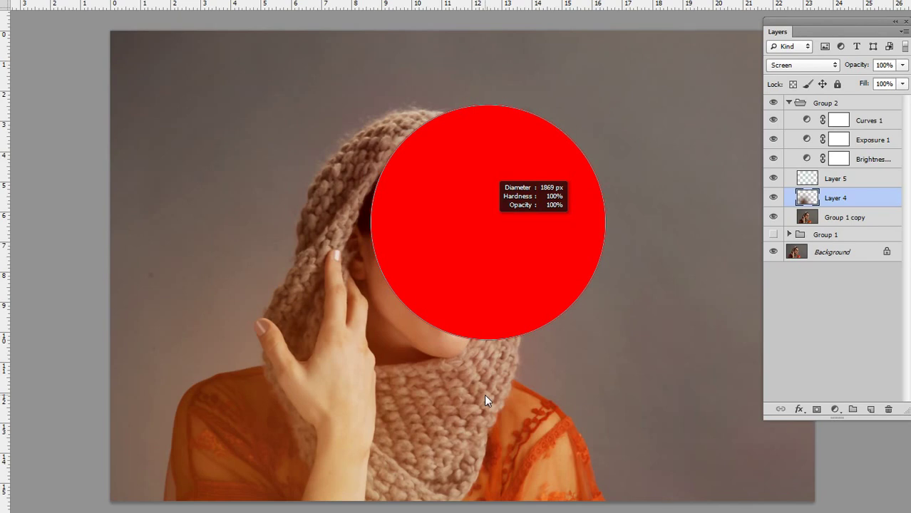
pyautogui.moveTo(484, 394); pyautogui.dragTo(479, 78)
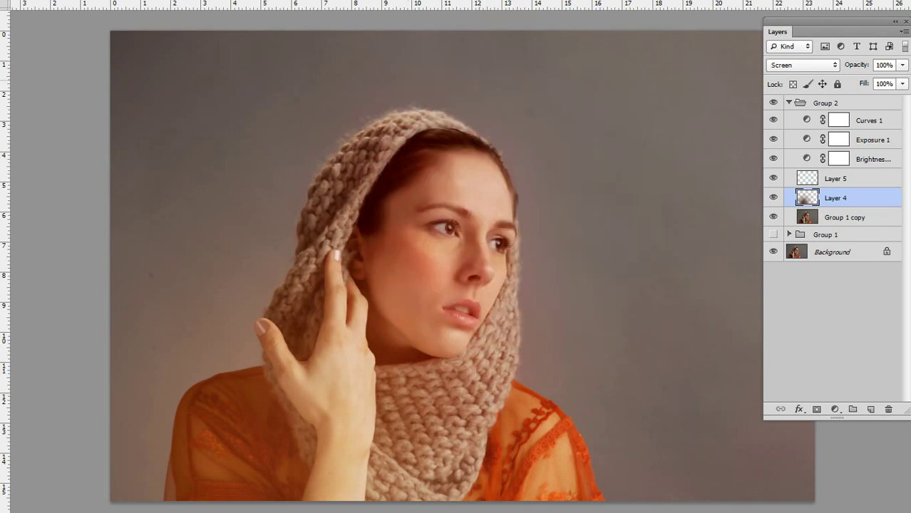
# Leave full-screen mode and zoom out to see the whole photo
pyautogui.press('Tab')
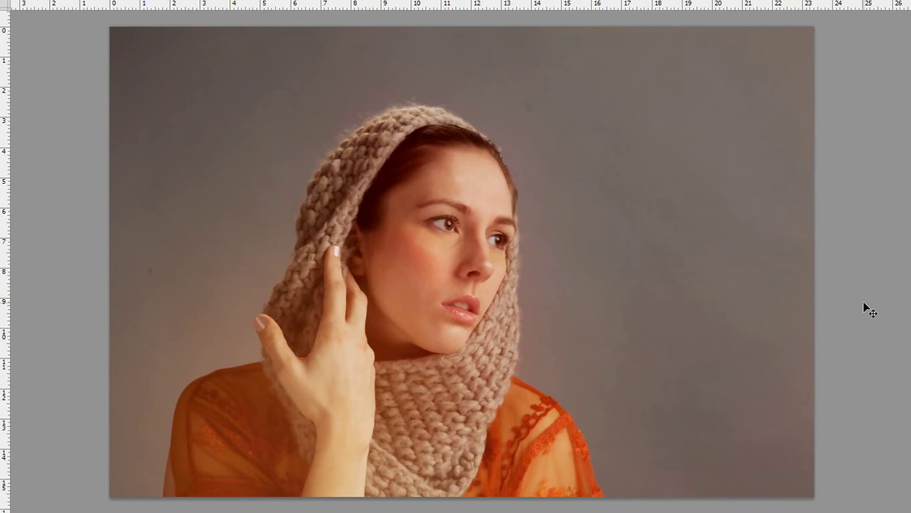
pyautogui.press('f')
pyautogui.press('z')
pyautogui.moveTo(773, 315)
pyautogui.mouseDown()
pyautogui.moveTo(730, 267)
pyautogui.moveTo(711, 278)
pyautogui.moveTo(763, 278)
pyautogui.mouseUp()
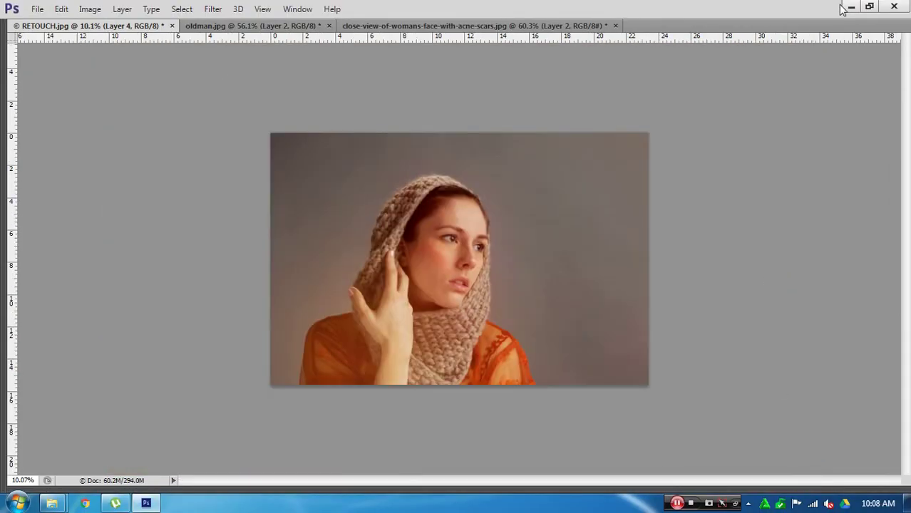
# Quit Photoshop, declining to save any of the three open images
pyautogui.click(894, 5)
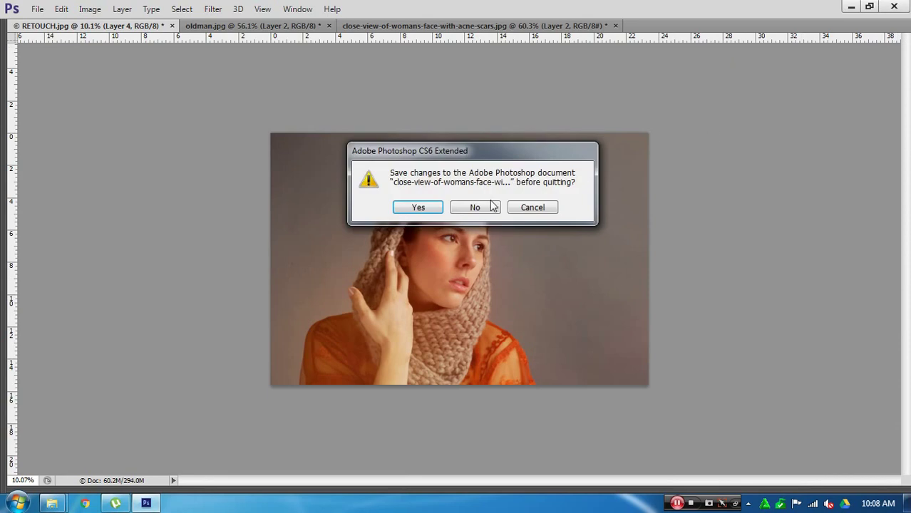
pyautogui.click(491, 206)
pyautogui.click(493, 207)
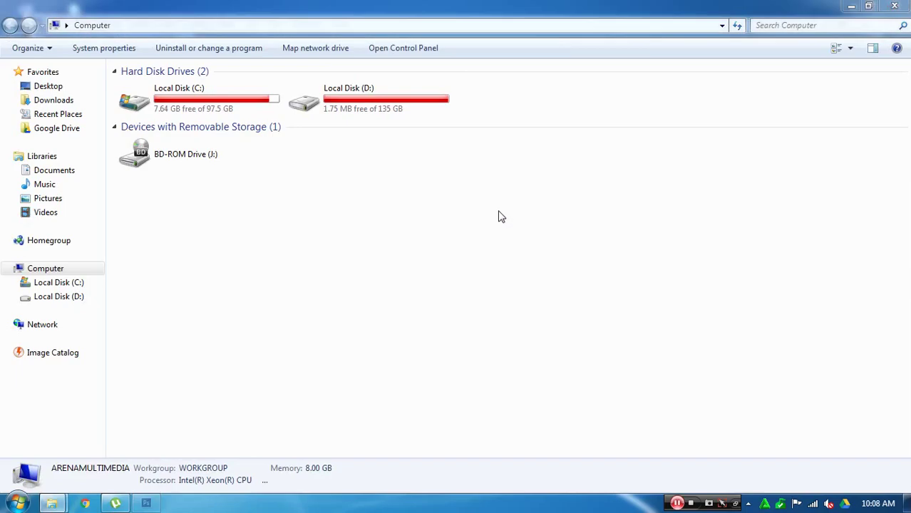